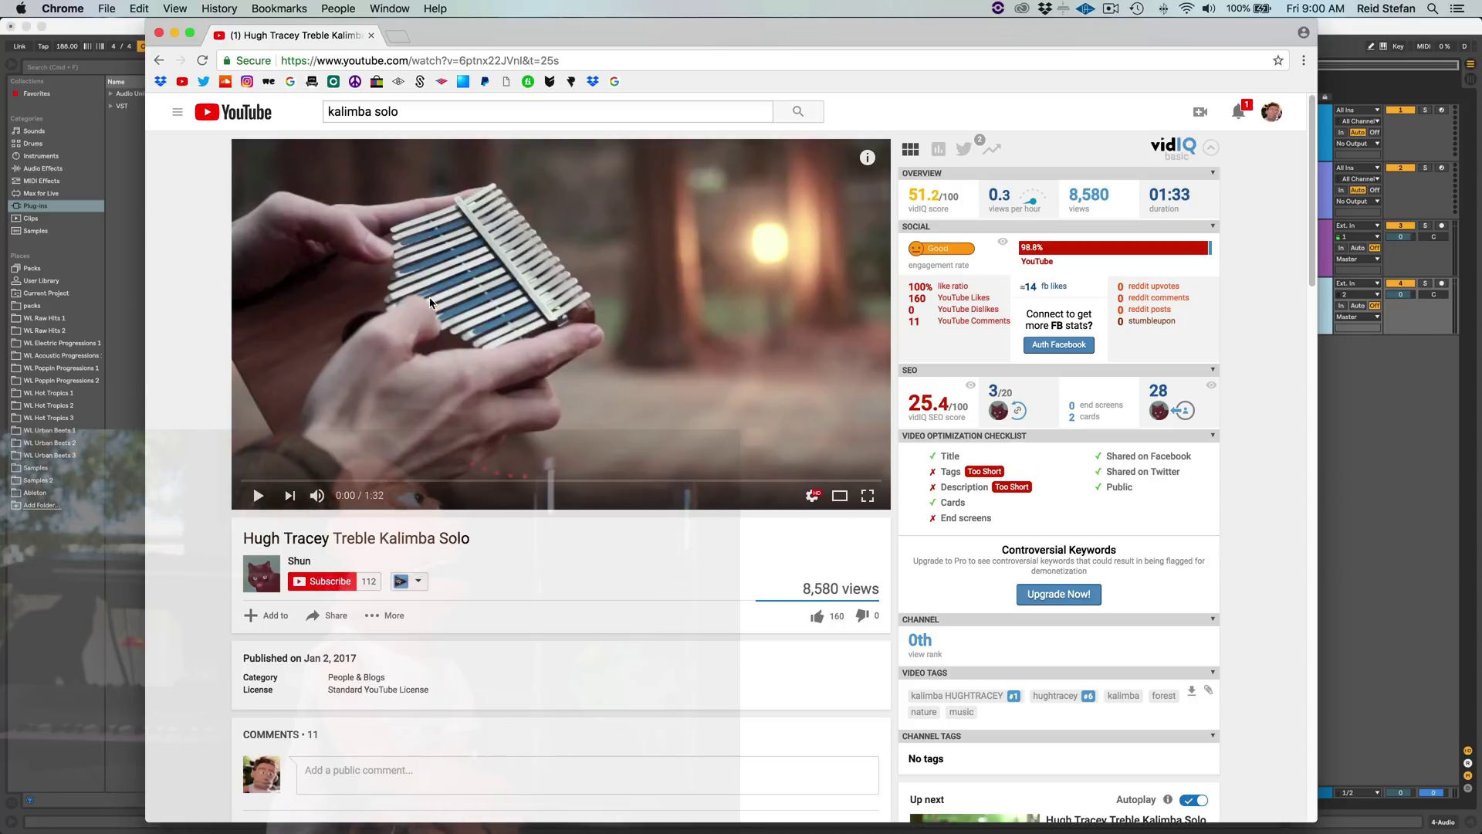
- Play the Hugh Tracey Treble Kalimba Solo video, copy its web address and switch to 4K Video Downloader
{"action": "left_click", "coordinate": [272, 502]}
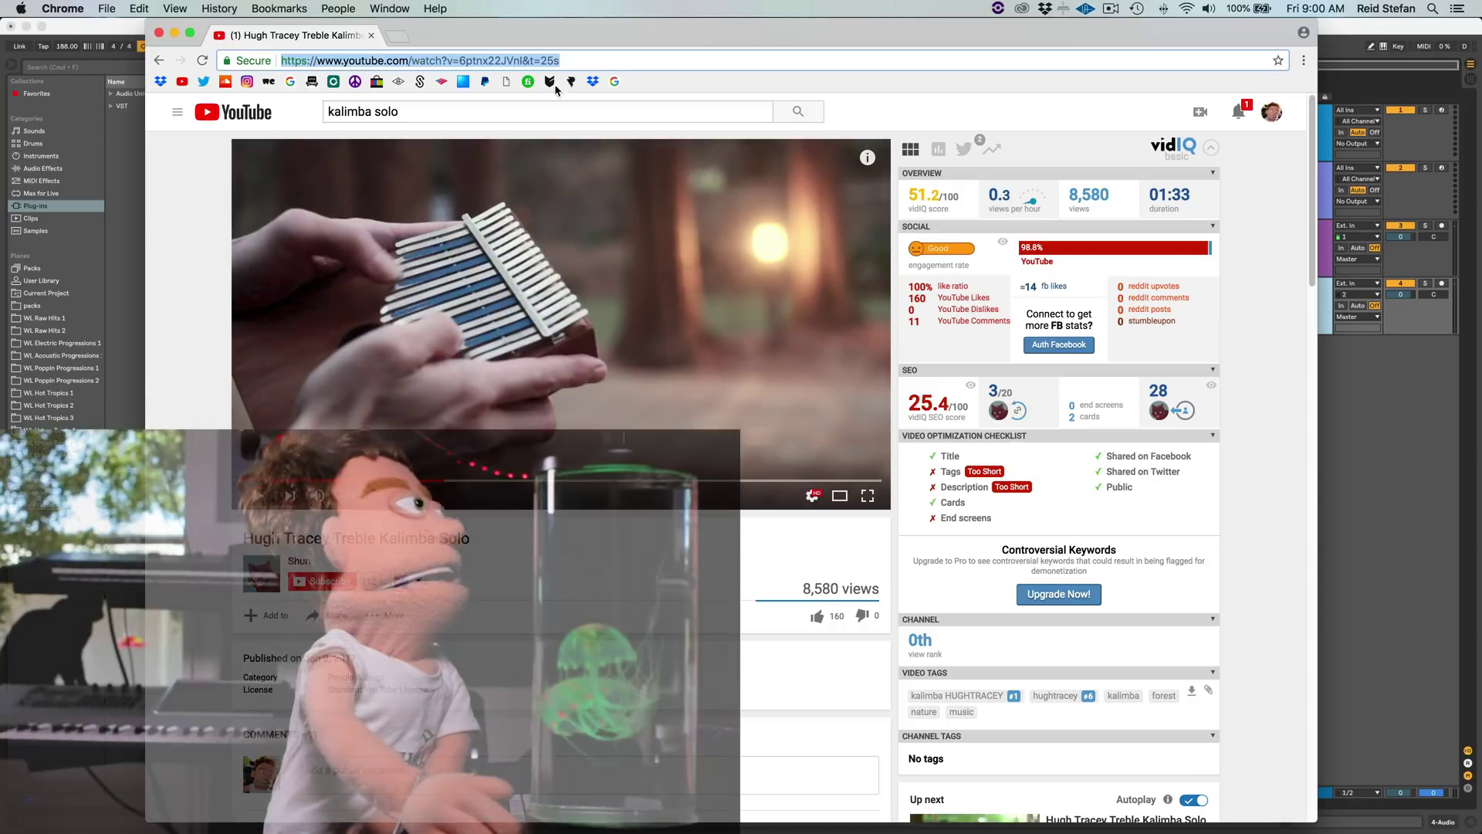
{"action": "triple_click", "coordinate": [626, 59]}
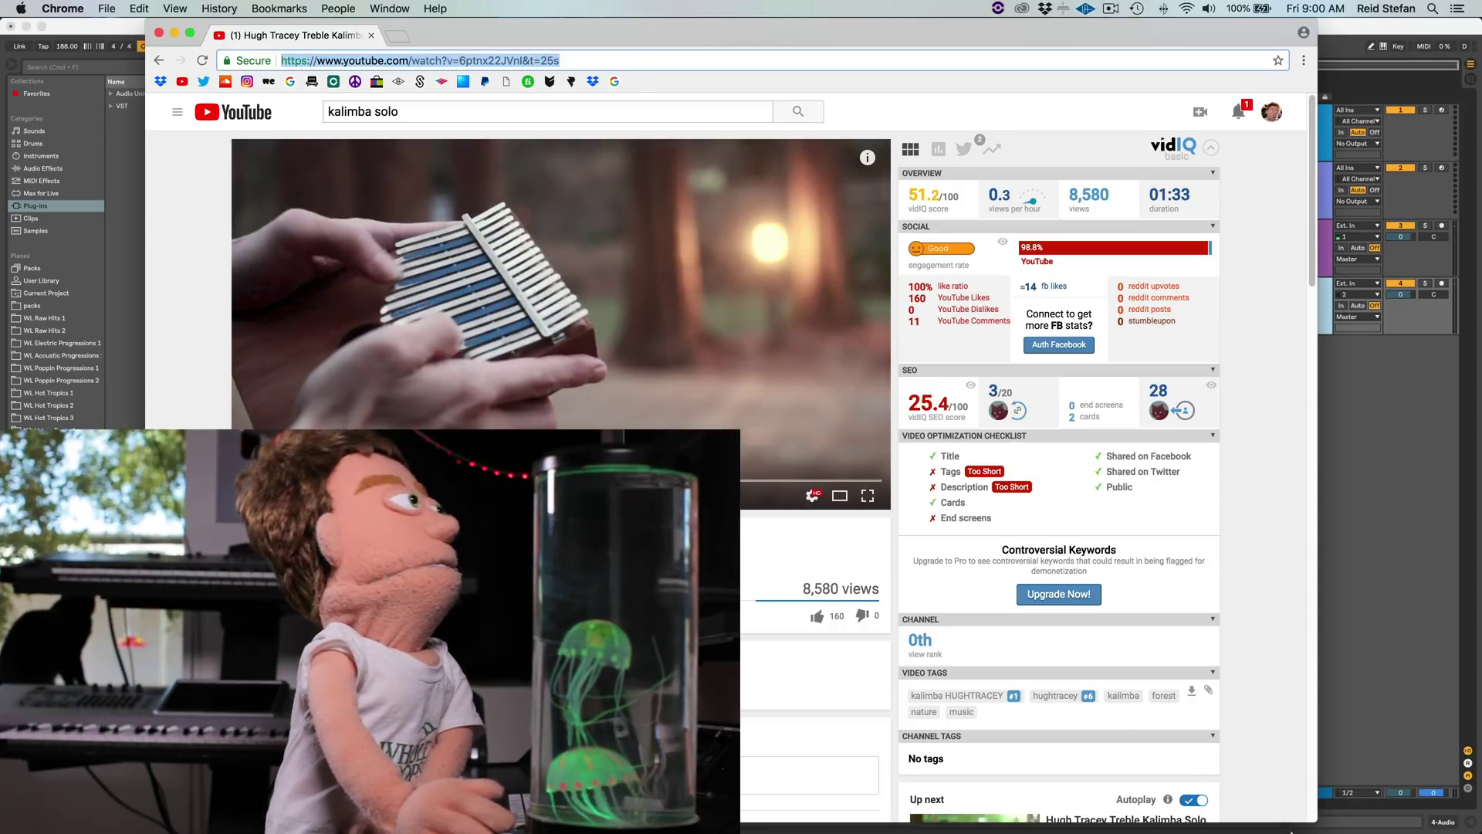
{"action": "mouse_move", "coordinate": [1135, 831]}
{"action": "left_click", "coordinate": [1012, 805]}
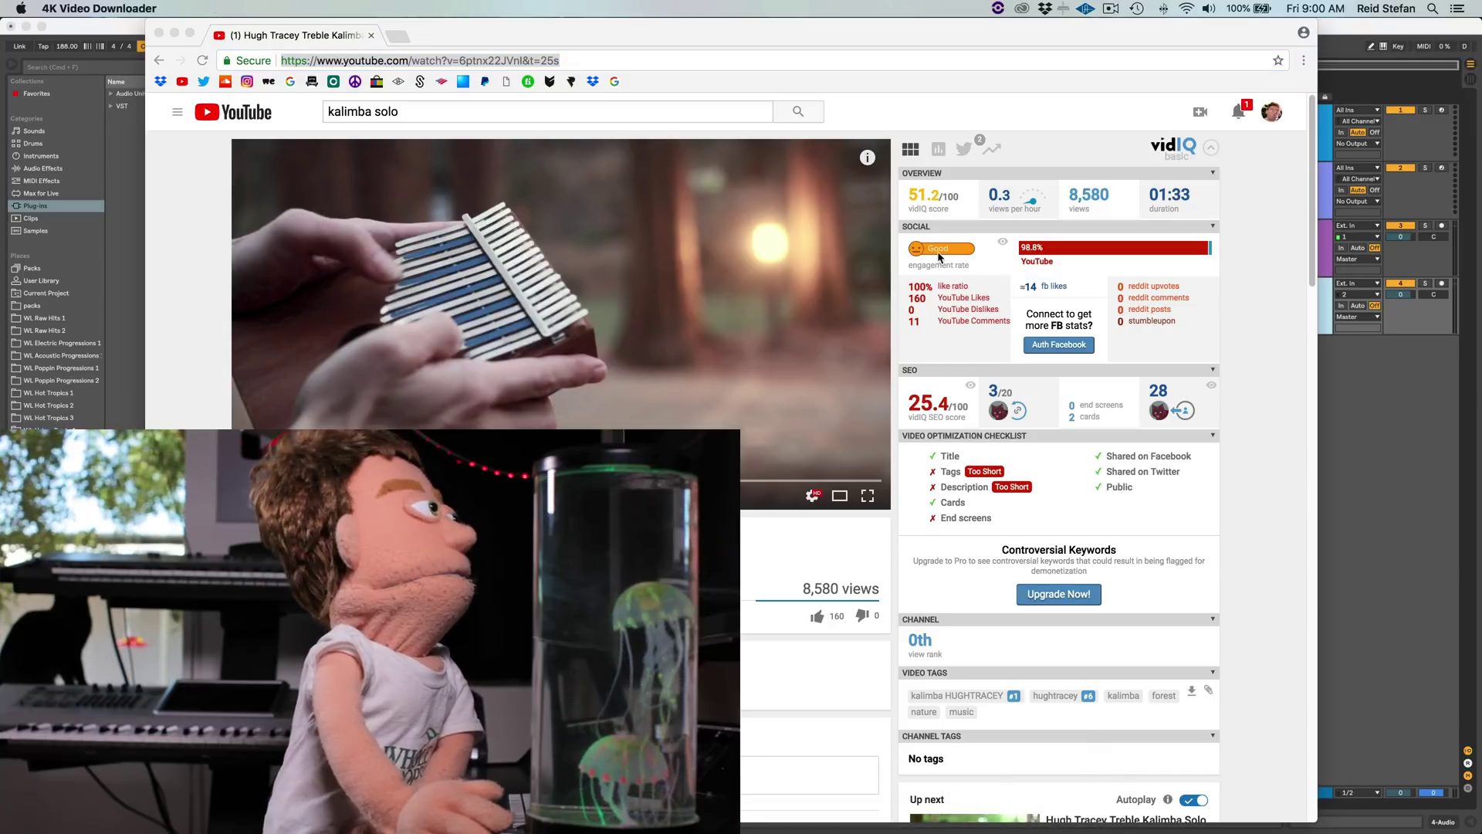
{"action": "left_click", "coordinate": [743, 65]}
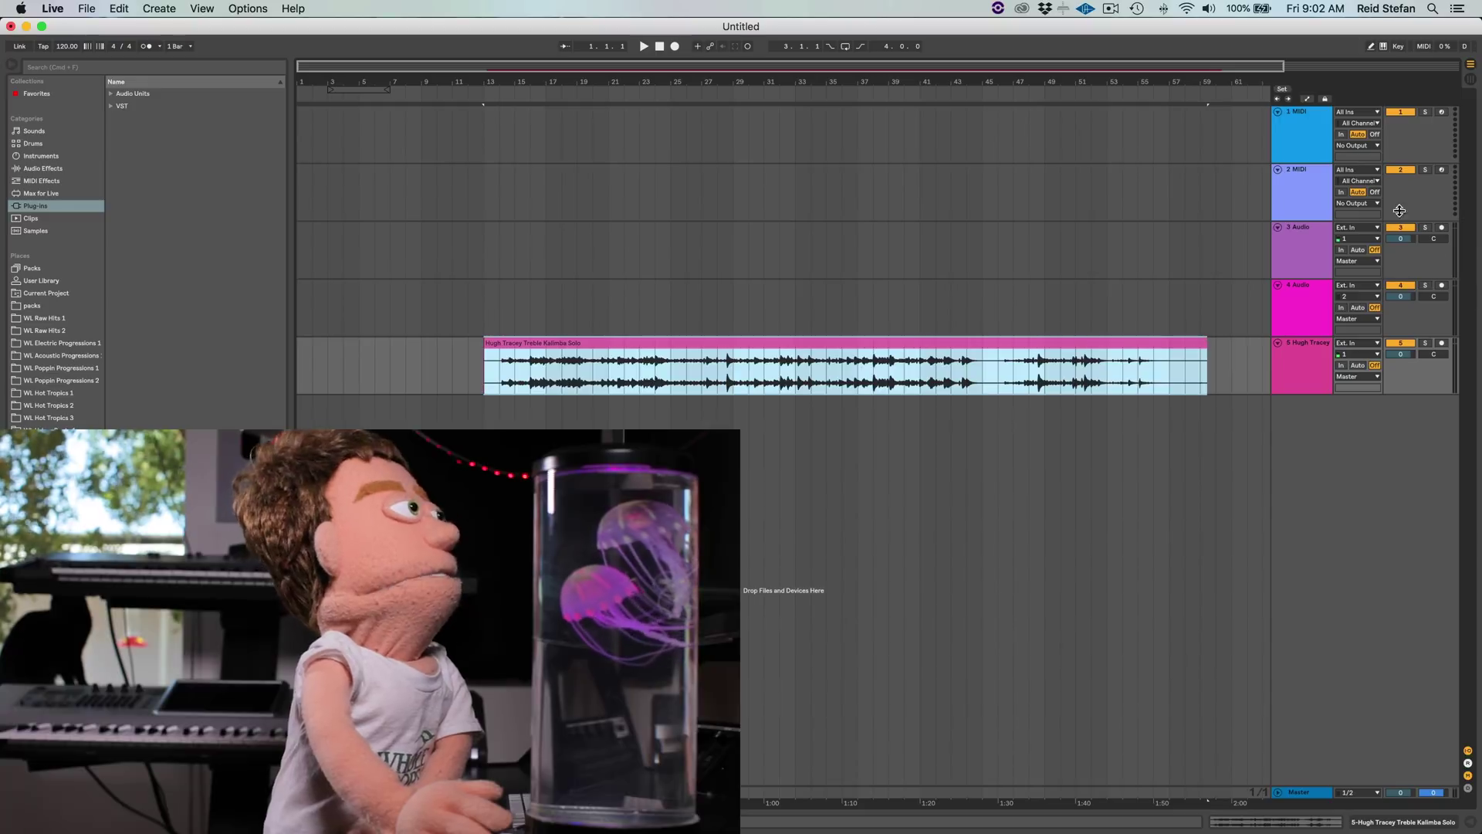
- Delete the two empty audio tracks above the kalimba track in Live
{"action": "left_click", "coordinate": [1293, 123]}
{"action": "left_click", "coordinate": [1308, 255]}
{"action": "key", "text": "Delete"}
{"action": "key", "text": "Delete"}
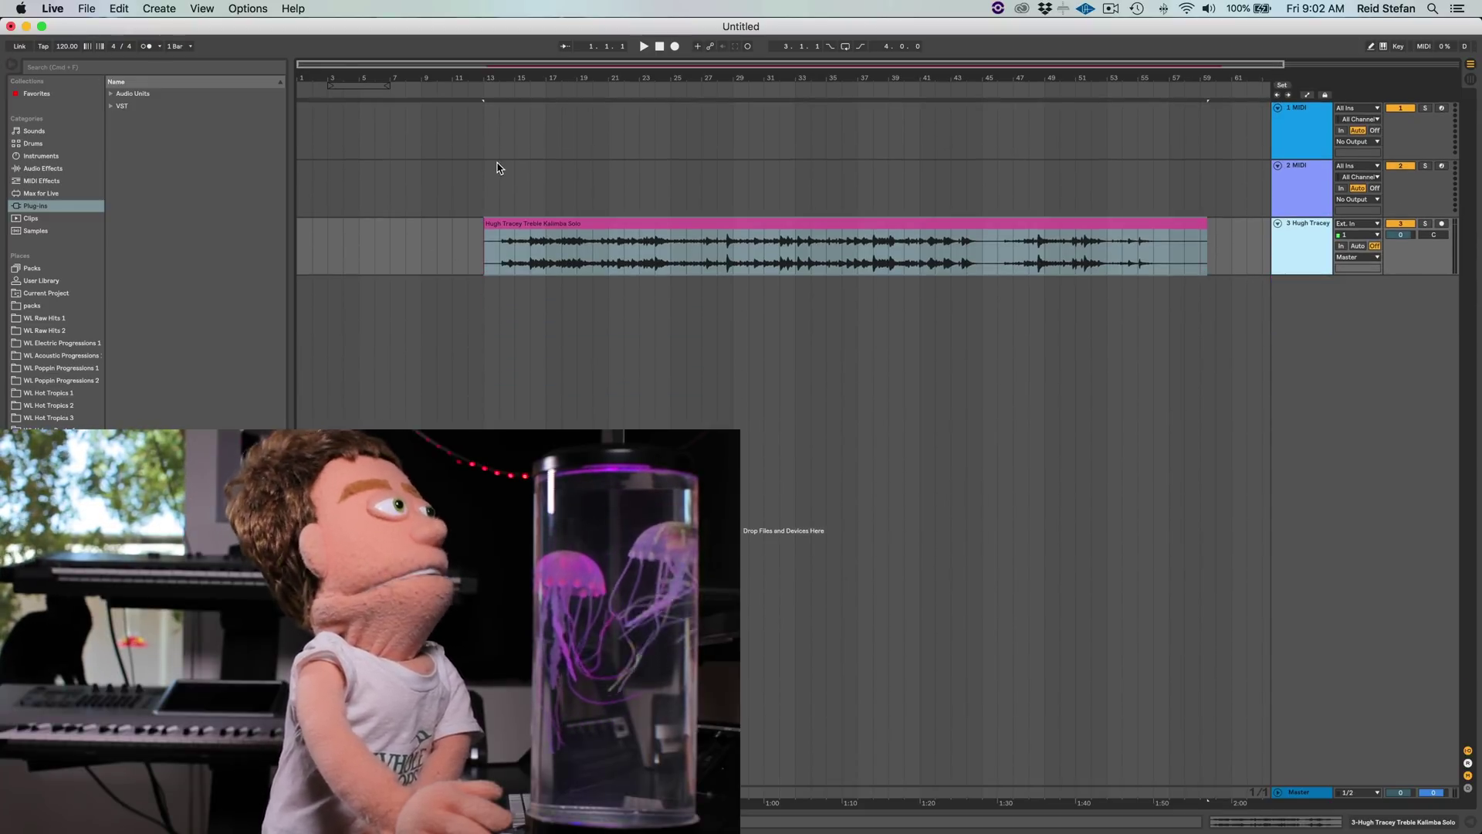
- Move the kalimba clip to the start of the arrangement, audition it and trim its beginning to about bar 12
{"action": "left_click_drag", "start_coordinate": [597, 220], "coordinate": [357, 225]}
{"action": "double_click", "coordinate": [359, 223]}
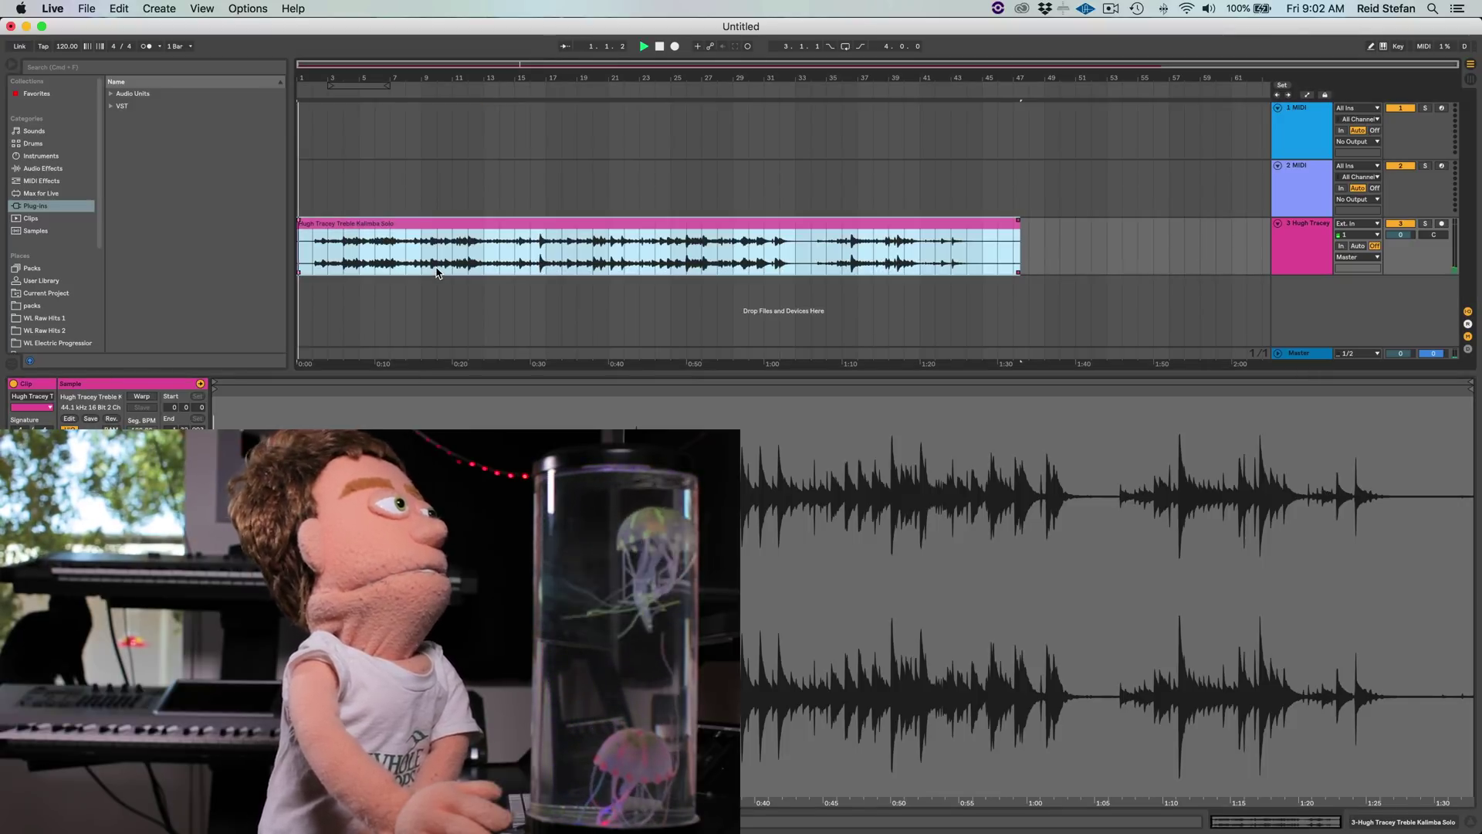
{"action": "left_click", "coordinate": [437, 262]}
{"action": "key", "text": "space"}
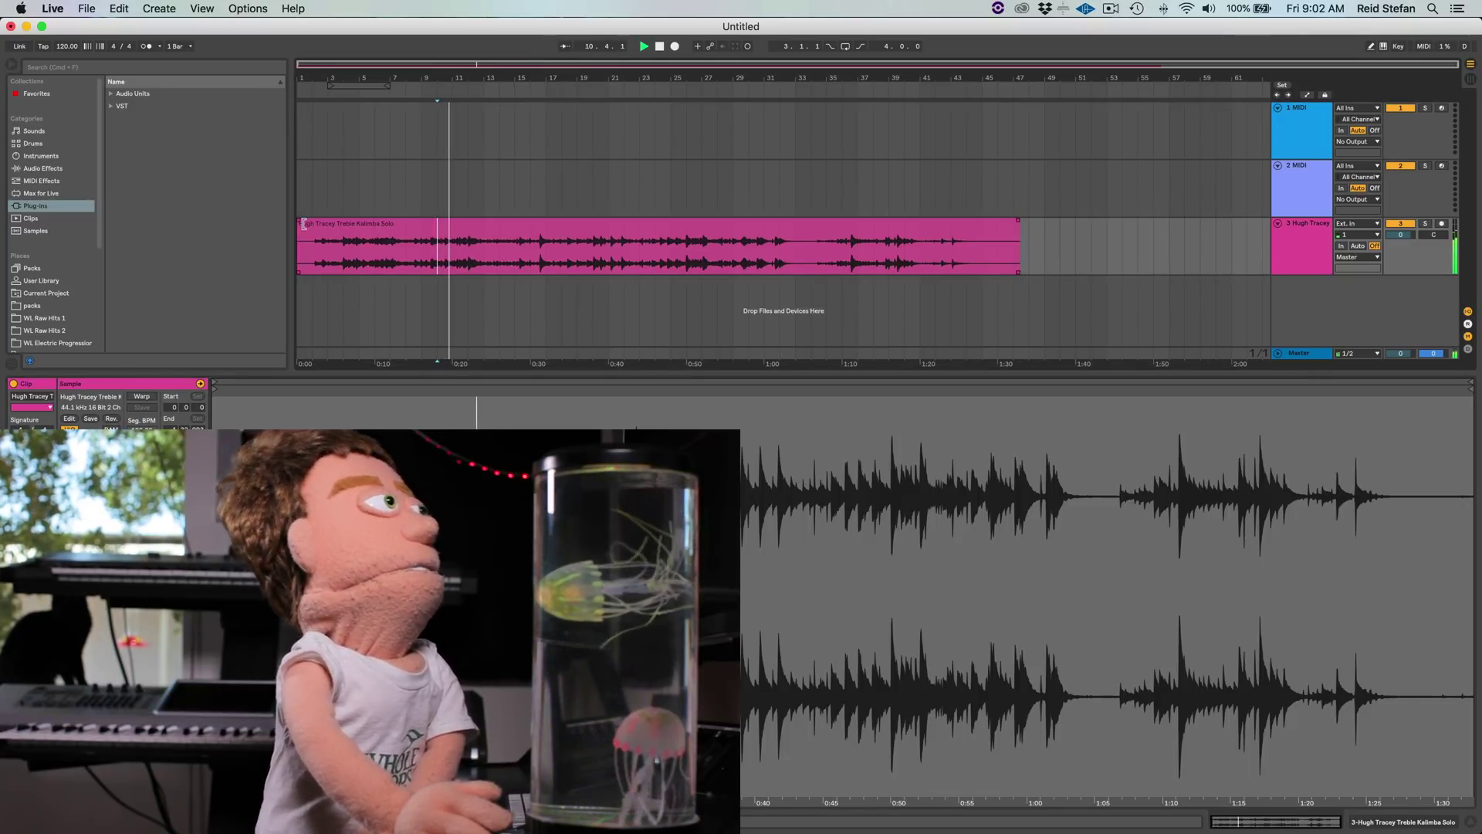
{"action": "left_click_drag", "start_coordinate": [301, 227], "coordinate": [479, 239]}
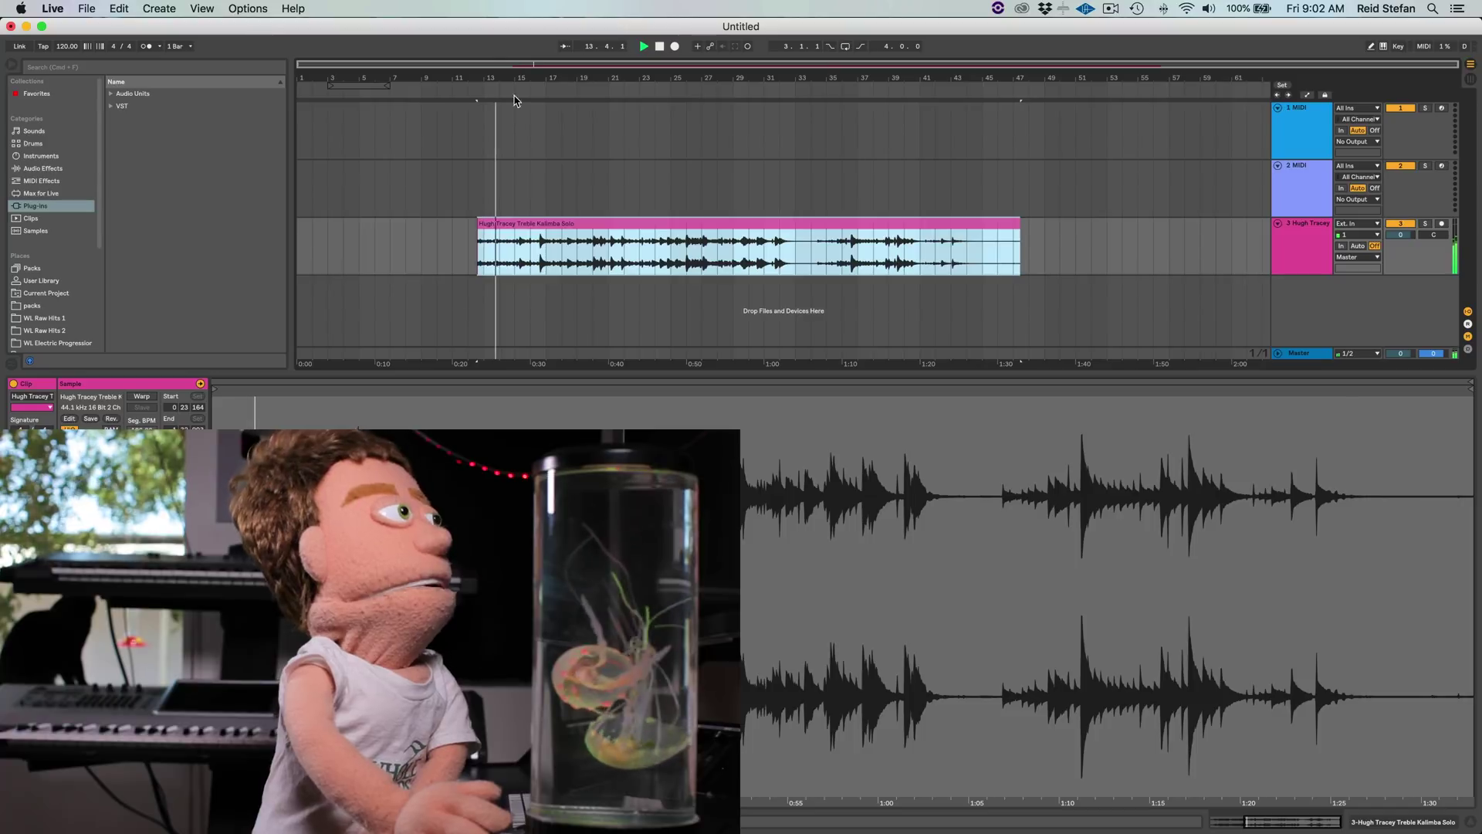
- Split the kalimba clip at about 23.2.3, where the phrase ends, and delete everything after the split
{"action": "left_click_drag", "start_coordinate": [463, 79], "coordinate": [461, 331]}
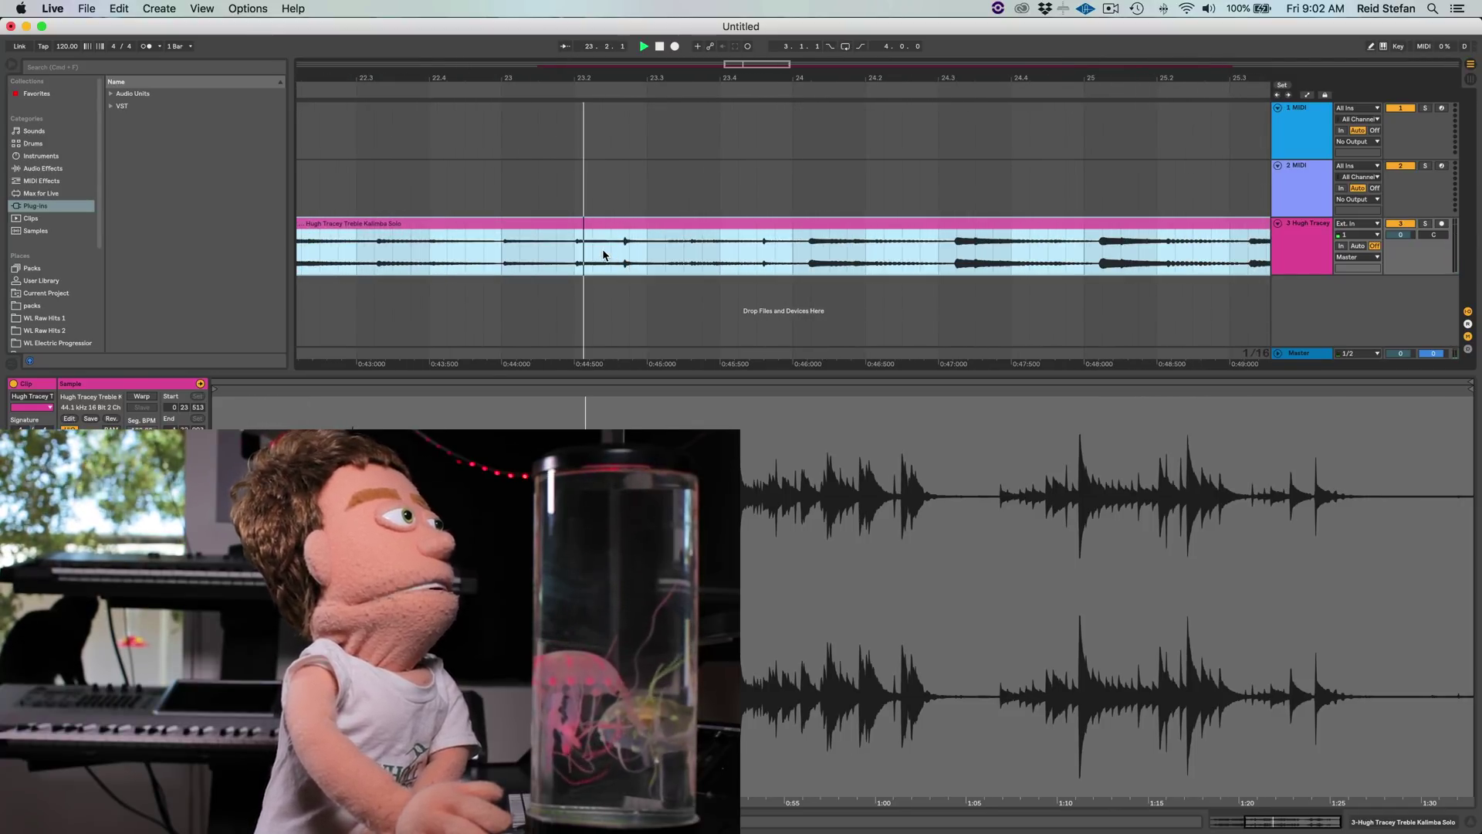
{"action": "left_click", "coordinate": [576, 248]}
{"action": "key", "text": "space"}
{"action": "key", "text": "space"}
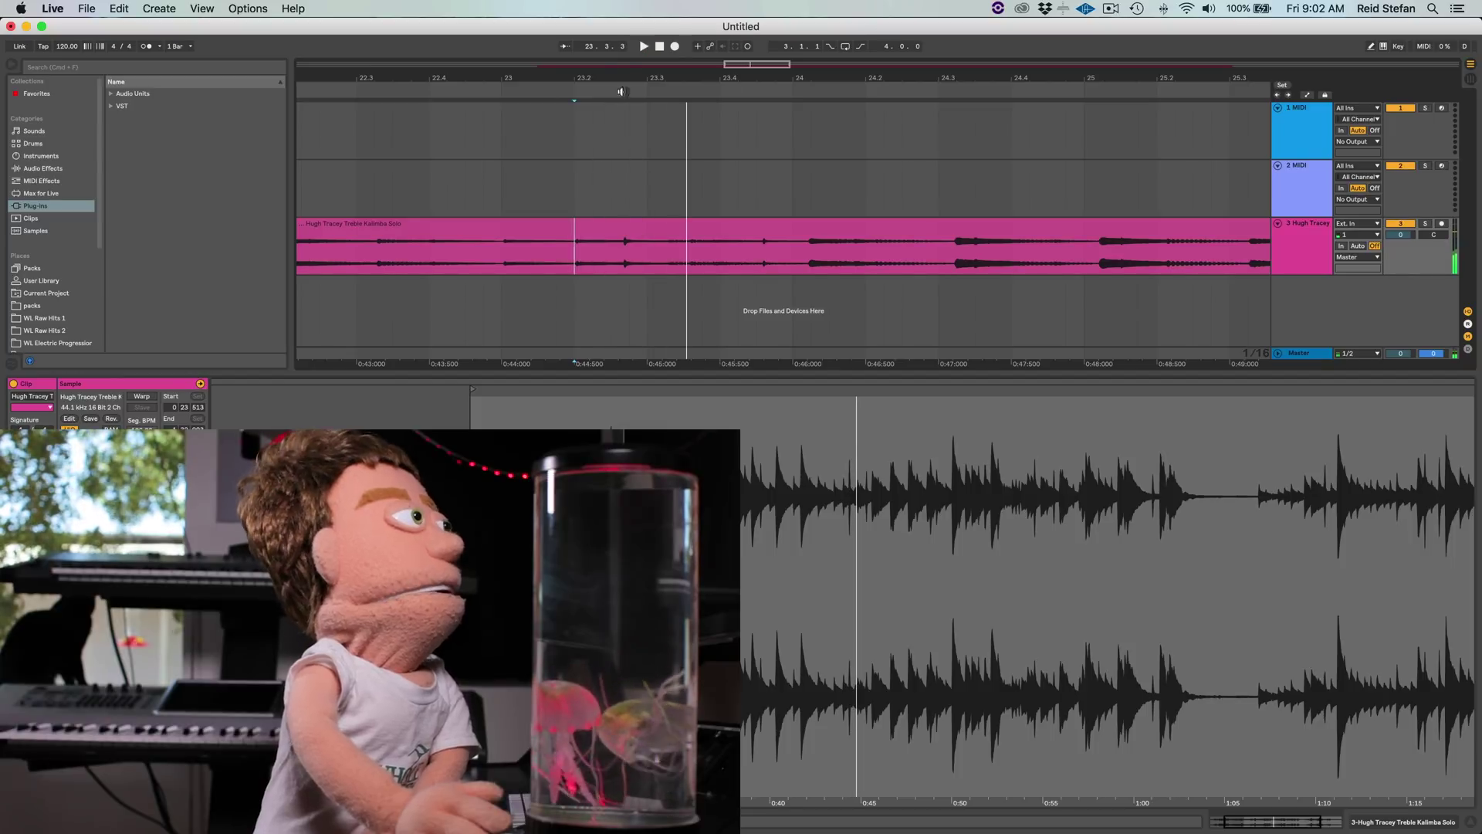
{"action": "left_click_drag", "start_coordinate": [622, 75], "coordinate": [622, 147]}
{"action": "key", "text": "plus"}
{"action": "key", "text": "plus"}
{"action": "left_click", "coordinate": [648, 263]}
{"action": "key", "text": "super+e"}
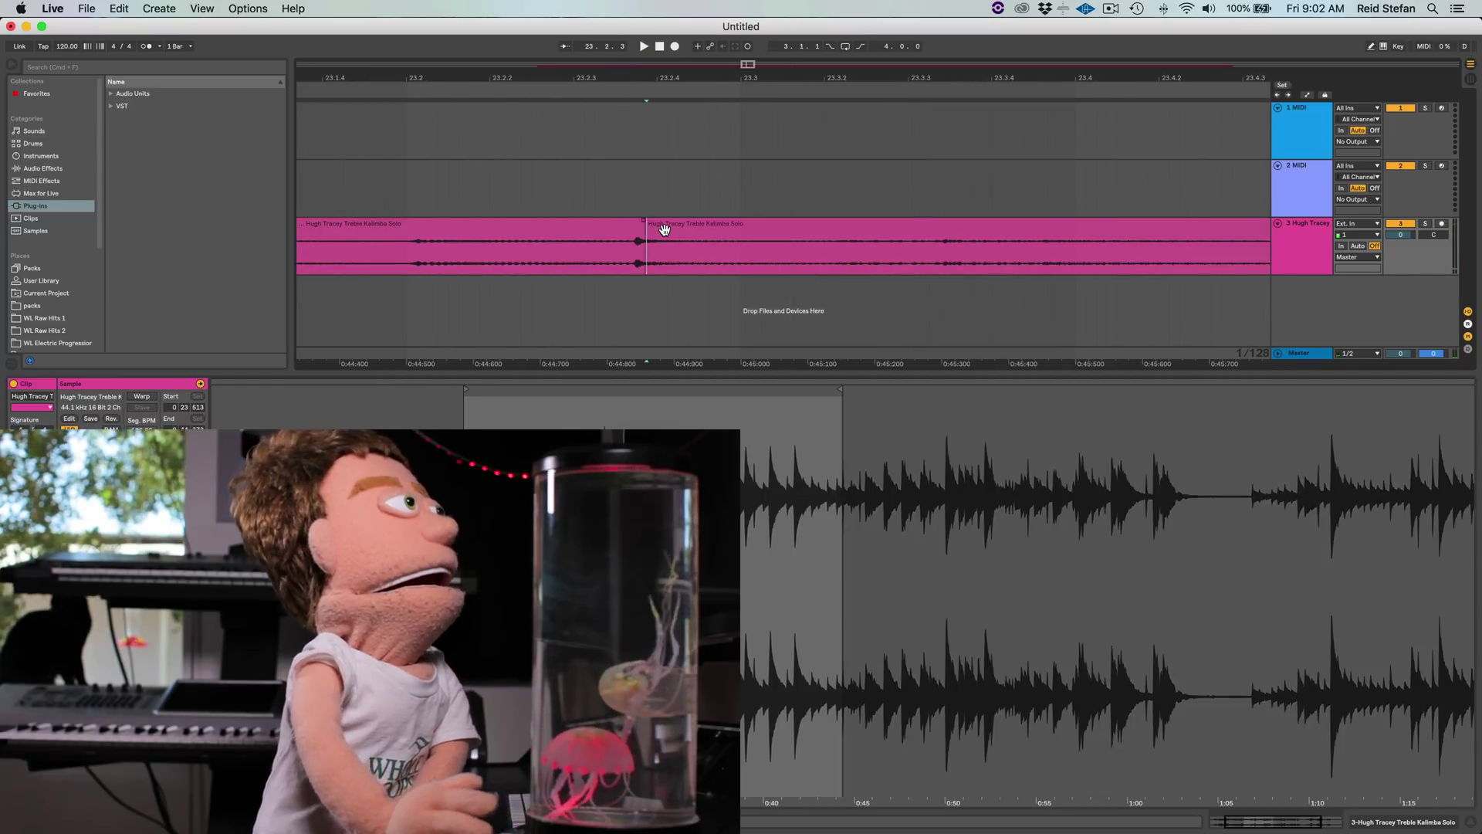
{"action": "left_click", "coordinate": [663, 225]}
{"action": "key", "text": "Delete"}
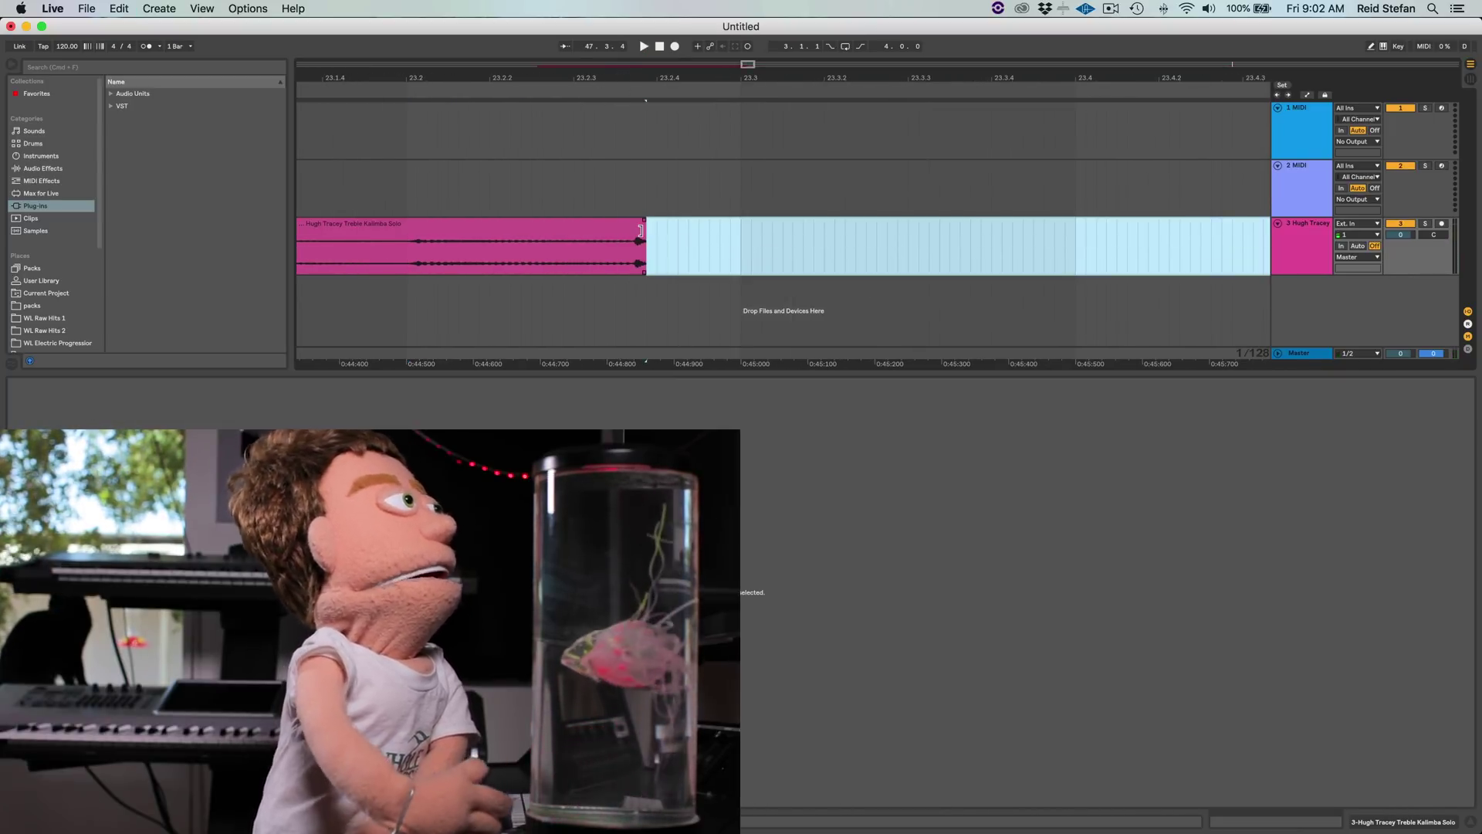
- Shorten the end of the trimmed clip slightly and move the clip to bar 1
{"action": "left_click_drag", "start_coordinate": [641, 230], "coordinate": [637, 239]}
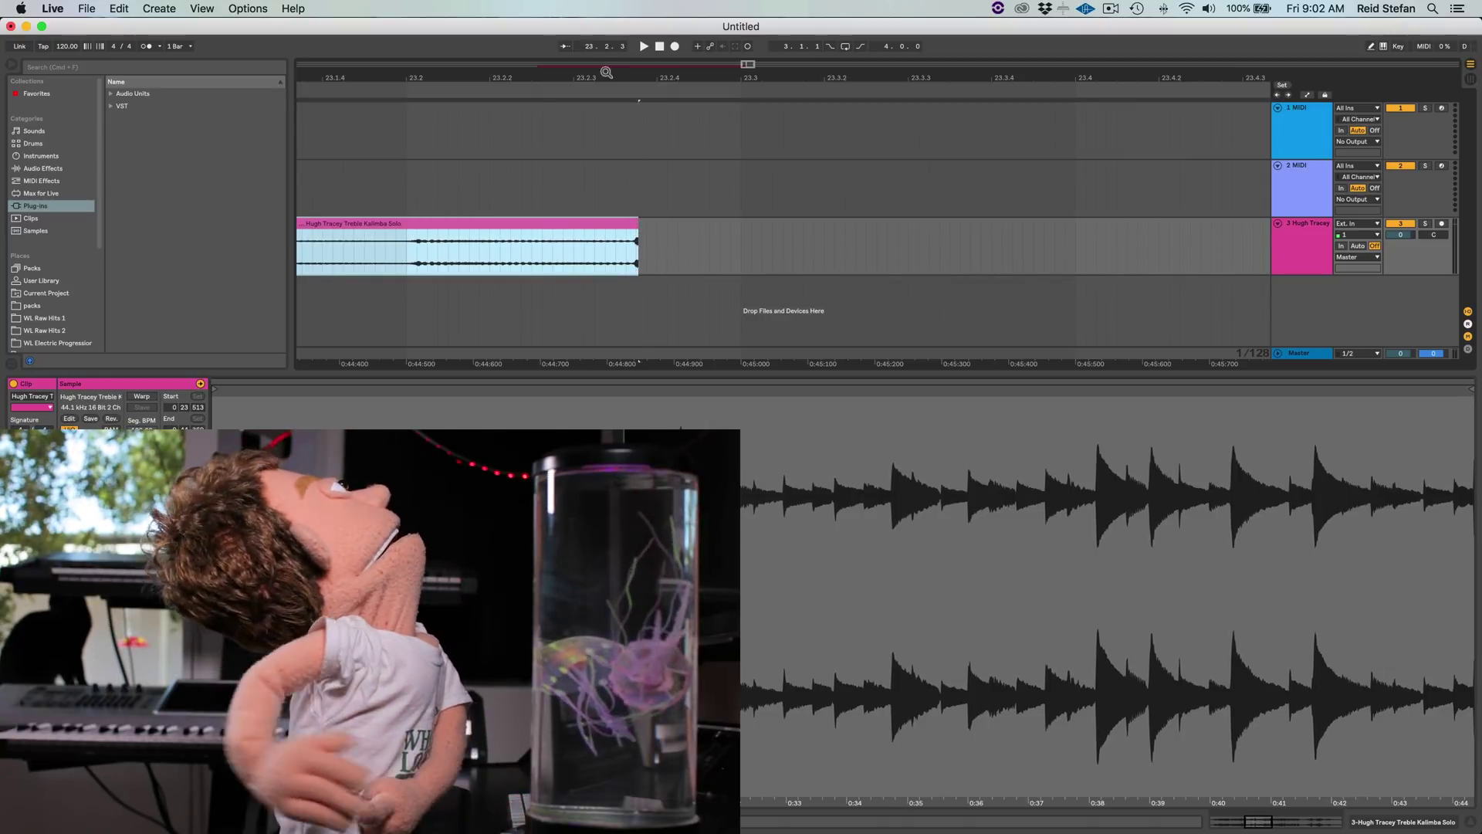
{"action": "left_click_drag", "start_coordinate": [607, 72], "coordinate": [605, 1]}
{"action": "left_click_drag", "start_coordinate": [548, 226], "coordinate": [324, 236]}
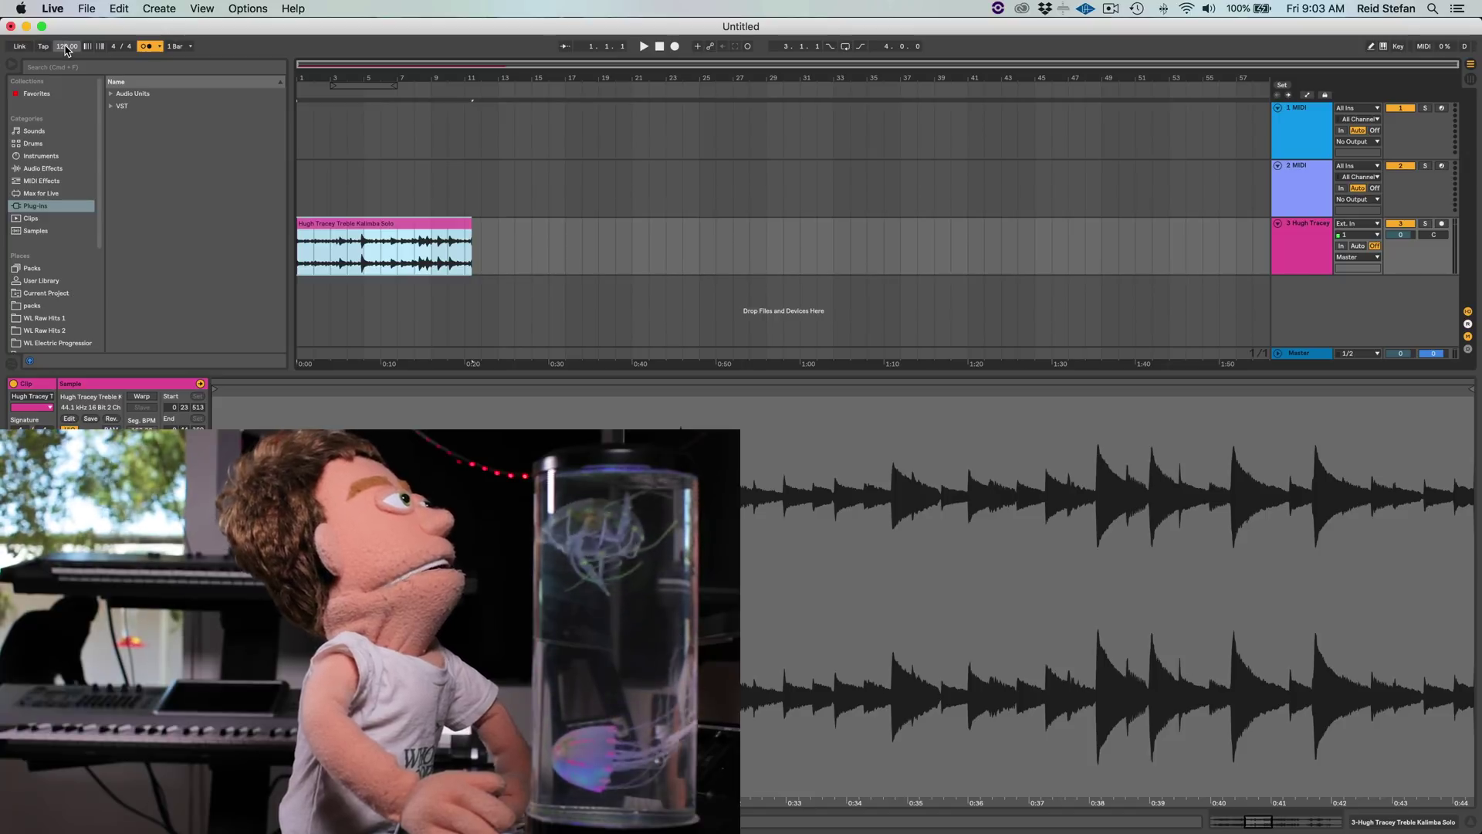
- Set the project tempo to 188 BPM, playing the clip against the metronome to match it
{"action": "key", "text": "space"}
{"action": "left_click_drag", "start_coordinate": [66, 50], "coordinate": [66, 3]}
{"action": "key", "text": "space"}
{"action": "key", "text": "space"}
{"action": "key", "text": "space"}
{"action": "key", "text": "space"}
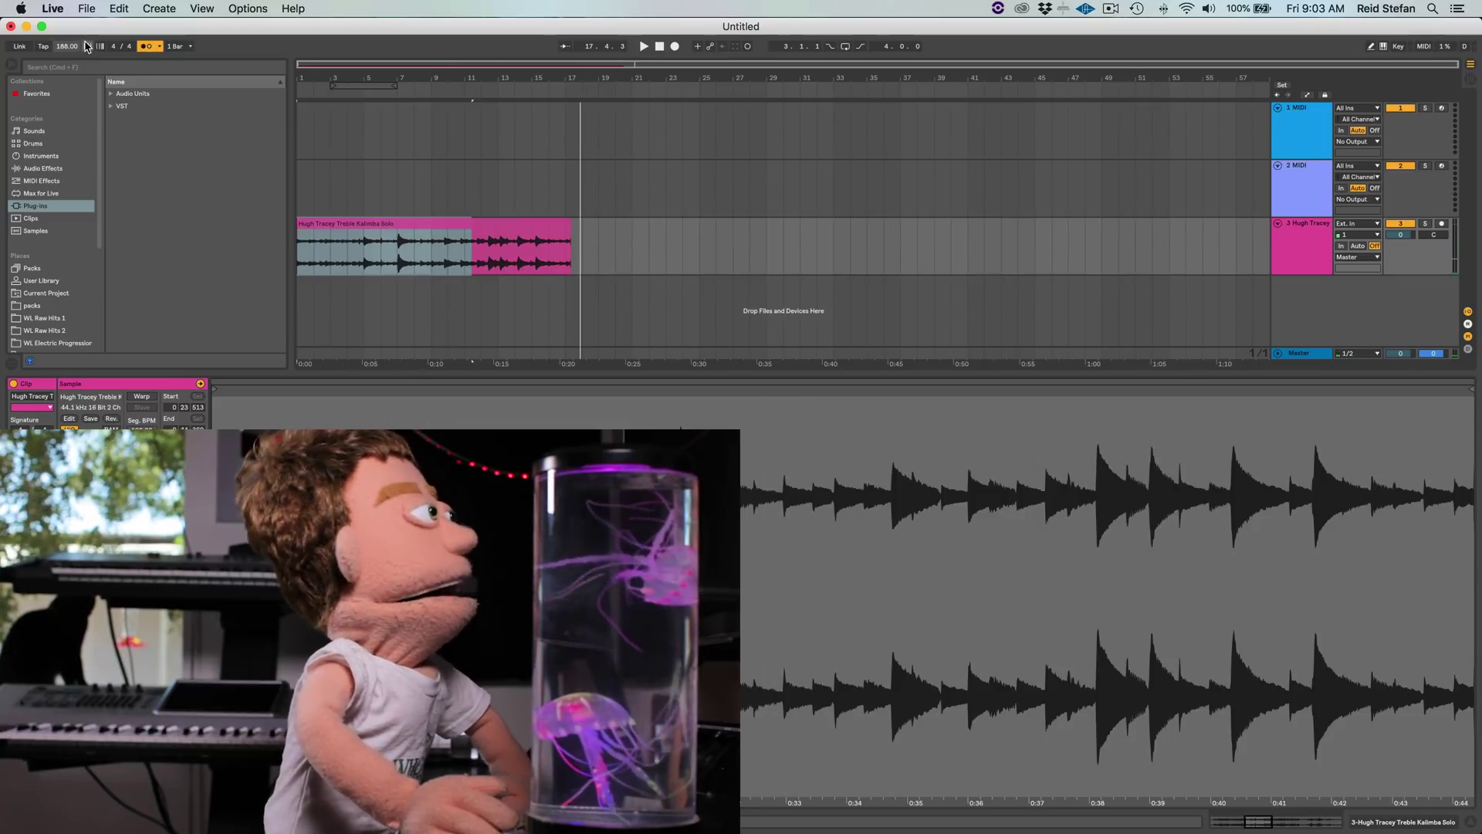
- Consolidate the trimmed kalimba clip into a new warped clip and set its warp mode to Complex Pro
{"action": "left_click", "coordinate": [395, 223]}
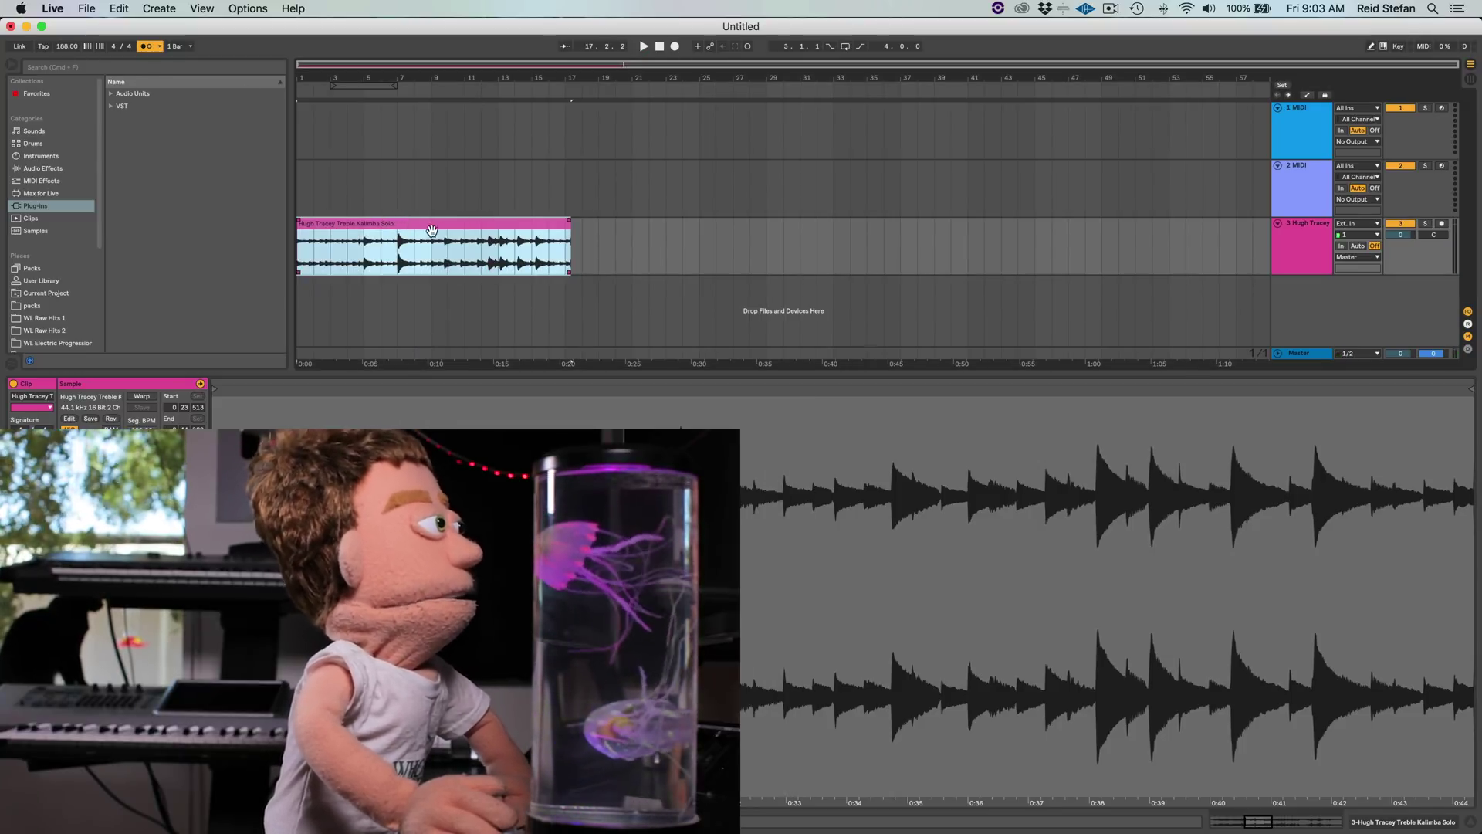
{"action": "left_click", "coordinate": [343, 321]}
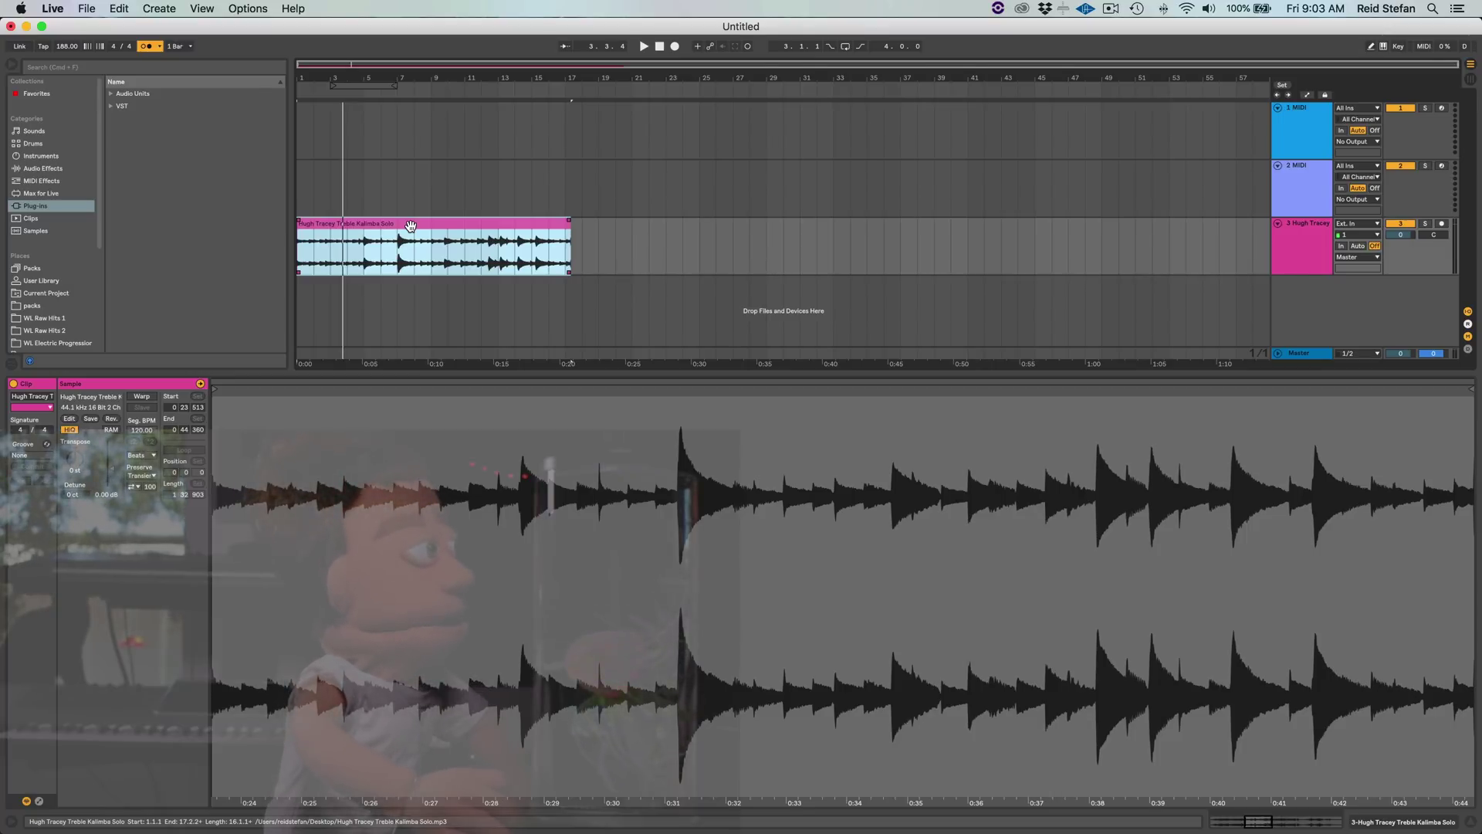
{"action": "key", "text": "super+j"}
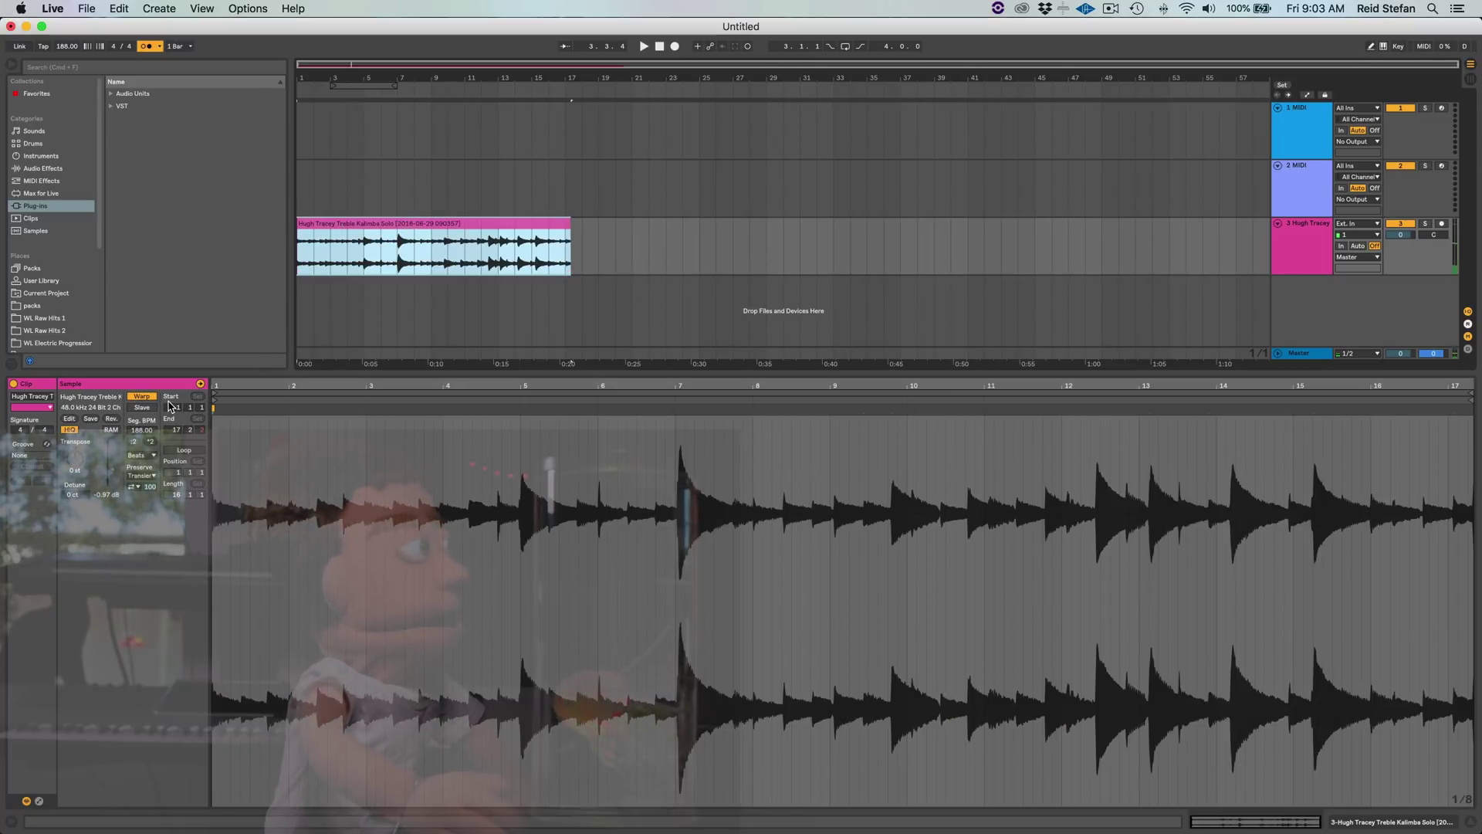
{"action": "left_click", "coordinate": [142, 455]}
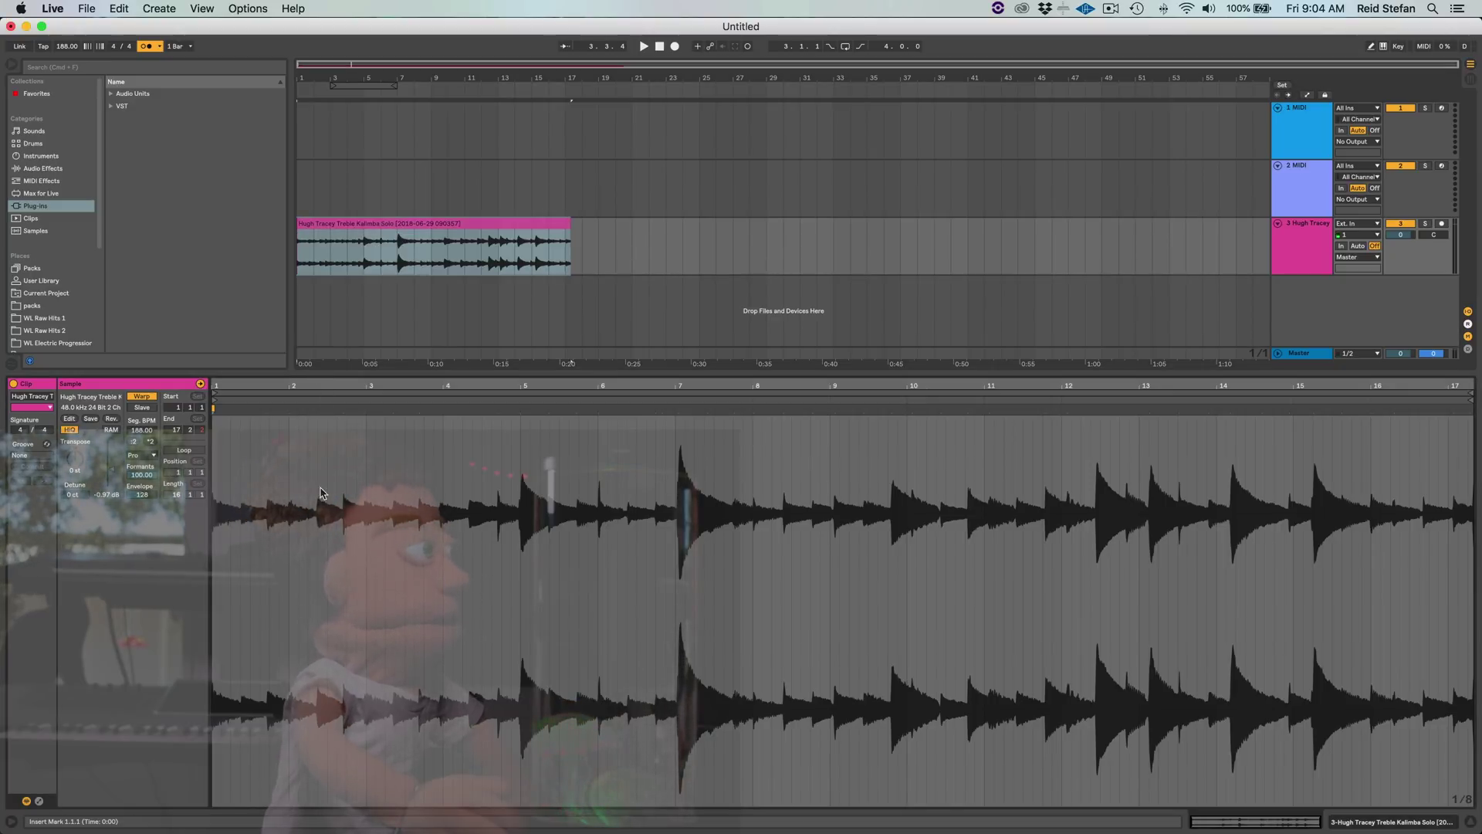
- Quantize all of the clip's audio to 1/8 notes with an amount of 100%
{"action": "key", "text": "super+a"}
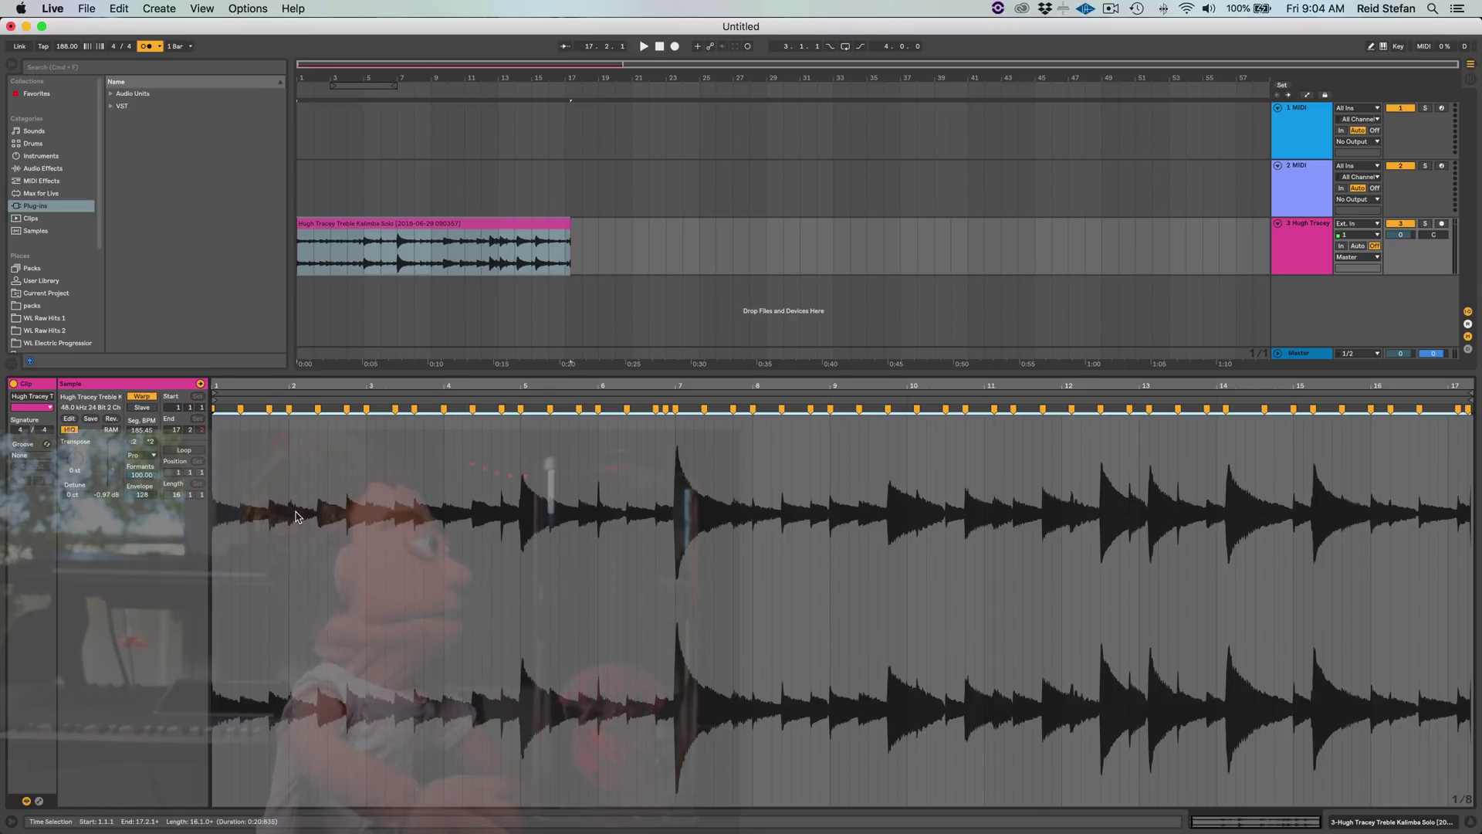
{"action": "key", "text": "super+shift+u"}
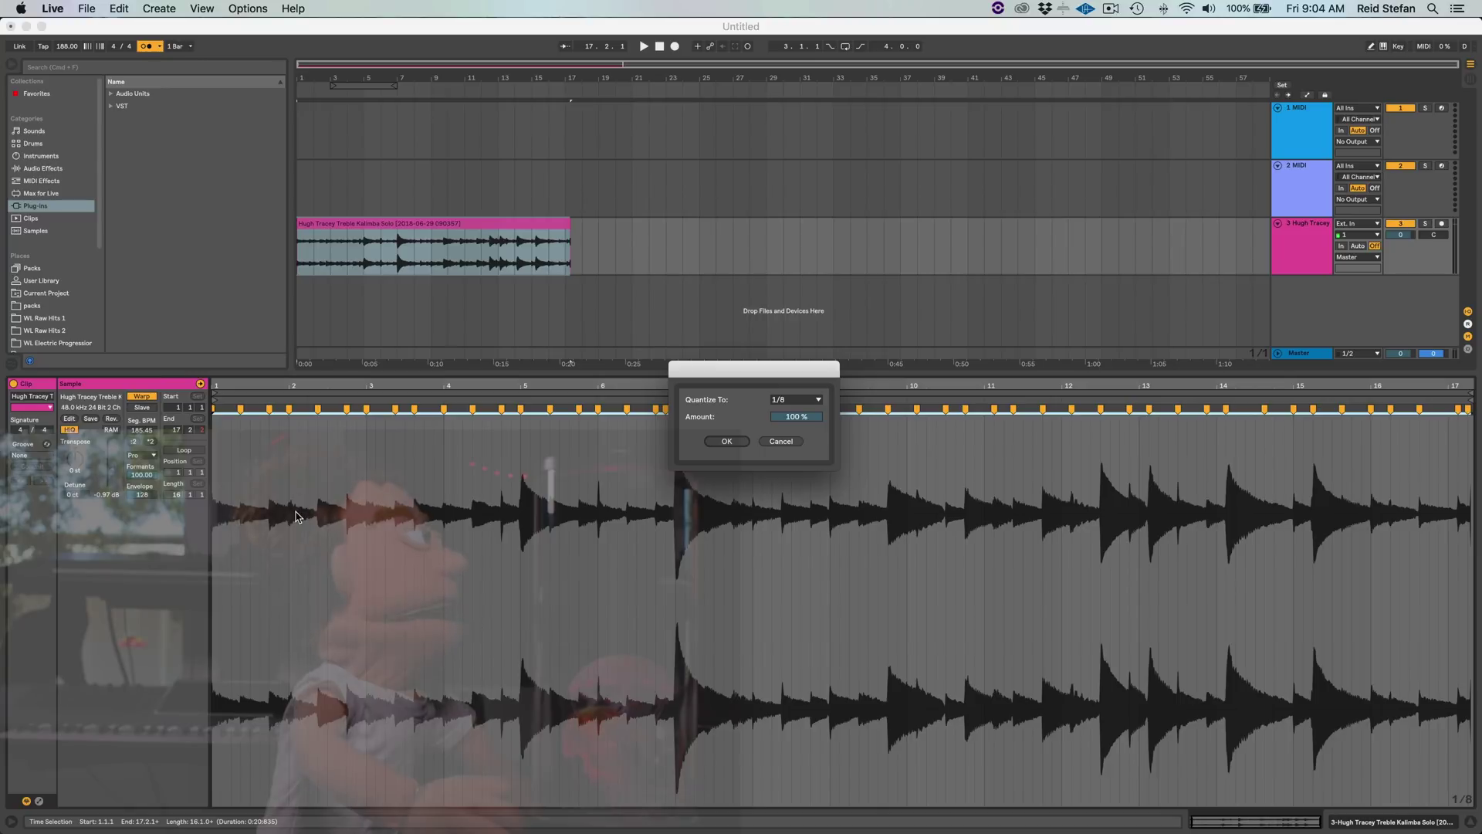
{"action": "left_click", "coordinate": [726, 441]}
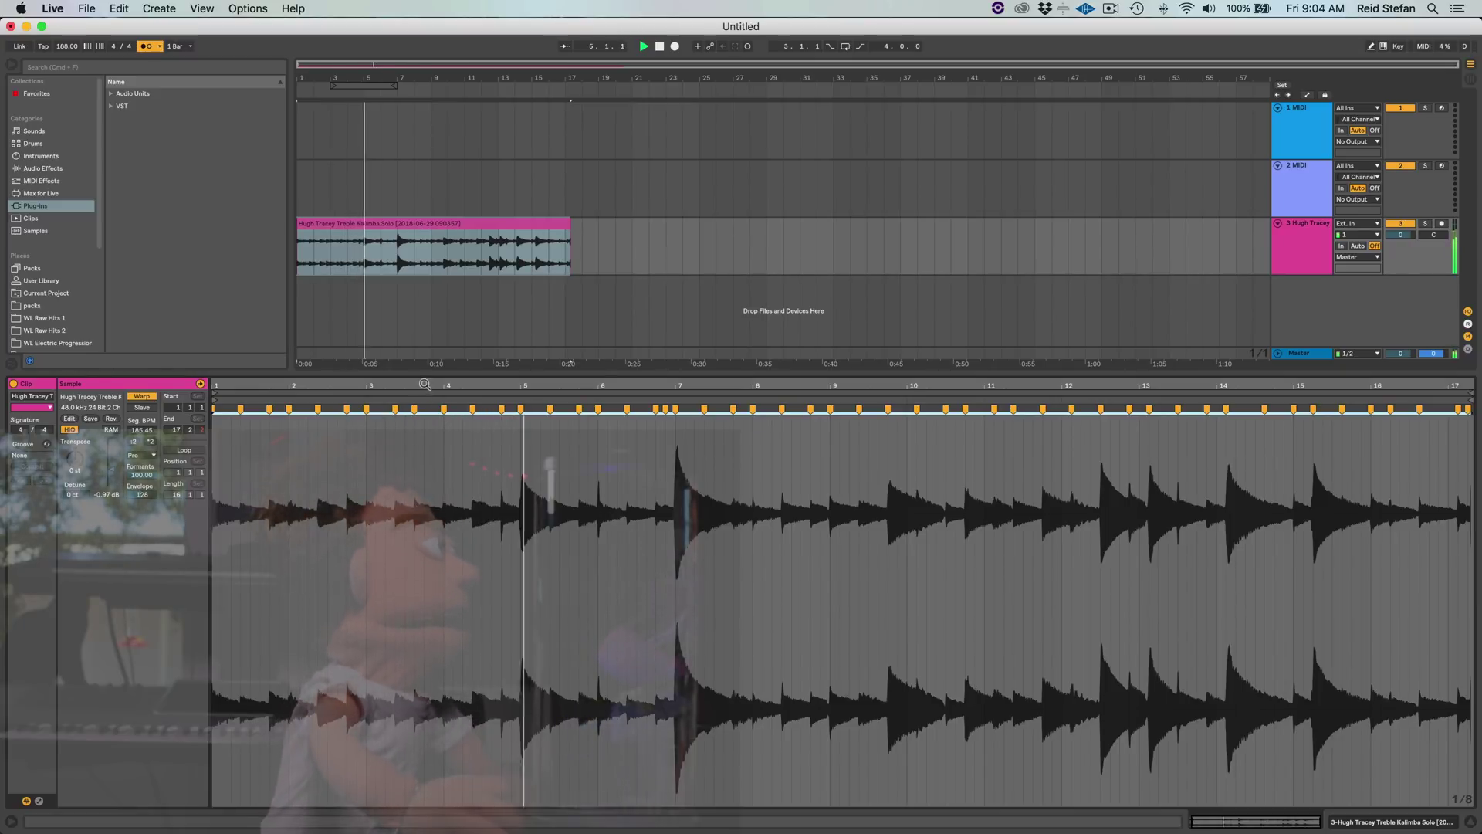
- Place a warp marker at about 3.3.3 to correct the timing of the off-grid note during playback
{"action": "left_click_drag", "start_coordinate": [419, 385], "coordinate": [414, 397]}
{"action": "double_click", "coordinate": [406, 410]}
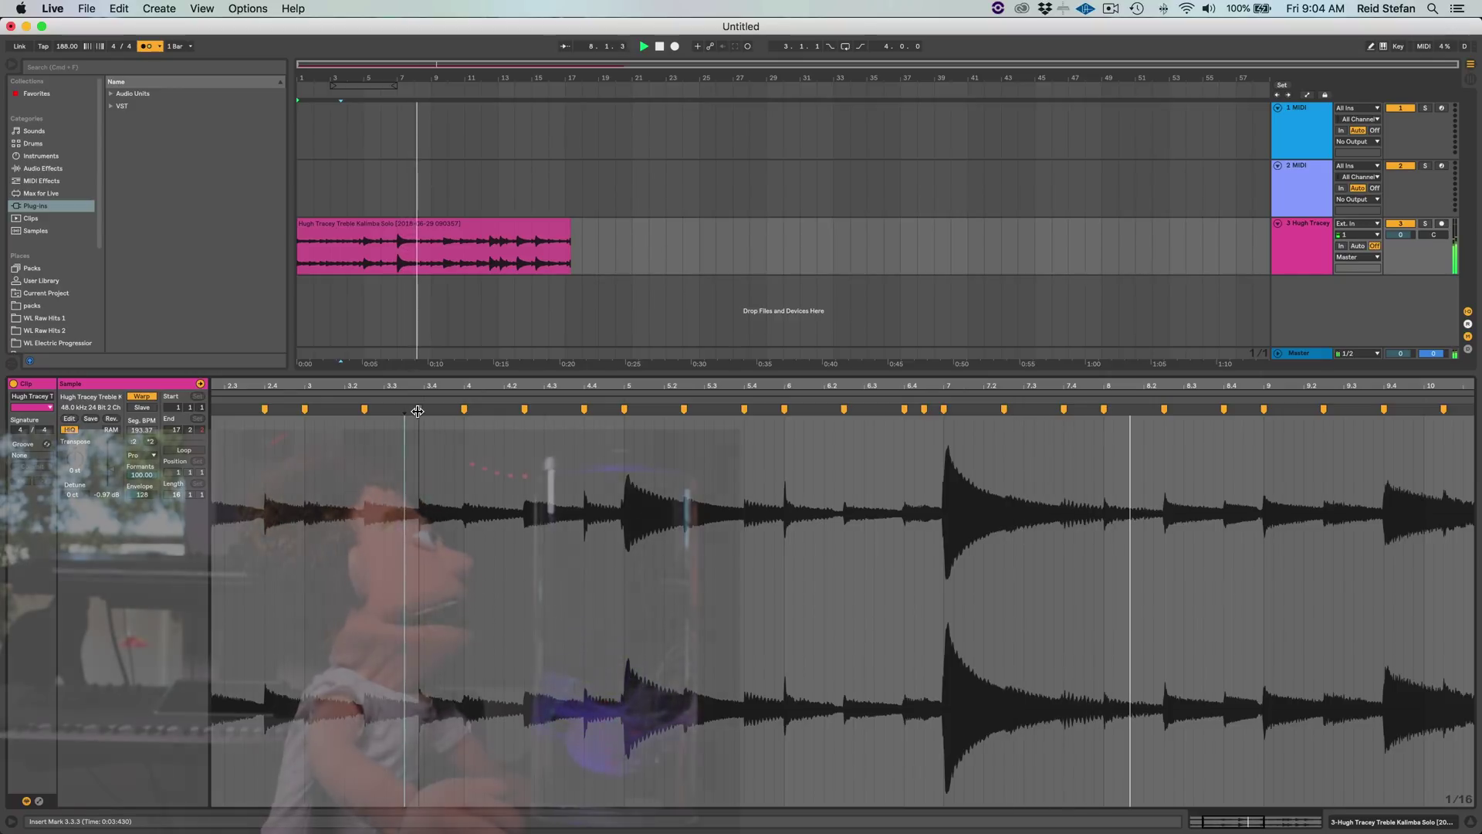
{"action": "left_click_drag", "start_coordinate": [420, 410], "coordinate": [425, 373]}
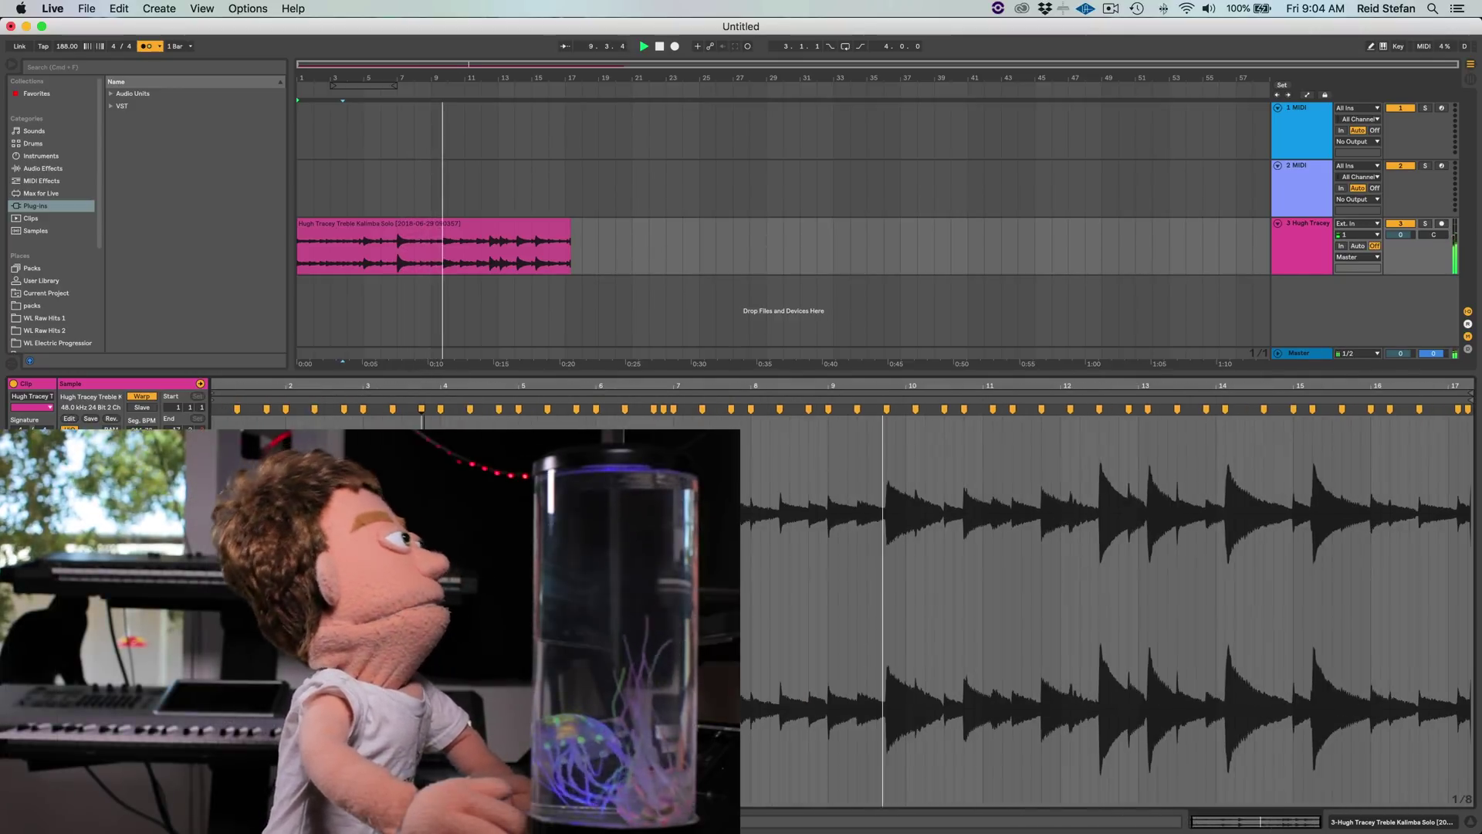
{"action": "key", "text": "space"}
- Audition the second half of the clip and move the mistimed warp marker onto the downbeat of bar 12
{"action": "left_click", "coordinate": [912, 393]}
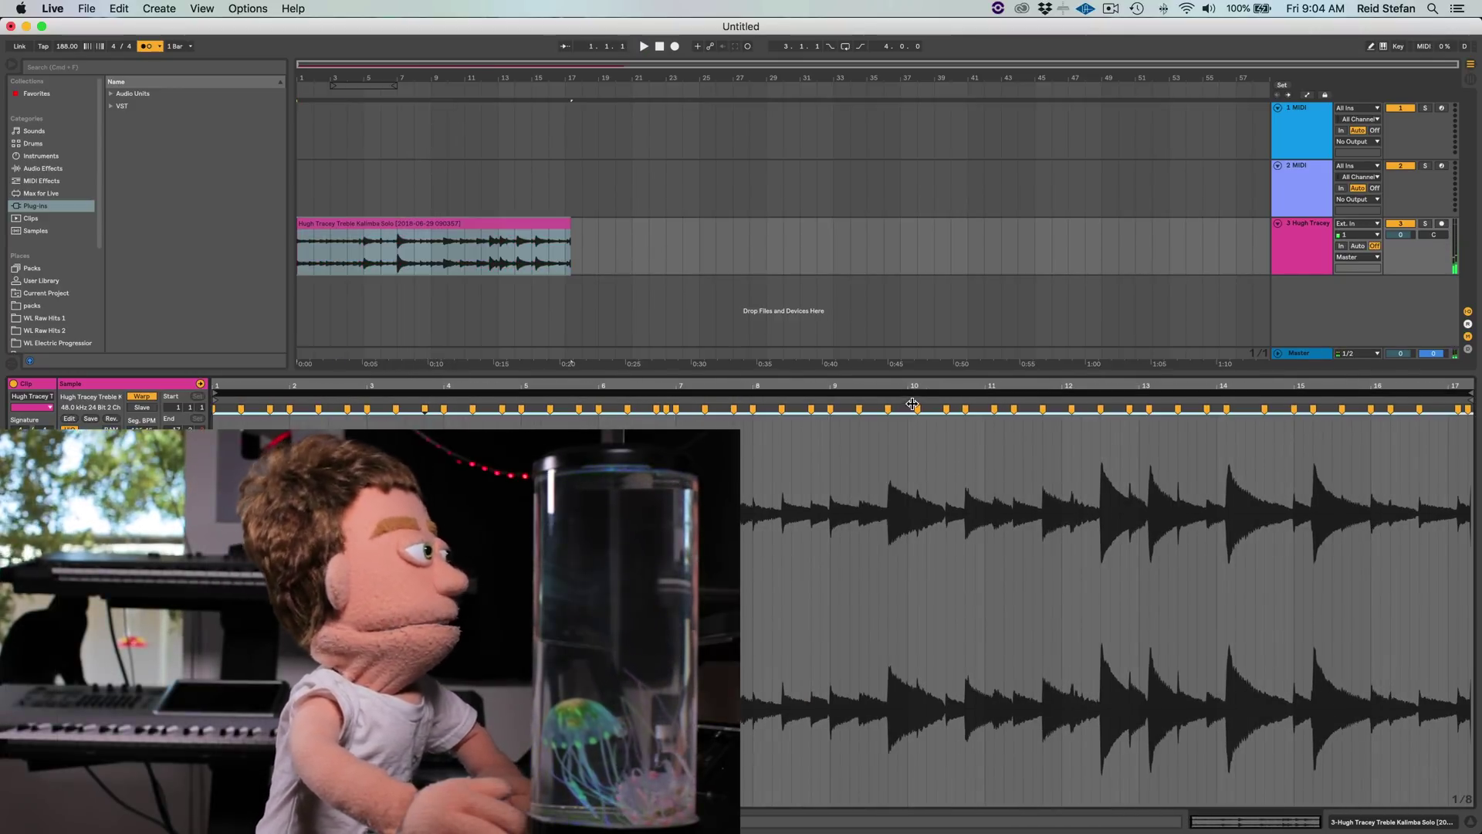
{"action": "left_click", "coordinate": [917, 412]}
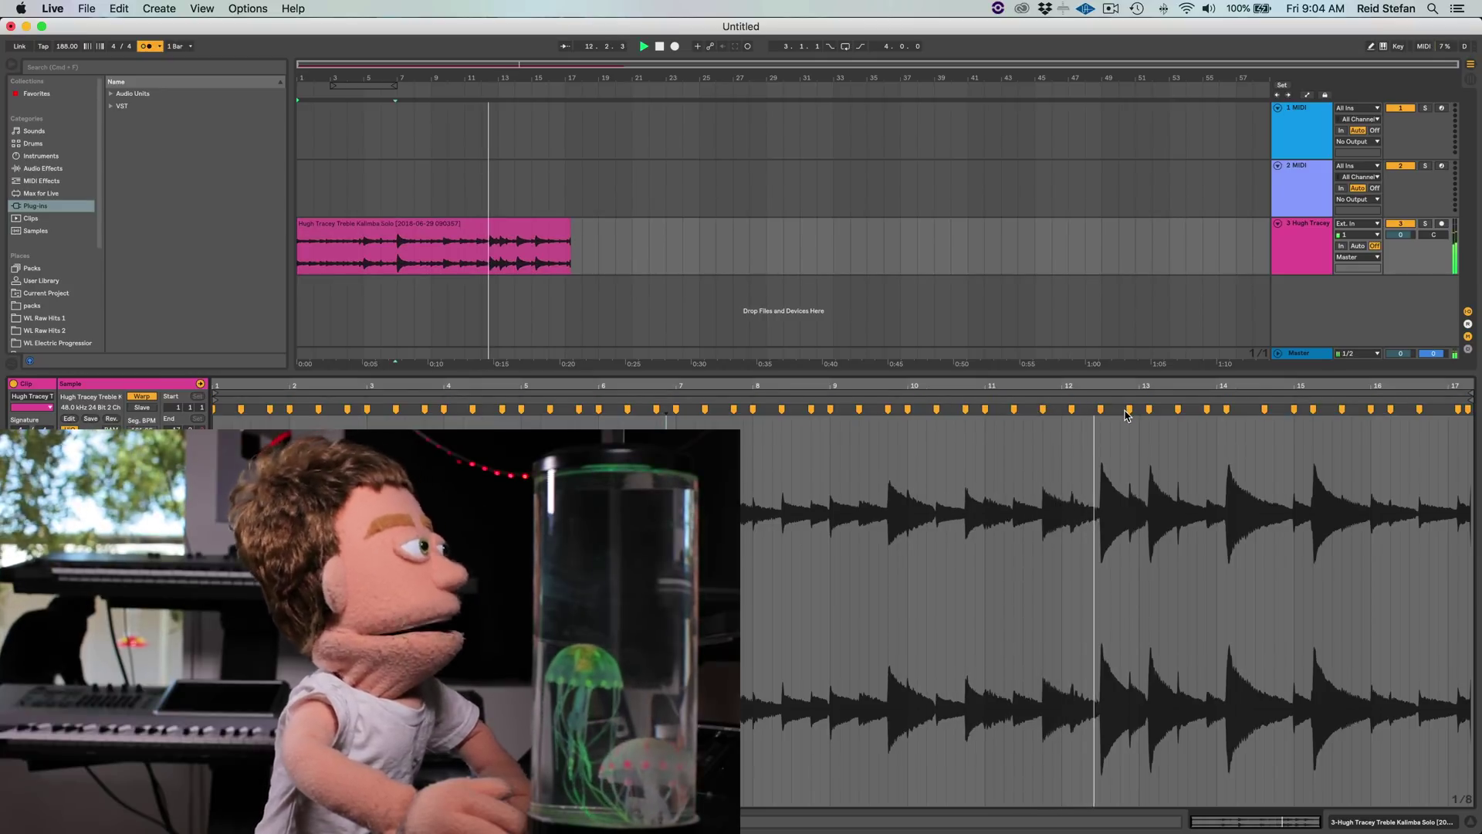
{"action": "key", "text": "space"}
{"action": "left_click", "coordinate": [1064, 409]}
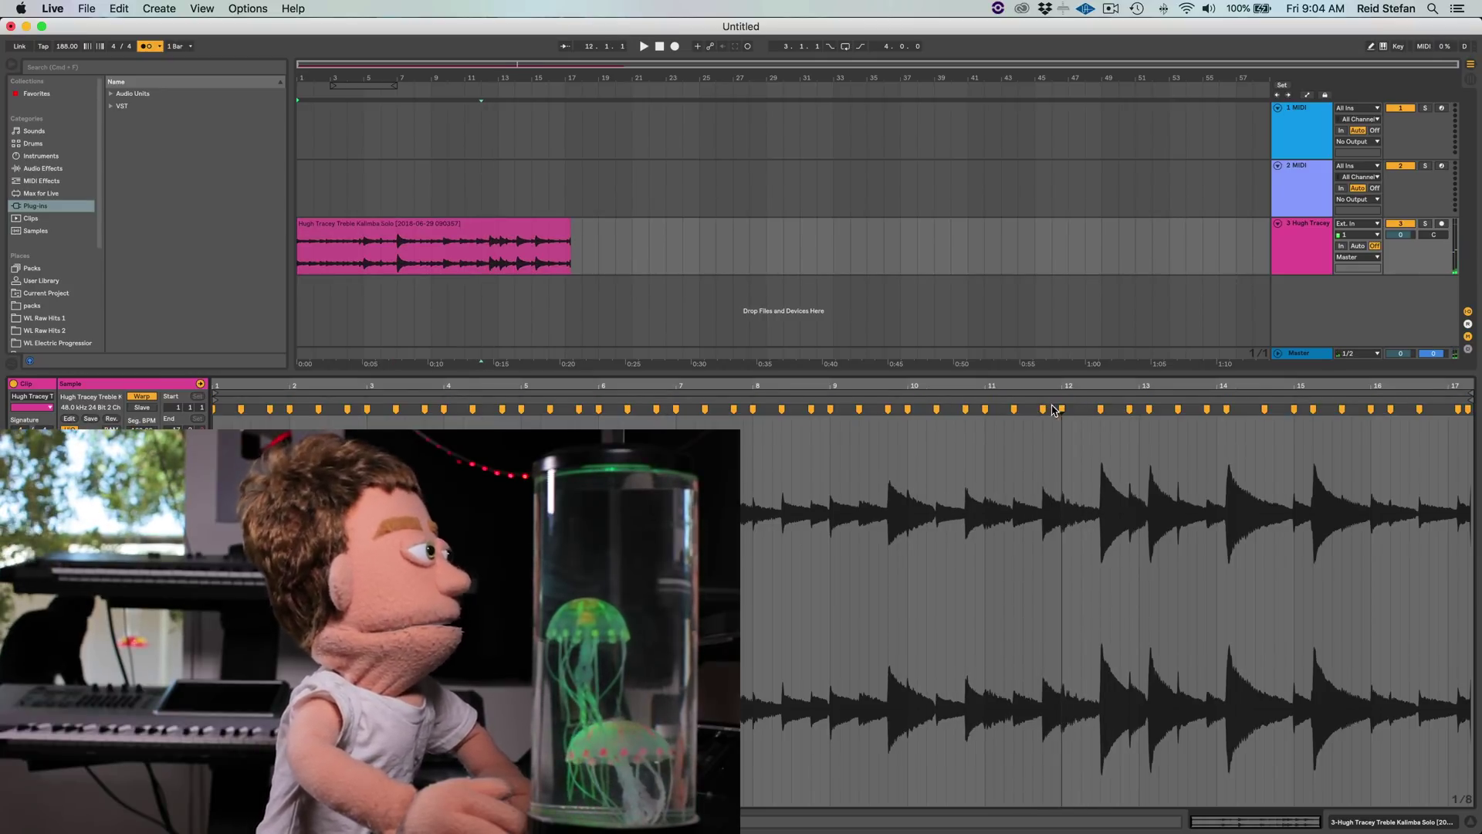
- Align the warp markers of the notes between 12.2.3 and bar 13 with the grid, checking them by playback
{"action": "left_click", "coordinate": [986, 399]}
{"action": "mouse_move", "coordinate": [1111, 387]}
{"action": "left_mouse_down"}
{"action": "mouse_move", "coordinate": [906, 421]}
{"action": "mouse_move", "coordinate": [878, 409]}
{"action": "left_mouse_up"}
{"action": "key", "text": "space"}
{"action": "left_click", "coordinate": [786, 396]}
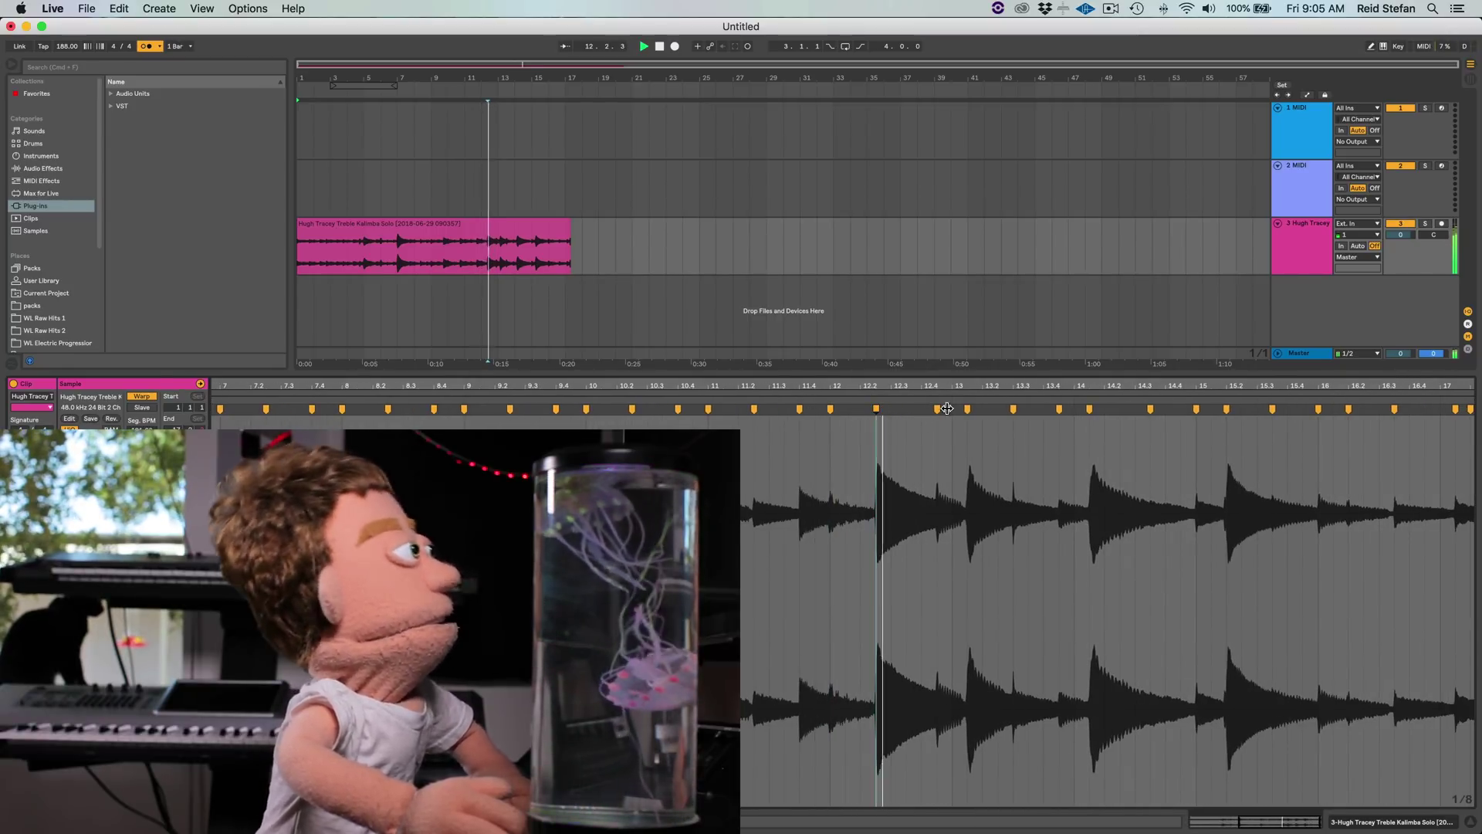
{"action": "mouse_move", "coordinate": [936, 408]}
{"action": "left_mouse_down"}
{"action": "mouse_move", "coordinate": [922, 407]}
{"action": "mouse_move", "coordinate": [953, 408]}
{"action": "left_mouse_up"}
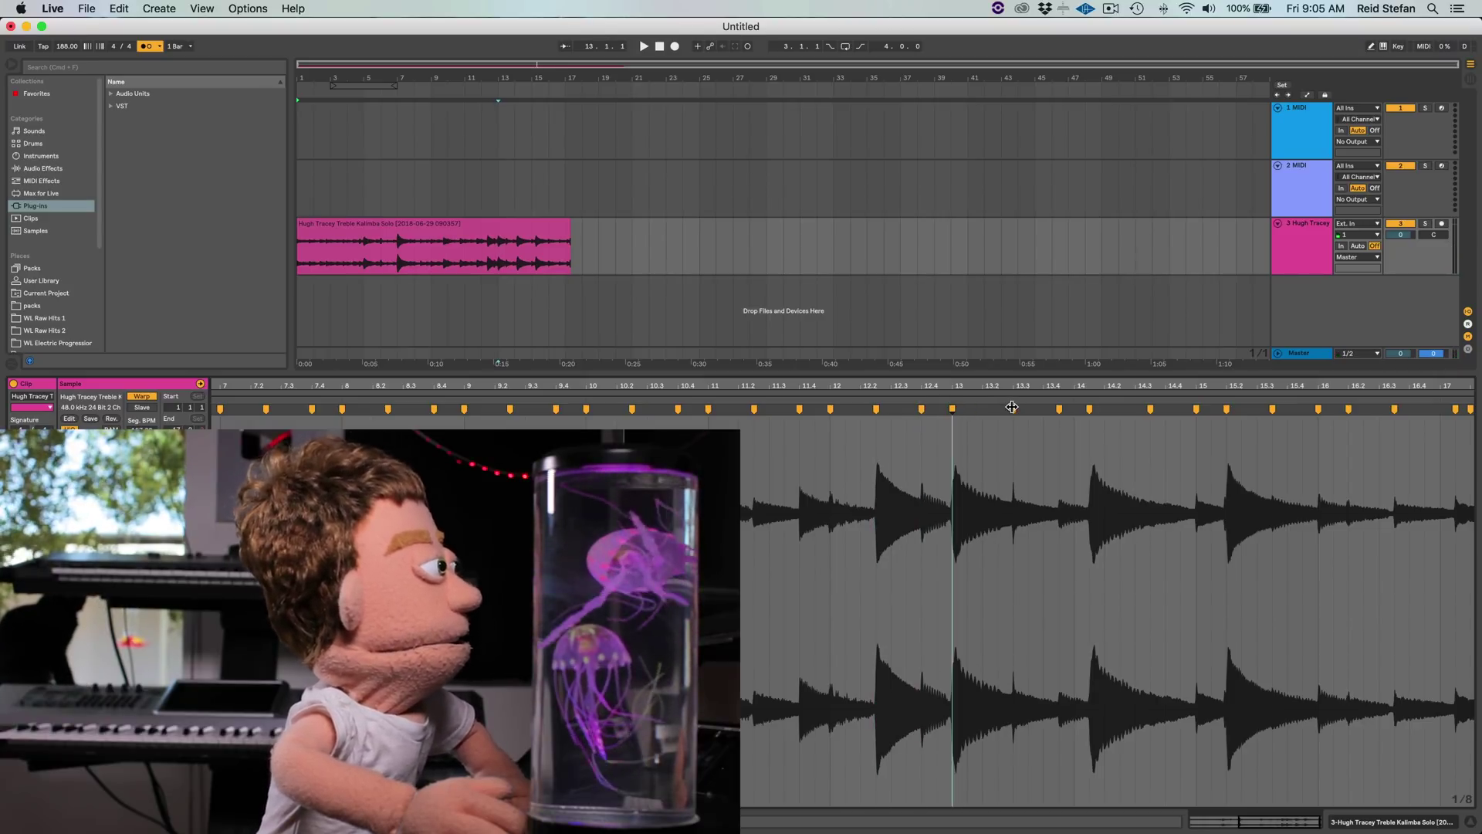
- Play the ending and shift the late warp markers from bar 13 through 16.4.3 onto the eighth-note grid
{"action": "left_click", "coordinate": [873, 394]}
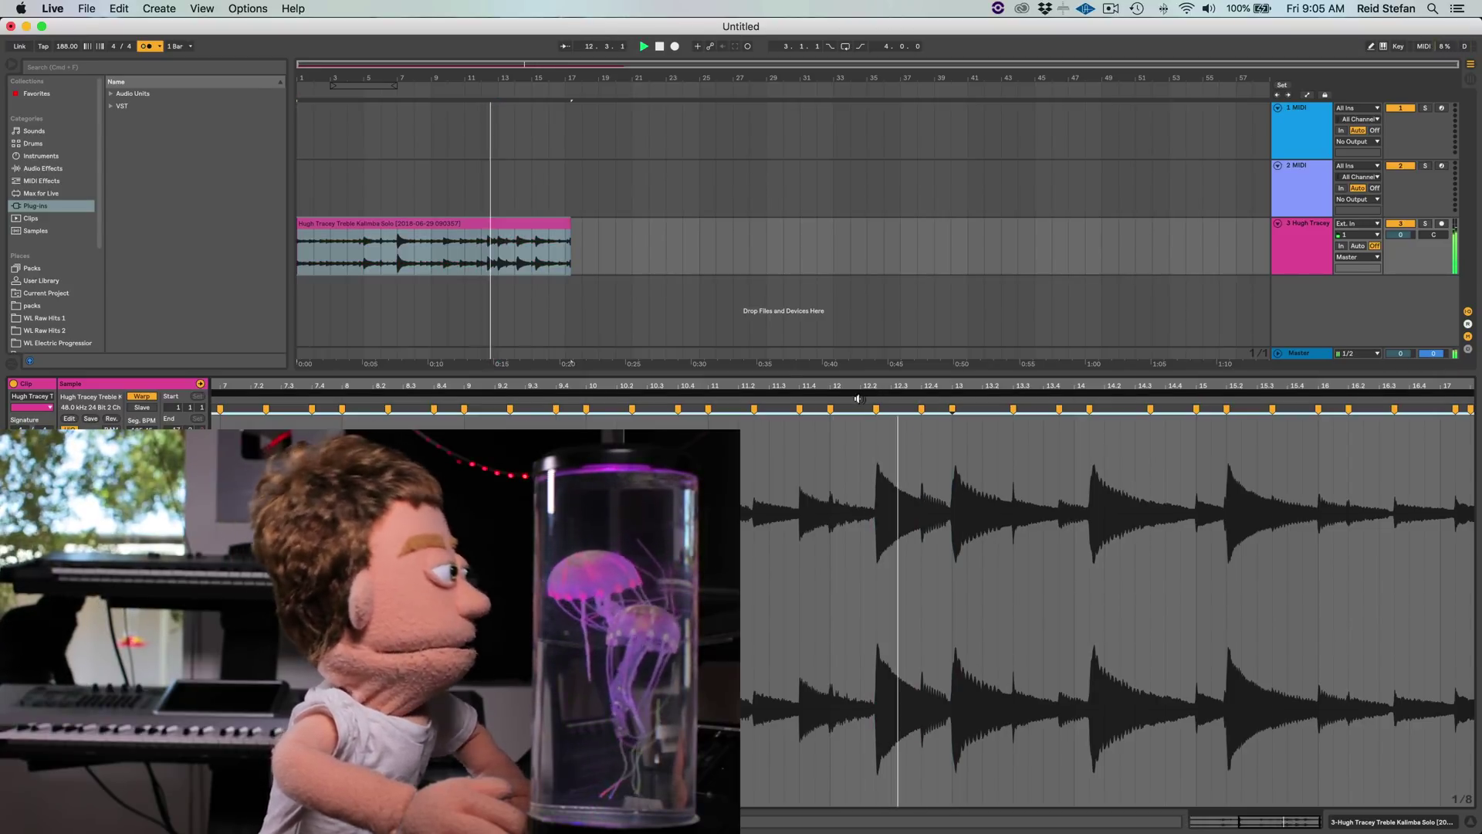
{"action": "key", "text": "space"}
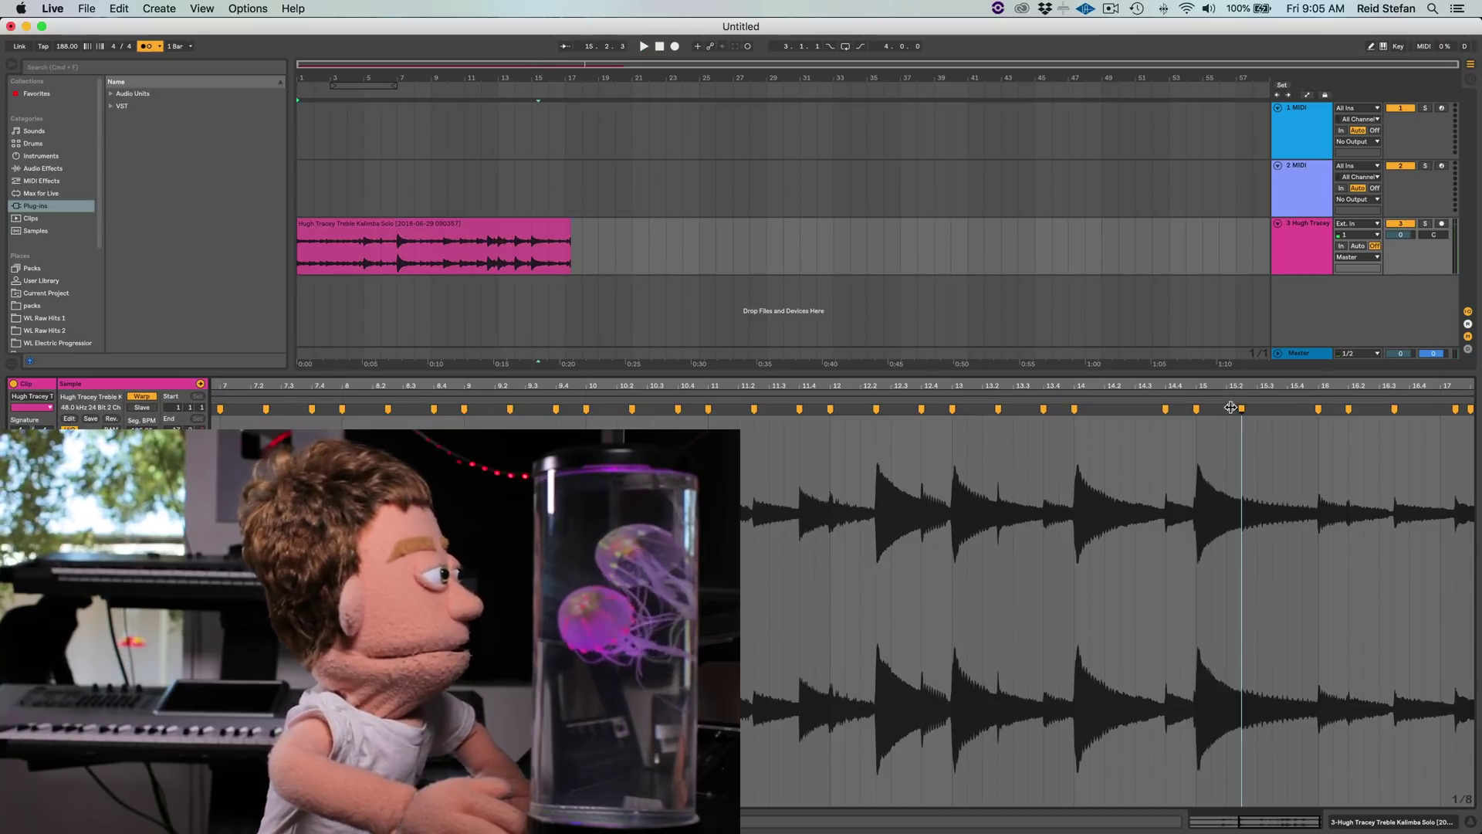
{"action": "left_click", "coordinate": [1149, 396]}
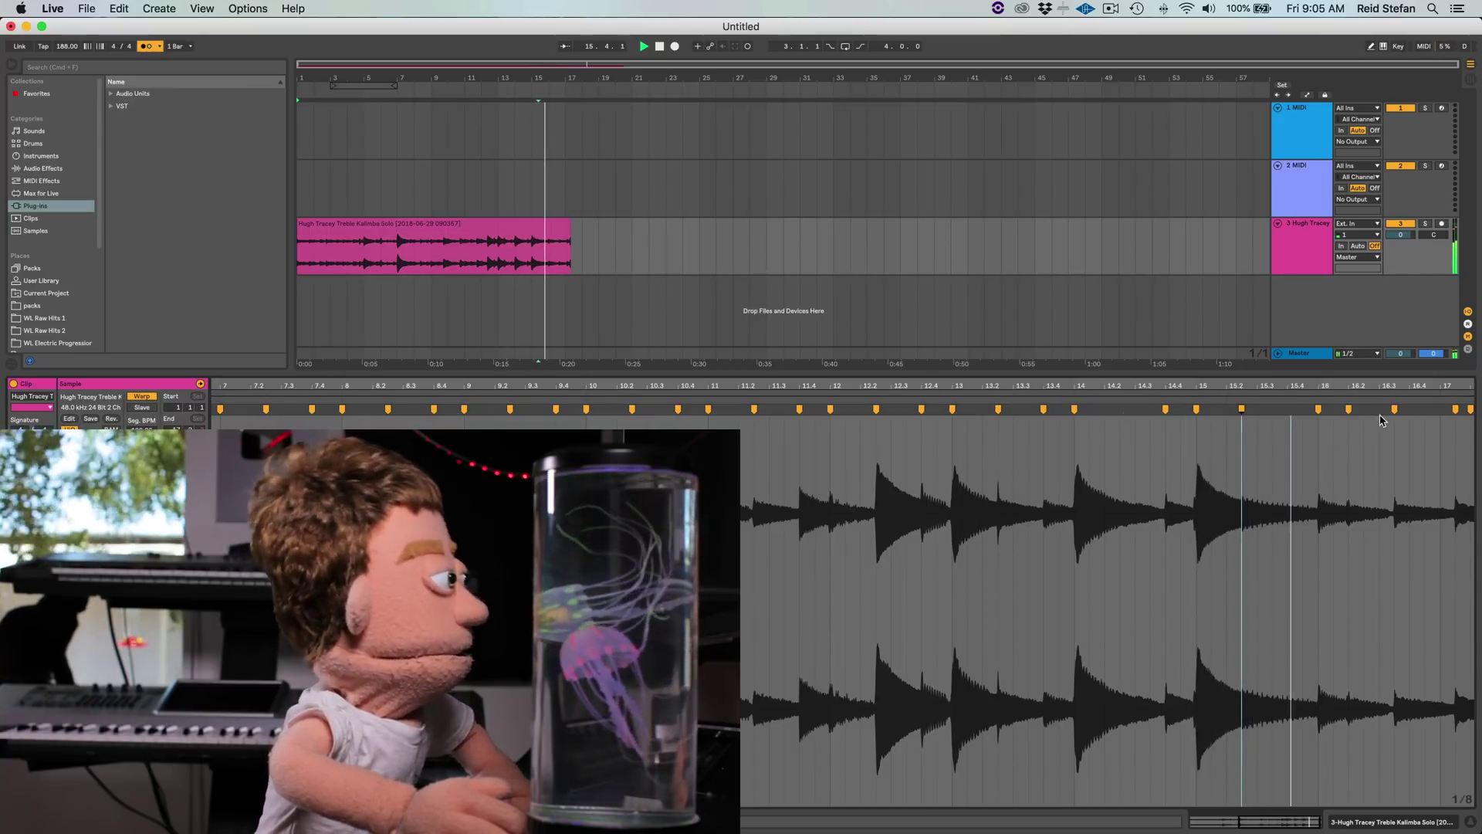
{"action": "key", "text": "space"}
{"action": "mouse_move", "coordinate": [1304, 411]}
{"action": "left_mouse_down"}
{"action": "mouse_move", "coordinate": [1291, 413]}
{"action": "mouse_move", "coordinate": [1374, 407]}
{"action": "mouse_move", "coordinate": [1352, 407]}
{"action": "left_mouse_up"}
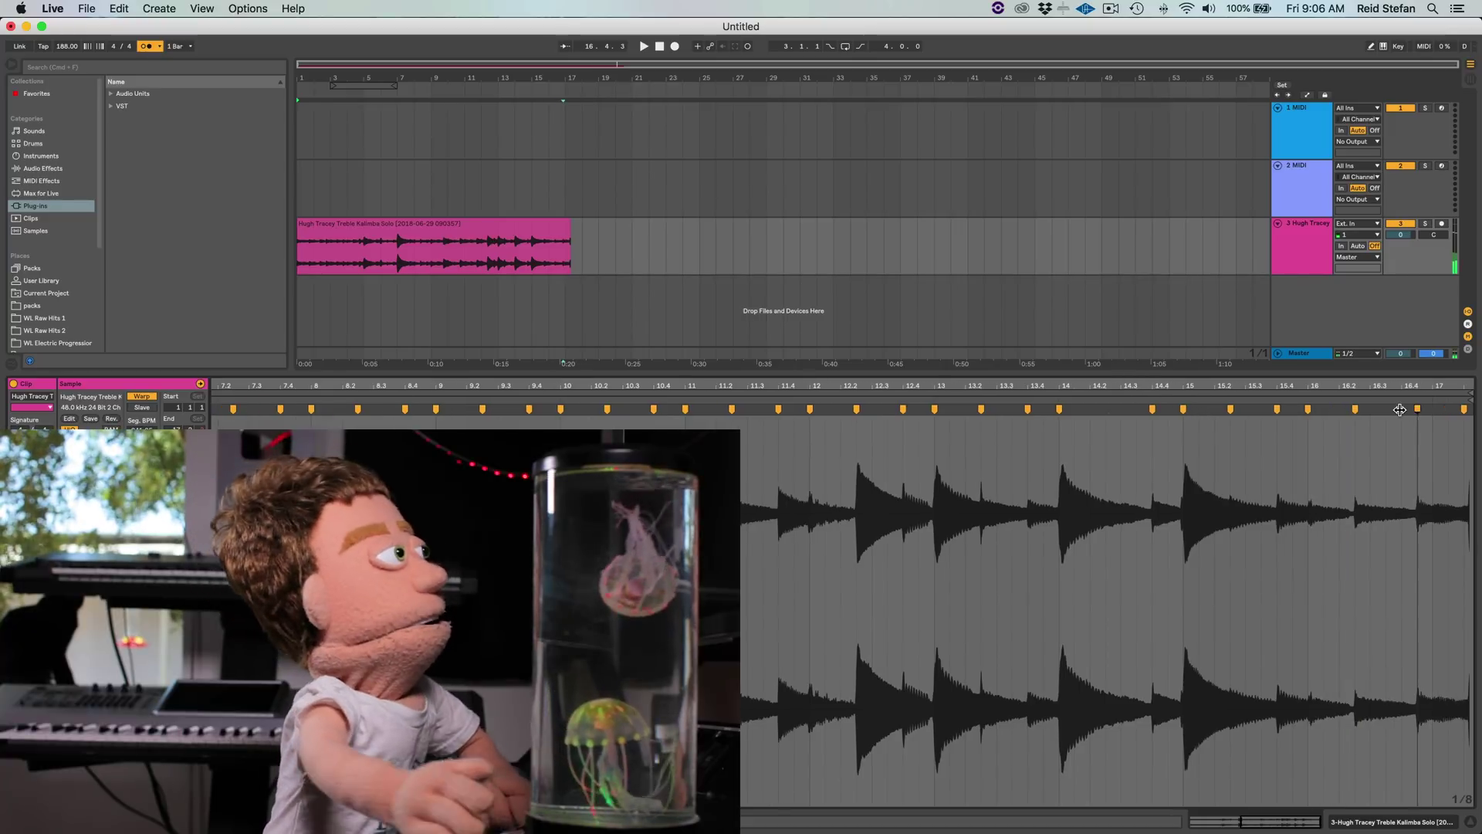
- Set the clip's loop end to bar 17 for a 16-bar length and turn on looping
{"action": "mouse_move", "coordinate": [1448, 410]}
{"action": "left_mouse_down"}
{"action": "mouse_move", "coordinate": [1402, 410]}
{"action": "mouse_move", "coordinate": [1437, 410]}
{"action": "mouse_move", "coordinate": [1428, 396]}
{"action": "left_mouse_up"}
{"action": "key", "text": "space"}
{"action": "key", "text": "space"}
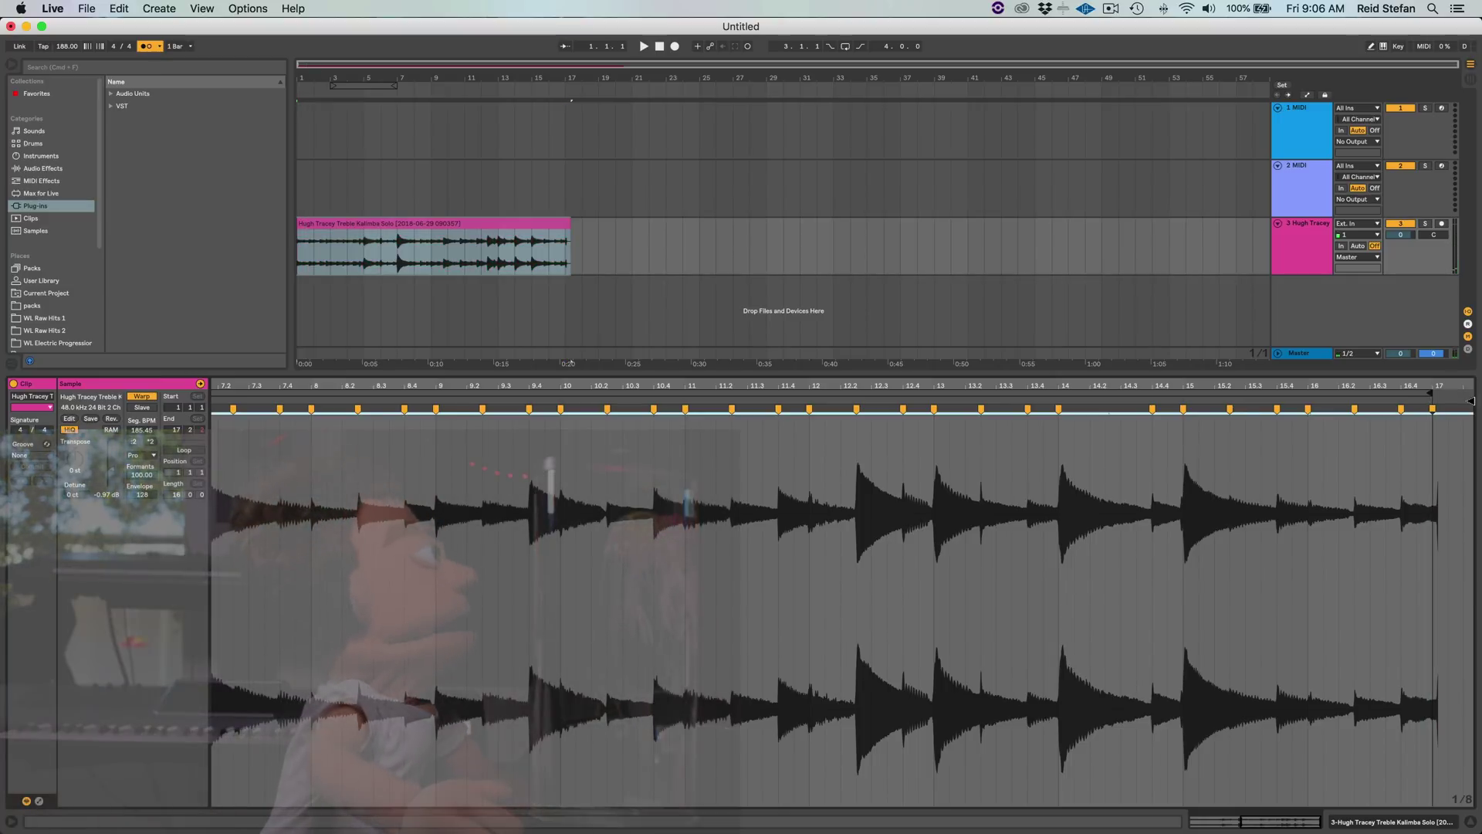
{"action": "left_click", "coordinate": [184, 450]}
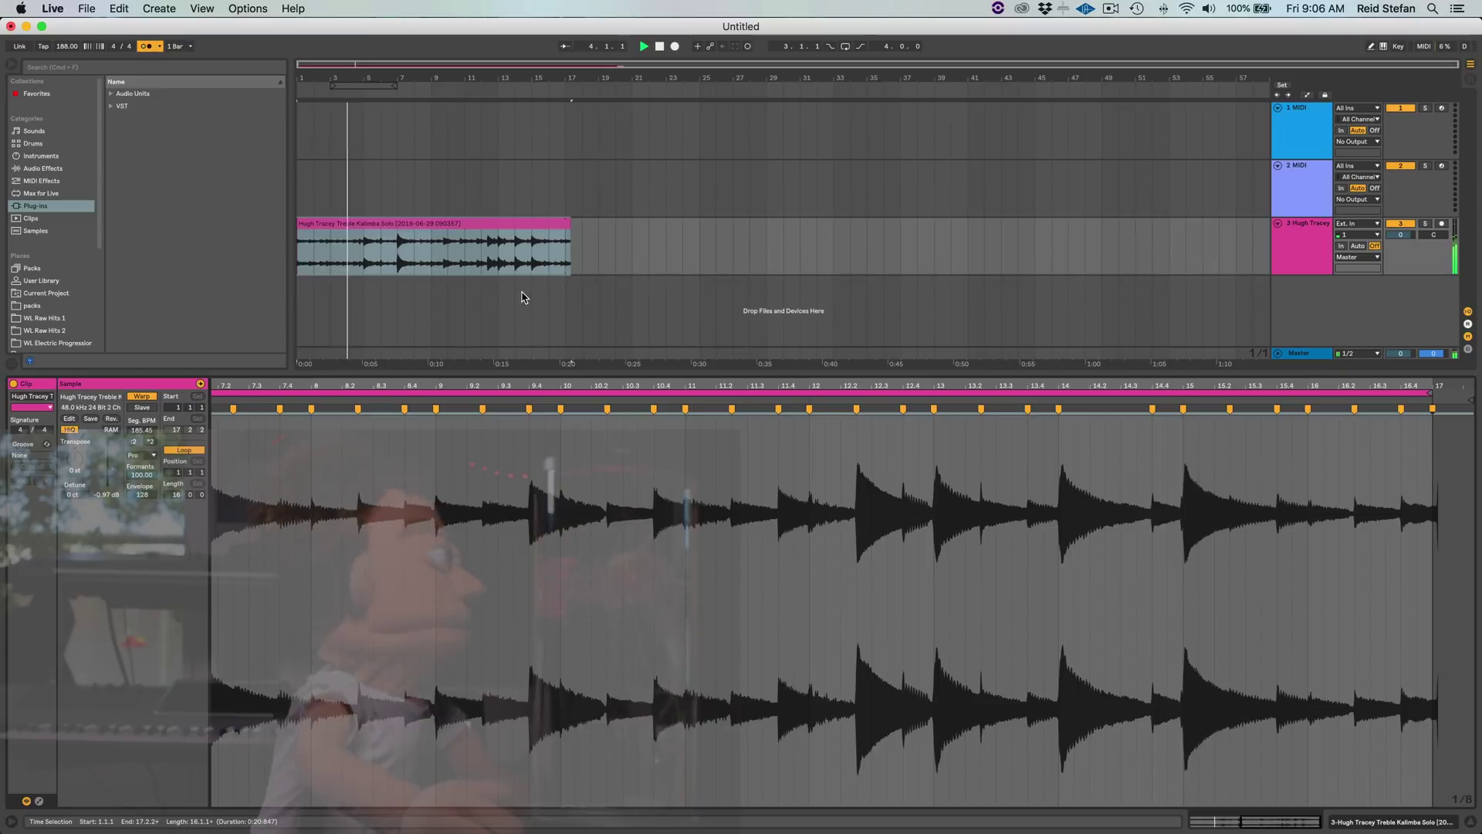
- Extend the looped kalimba clip along the timeline and add a Compressor to its track with a 5.73:1 ratio and a lowered threshold
{"action": "left_click_drag", "start_coordinate": [565, 226], "coordinate": [1052, 208]}
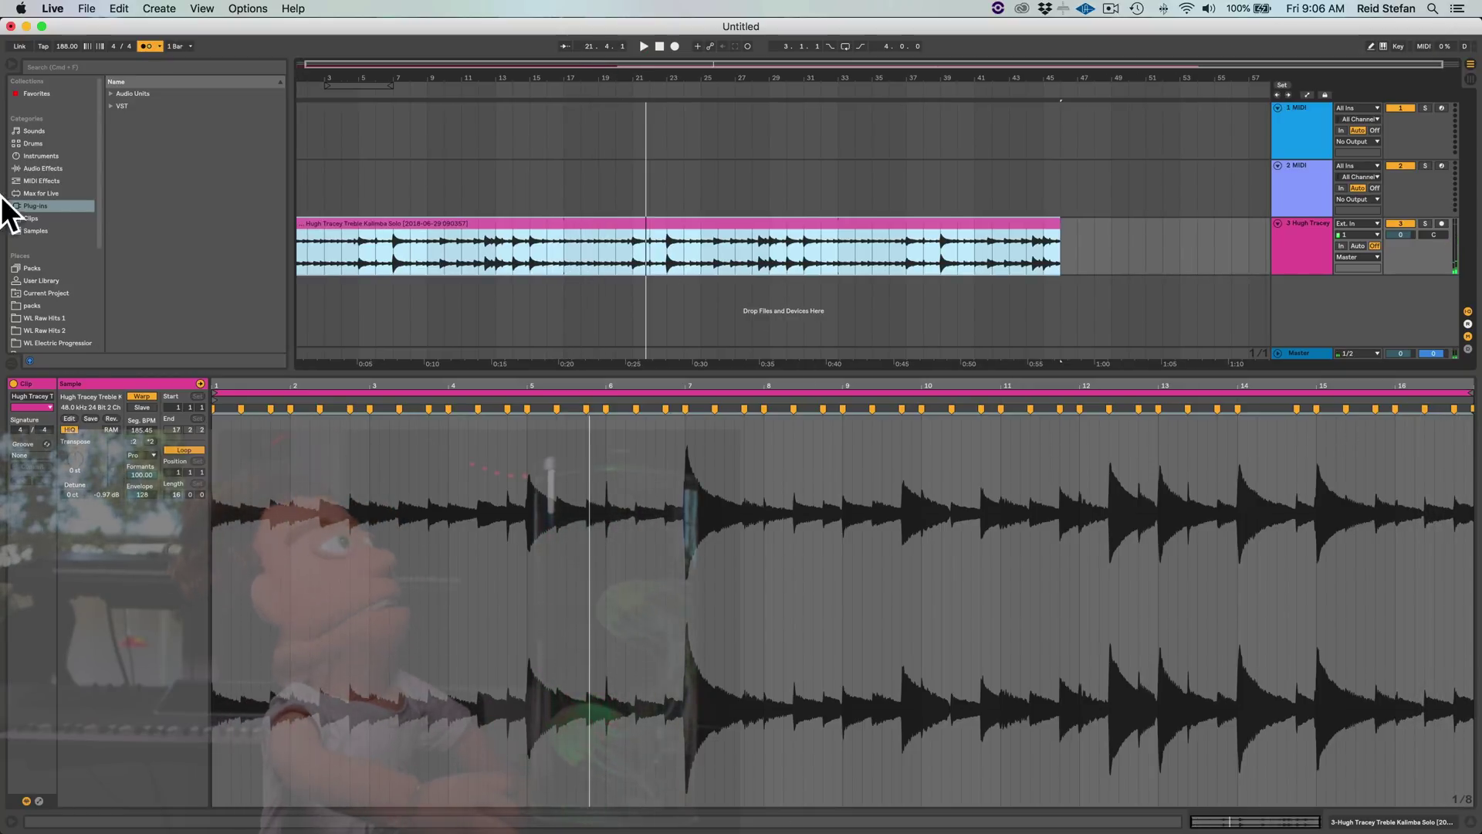
{"action": "left_click", "coordinate": [44, 170]}
{"action": "left_click_drag", "start_coordinate": [140, 178], "coordinate": [388, 248]}
{"action": "key", "text": "space"}
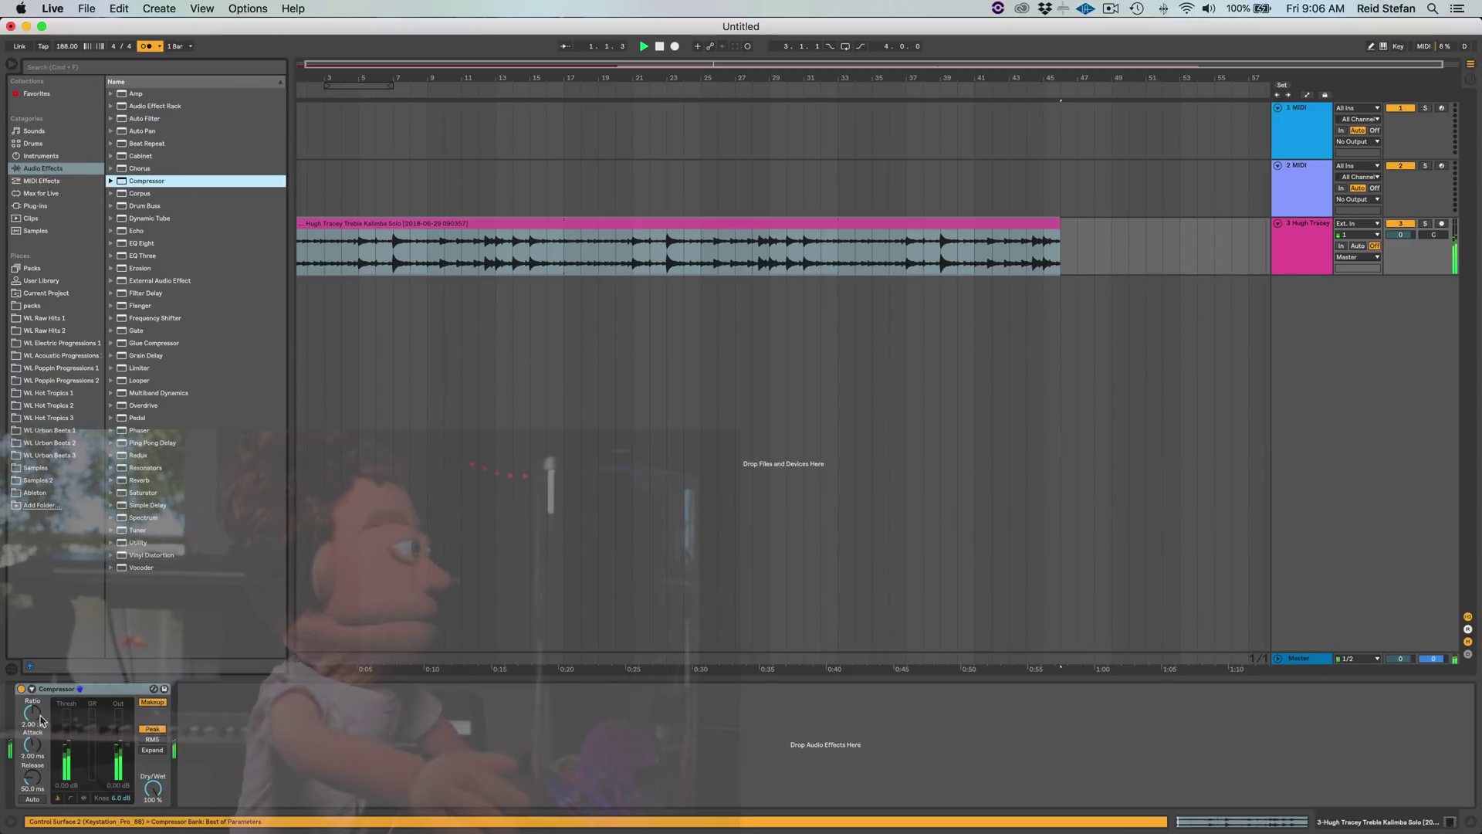
{"action": "left_click_drag", "start_coordinate": [32, 714], "coordinate": [75, 744]}
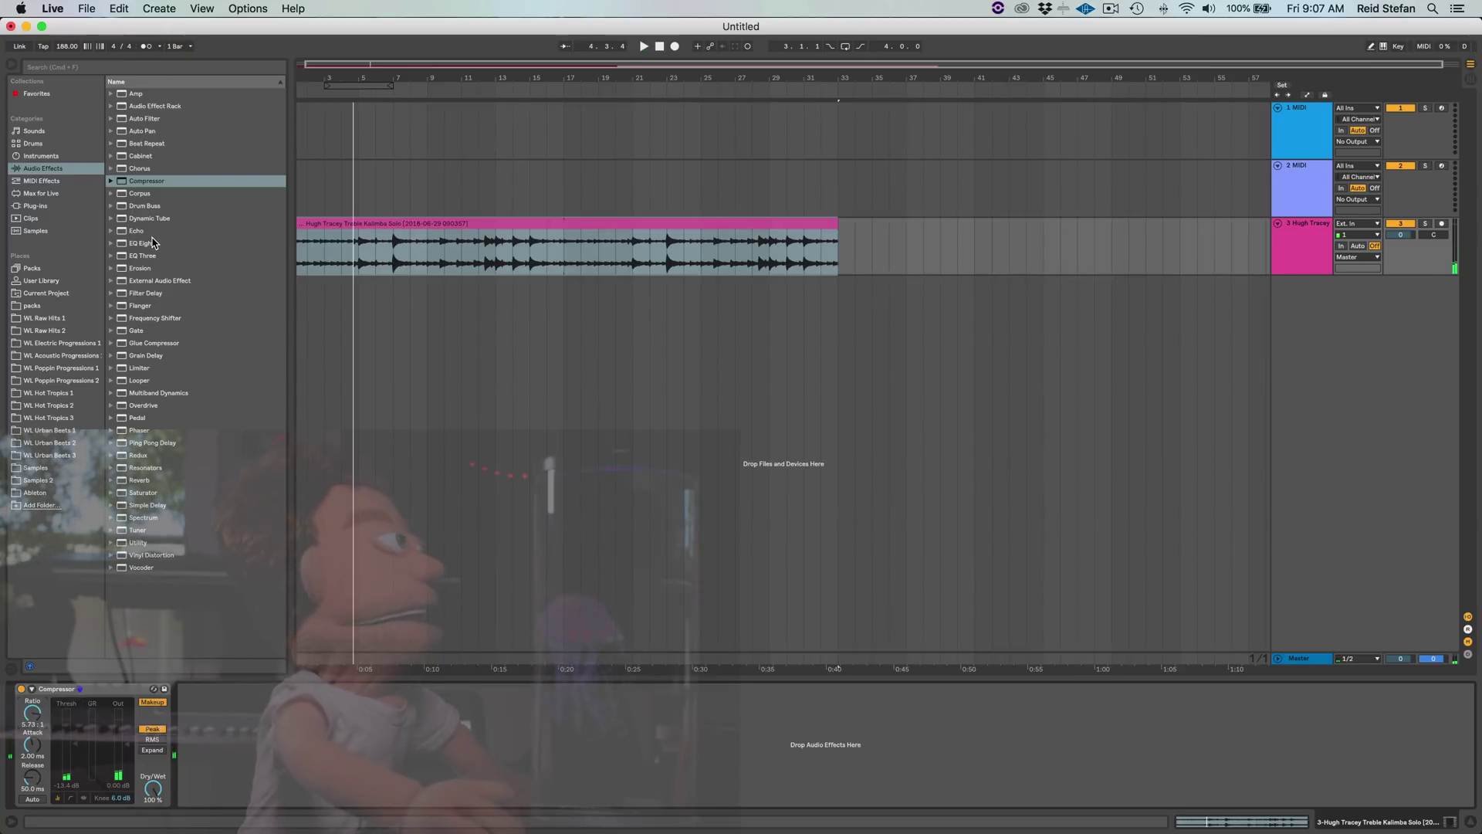
- Insert an EQ Eight before the Compressor, cutting about 10 dB near 337 Hz and about 7 dB near 4.26 kHz during playback
{"action": "left_click_drag", "start_coordinate": [153, 242], "coordinate": [85, 718]}
{"action": "key", "text": "space"}
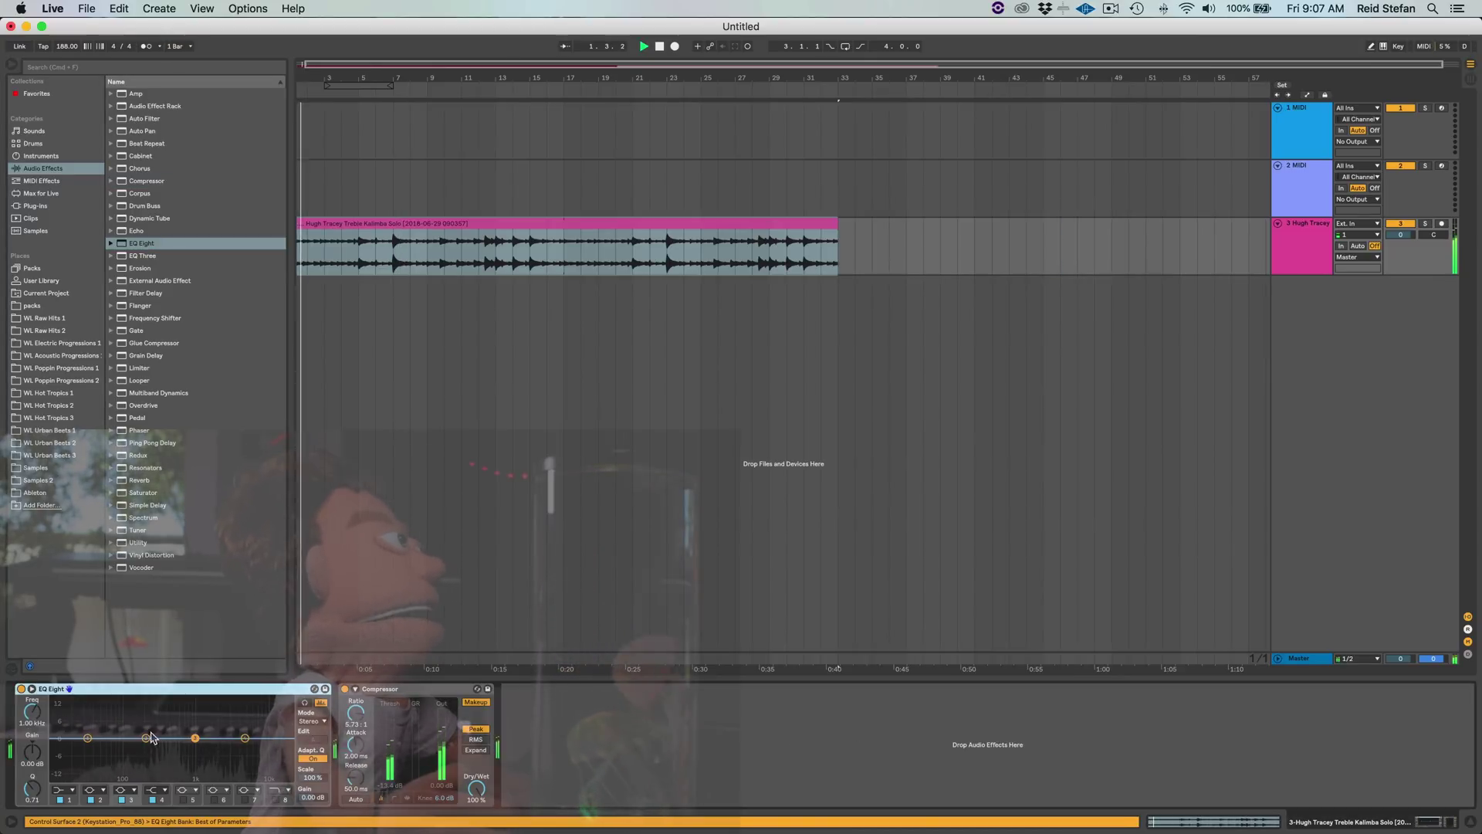
{"action": "mouse_move", "coordinate": [147, 739]}
{"action": "left_mouse_down"}
{"action": "mouse_move", "coordinate": [163, 767]}
{"action": "mouse_move", "coordinate": [168, 708]}
{"action": "mouse_move", "coordinate": [163, 763]}
{"action": "left_mouse_up"}
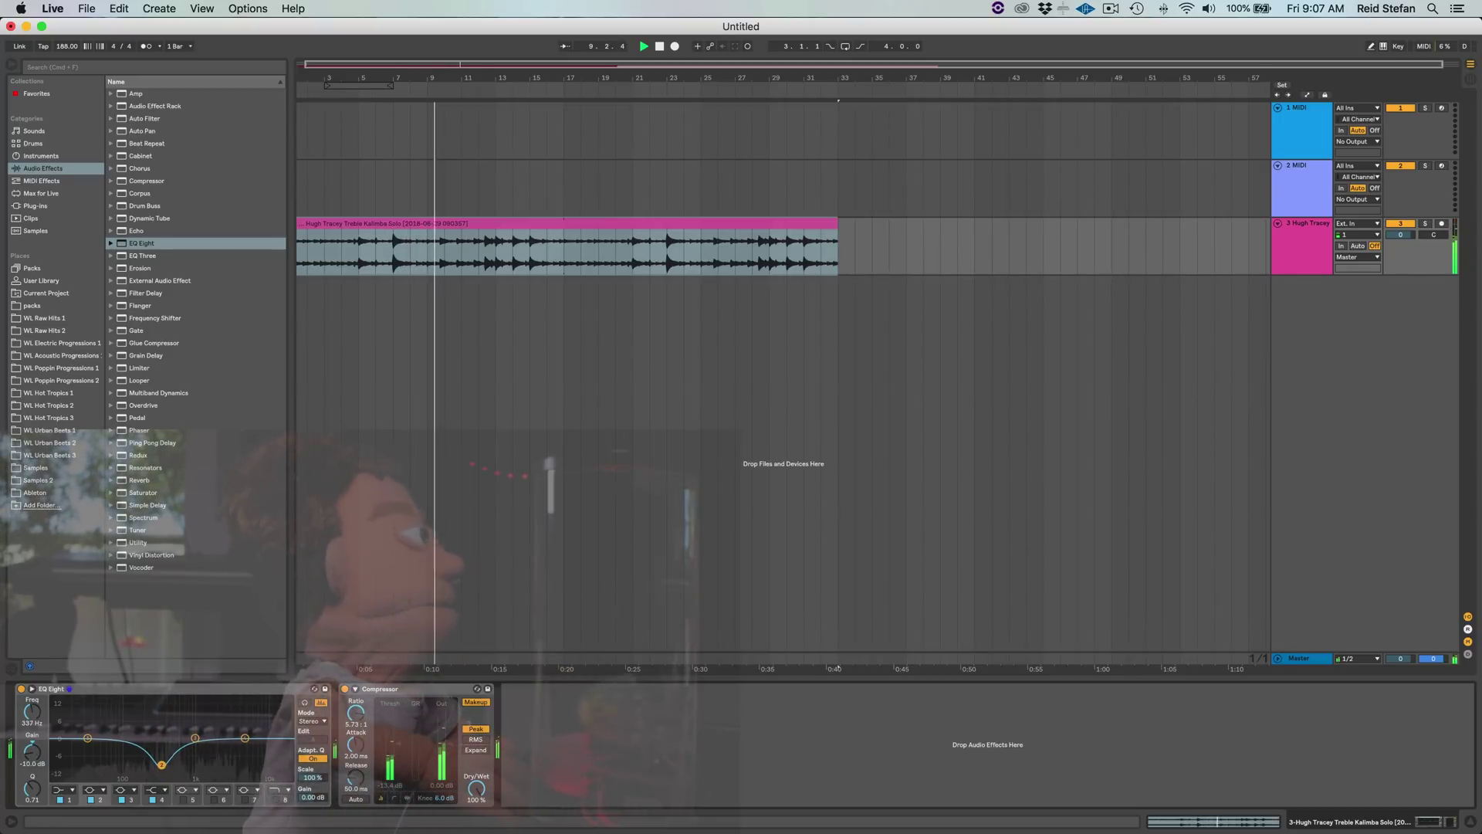
{"action": "mouse_move", "coordinate": [244, 740]}
{"action": "left_mouse_down"}
{"action": "mouse_move", "coordinate": [252, 756]}
{"action": "mouse_move", "coordinate": [240, 757]}
{"action": "left_mouse_up"}
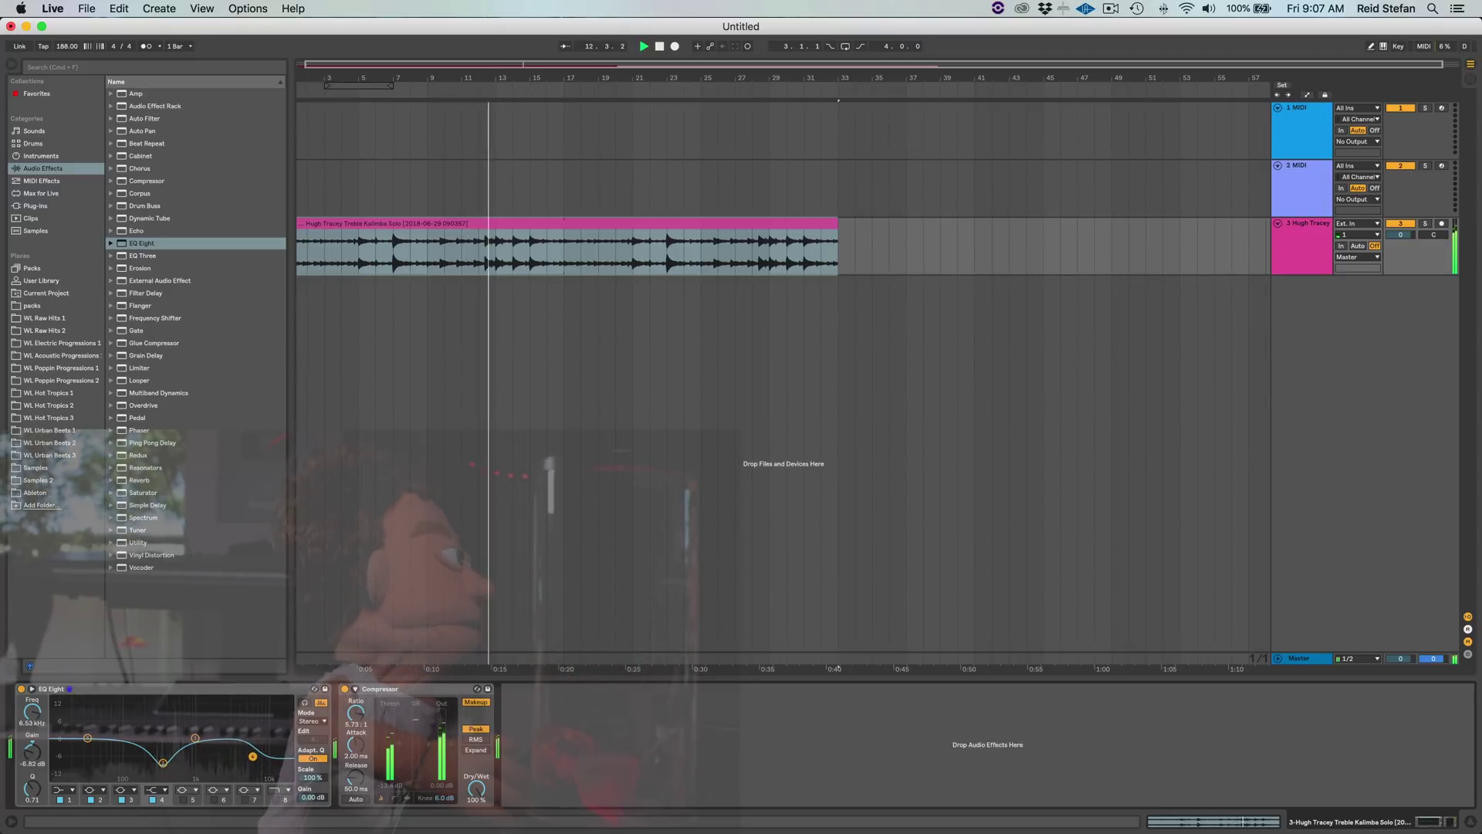
- Change the lowest EQ Eight band to a steep low-cut filter and raise its cutoff frequency
{"action": "left_click", "coordinate": [88, 738]}
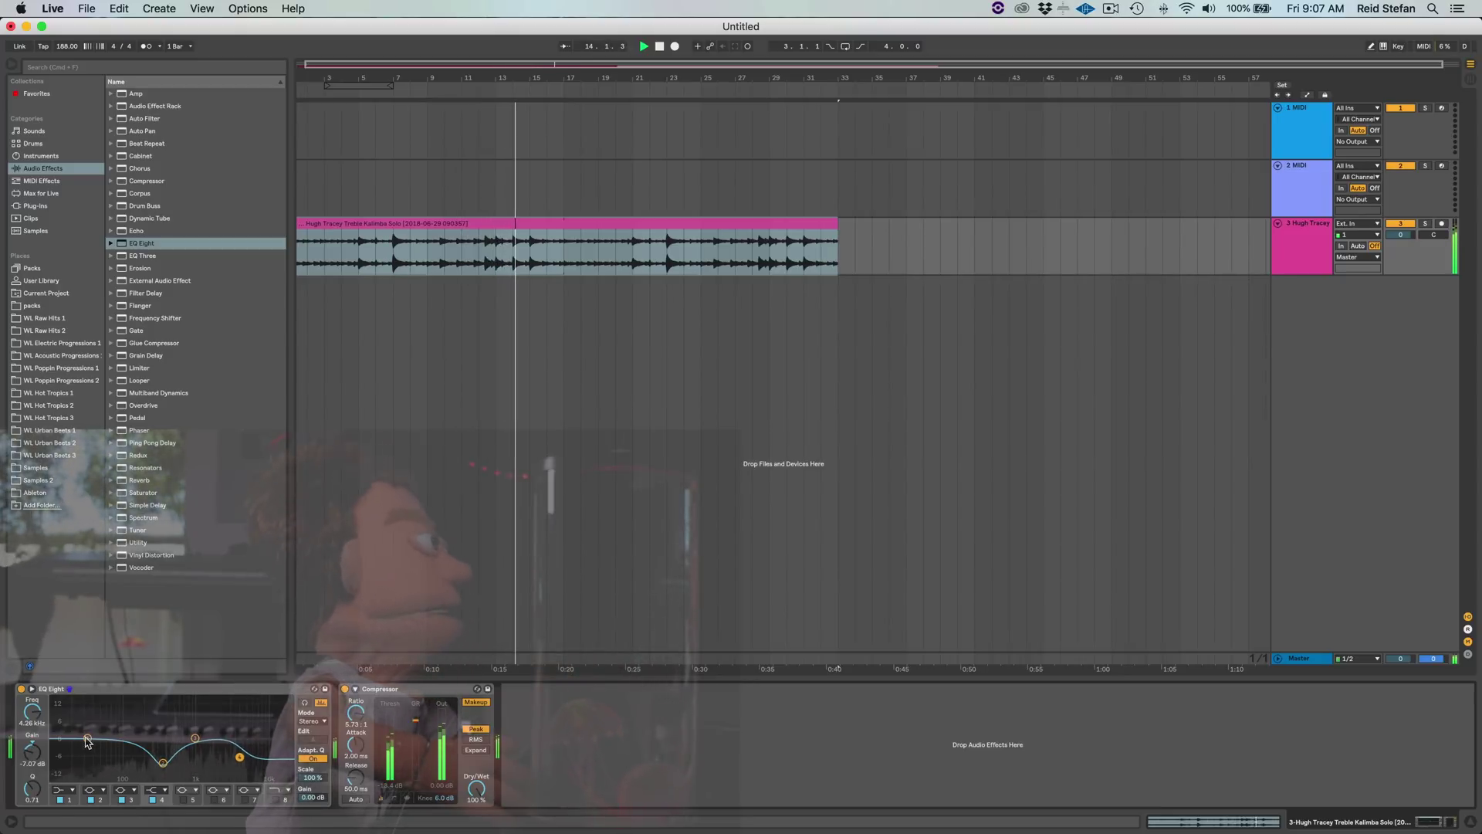
{"action": "left_click", "coordinate": [63, 790]}
{"action": "left_click", "coordinate": [68, 766]}
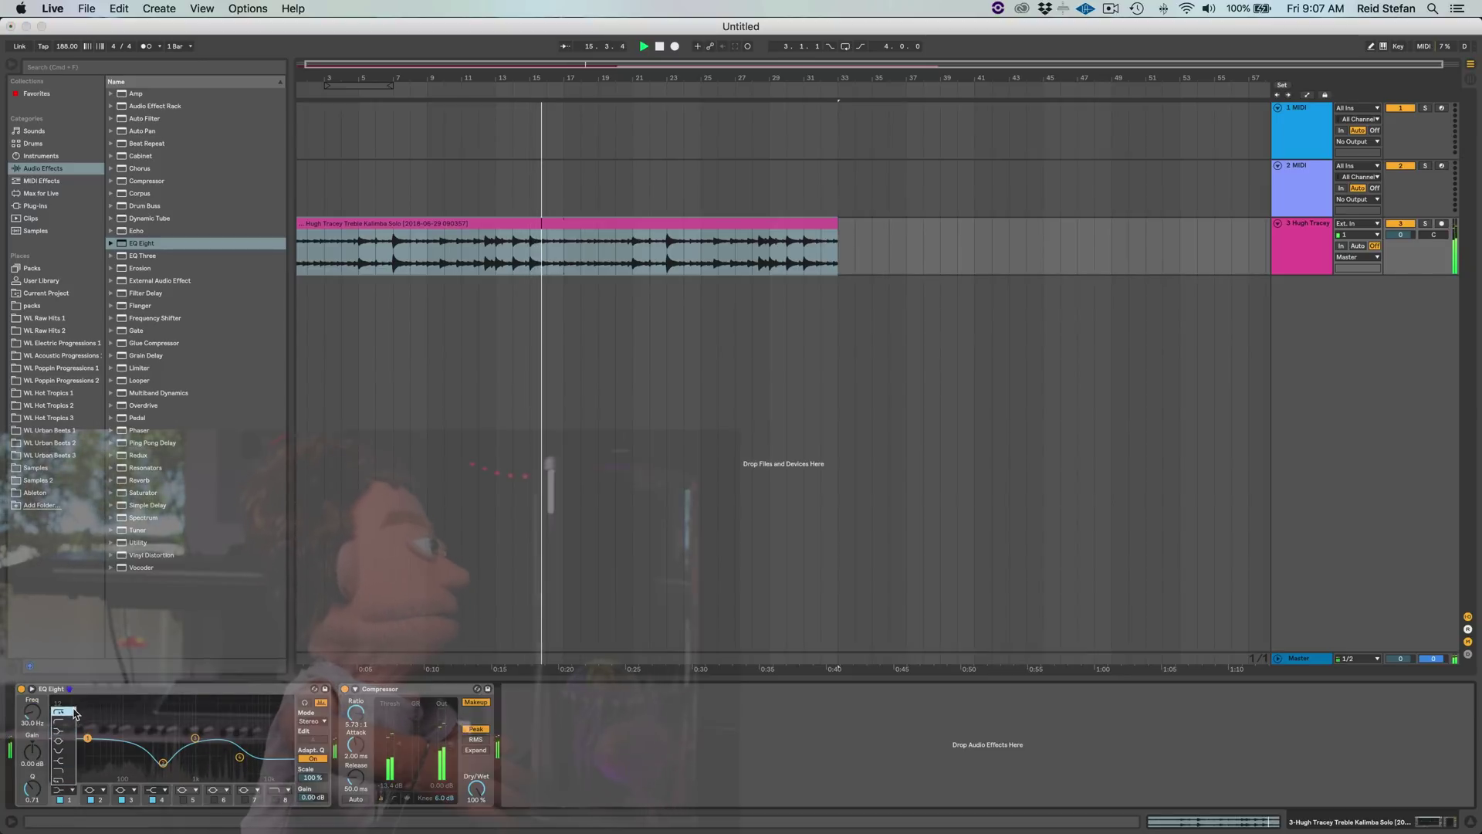
{"action": "left_click_drag", "start_coordinate": [30, 712], "coordinate": [29, 681]}
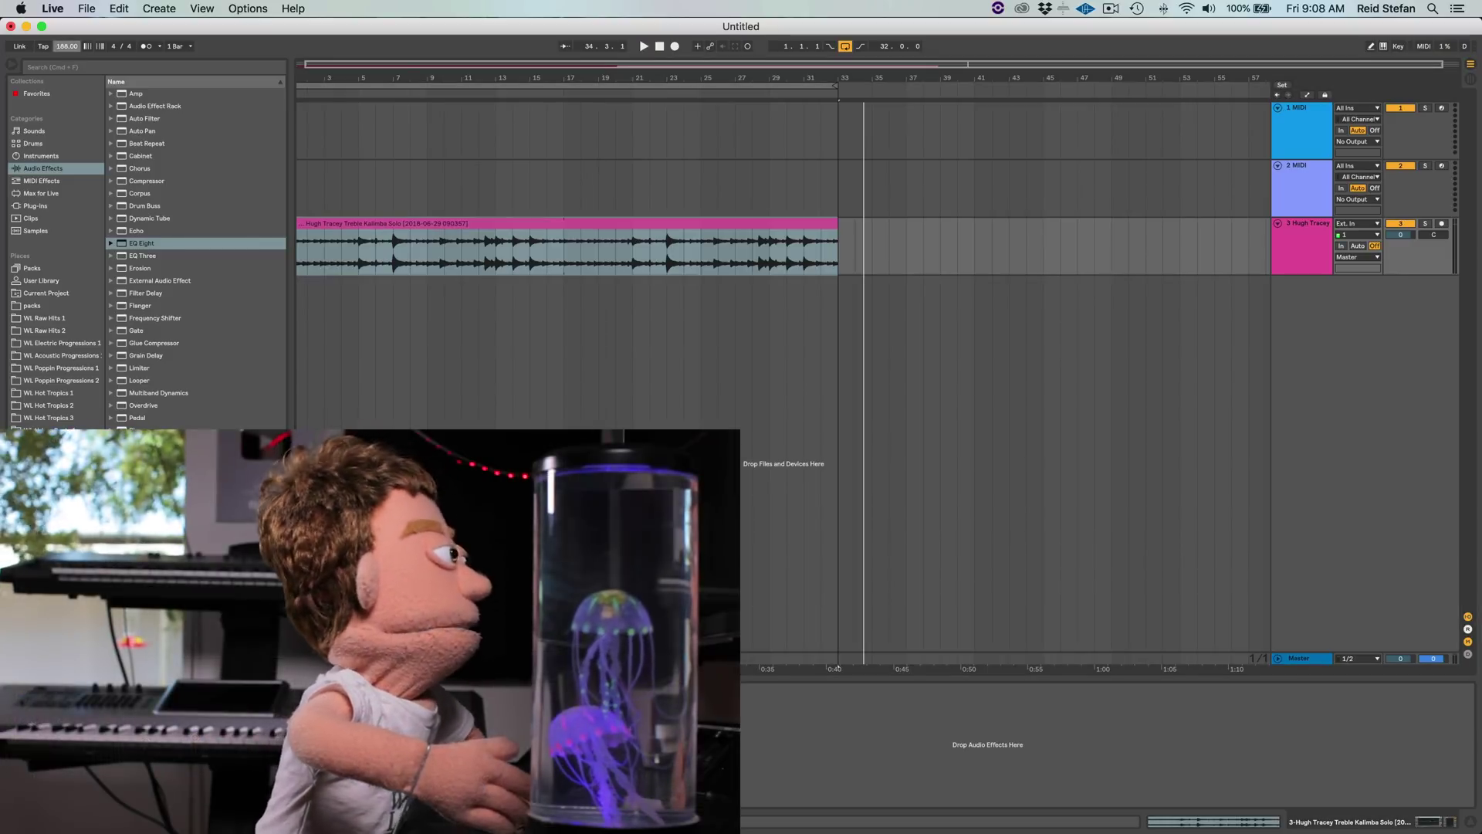
- Set the song tempo to 174 BPM while listening to the looped kalimba
{"action": "key", "text": "space"}
{"action": "left_click_drag", "start_coordinate": [66, 46], "coordinate": [66, 67]}
{"action": "key", "text": "Down"}
{"action": "key", "text": "Down"}
{"action": "key", "text": "Down"}
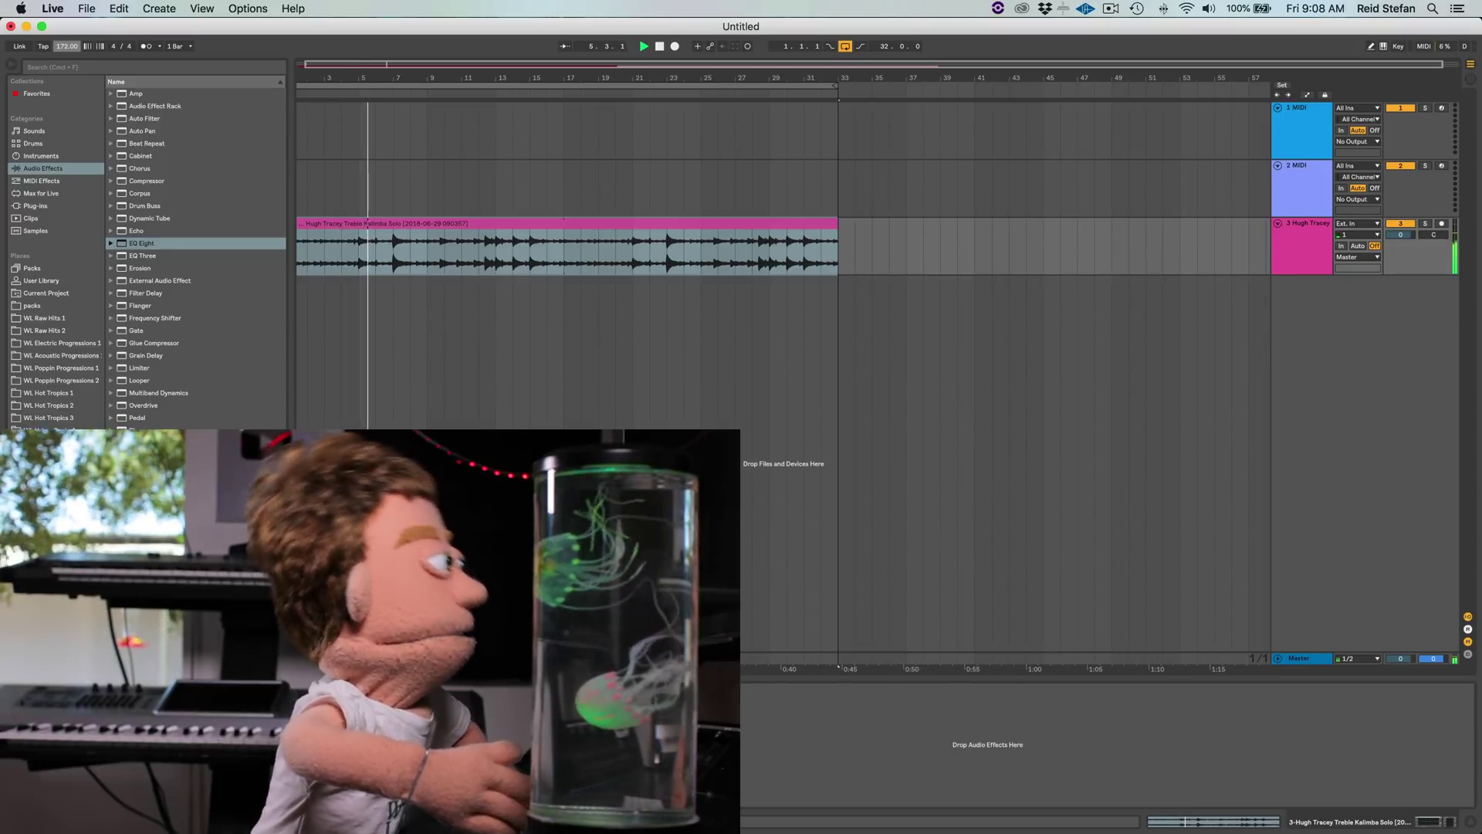
{"action": "key", "text": "Up"}
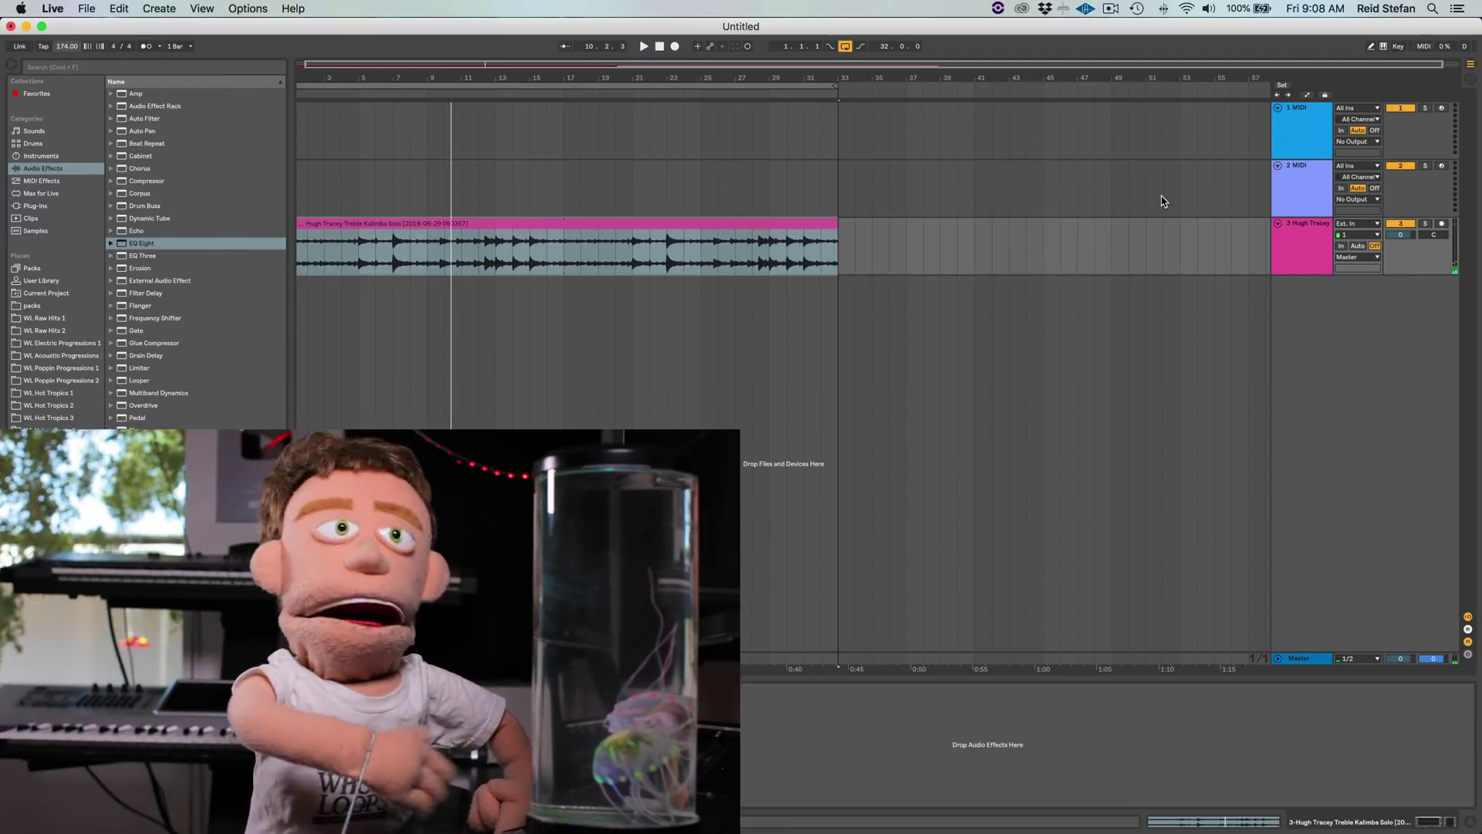
- Load Impulse onto the second MIDI track and put KICK URBAN 03.wav from Urban Drum Shots into its first slot
{"action": "left_click", "coordinate": [1279, 182]}
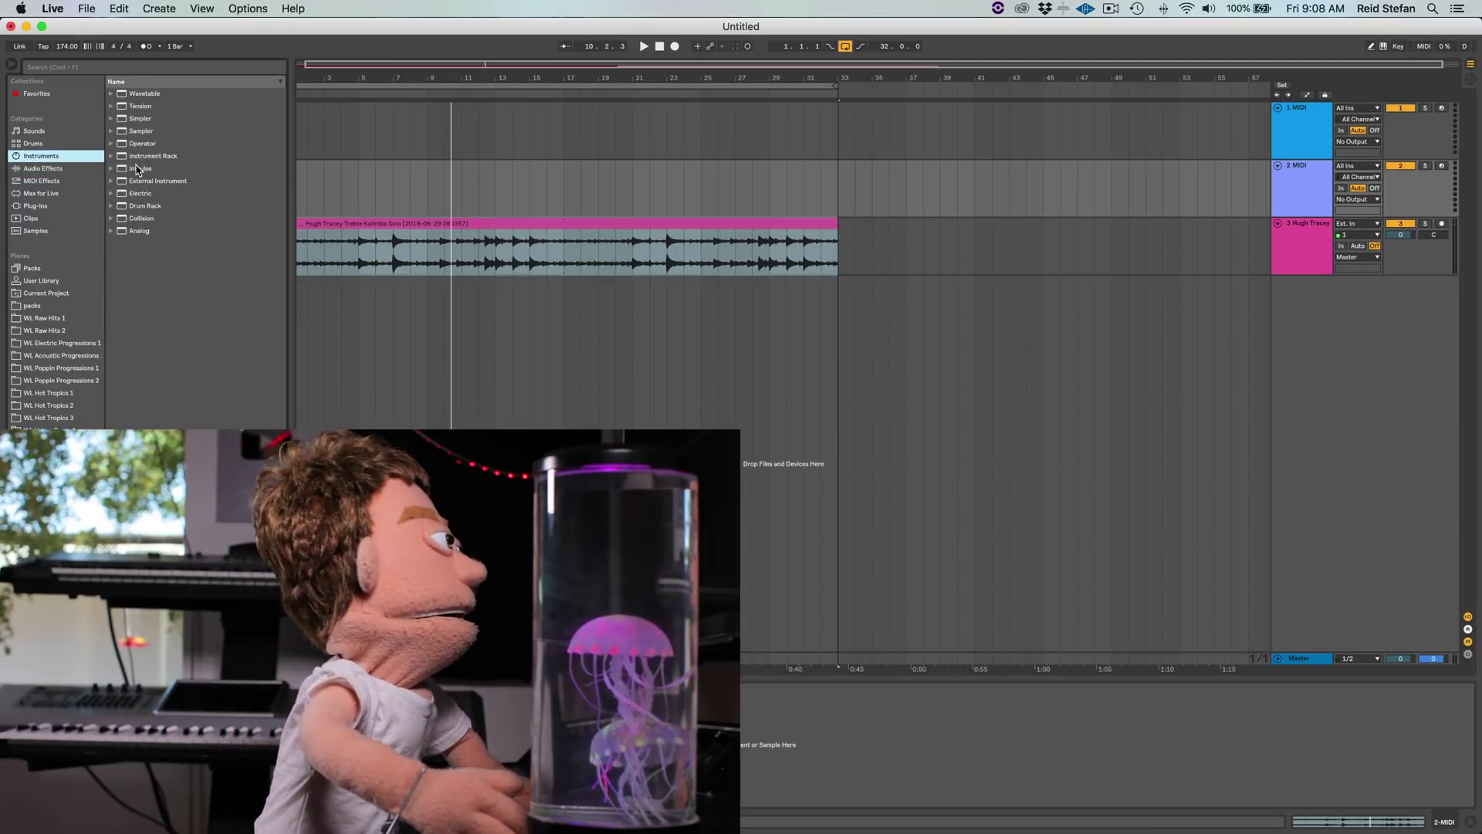
{"action": "left_click", "coordinate": [137, 170]}
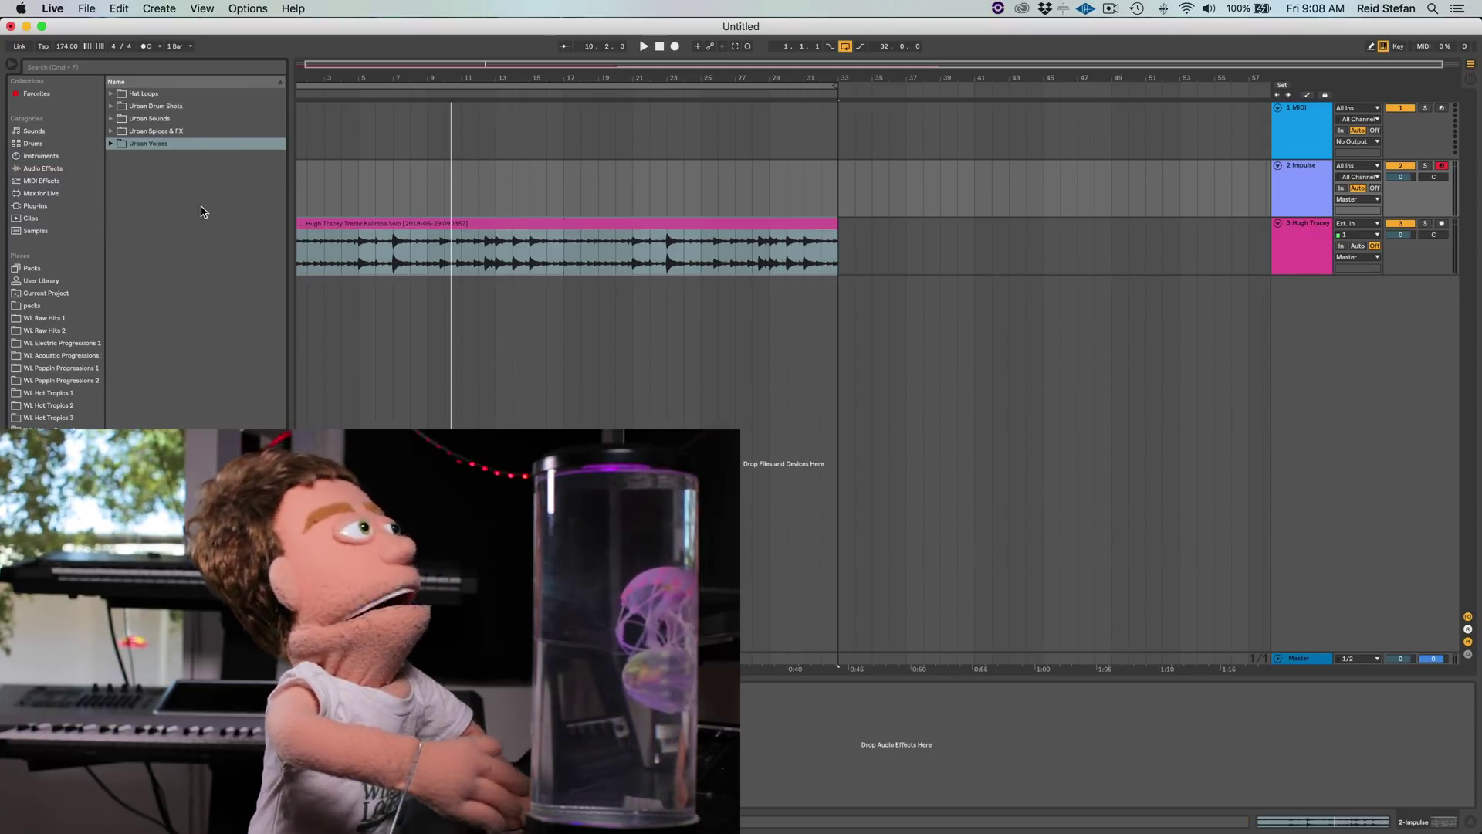
{"action": "left_click", "coordinate": [146, 107]}
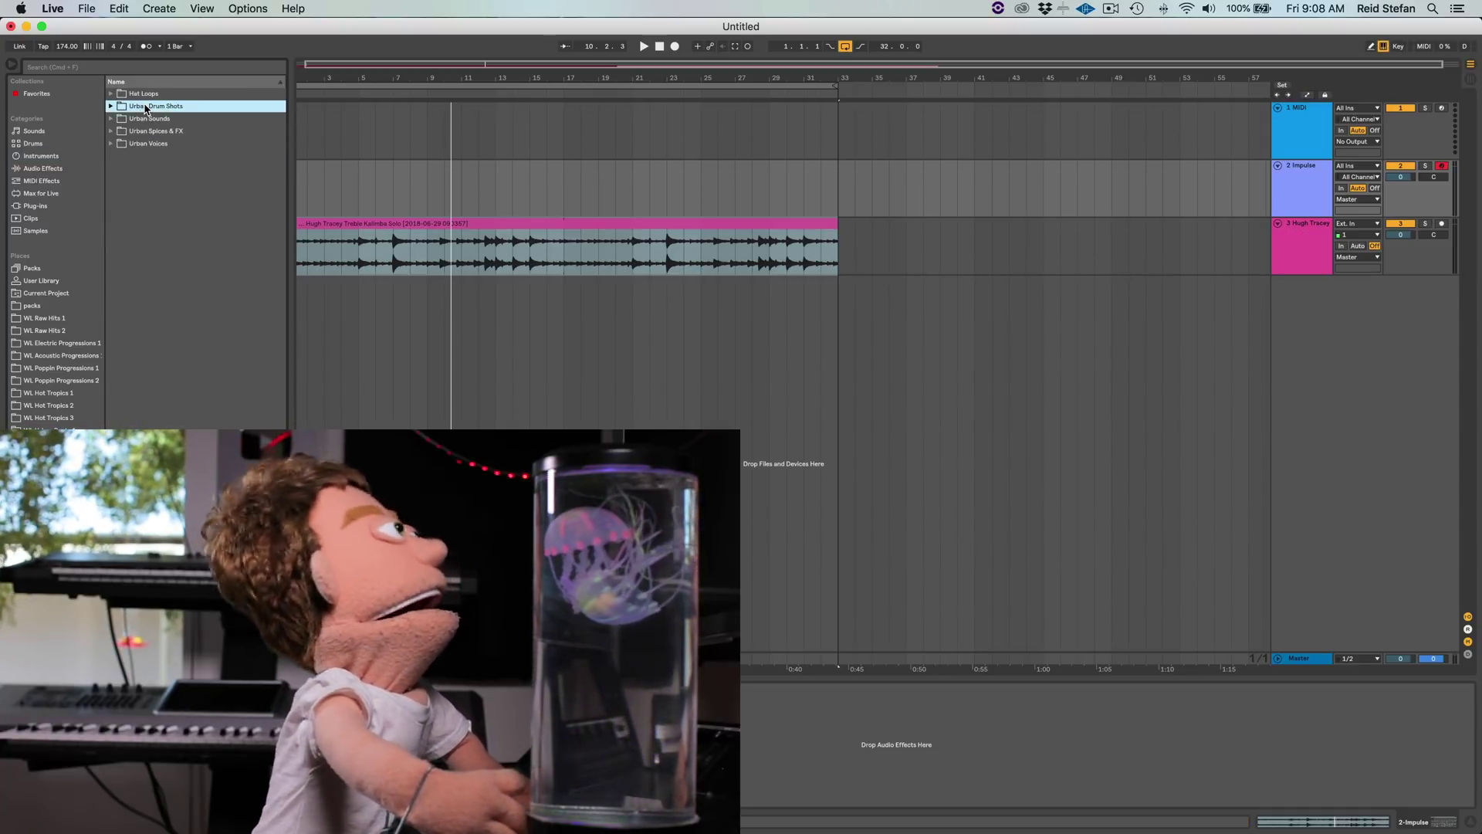
{"action": "left_click", "coordinate": [151, 182]}
{"action": "key", "text": "Down"}
{"action": "key", "text": "Down"}
{"action": "key", "text": "Down"}
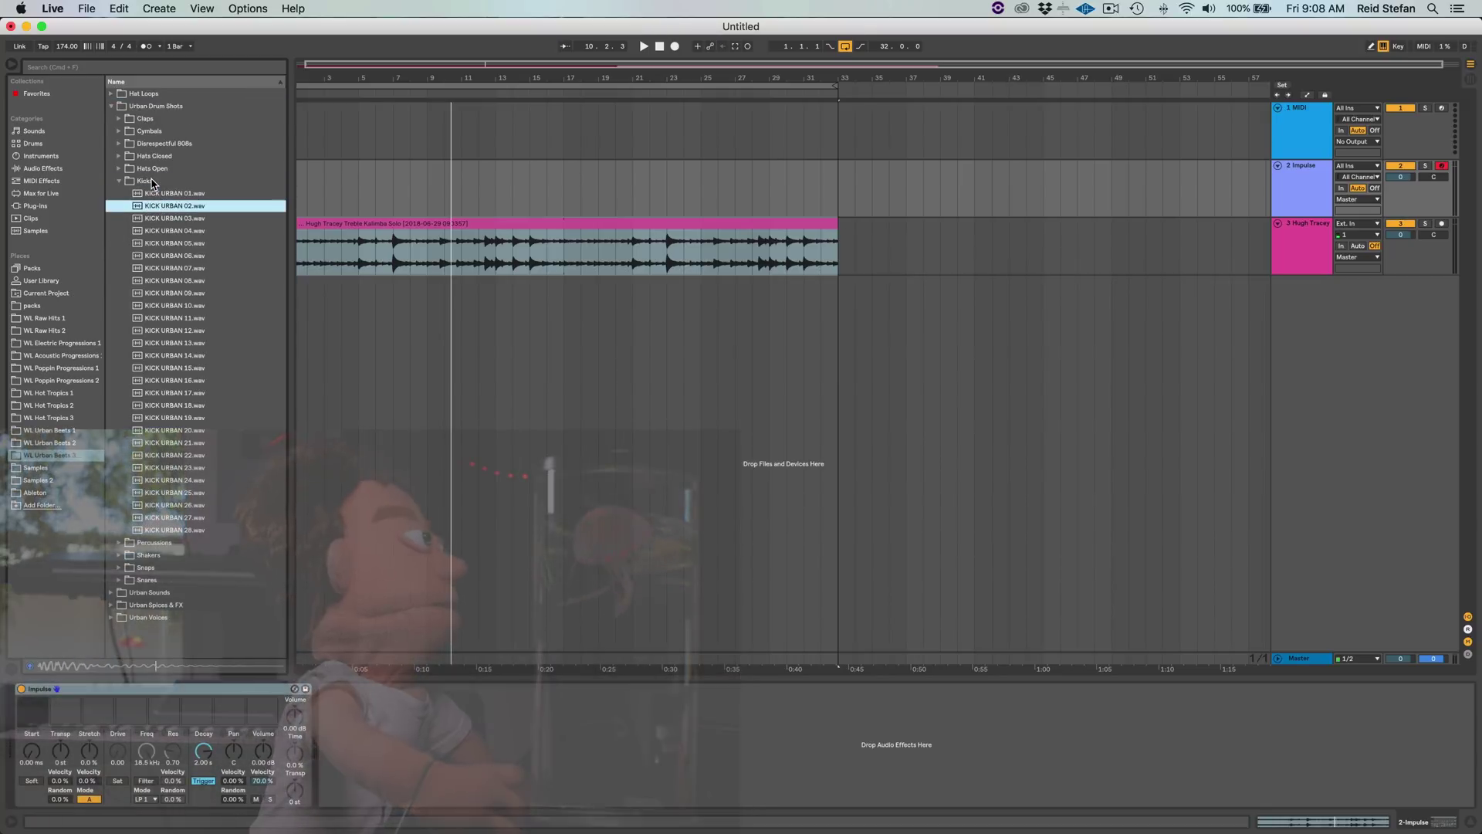
{"action": "left_click_drag", "start_coordinate": [156, 222], "coordinate": [36, 716]}
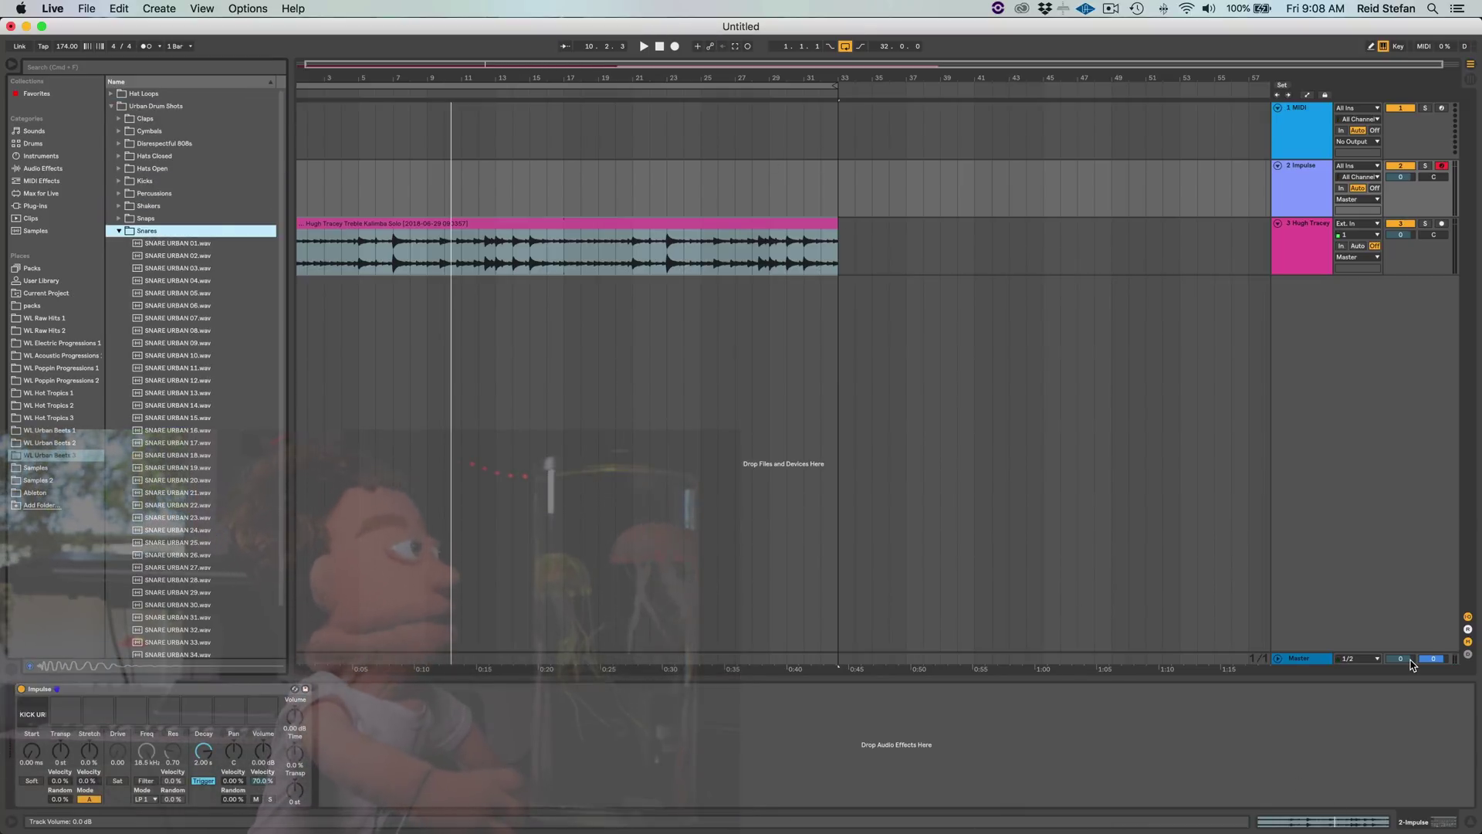
- Lower the master volume to about -8 dB, audition snares and load SNARE URBAN 26.wav into the second Impulse slot
{"action": "left_click", "coordinate": [1410, 659]}
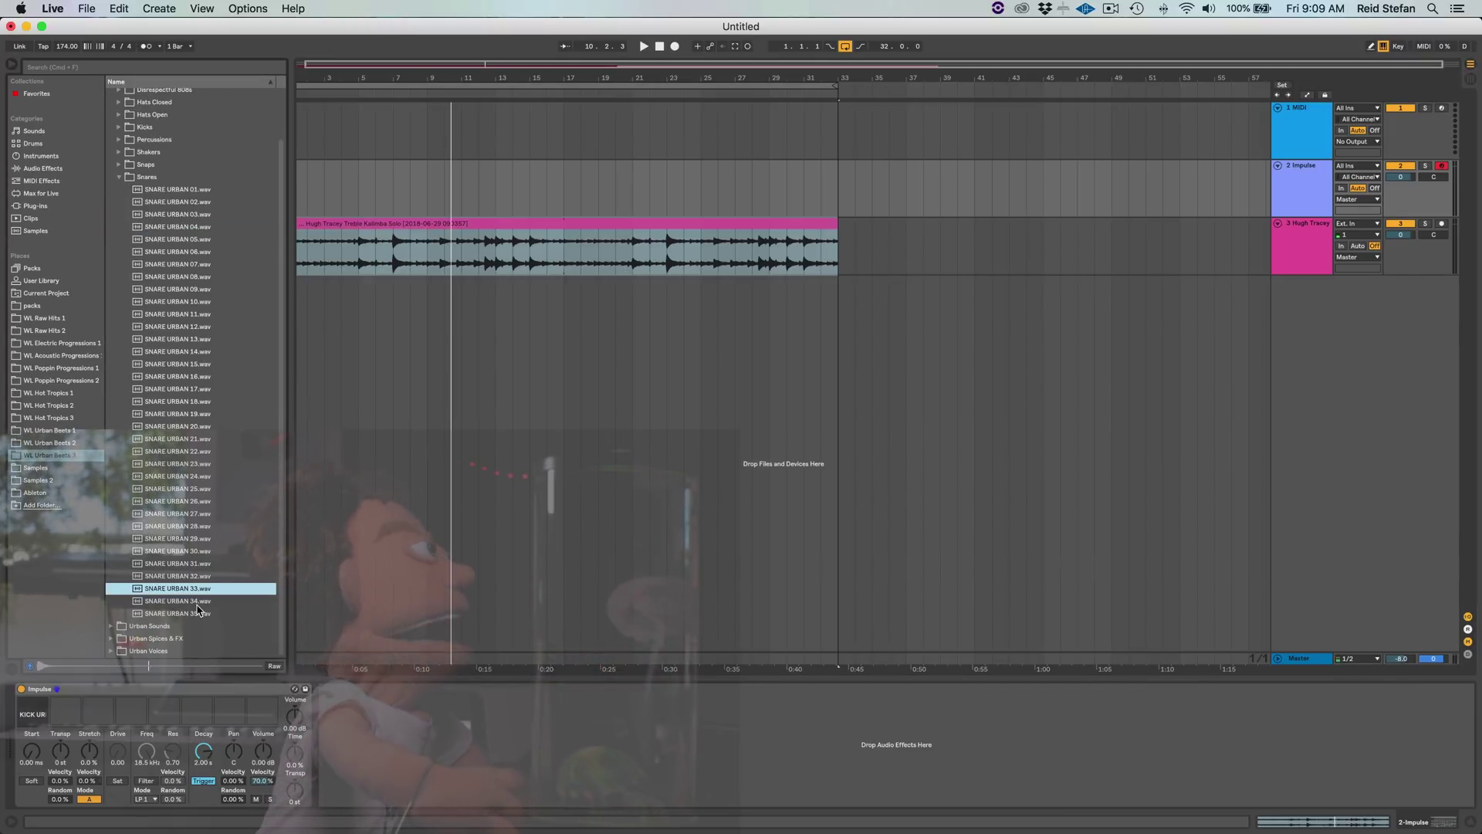
{"action": "key", "text": "Up"}
{"action": "key", "text": "Up"}
{"action": "key", "text": "Up"}
{"action": "key", "text": "Up"}
{"action": "key", "text": "Up"}
{"action": "key", "text": "Up"}
{"action": "key", "text": "Up"}
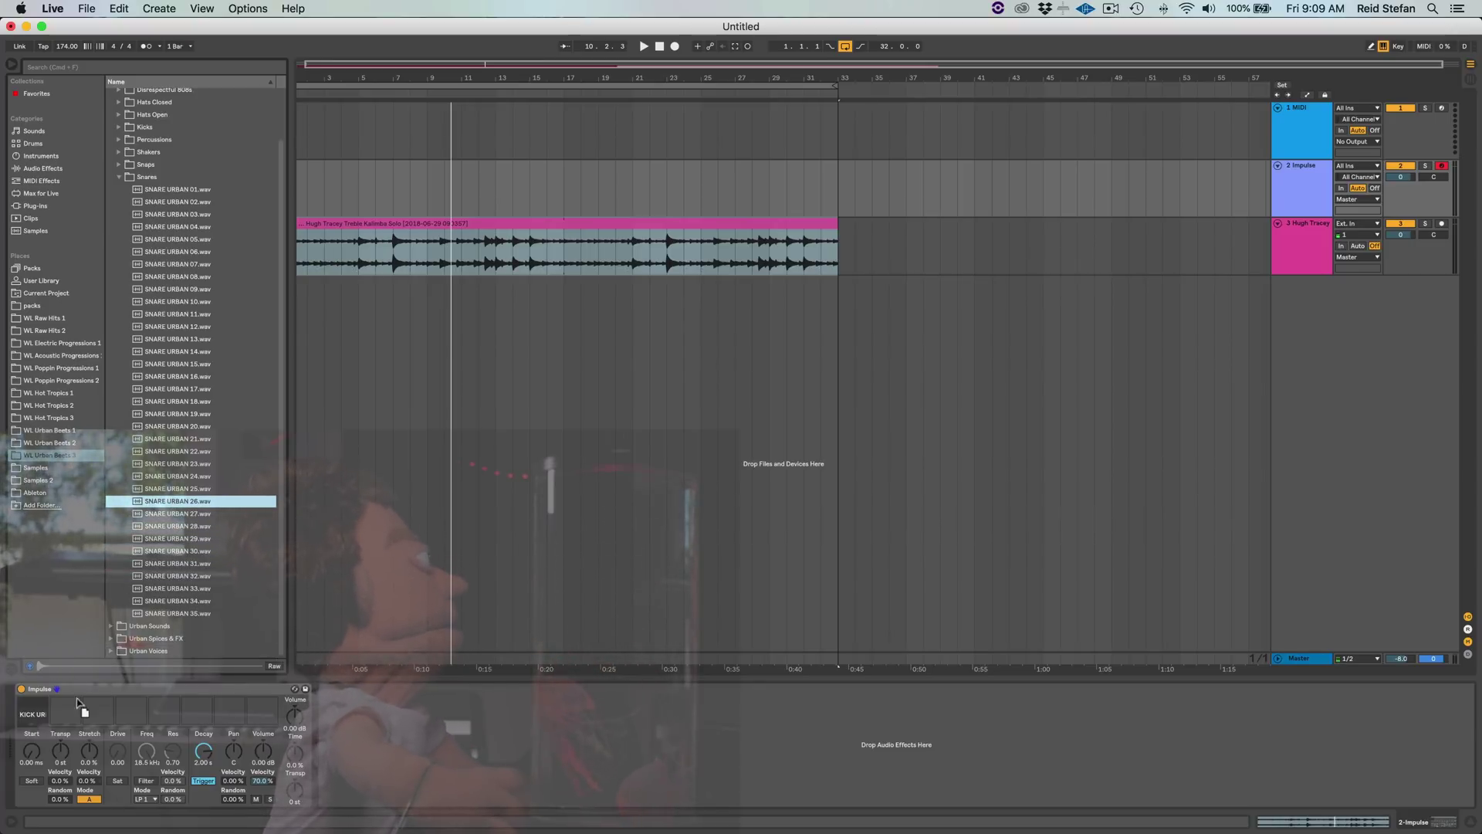
{"action": "left_click_drag", "start_coordinate": [76, 700], "coordinate": [68, 711]}
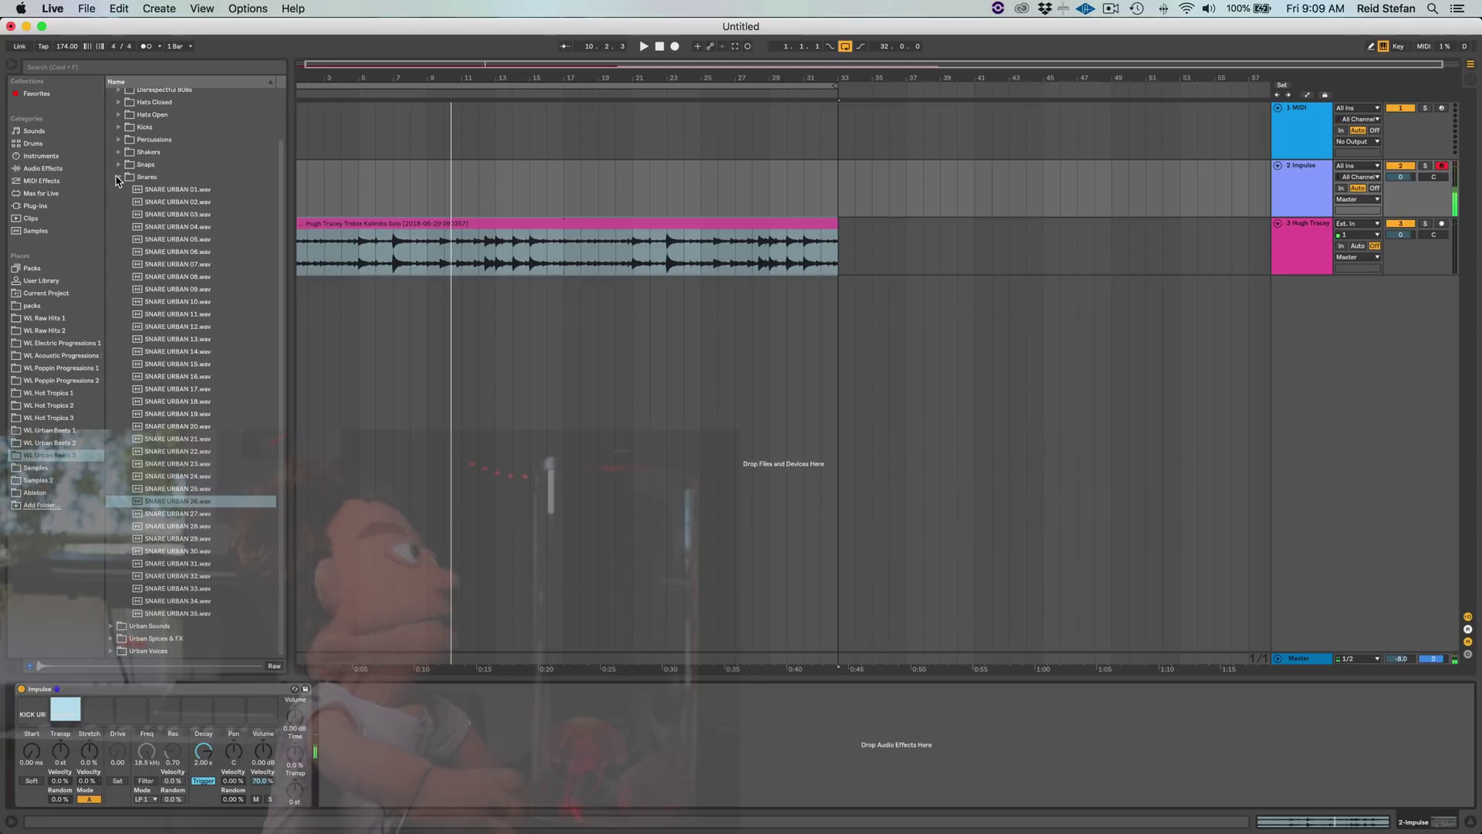
- Audition several claps and load CLAP URBAN 28.wav into the third Impulse slot
{"action": "left_click", "coordinate": [118, 179]}
{"action": "left_click", "coordinate": [118, 119]}
{"action": "left_click", "coordinate": [157, 380]}
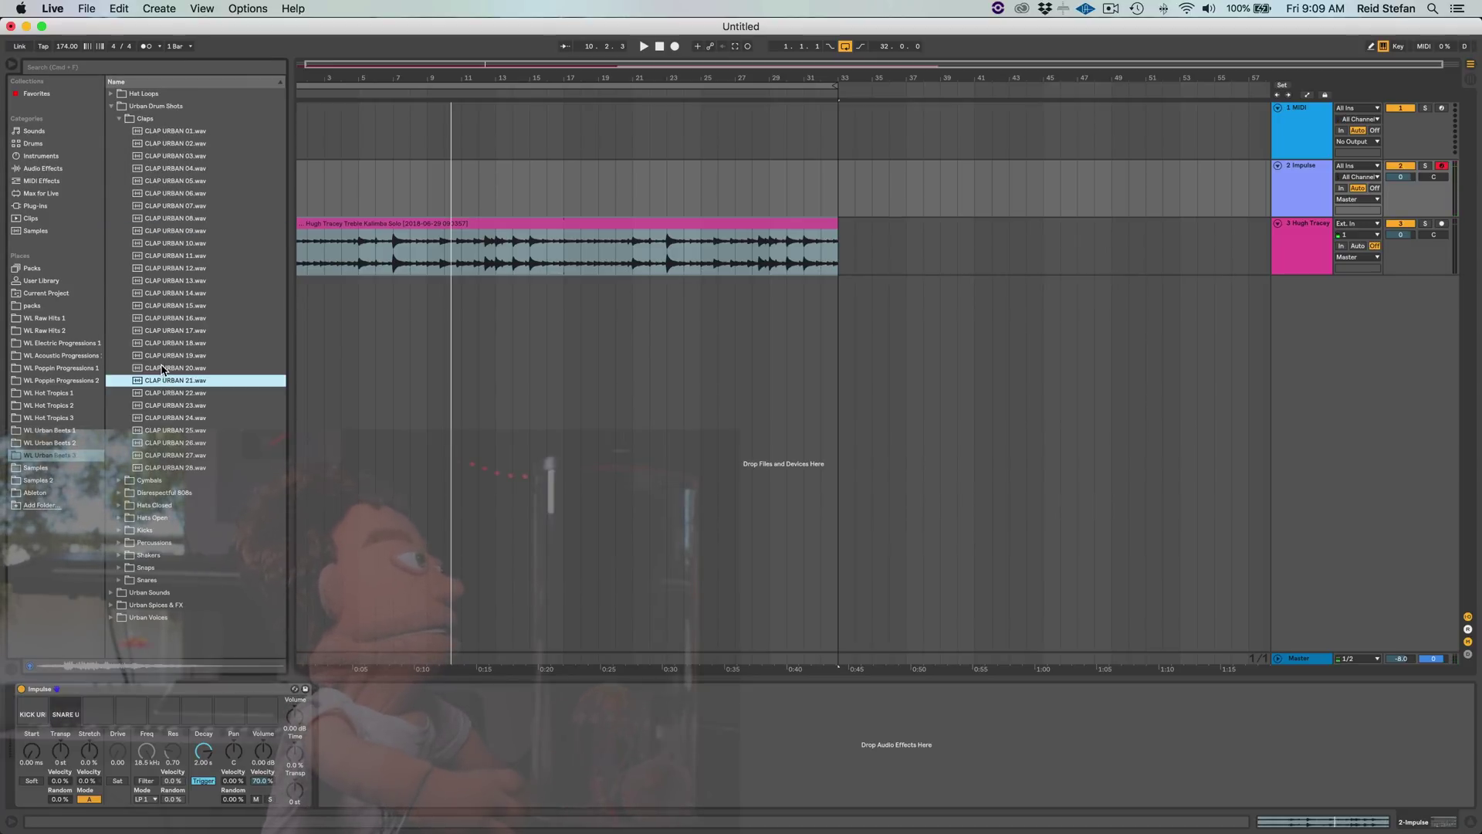
{"action": "left_click", "coordinate": [158, 368]}
{"action": "left_click", "coordinate": [164, 394]}
{"action": "left_click", "coordinate": [161, 471]}
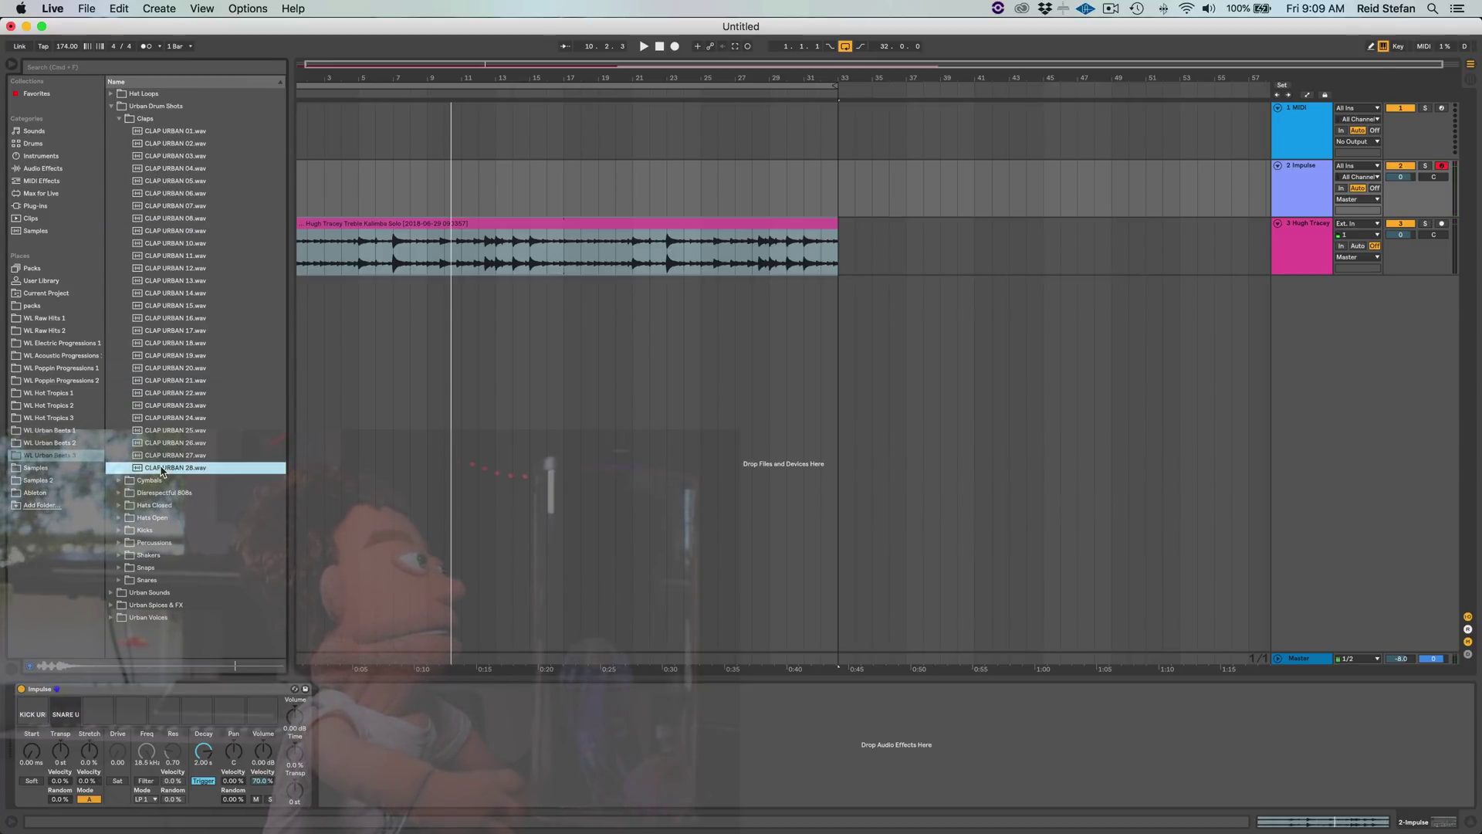
{"action": "left_click_drag", "start_coordinate": [115, 701], "coordinate": [103, 705]}
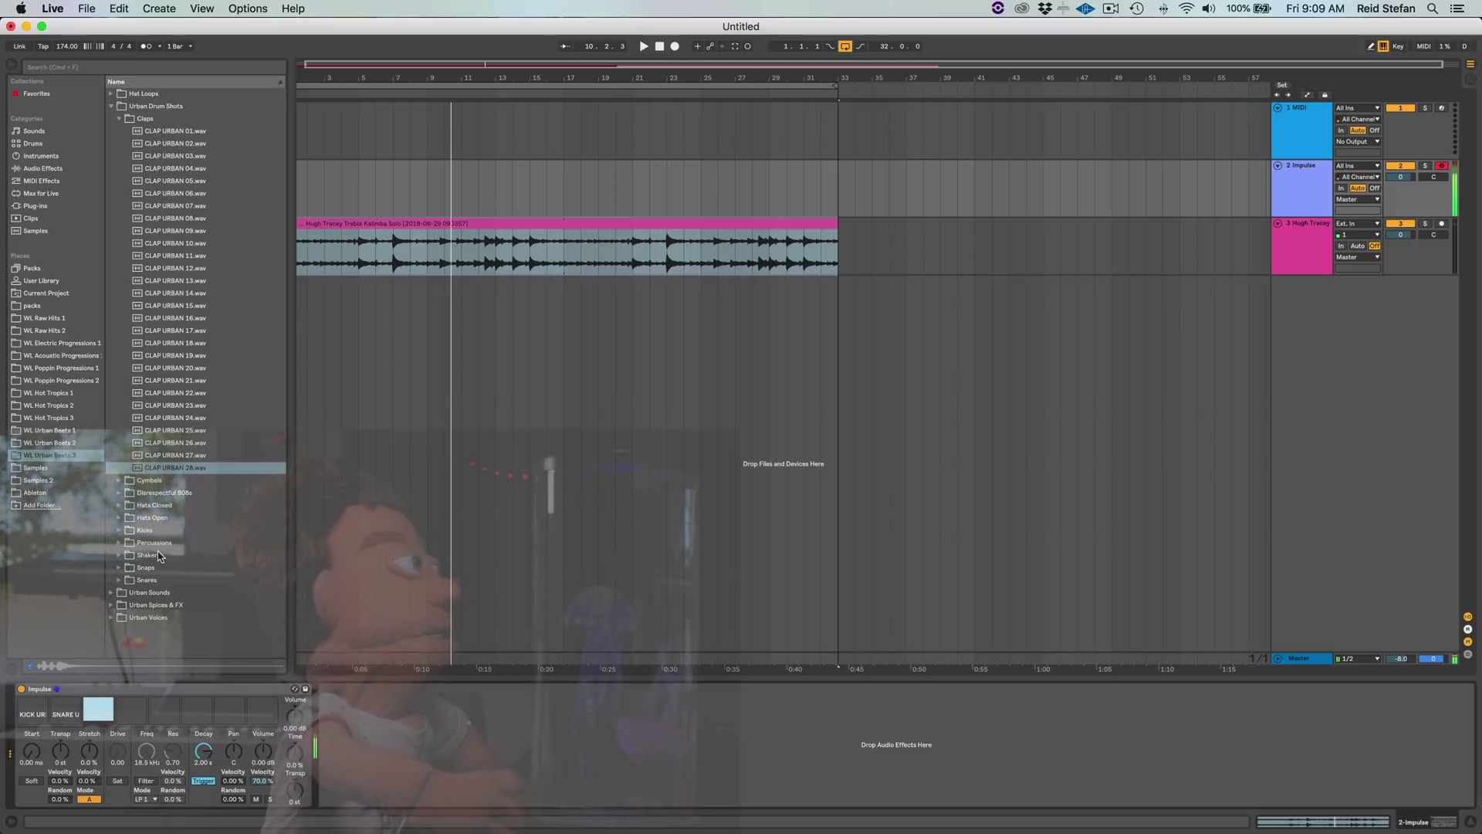
- Load the closed hat HHCL URBAN 21.wav into the fourth Impulse slot and set its random pan to about 22%
{"action": "left_click", "coordinate": [120, 118]}
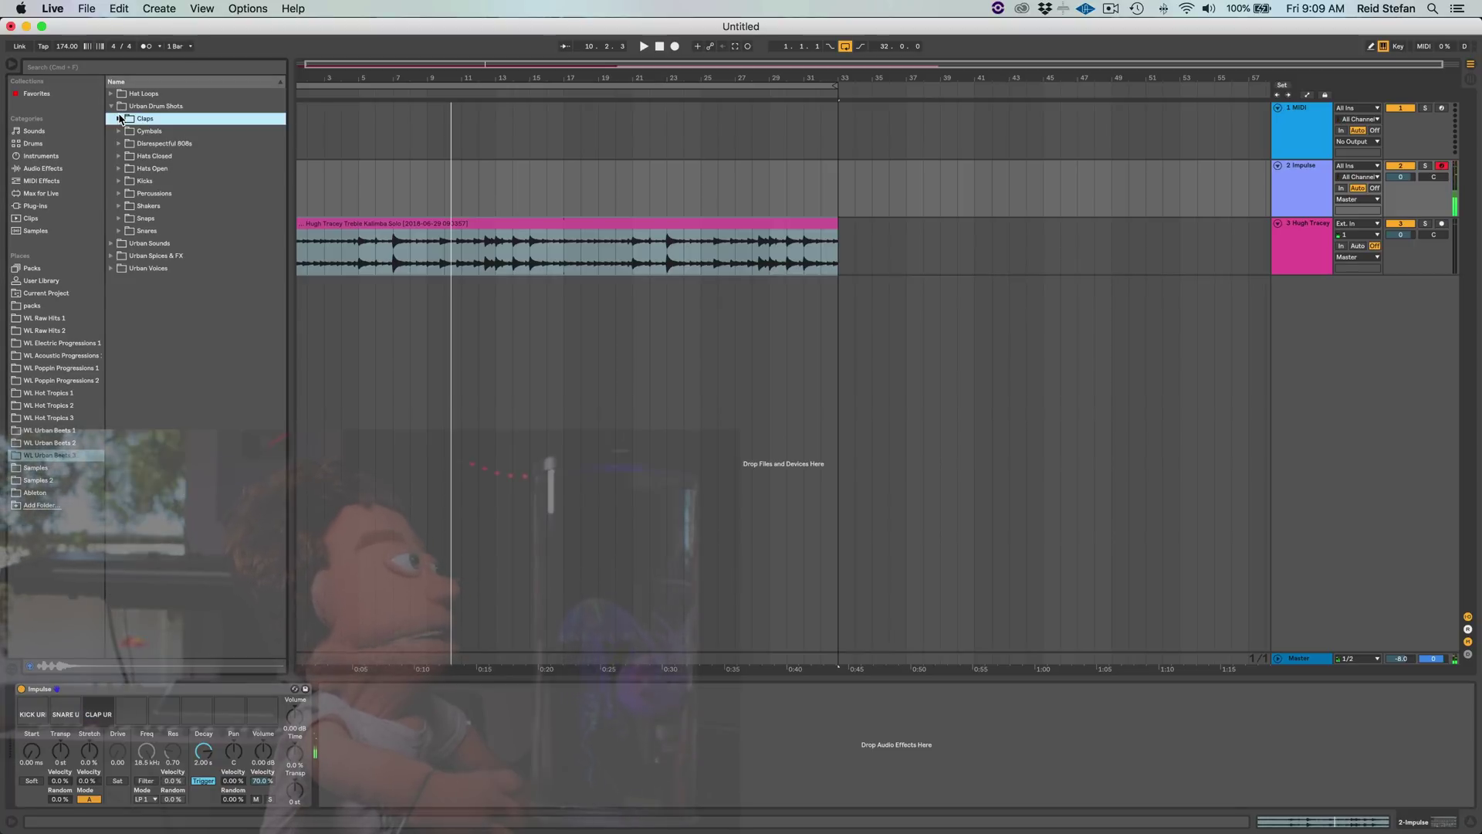
{"action": "left_click", "coordinate": [119, 156]}
{"action": "left_click", "coordinate": [176, 393]}
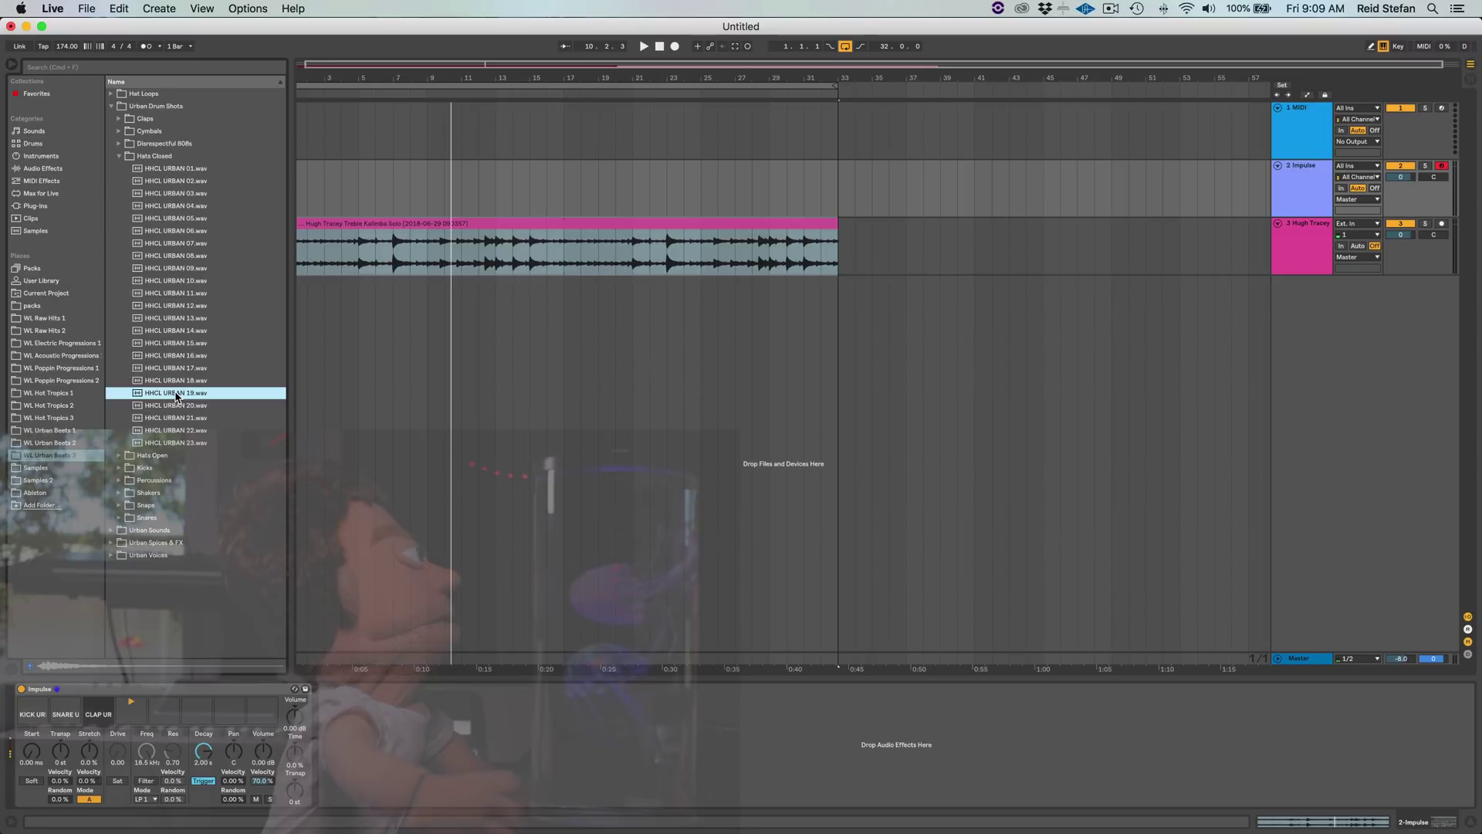
{"action": "left_click", "coordinate": [177, 406]}
{"action": "left_click", "coordinate": [176, 418]}
{"action": "left_click_drag", "start_coordinate": [176, 420], "coordinate": [132, 718]}
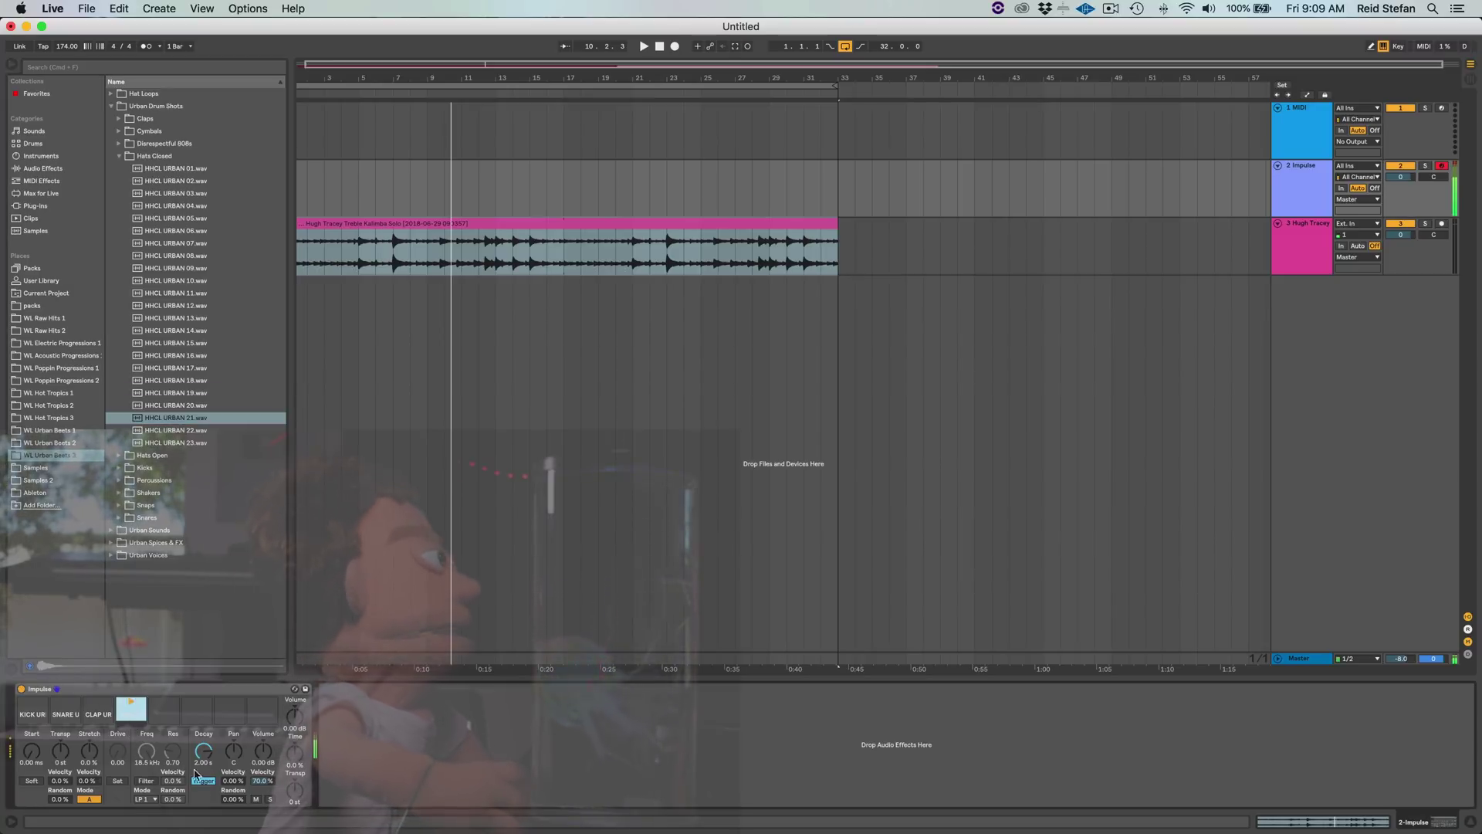
{"action": "left_click_drag", "start_coordinate": [233, 799], "coordinate": [233, 797]}
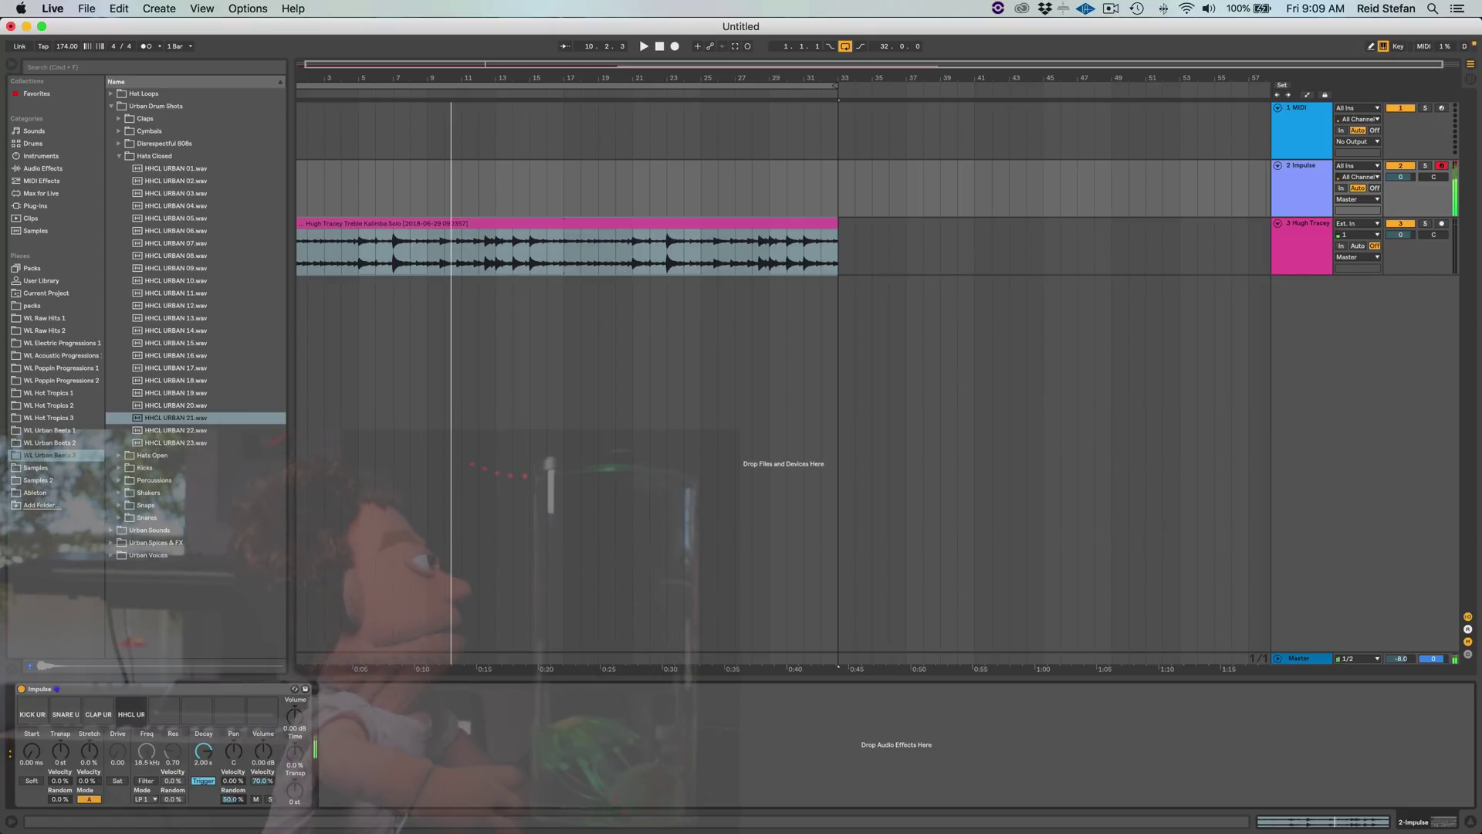
{"action": "left_click_drag", "start_coordinate": [232, 799], "coordinate": [232, 802]}
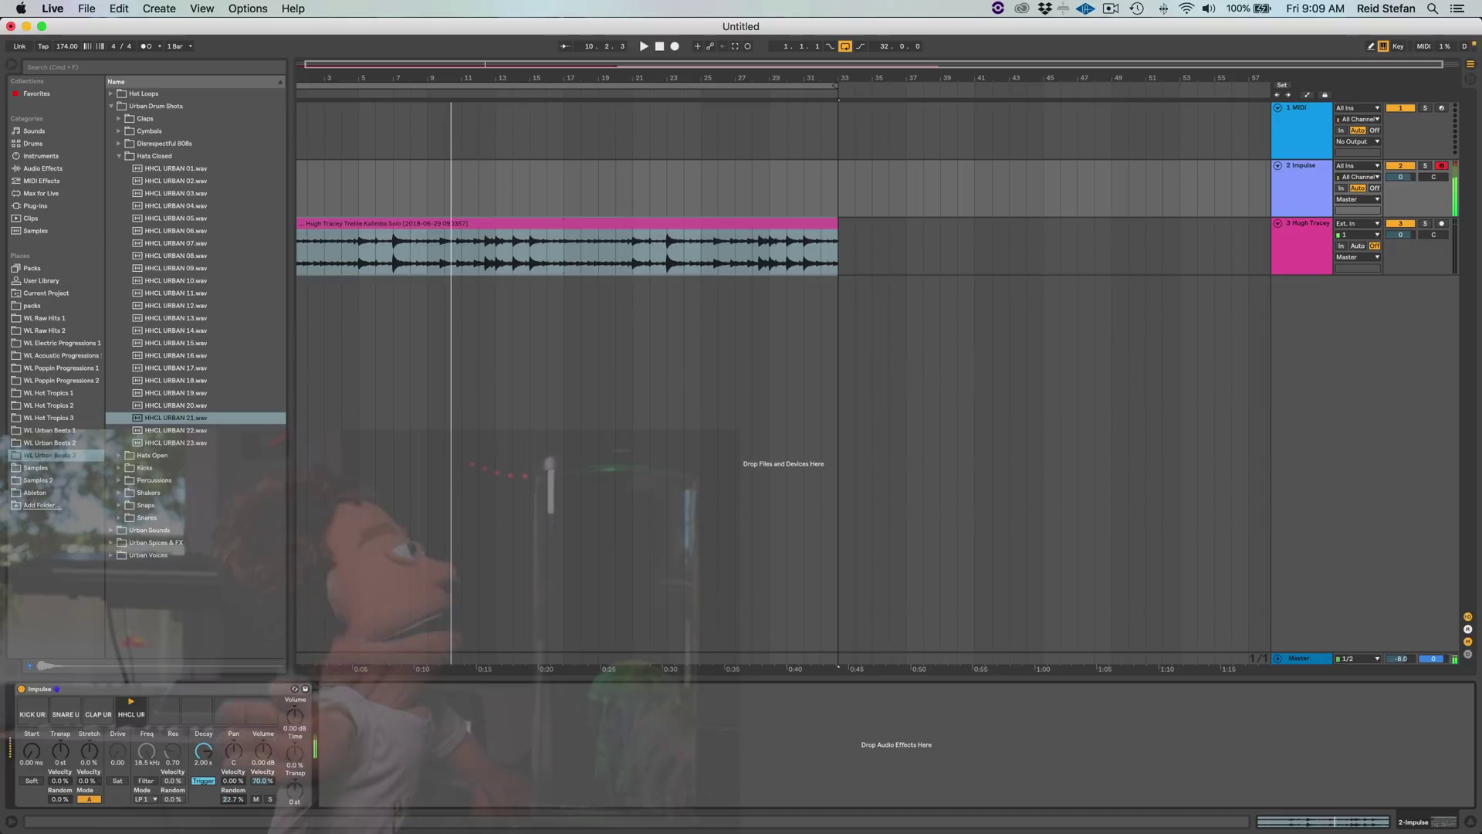
- Audition open hats and load HHOP URBAN 03.wav into the fifth Impulse slot
{"action": "left_click", "coordinate": [120, 455]}
{"action": "left_click", "coordinate": [177, 209]}
{"action": "left_click", "coordinate": [176, 254]}
{"action": "left_click", "coordinate": [175, 173]}
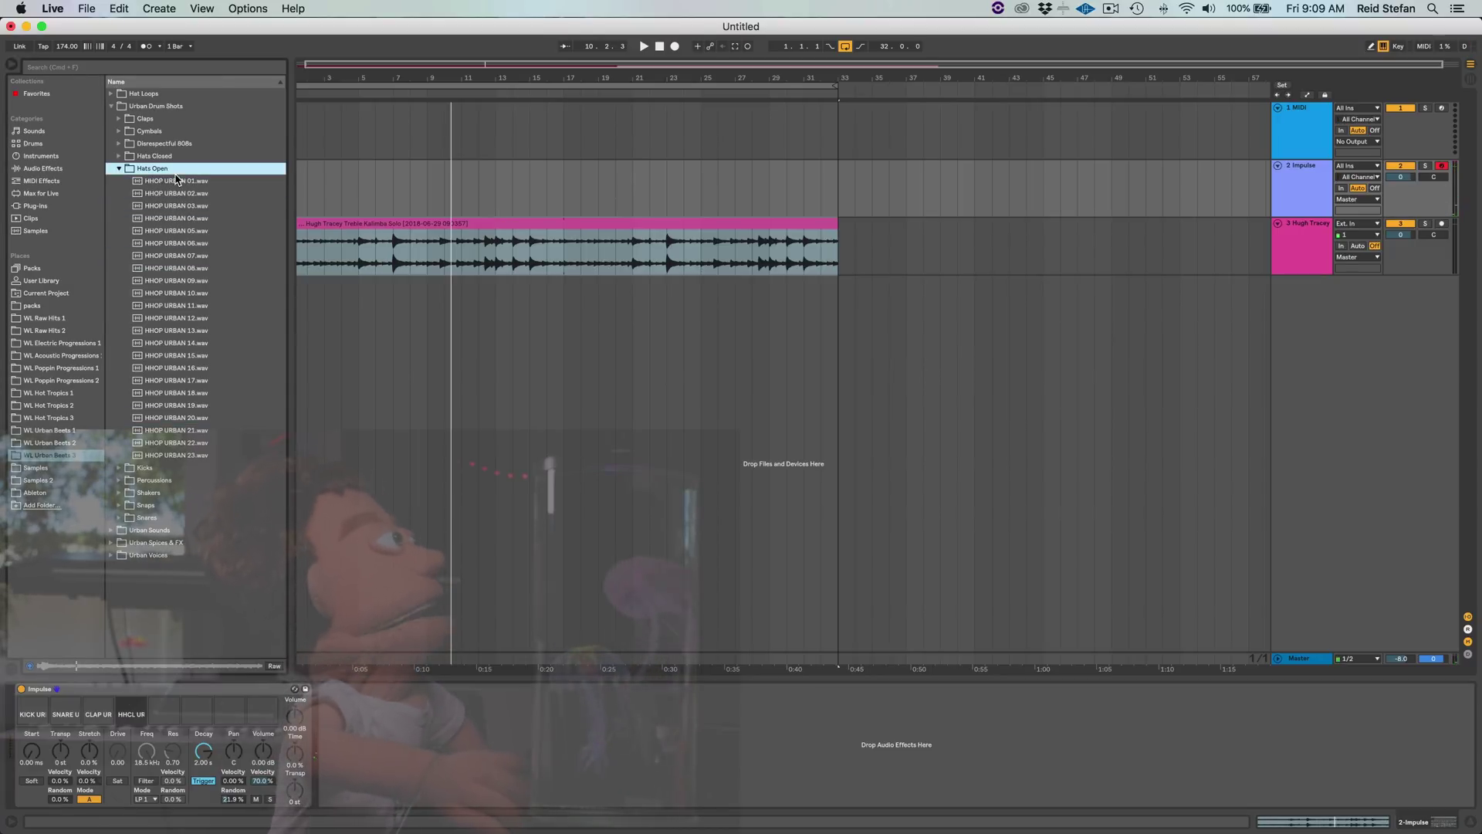
{"action": "left_click", "coordinate": [174, 209]}
{"action": "left_click_drag", "start_coordinate": [173, 209], "coordinate": [164, 708]}
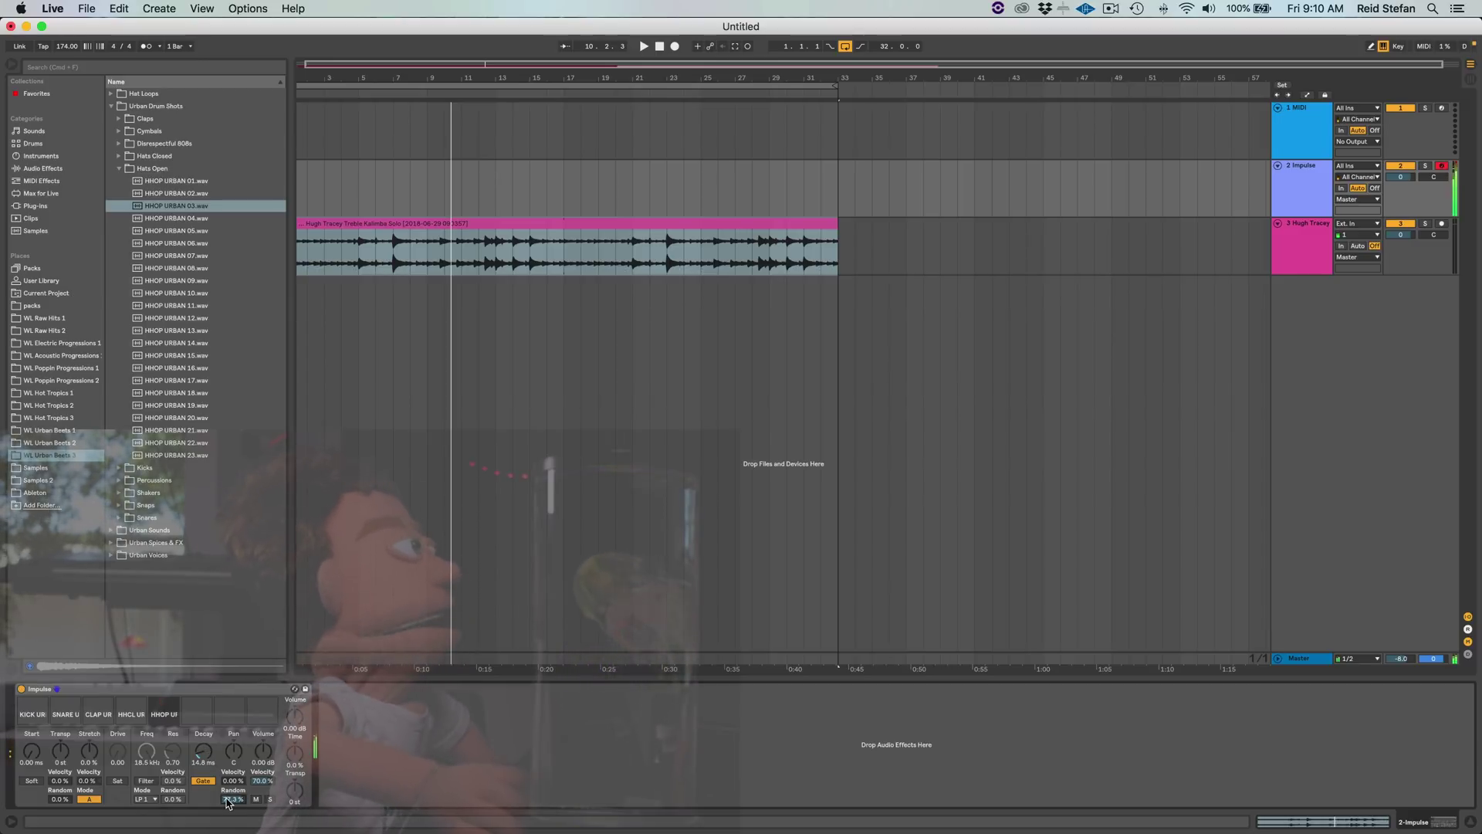
- Audition percussion samples and load PERC URBAN 22.wav into the sixth Impulse slot
{"action": "left_click", "coordinate": [119, 481]}
{"action": "left_click", "coordinate": [154, 468]}
{"action": "left_click", "coordinate": [156, 443]}
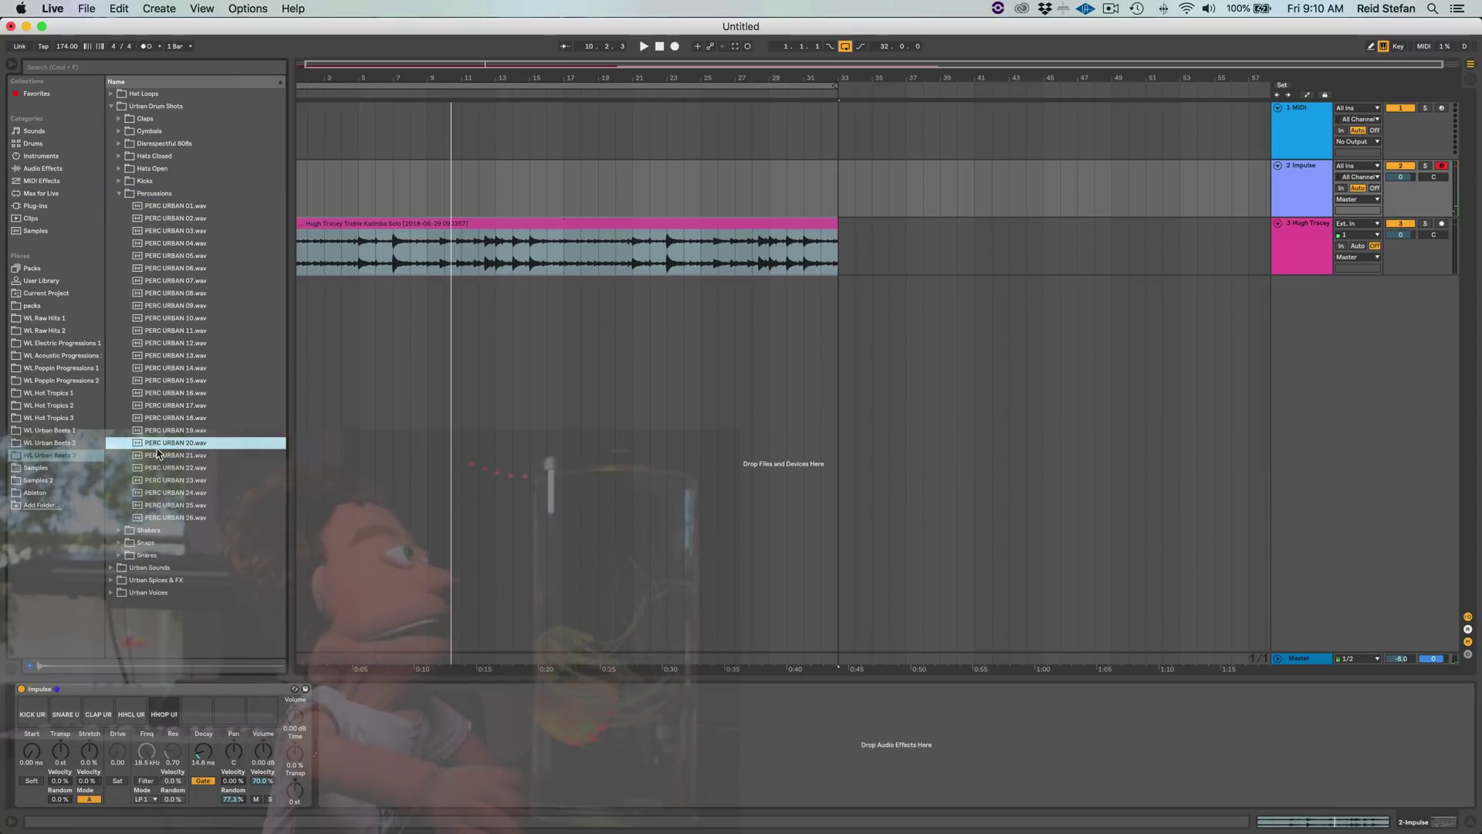
{"action": "left_click", "coordinate": [157, 468]}
{"action": "left_click_drag", "start_coordinate": [157, 467], "coordinate": [205, 713]}
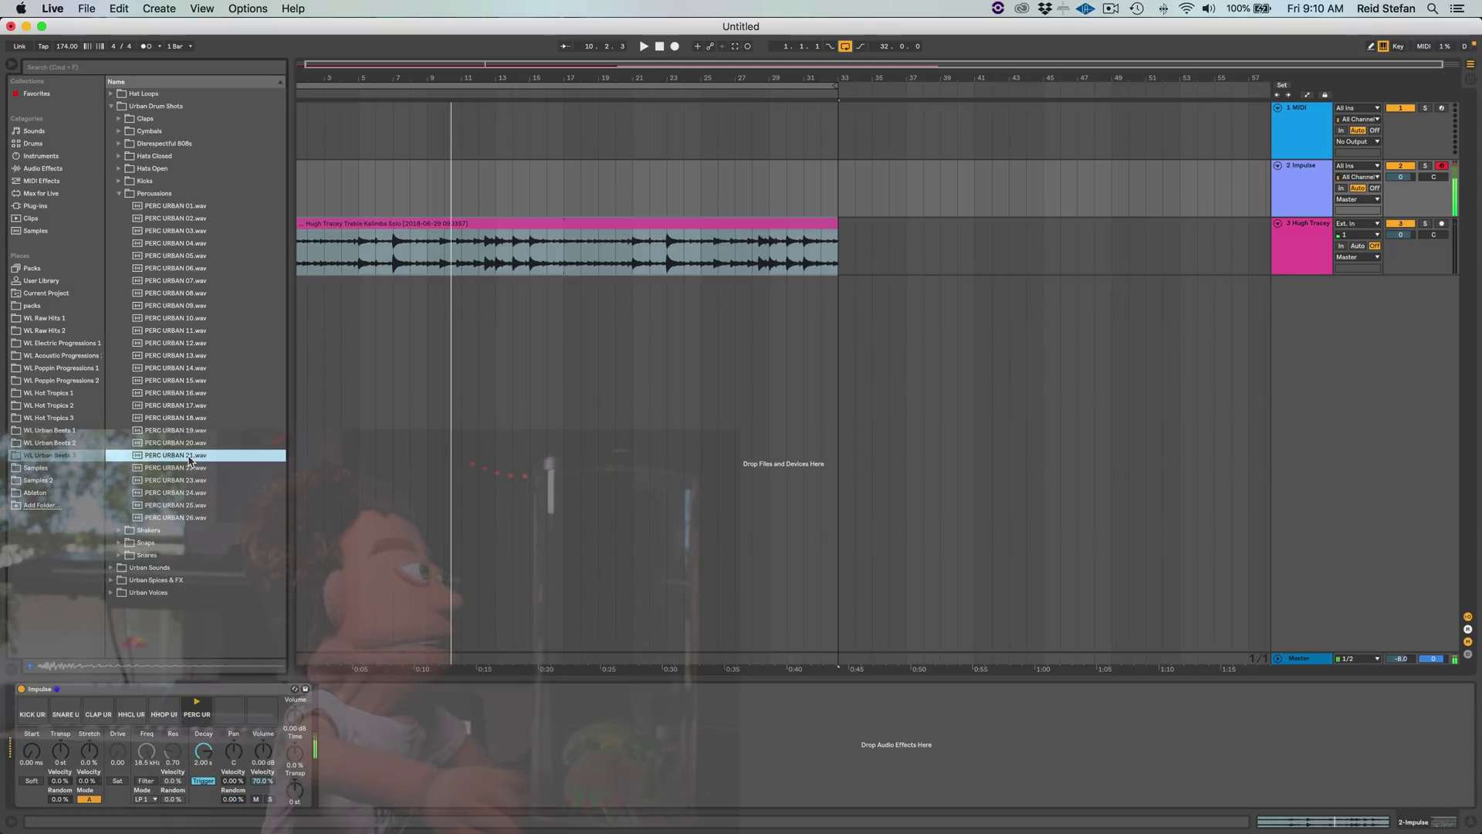
- Listen to more percussion sounds and load PERC URBAN 15.wav into the seventh Impulse slot
{"action": "left_click", "coordinate": [186, 480]}
{"action": "left_click", "coordinate": [171, 367]}
{"action": "left_click", "coordinate": [170, 380]}
{"action": "left_click", "coordinate": [169, 331]}
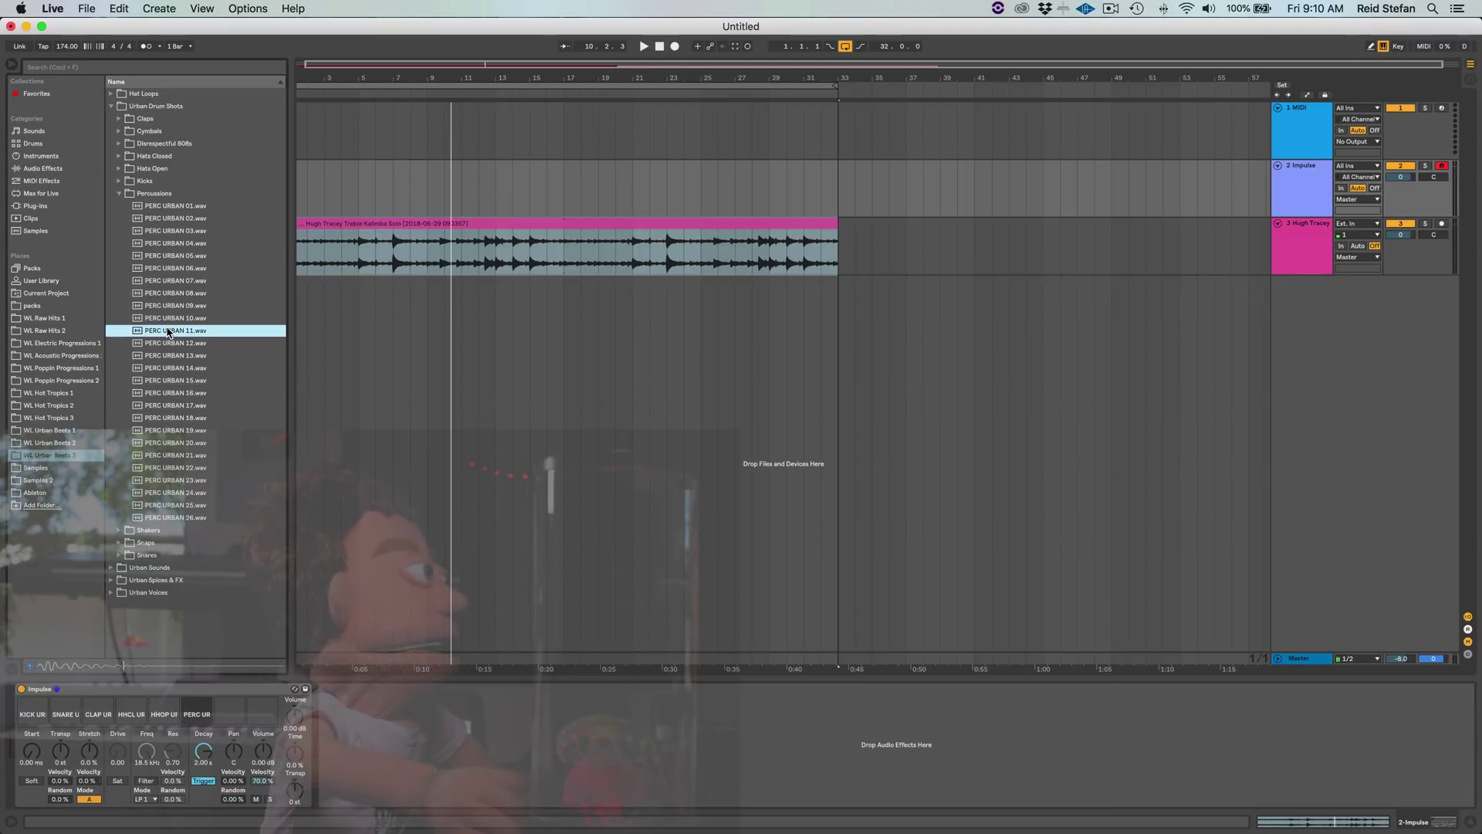
{"action": "left_click", "coordinate": [162, 369]}
{"action": "left_click", "coordinate": [163, 381]}
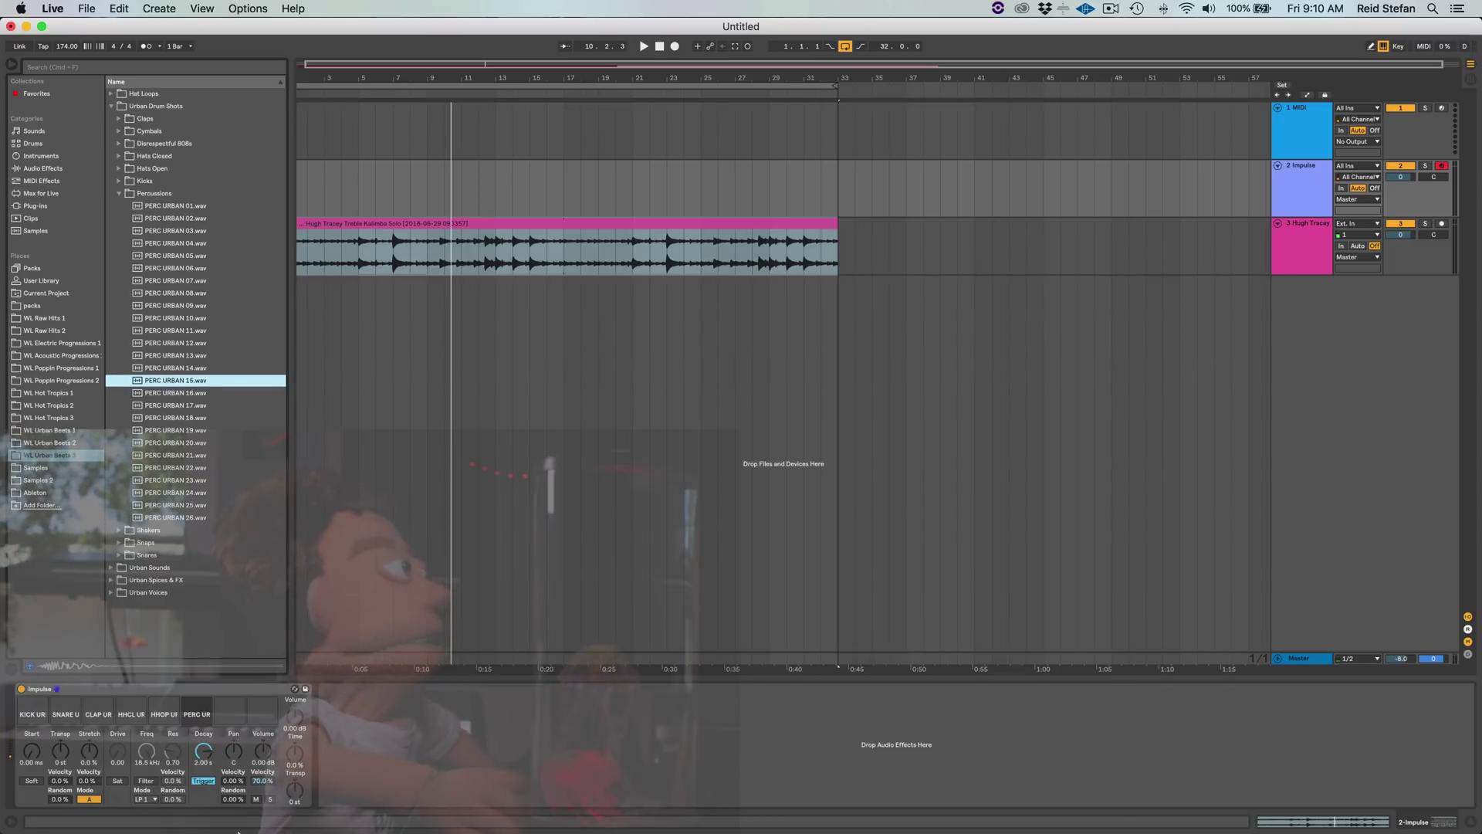
{"action": "left_click_drag", "start_coordinate": [217, 722], "coordinate": [219, 721]}
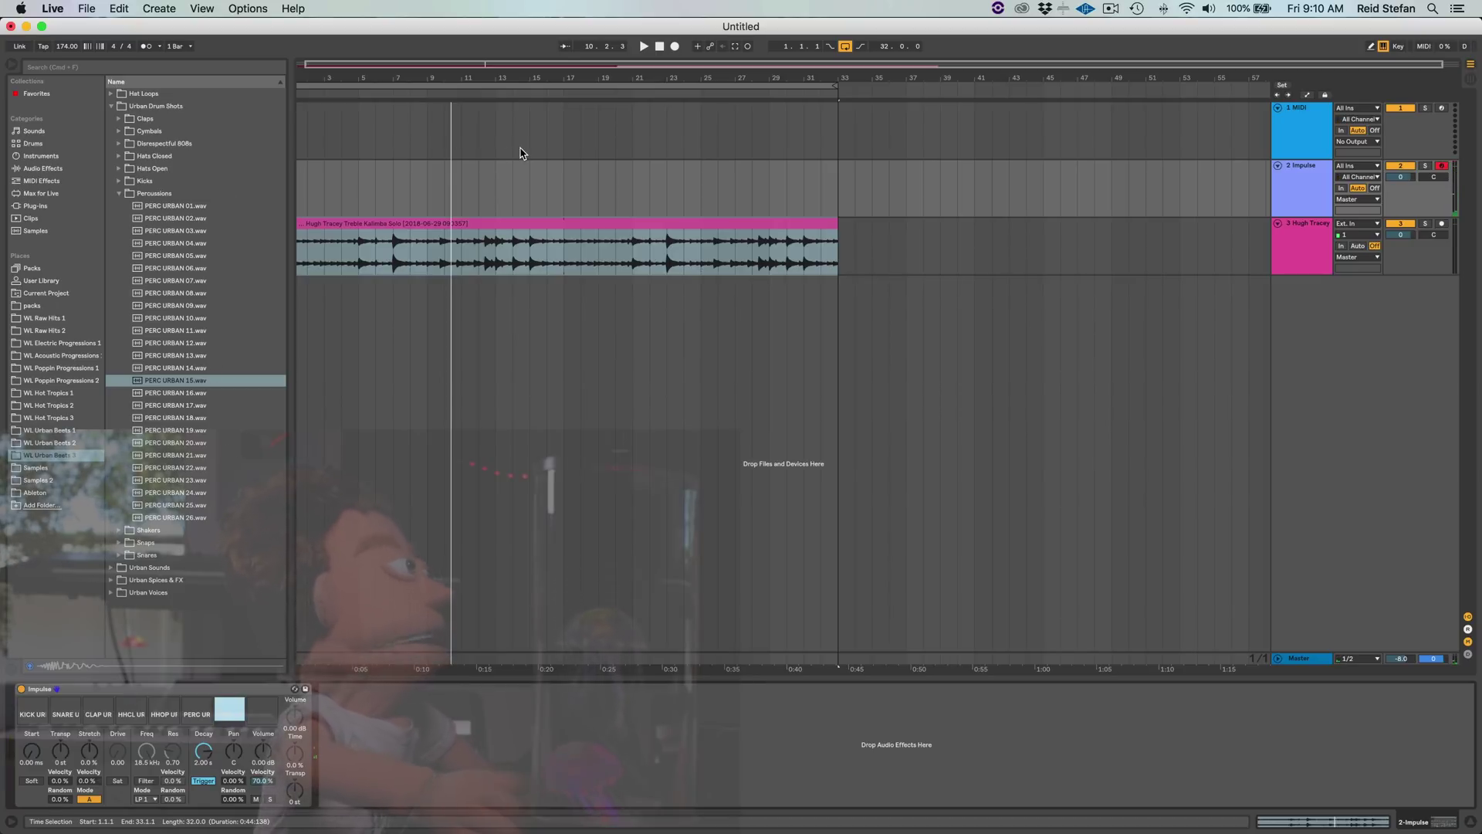
- Map the R key to the arrangement record control
{"action": "key", "text": "super+k"}
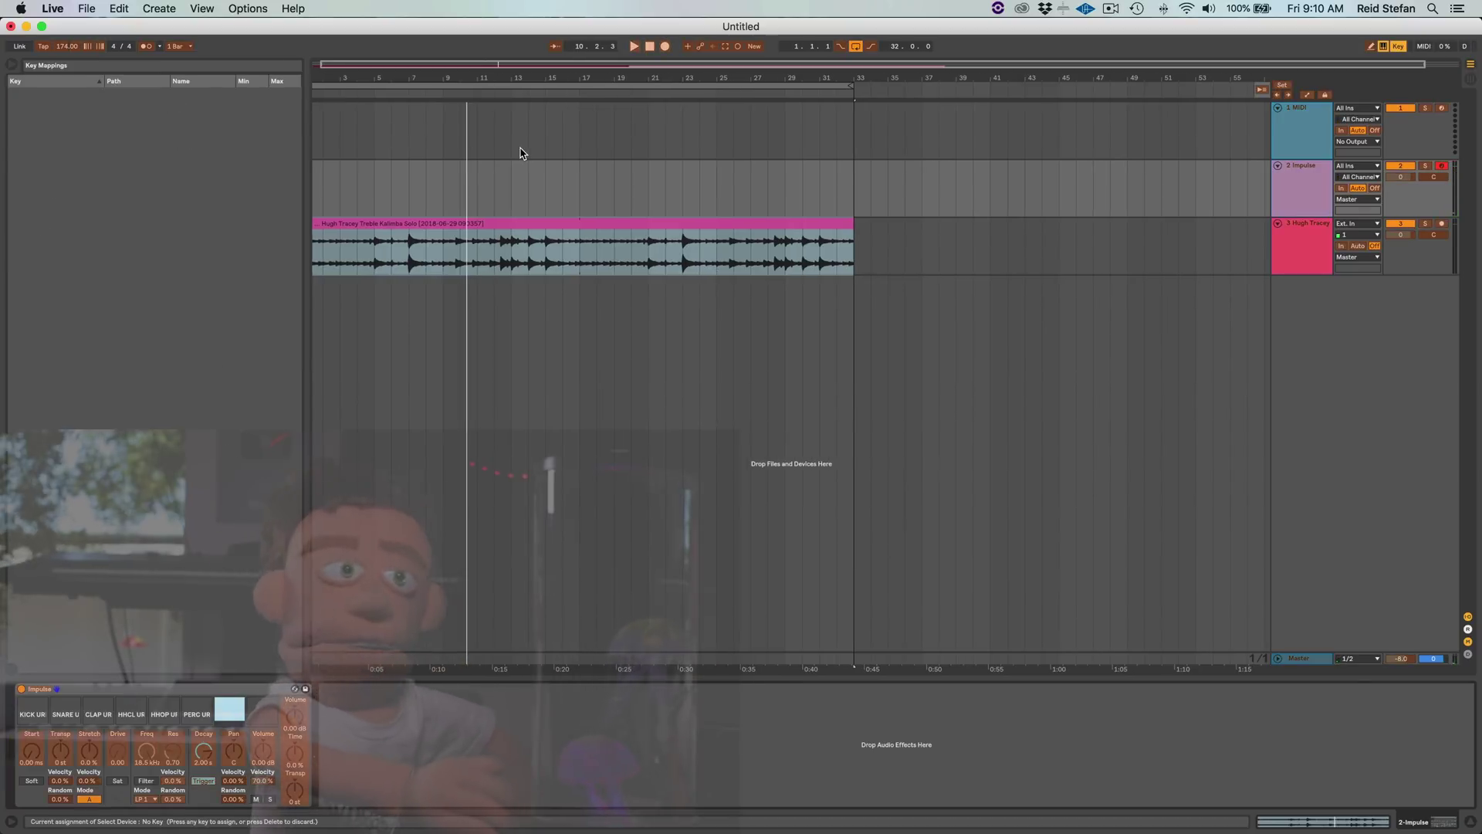
{"action": "left_click", "coordinate": [664, 47]}
{"action": "key", "text": "r"}
{"action": "key", "text": "super+k"}
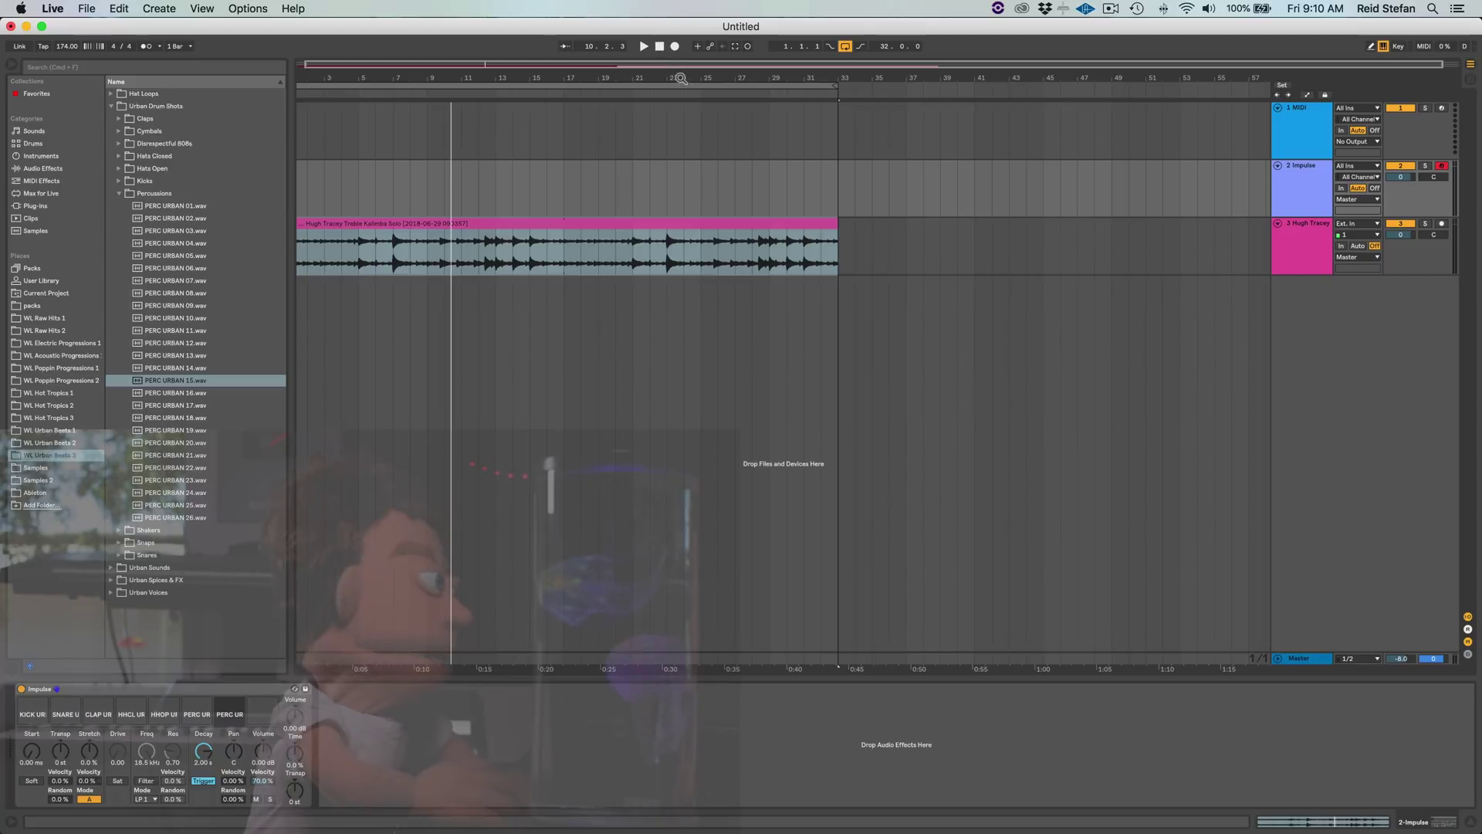
- Record a four-bar closed hat, snare and clap pattern on the Impulse track, starting from bar 1
{"action": "left_click", "coordinate": [160, 48]}
{"action": "left_click", "coordinate": [209, 72]}
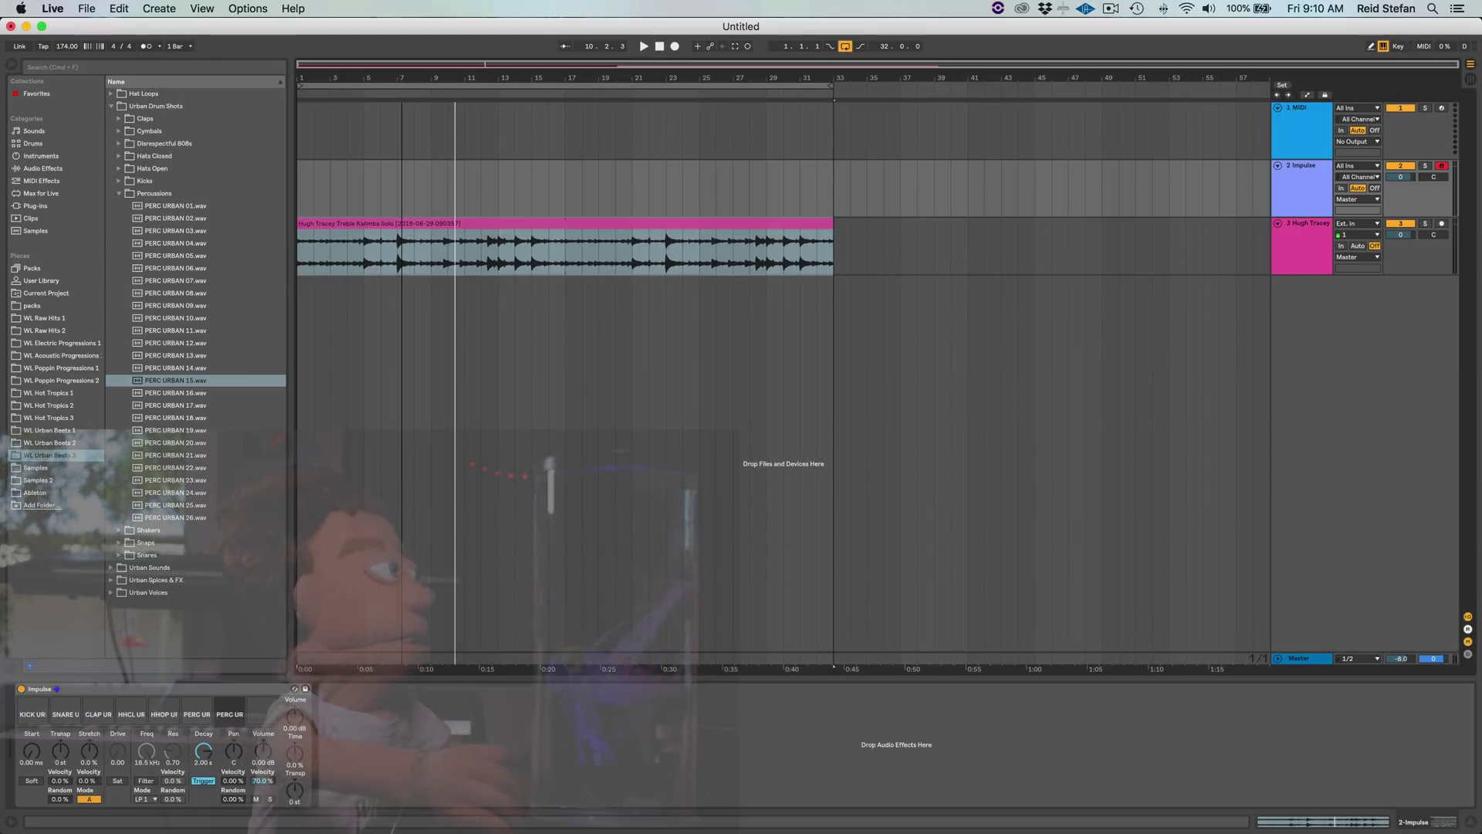
{"action": "left_click", "coordinate": [381, 89]}
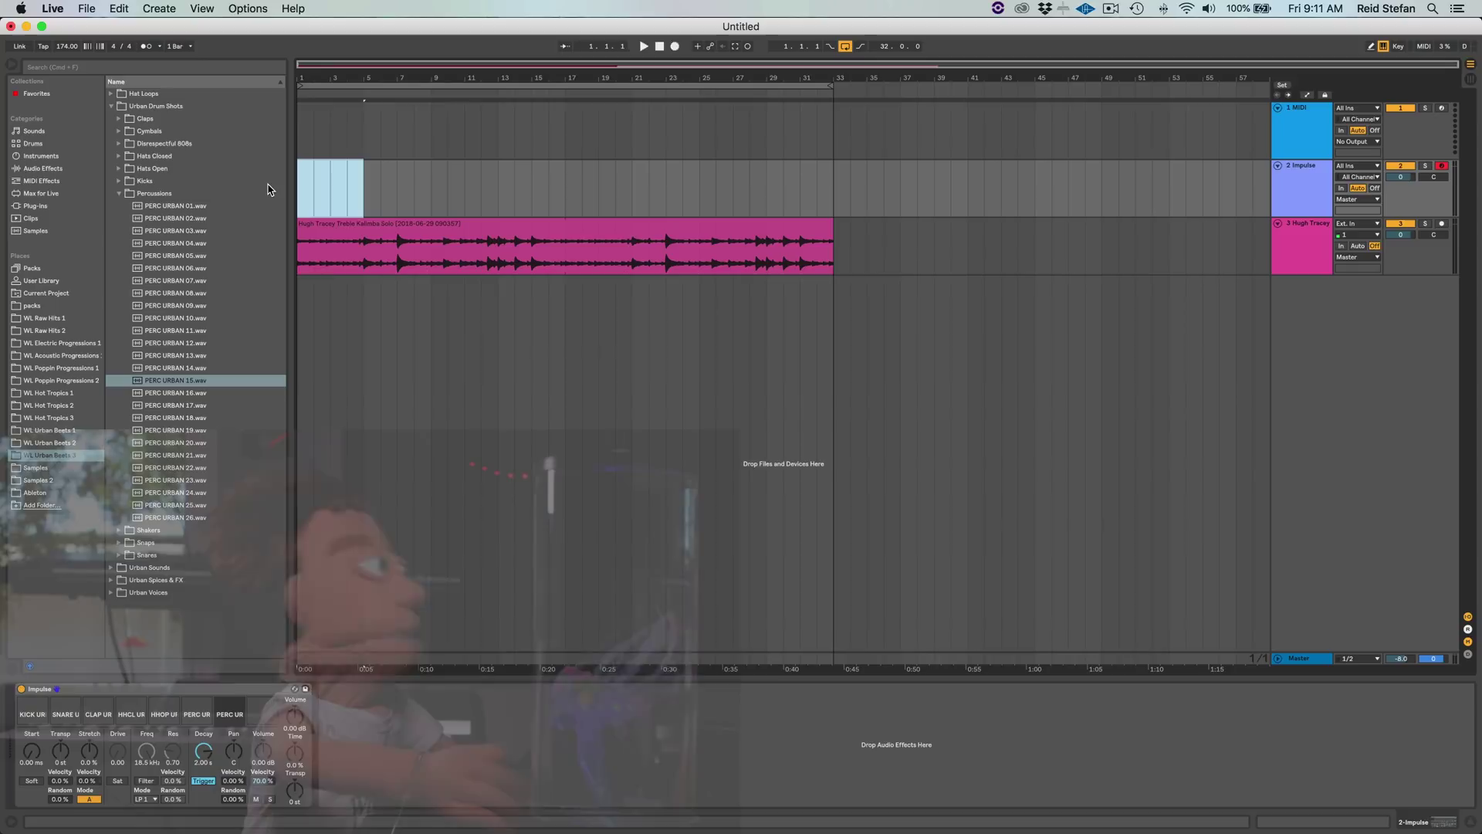
{"action": "key", "text": "F9"}
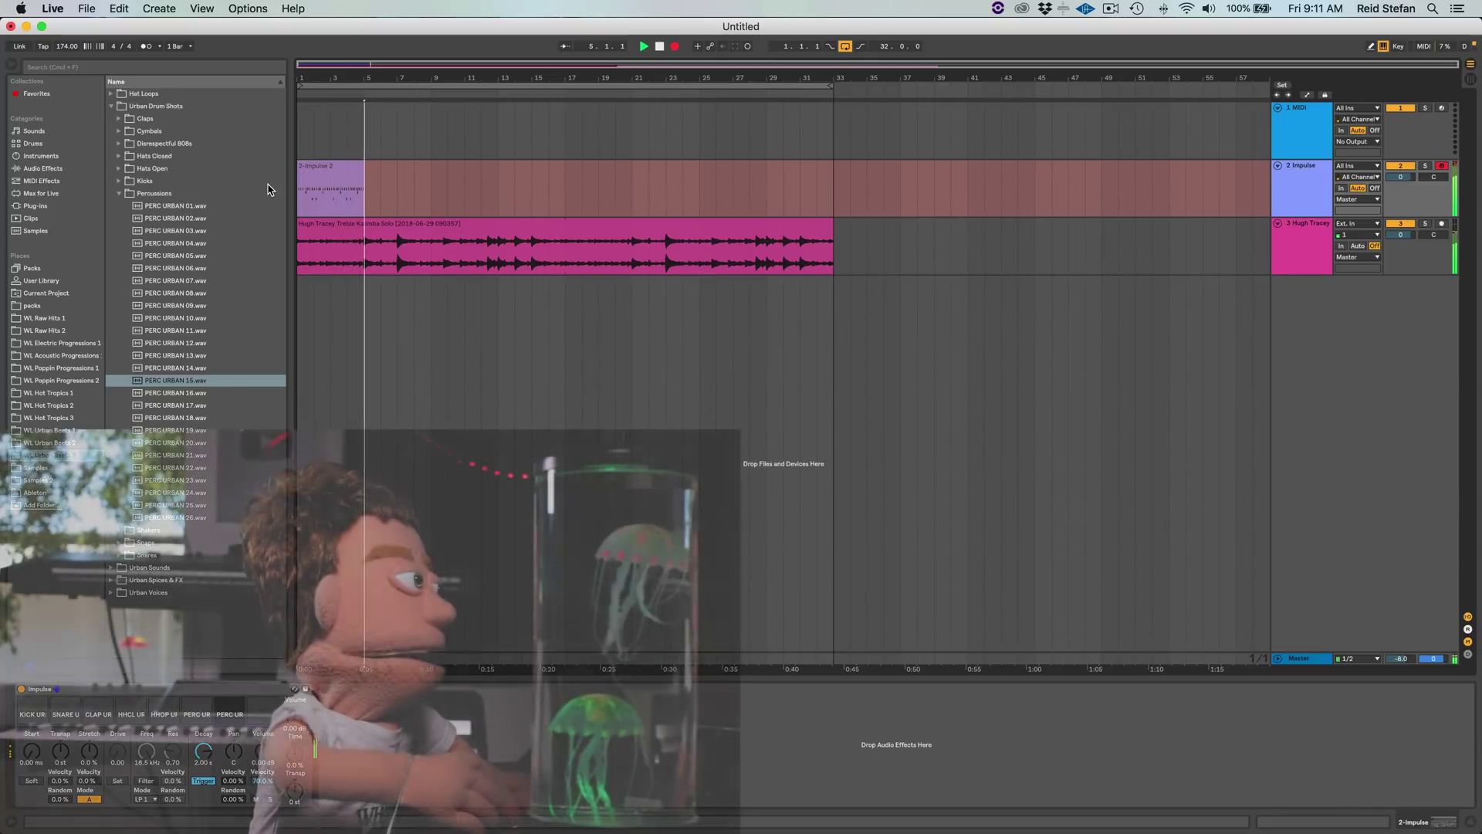
{"action": "key", "text": "space"}
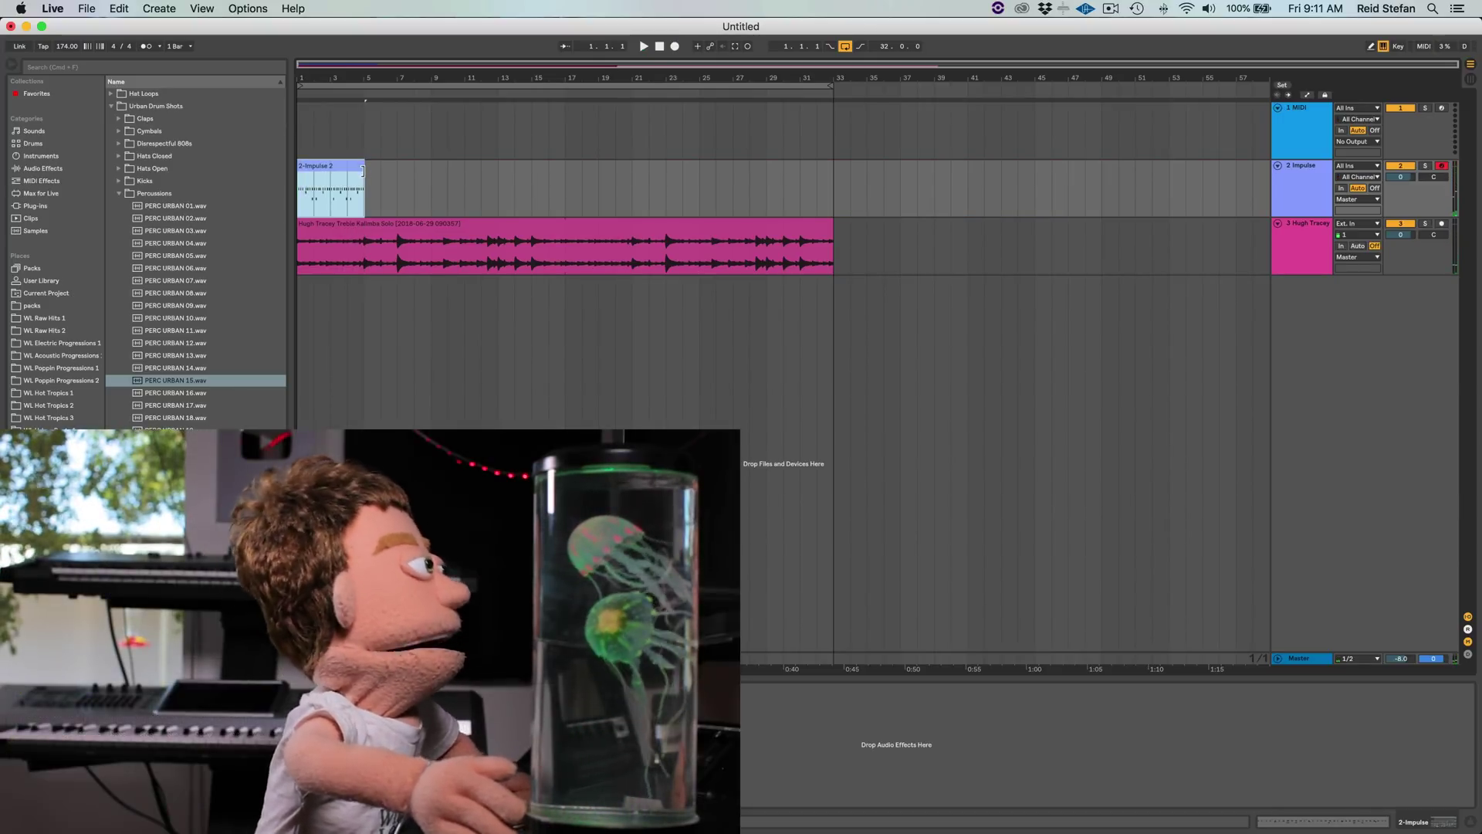
- Trim the recorded Impulse clip to four bars and quantize all its note starts and ends to 1/8 at 100%
{"action": "double_click", "coordinate": [360, 173]}
{"action": "left_click_drag", "start_coordinate": [360, 168], "coordinate": [355, 169]}
{"action": "key", "text": "super+a"}
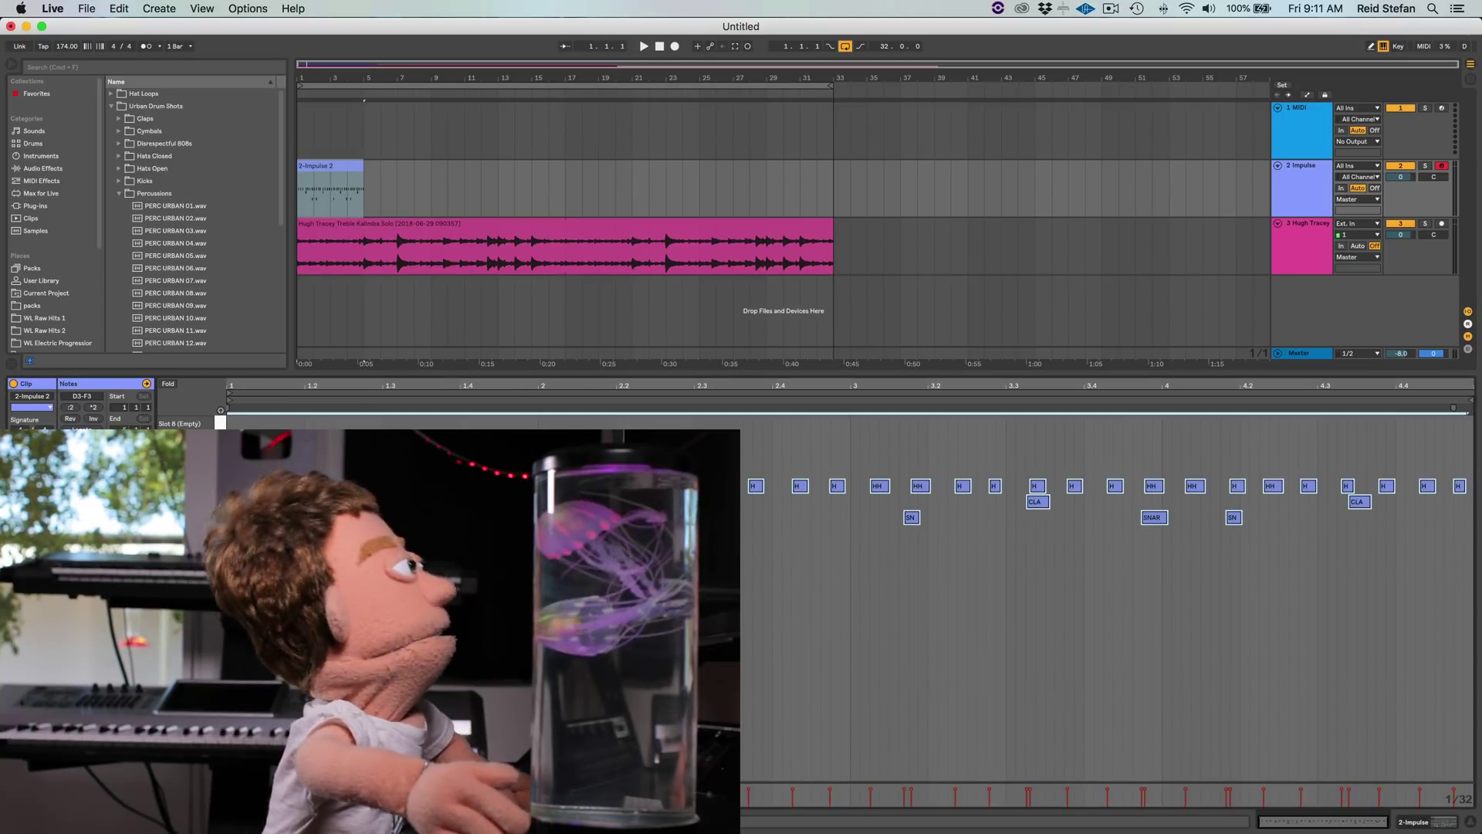
{"action": "key", "text": "super+shift+u"}
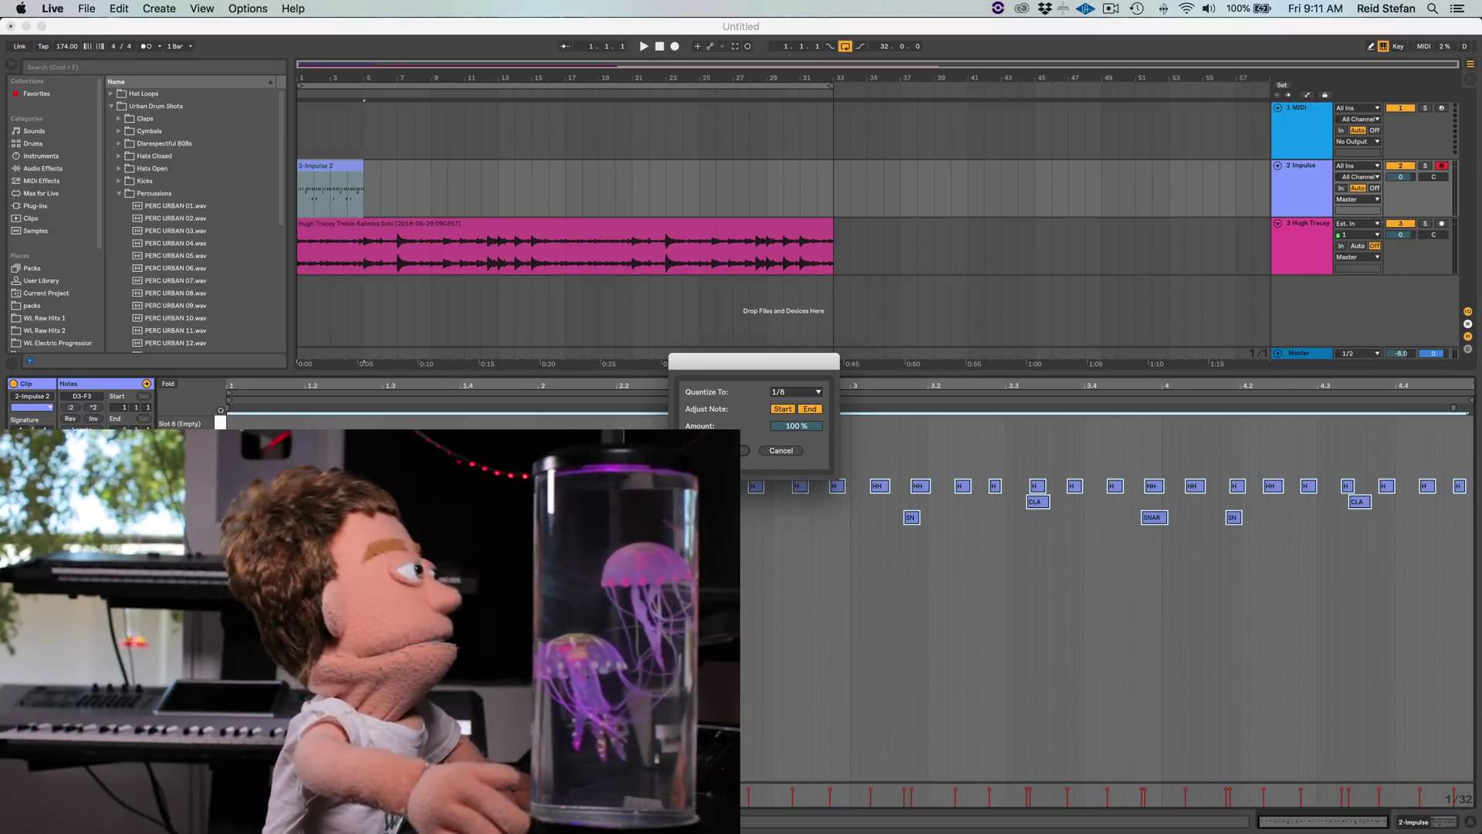
{"action": "key", "text": "Return"}
- Loop the four-bar Impulse clip and extend it to bar 33 to match the kalimba clip's length
{"action": "key", "text": "space"}
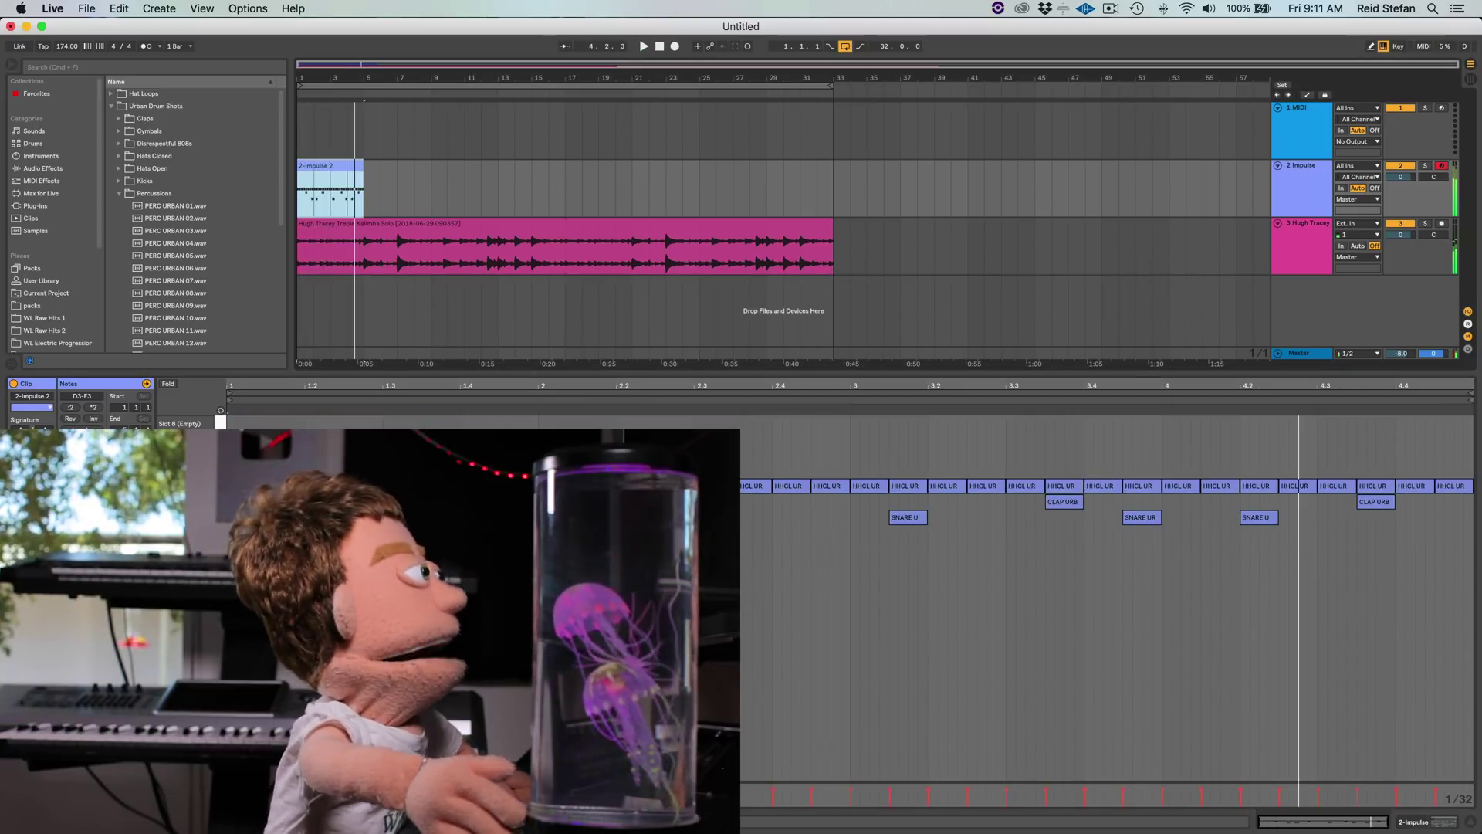
{"action": "left_click", "coordinate": [129, 441]}
{"action": "left_click_drag", "start_coordinate": [360, 165], "coordinate": [833, 165]}
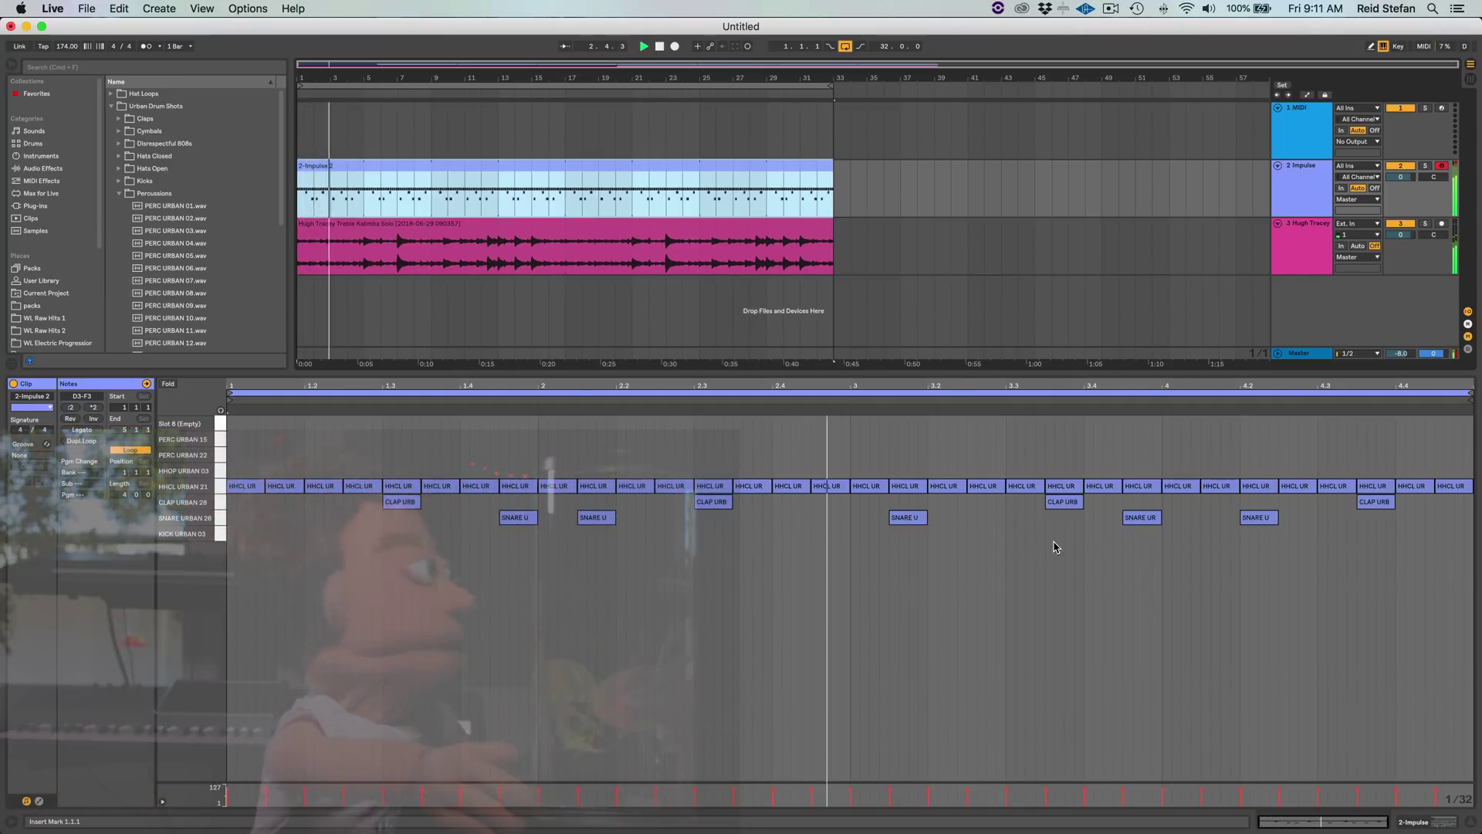
- Move the bar 3 clap, the last bar 4 snare and the bar 4 clap one eighth note earlier, and play back
{"action": "key", "text": "space"}
{"action": "left_click_drag", "start_coordinate": [1058, 505], "coordinate": [1043, 511]}
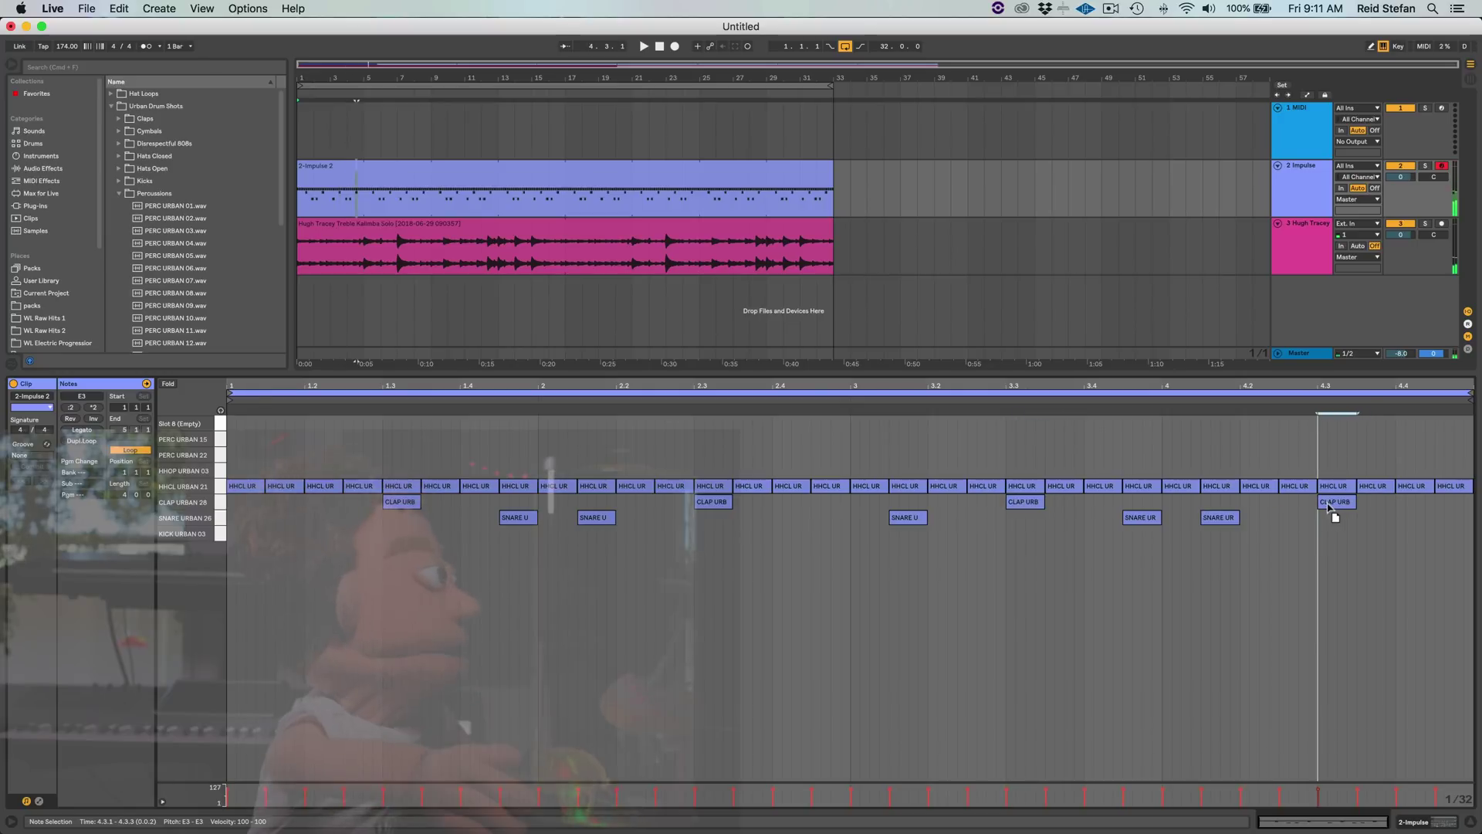
{"action": "key", "text": "space"}
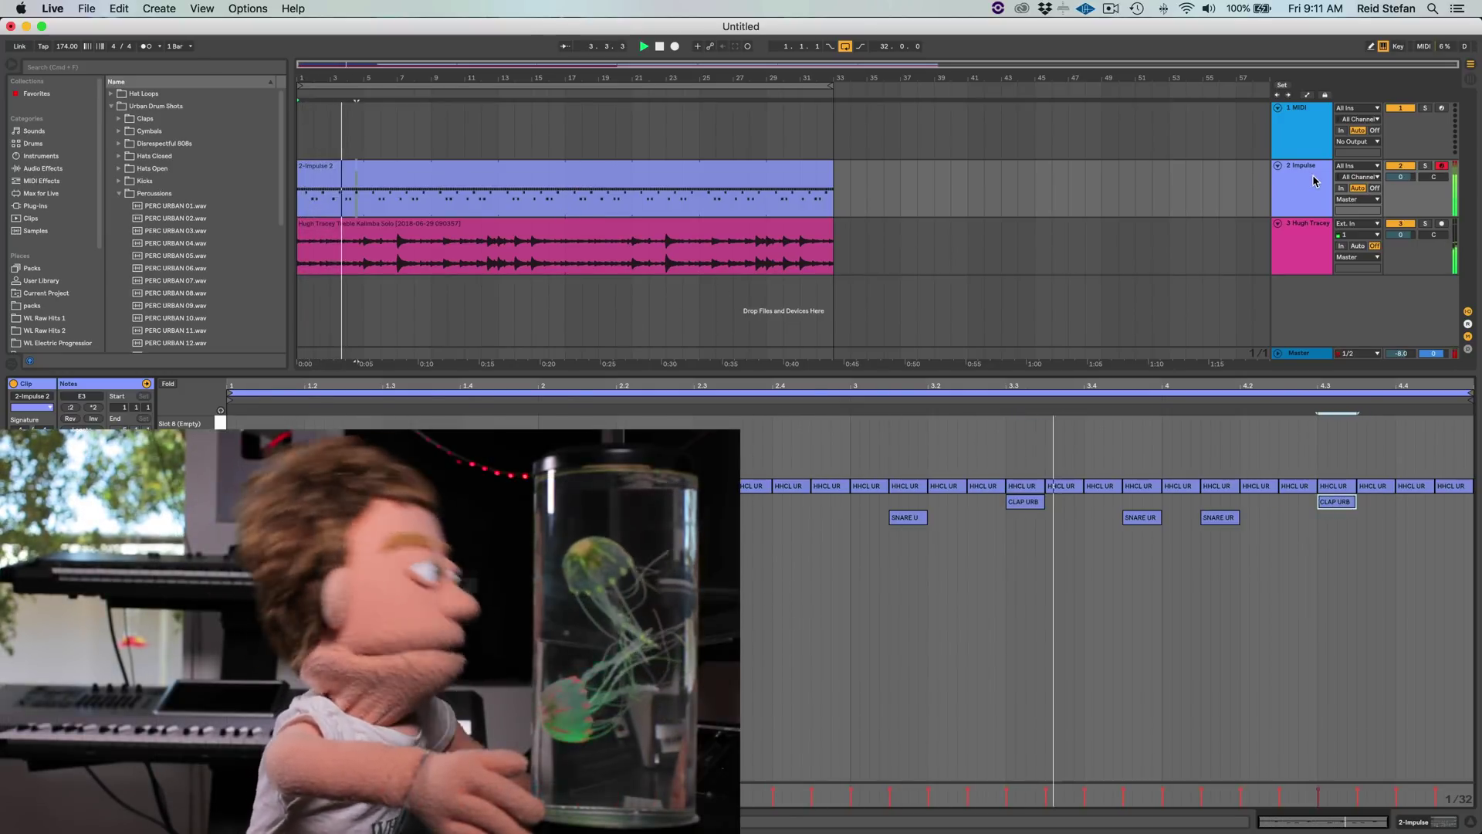
- Delete the empty MIDI track and duplicate the Impulse track
{"action": "left_click", "coordinate": [1304, 133]}
{"action": "key", "text": "Delete"}
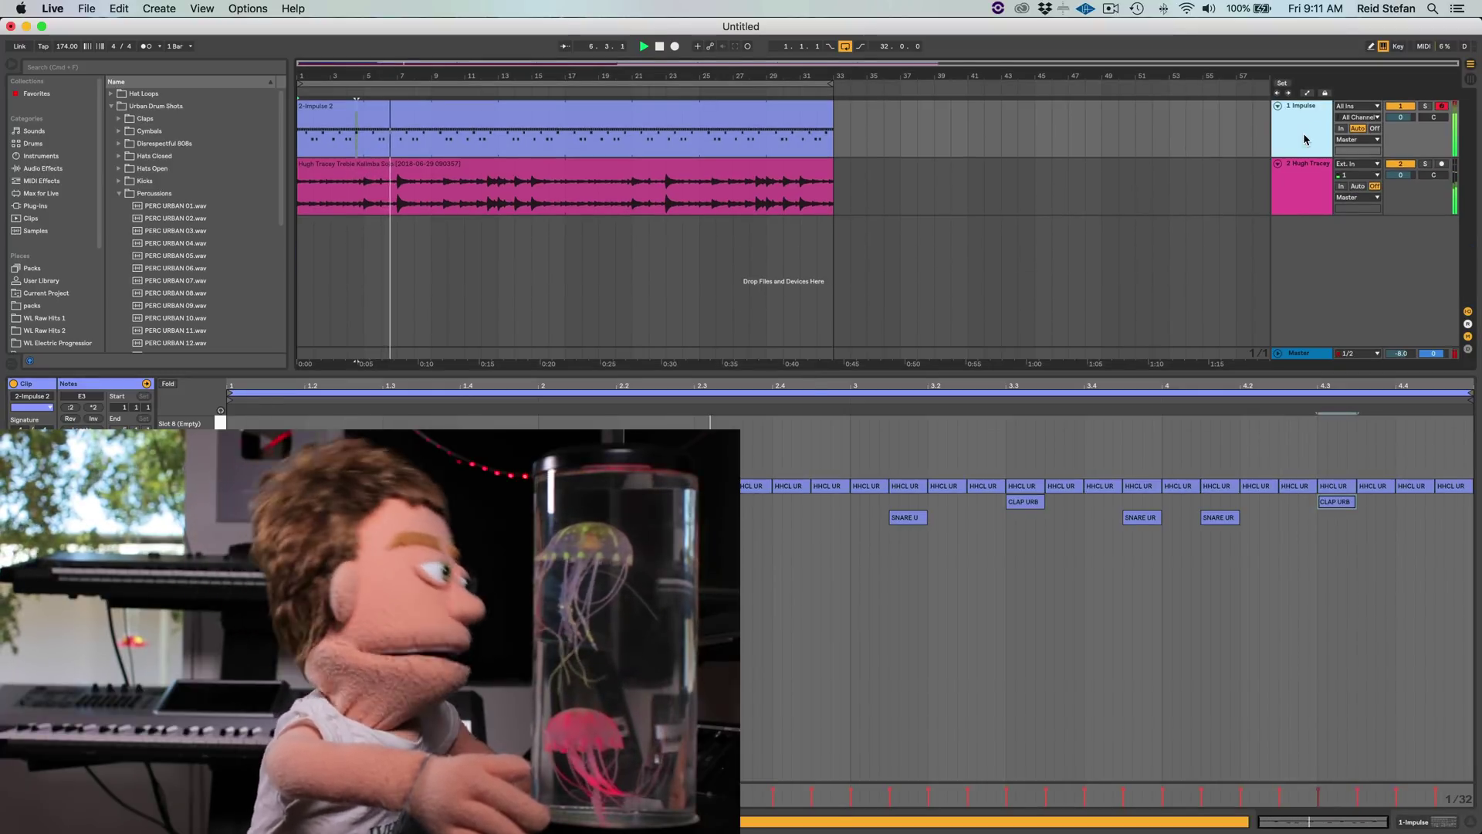
{"action": "key", "text": "super+d"}
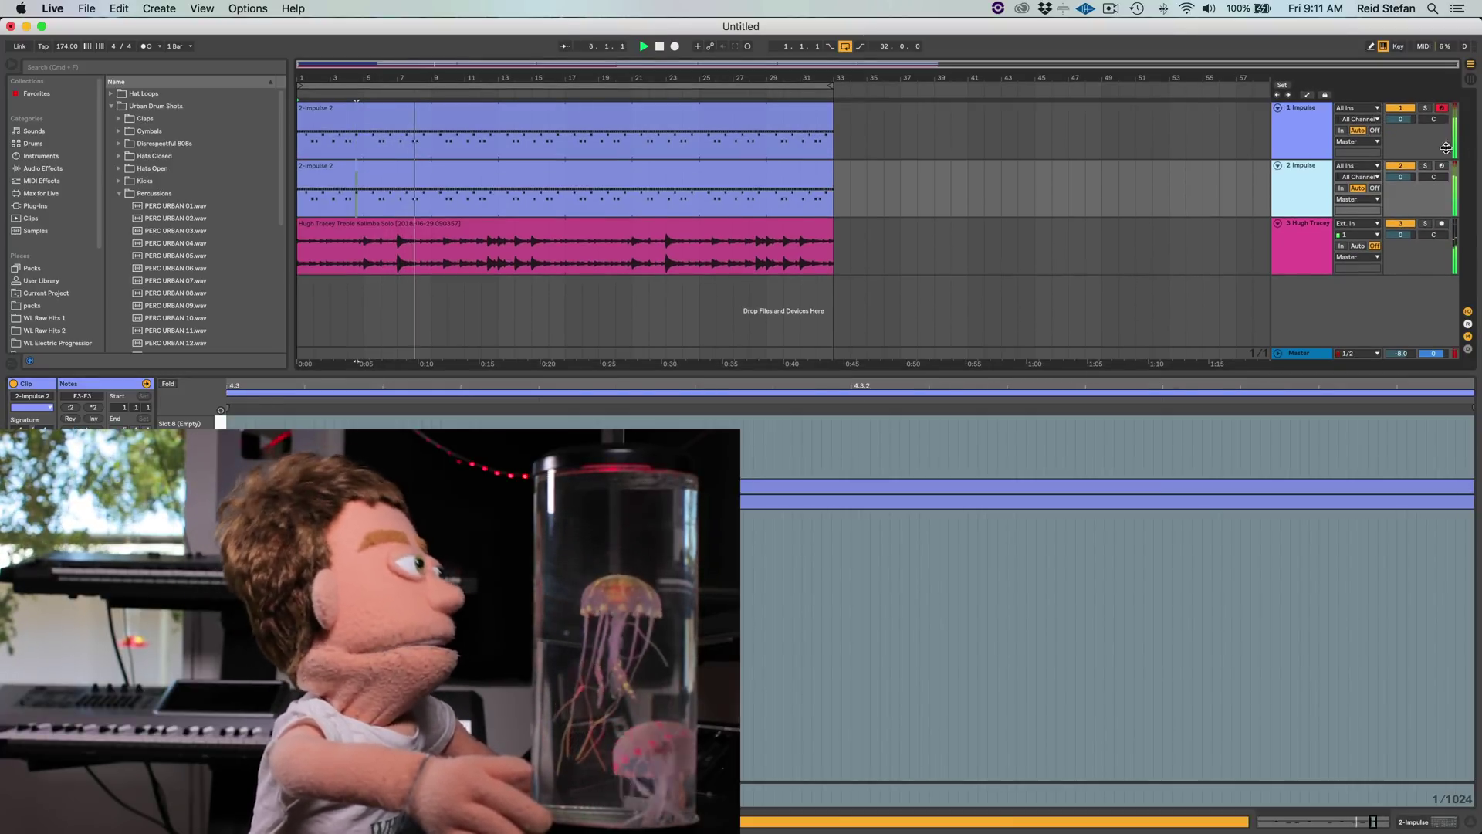
- Clear the copied clip from the duplicate Impulse track, arm that track for recording and stop playback
{"action": "left_click", "coordinate": [692, 177]}
{"action": "key", "text": "Delete"}
{"action": "left_click", "coordinate": [1443, 166]}
{"action": "key", "text": "space"}
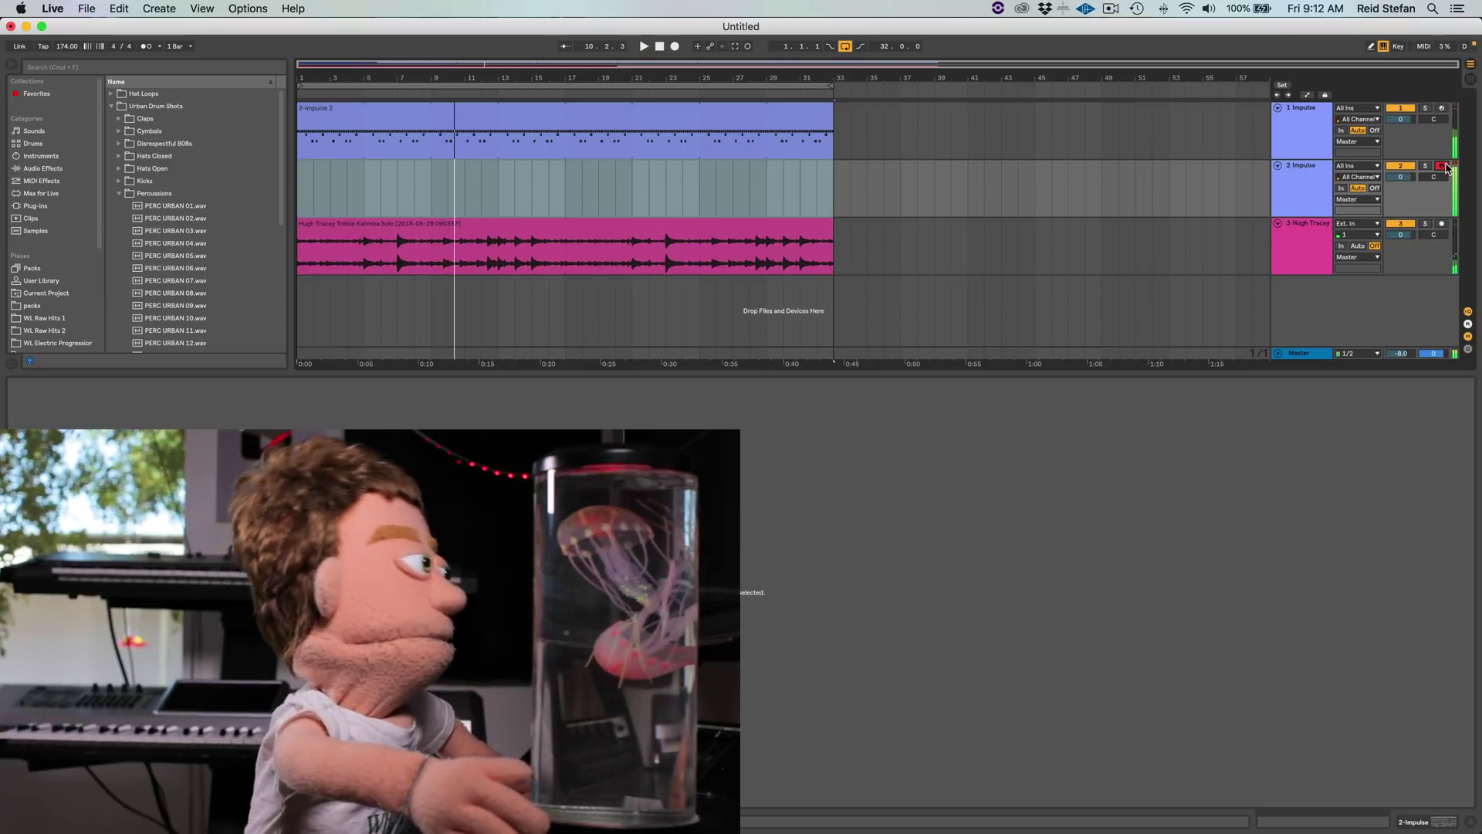
- Record a kick pattern on the second Impulse track, redoing its quantization at 1/8 with only the note starts adjusted
{"action": "key", "text": "F9"}
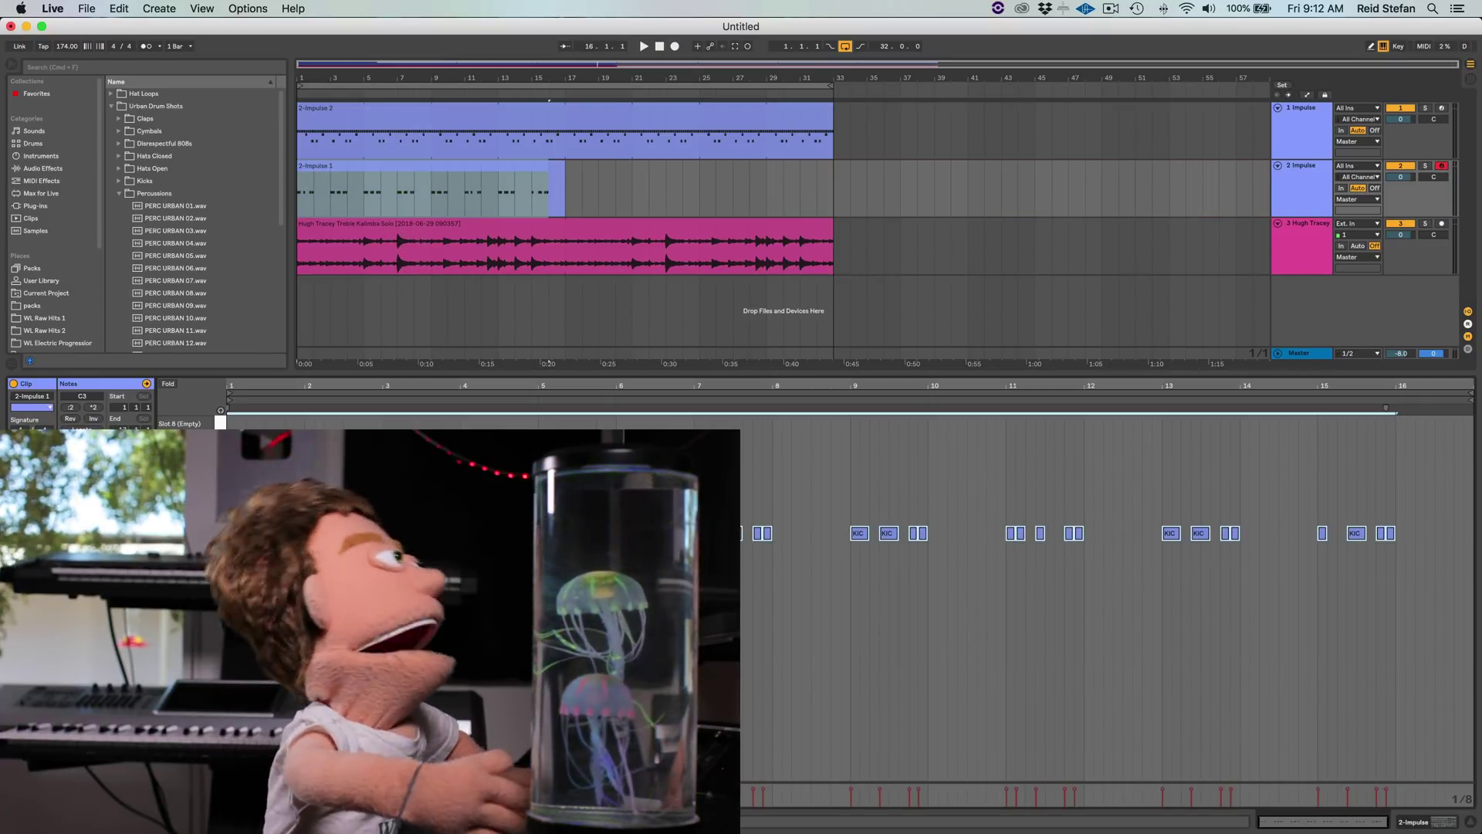
{"action": "key", "text": "super+z"}
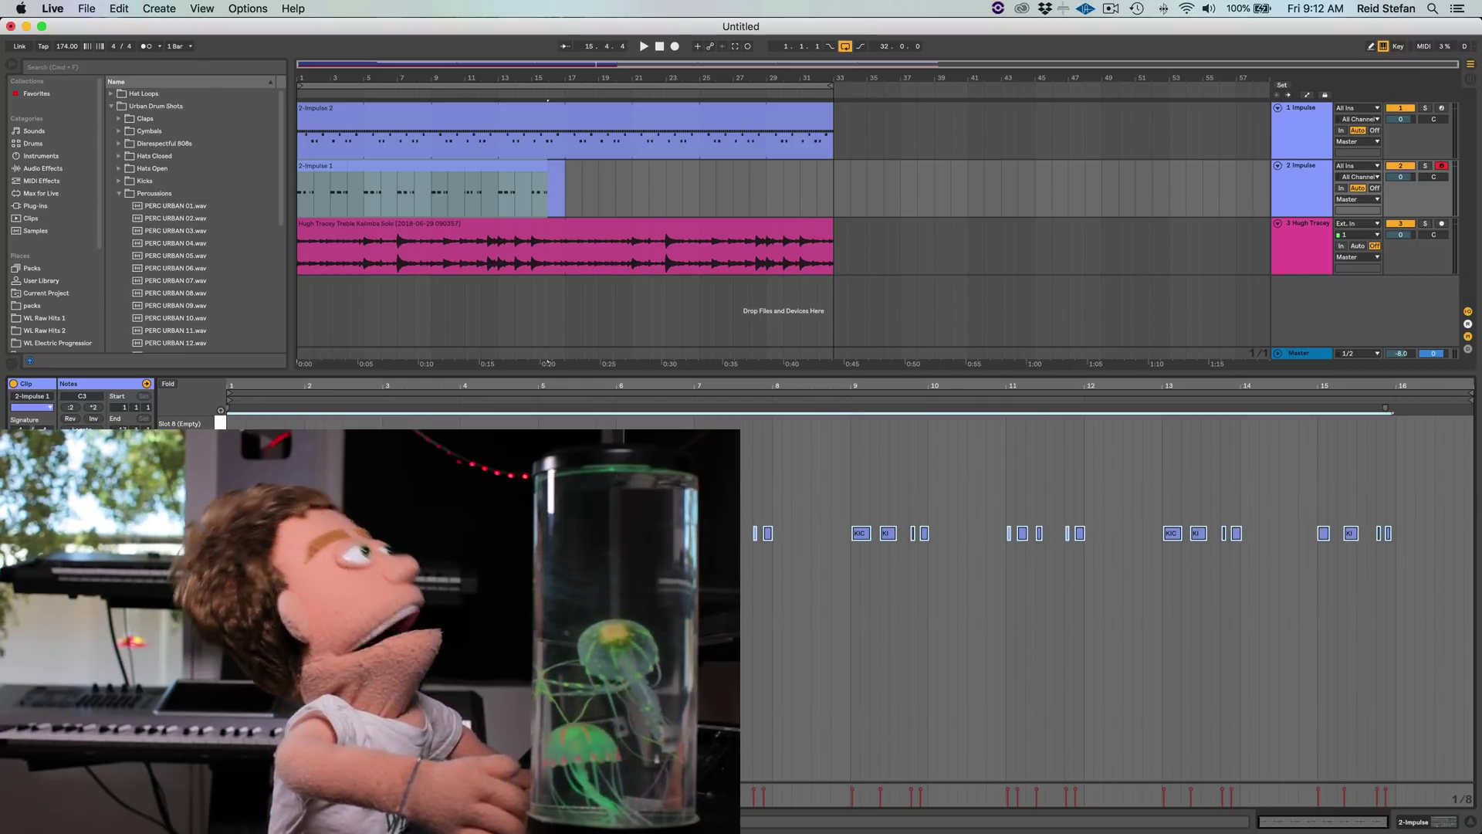
{"action": "key", "text": "super+shift+u"}
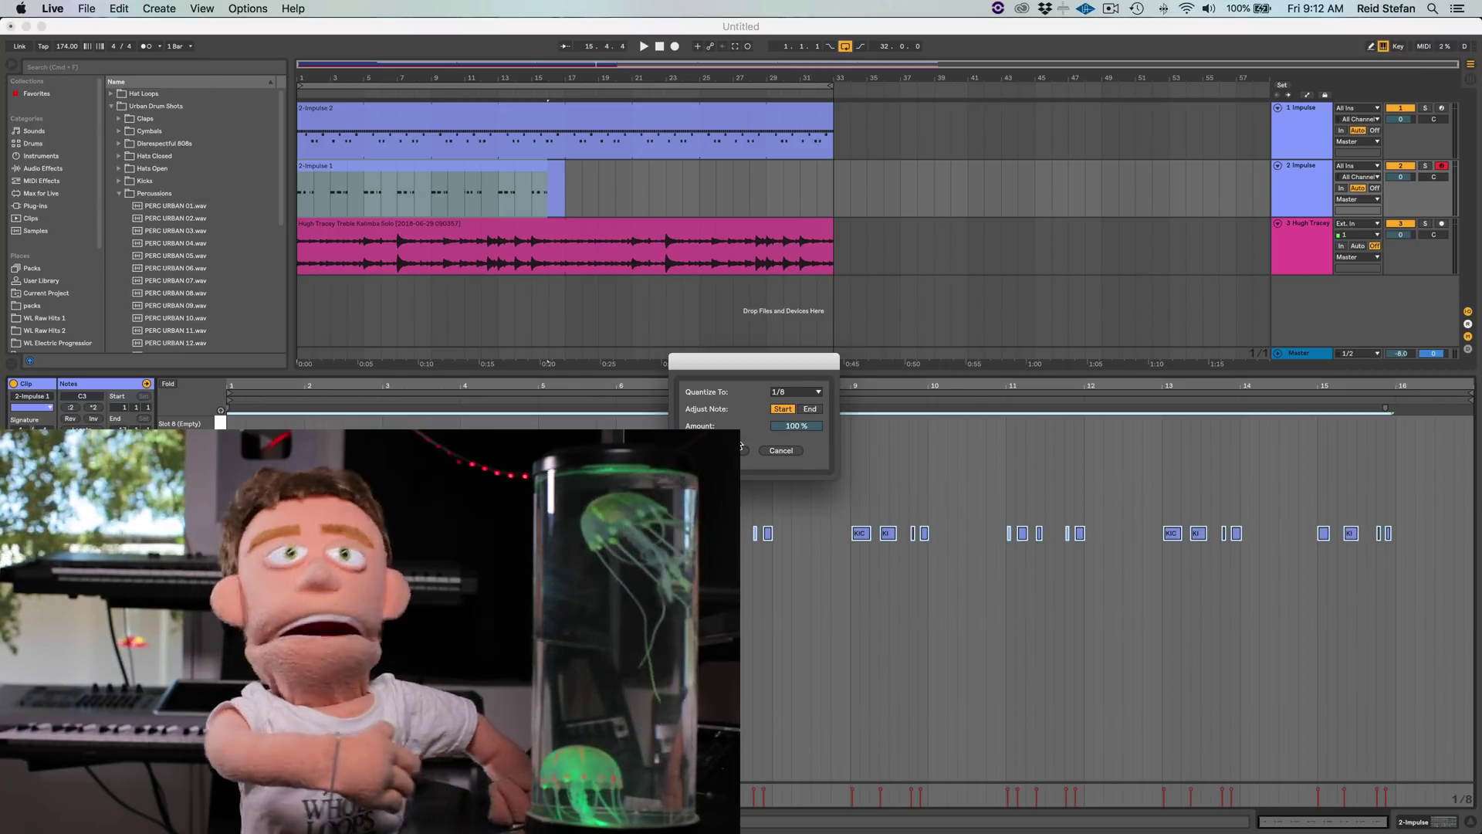
{"action": "left_click", "coordinate": [740, 448]}
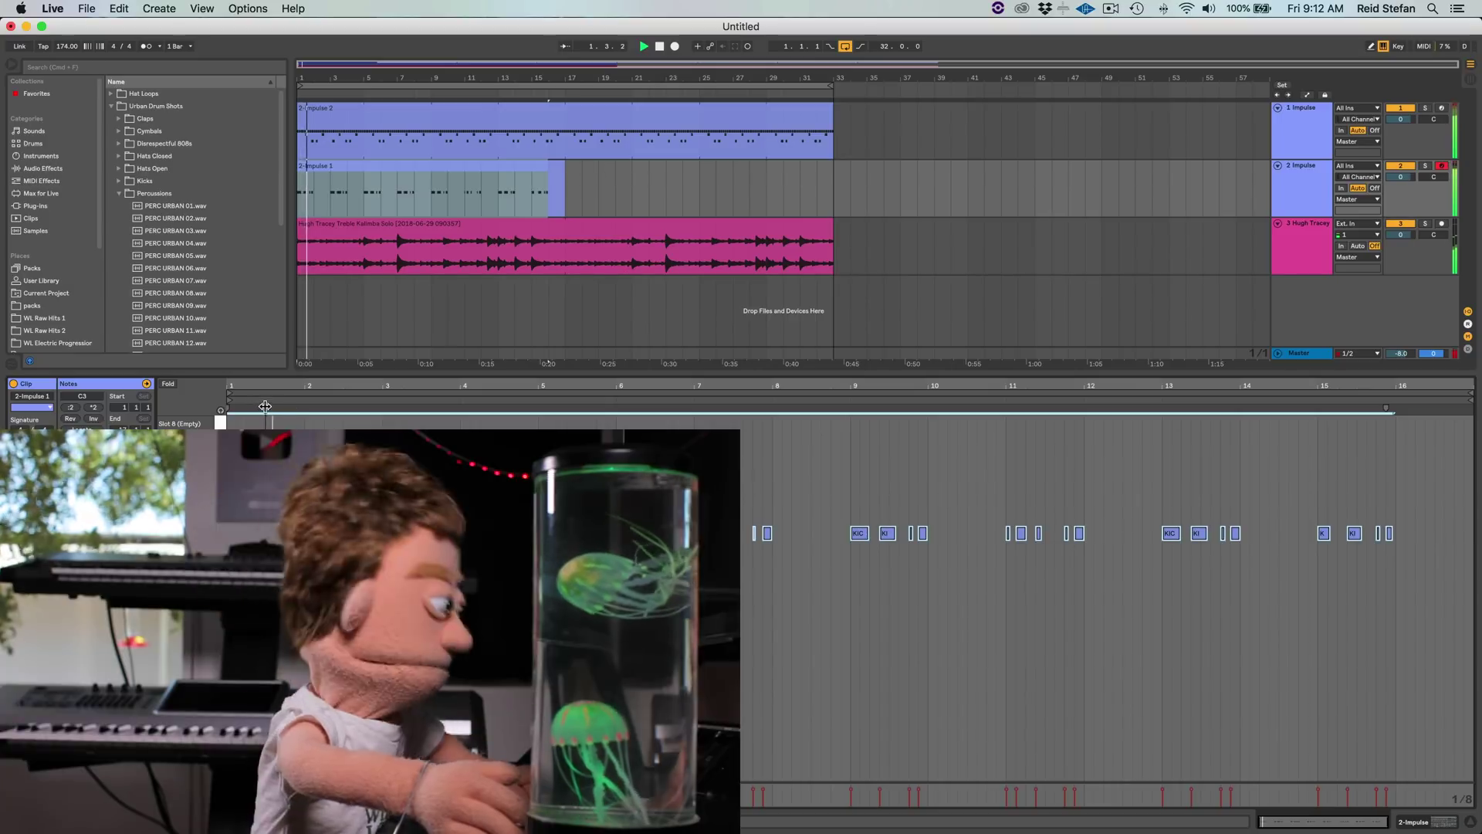
- Loop the kick clip on the second Impulse track and extend it to bar 33
{"action": "left_click", "coordinate": [528, 174]}
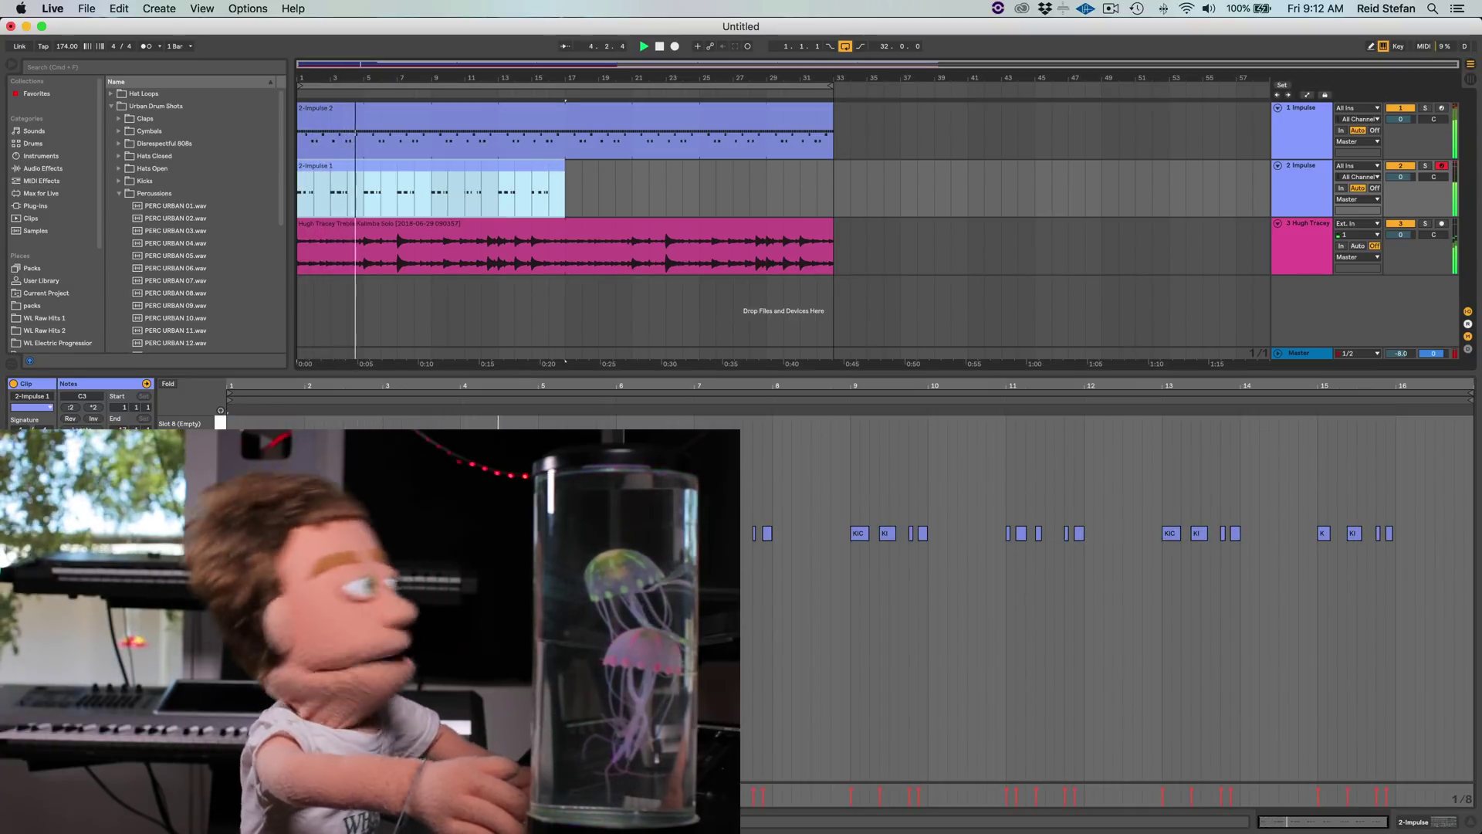
{"action": "left_click", "coordinate": [130, 440]}
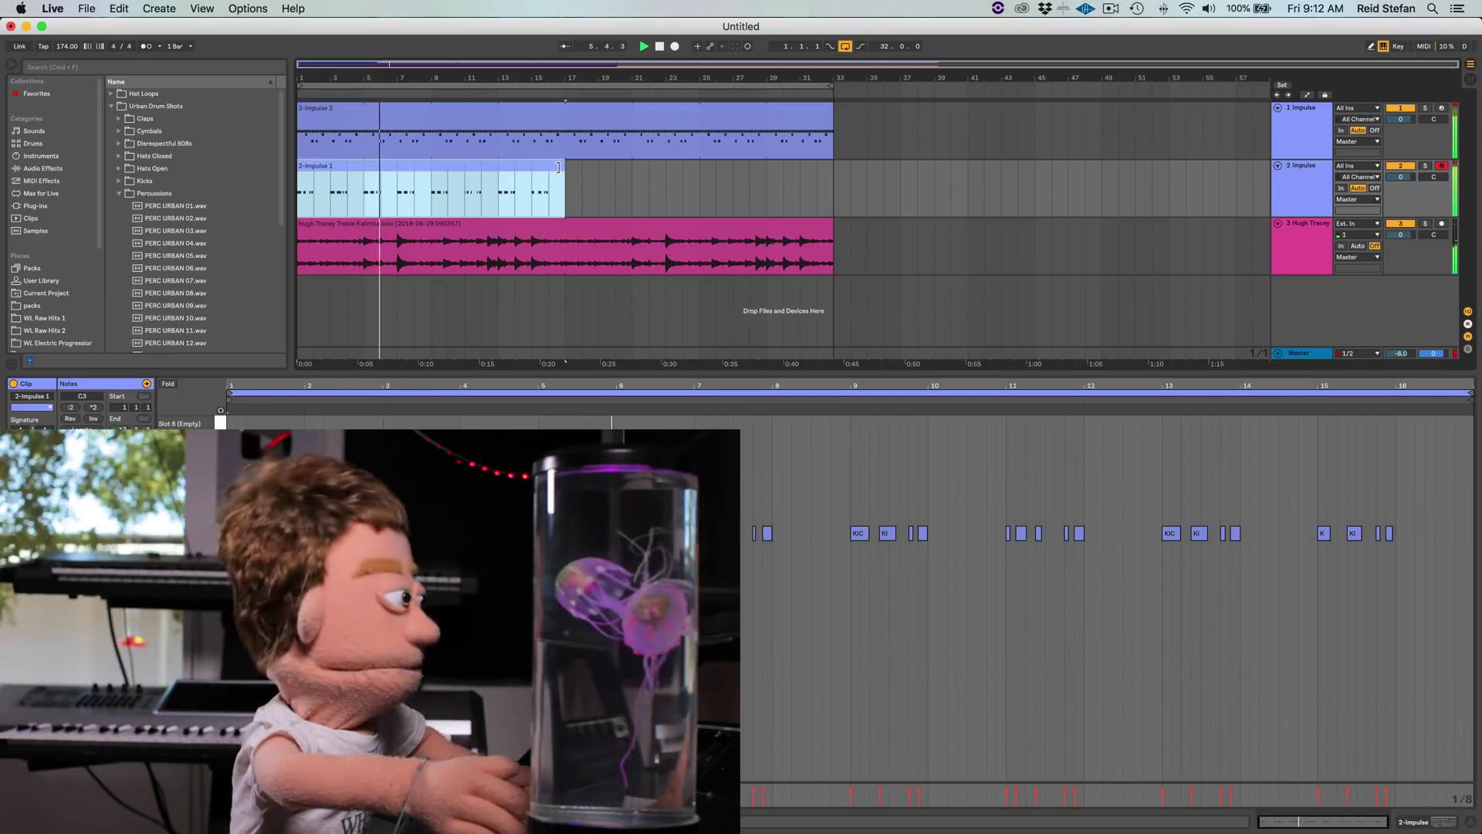
{"action": "left_click_drag", "start_coordinate": [564, 165], "coordinate": [830, 138]}
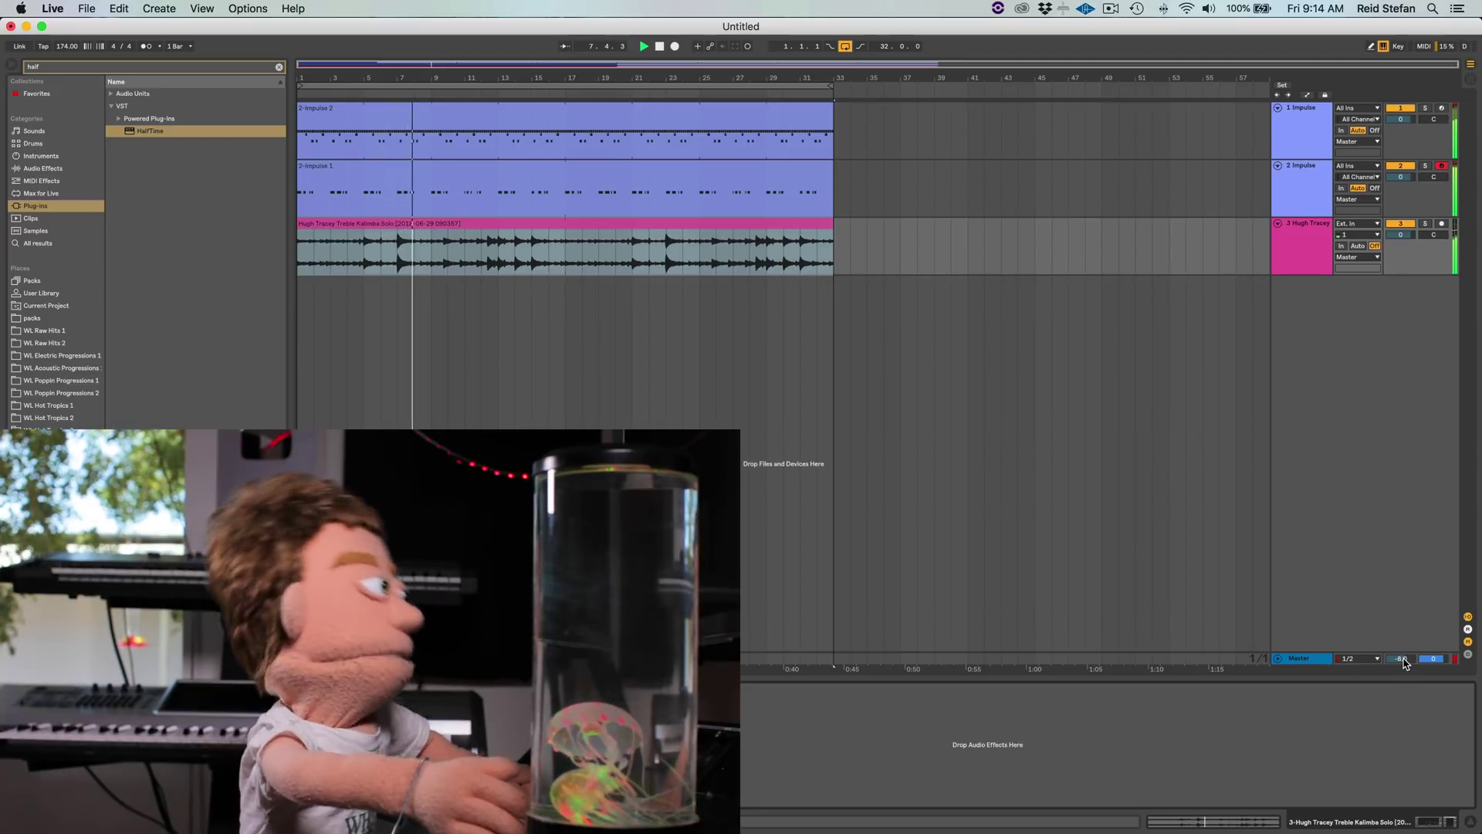
- Lower the master volume to -10 dB and add the HalfTime plug-in to the kalimba track
{"action": "left_click_drag", "start_coordinate": [1403, 662], "coordinate": [1404, 672]}
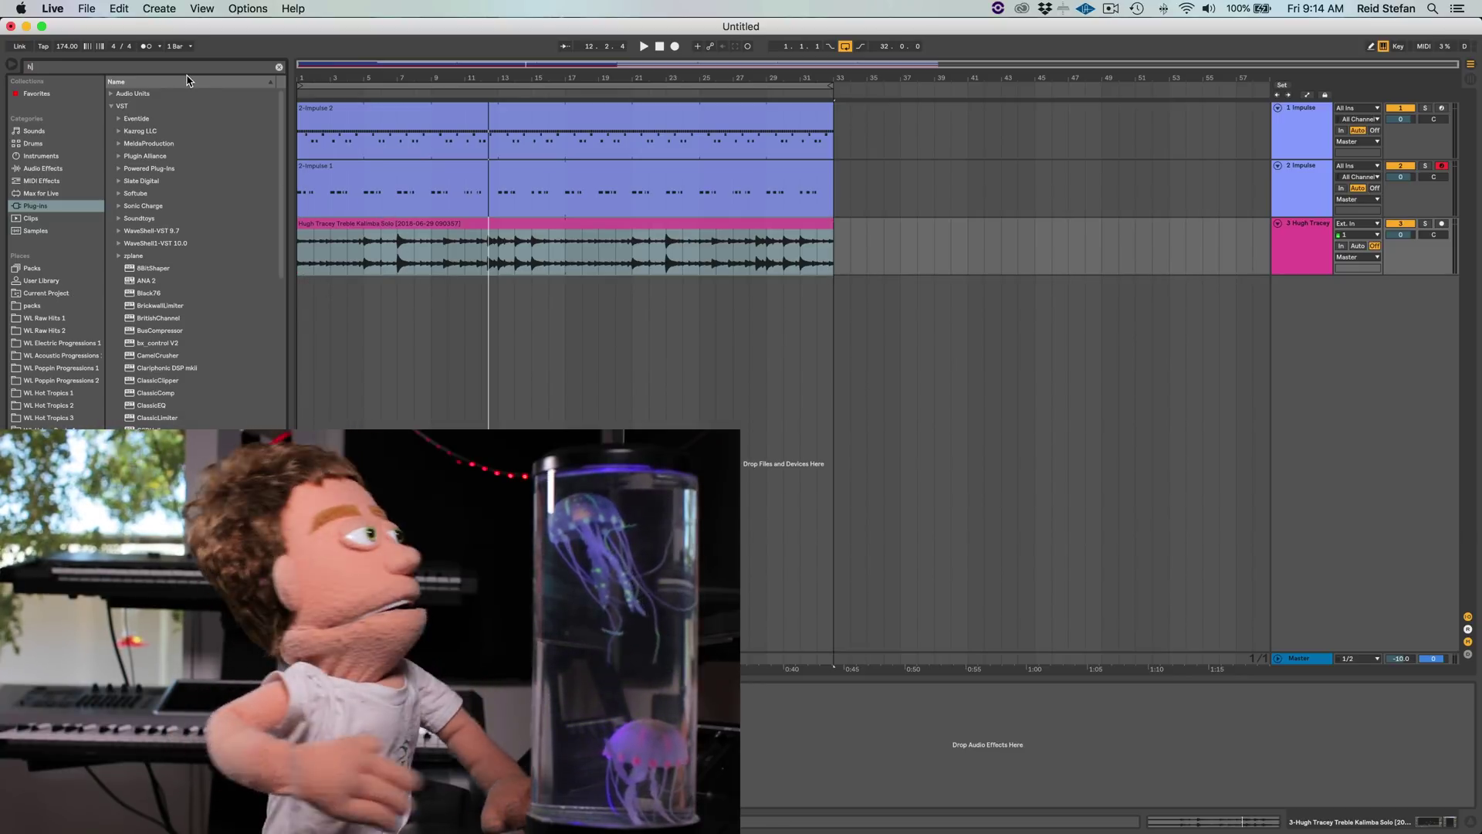
{"action": "type", "text": "alf"}
{"action": "left_click_drag", "start_coordinate": [141, 137], "coordinate": [390, 231]}
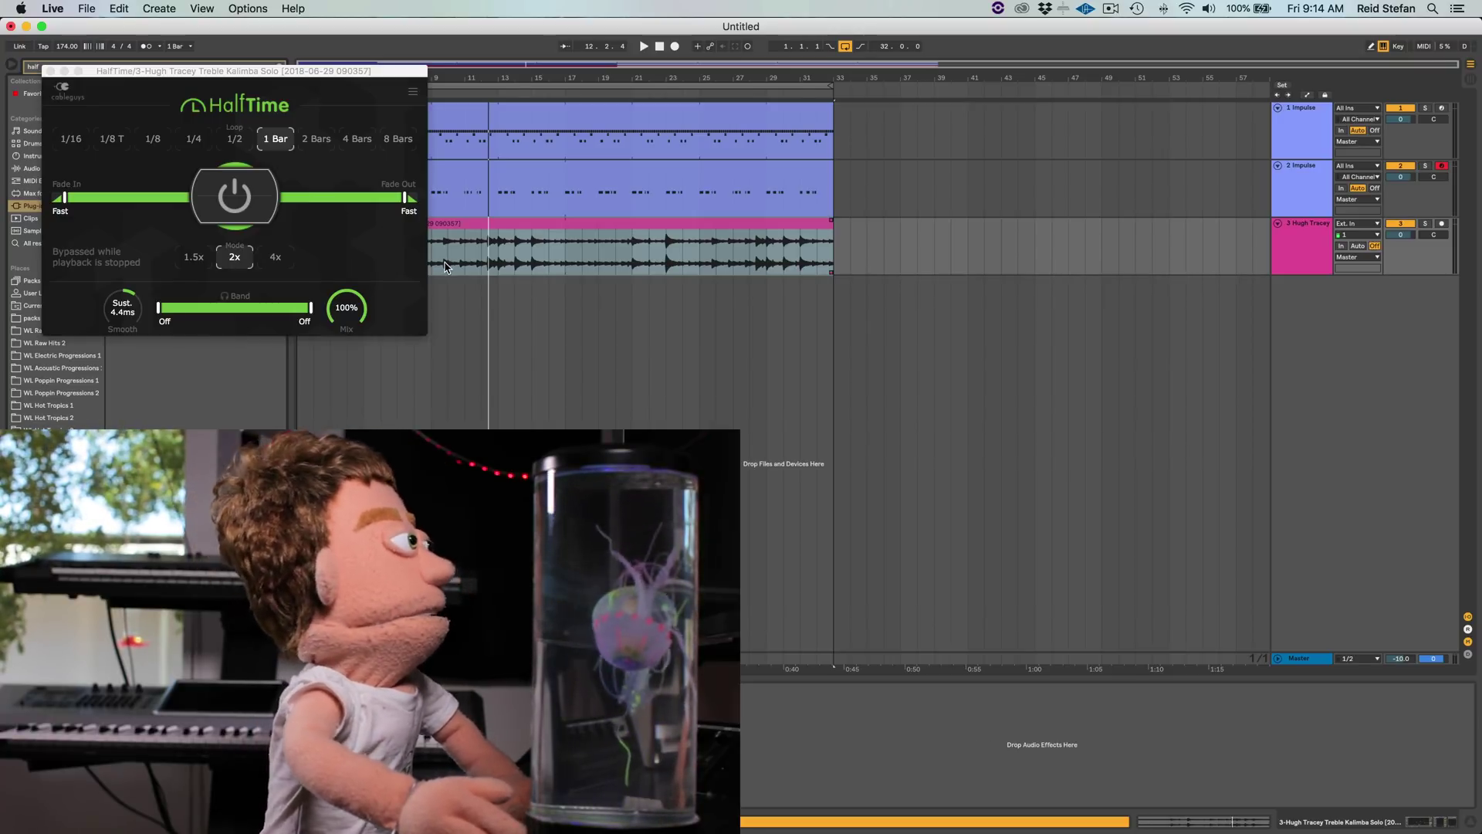
- Solo the kalimba track and audition HalfTime settings, ending on a 1/4 loop with the mix at 100%
{"action": "key", "text": "space"}
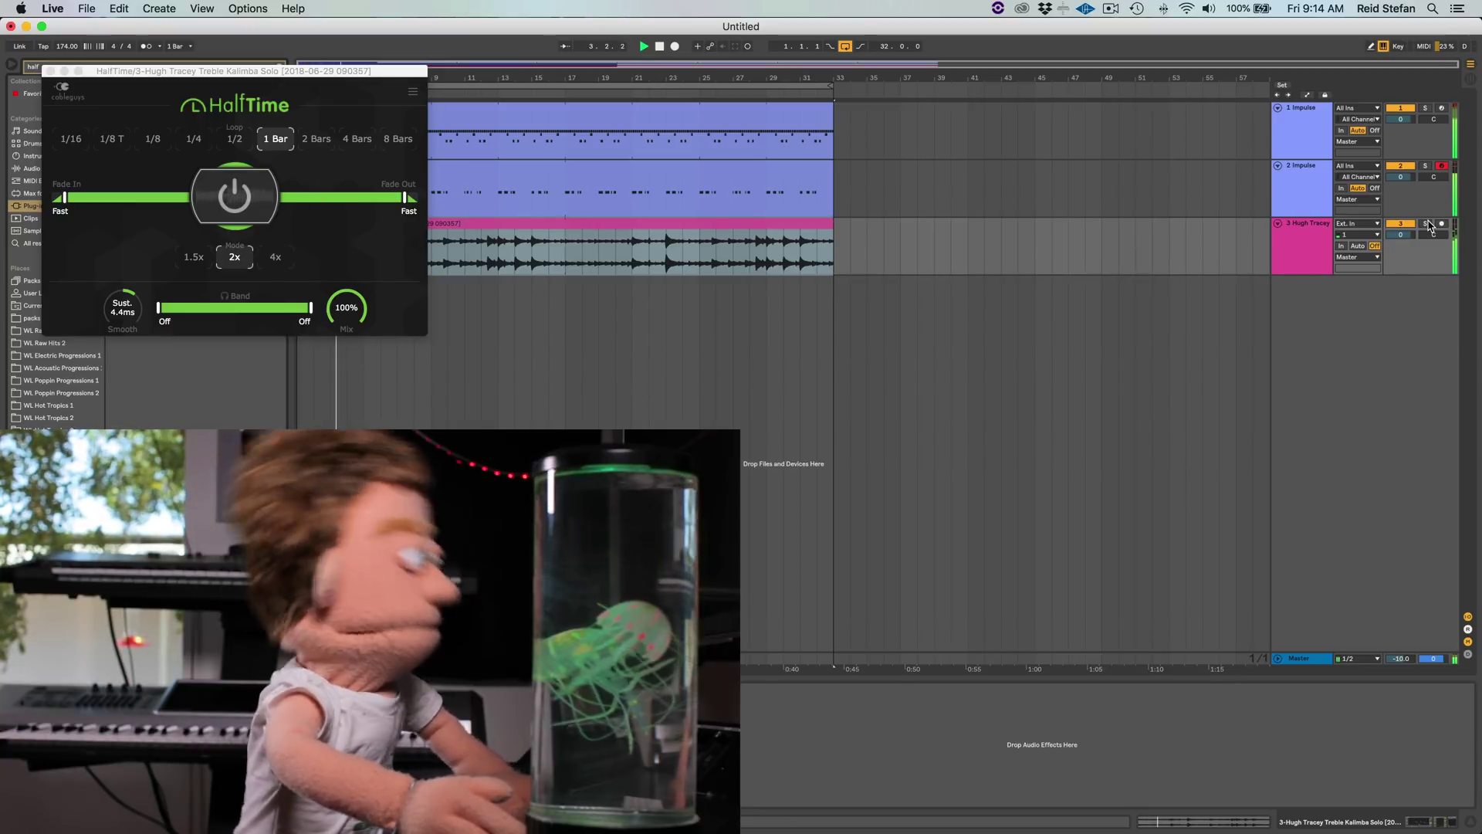
{"action": "left_click", "coordinate": [1426, 223]}
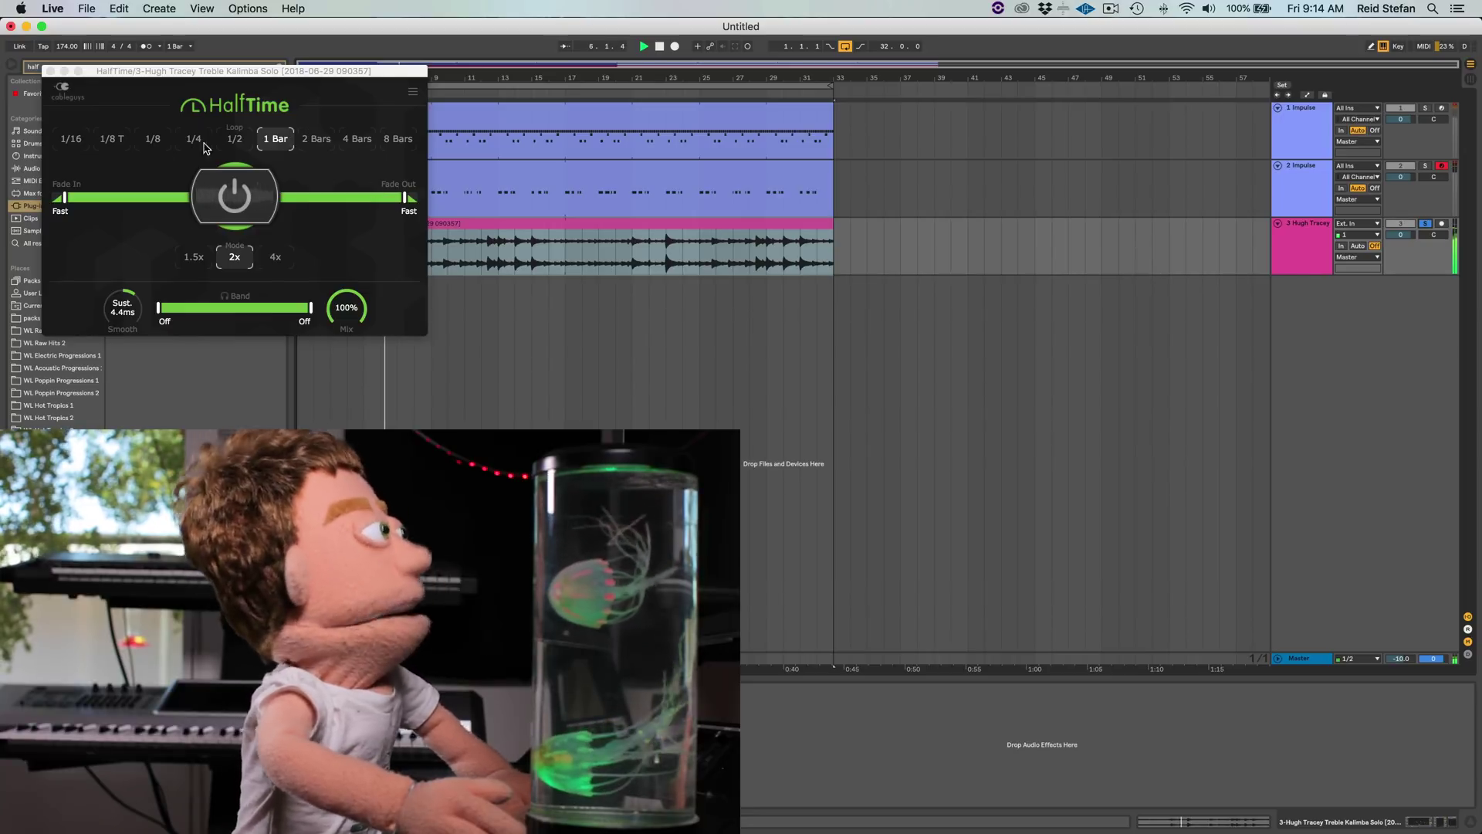
{"action": "left_click", "coordinate": [153, 139]}
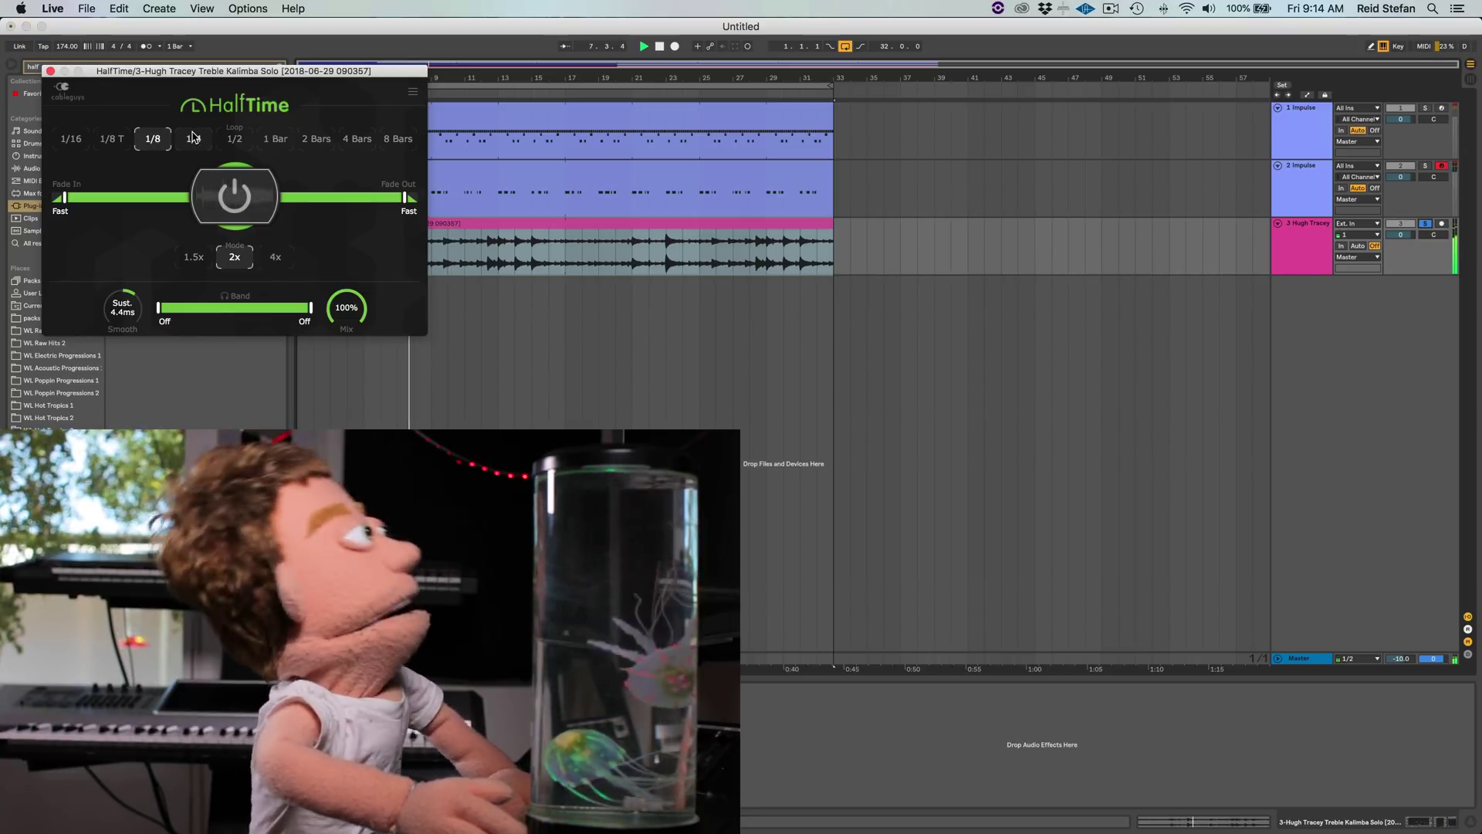
{"action": "left_click", "coordinate": [194, 139]}
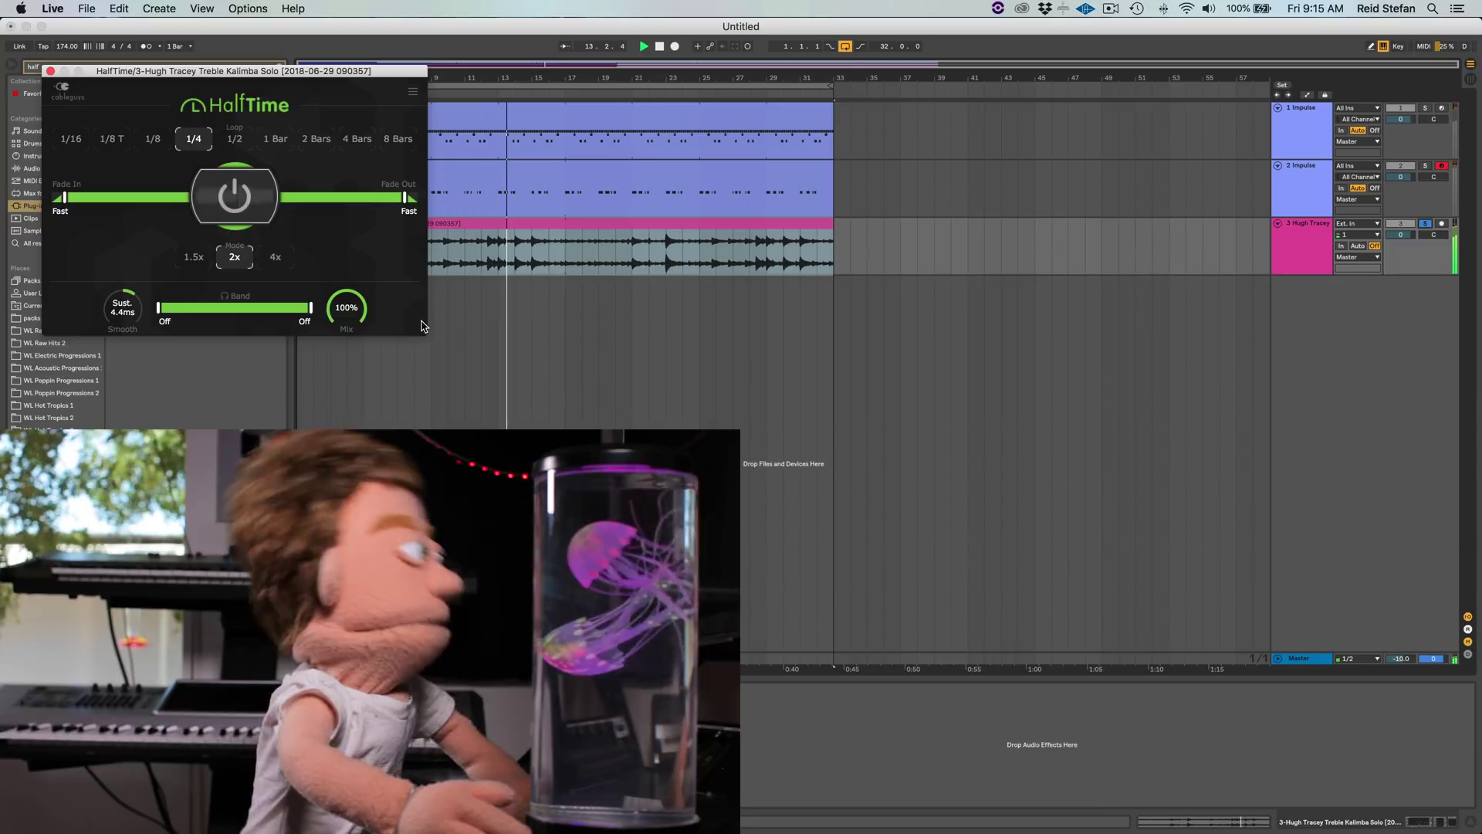
{"action": "left_click_drag", "start_coordinate": [346, 308], "coordinate": [347, 339]}
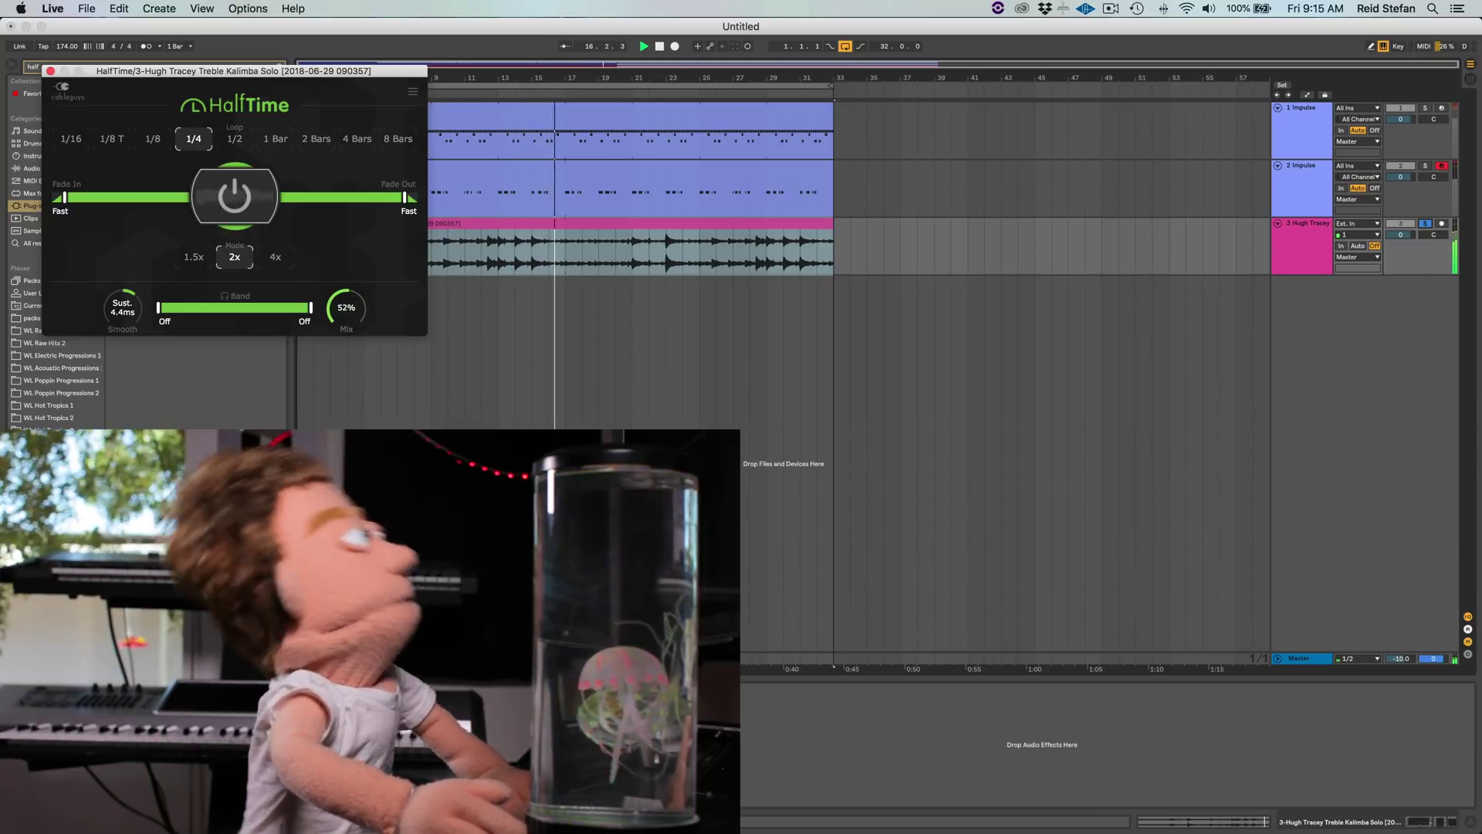
{"action": "mouse_move", "coordinate": [347, 339]}
{"action": "left_mouse_down"}
{"action": "mouse_move", "coordinate": [347, 378]}
{"action": "mouse_move", "coordinate": [343, 319]}
{"action": "left_mouse_up"}
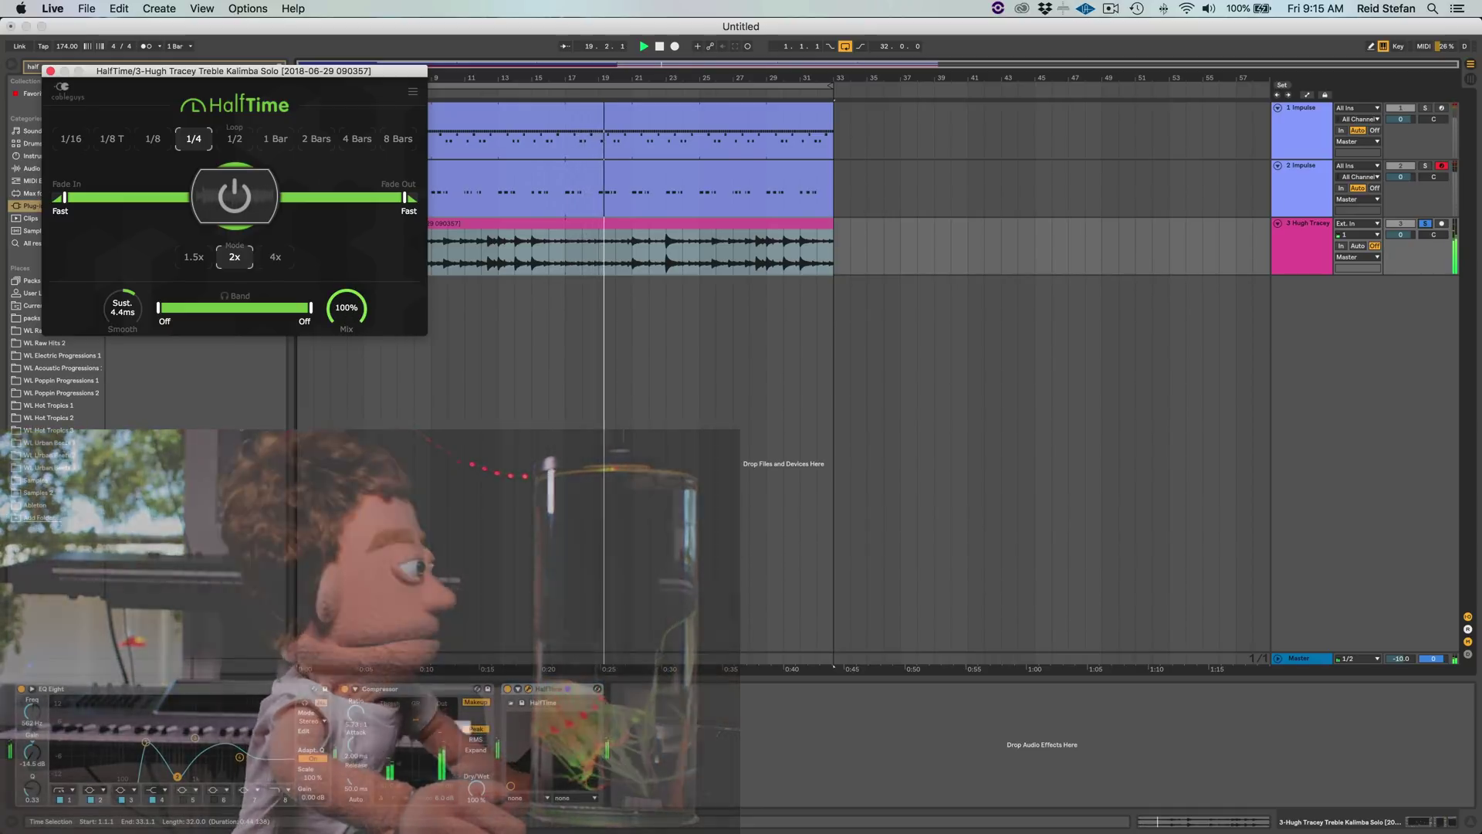
{"action": "key", "text": "space"}
- Group HalfTime into an Audio Effect Rack, add a second empty chain, name the HalfTime chain HALF and play back
{"action": "left_click", "coordinate": [575, 689]}
{"action": "key", "text": "super+g"}
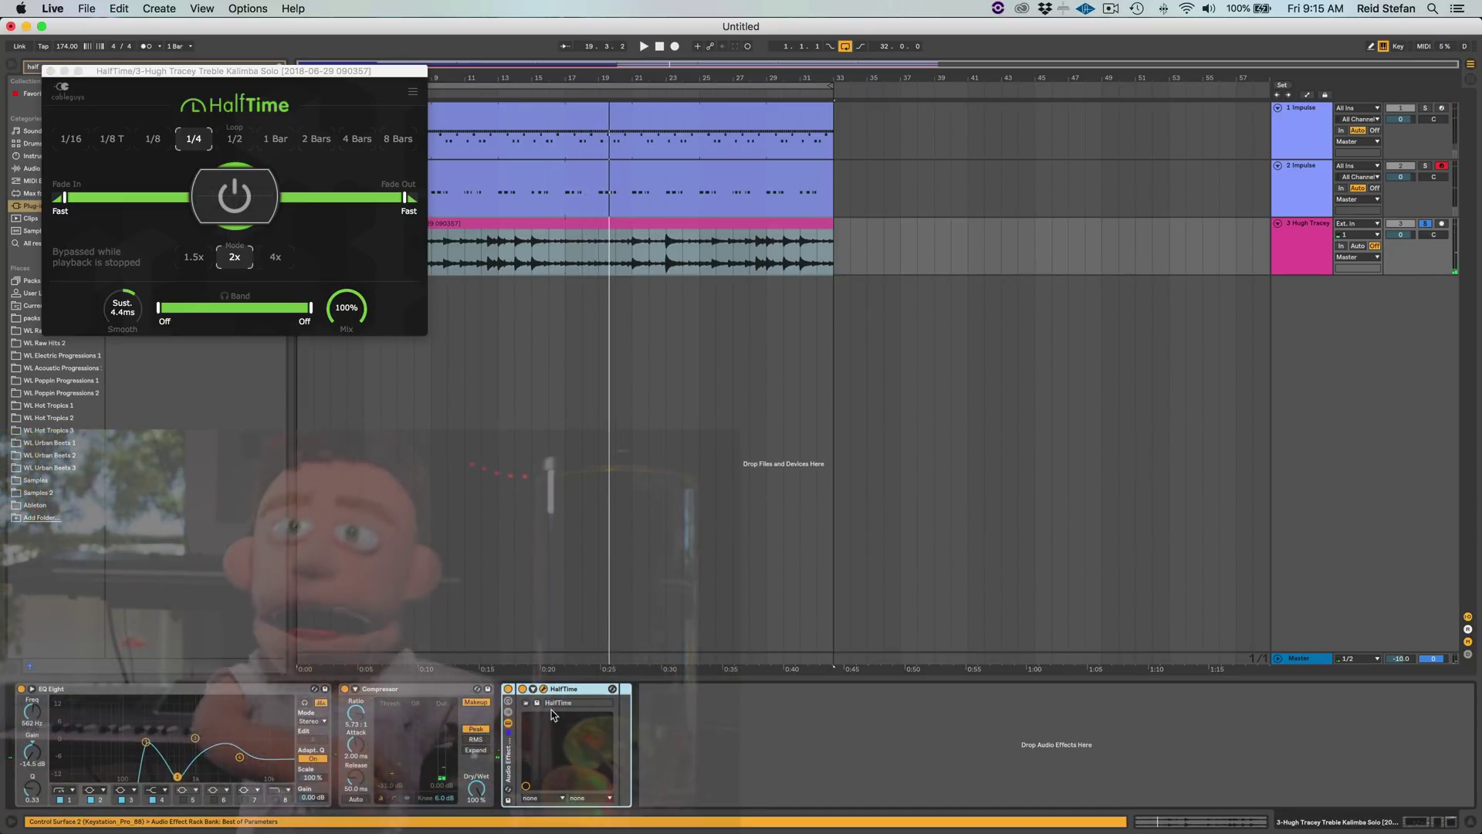
{"action": "left_click", "coordinate": [512, 714]}
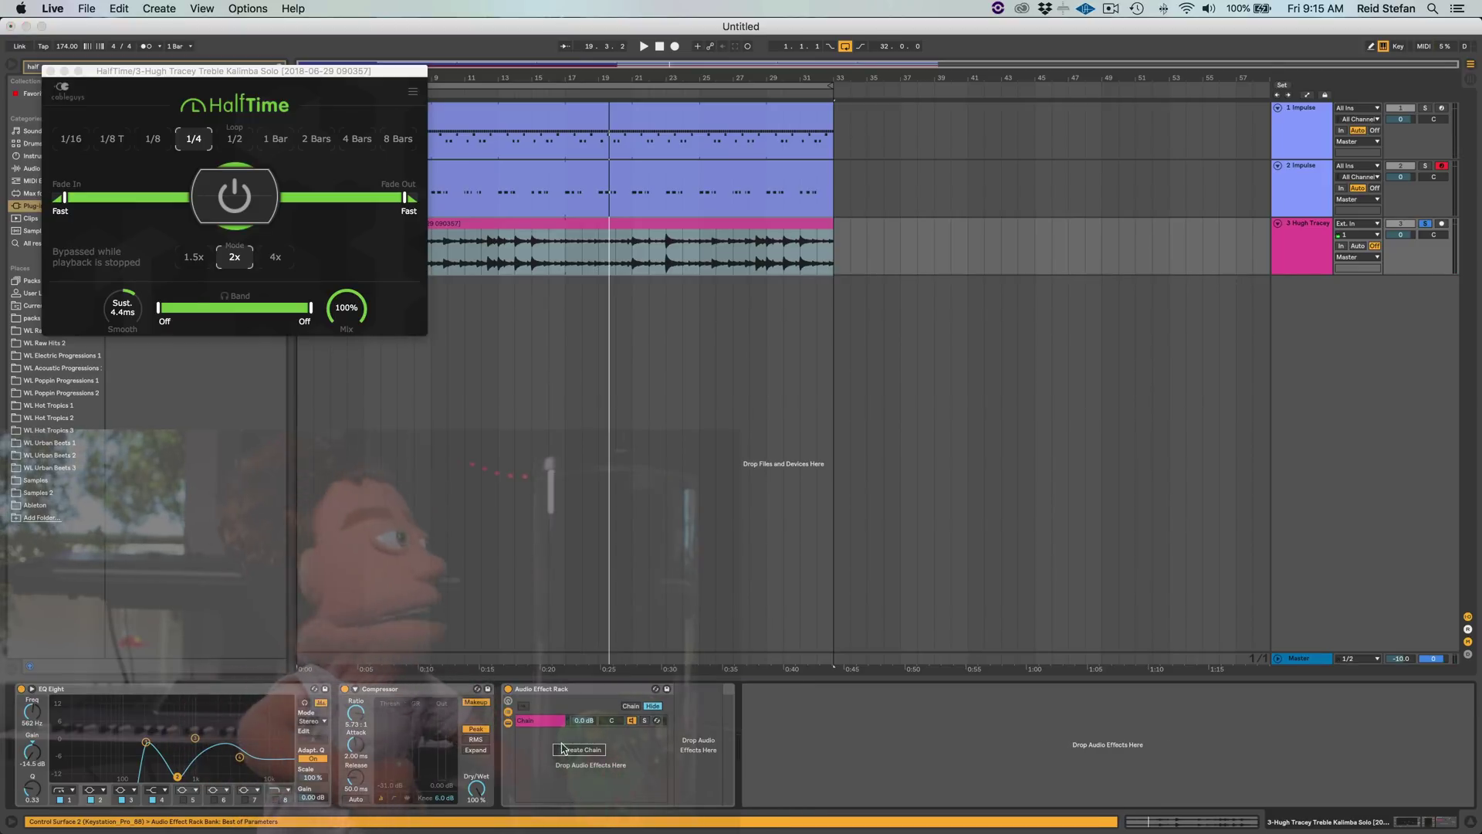
{"action": "left_click", "coordinate": [593, 754]}
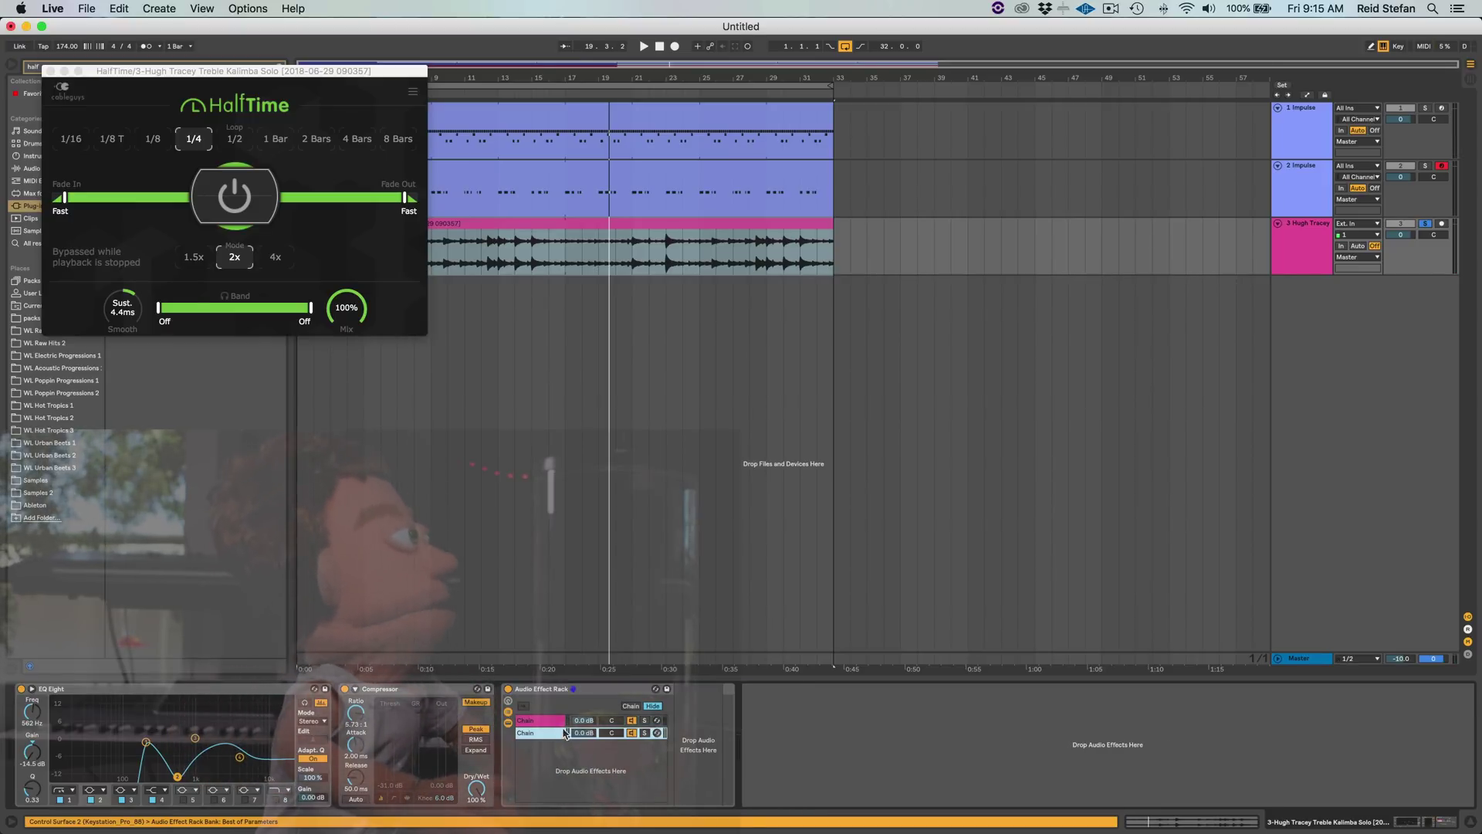
{"action": "left_click", "coordinate": [553, 720]}
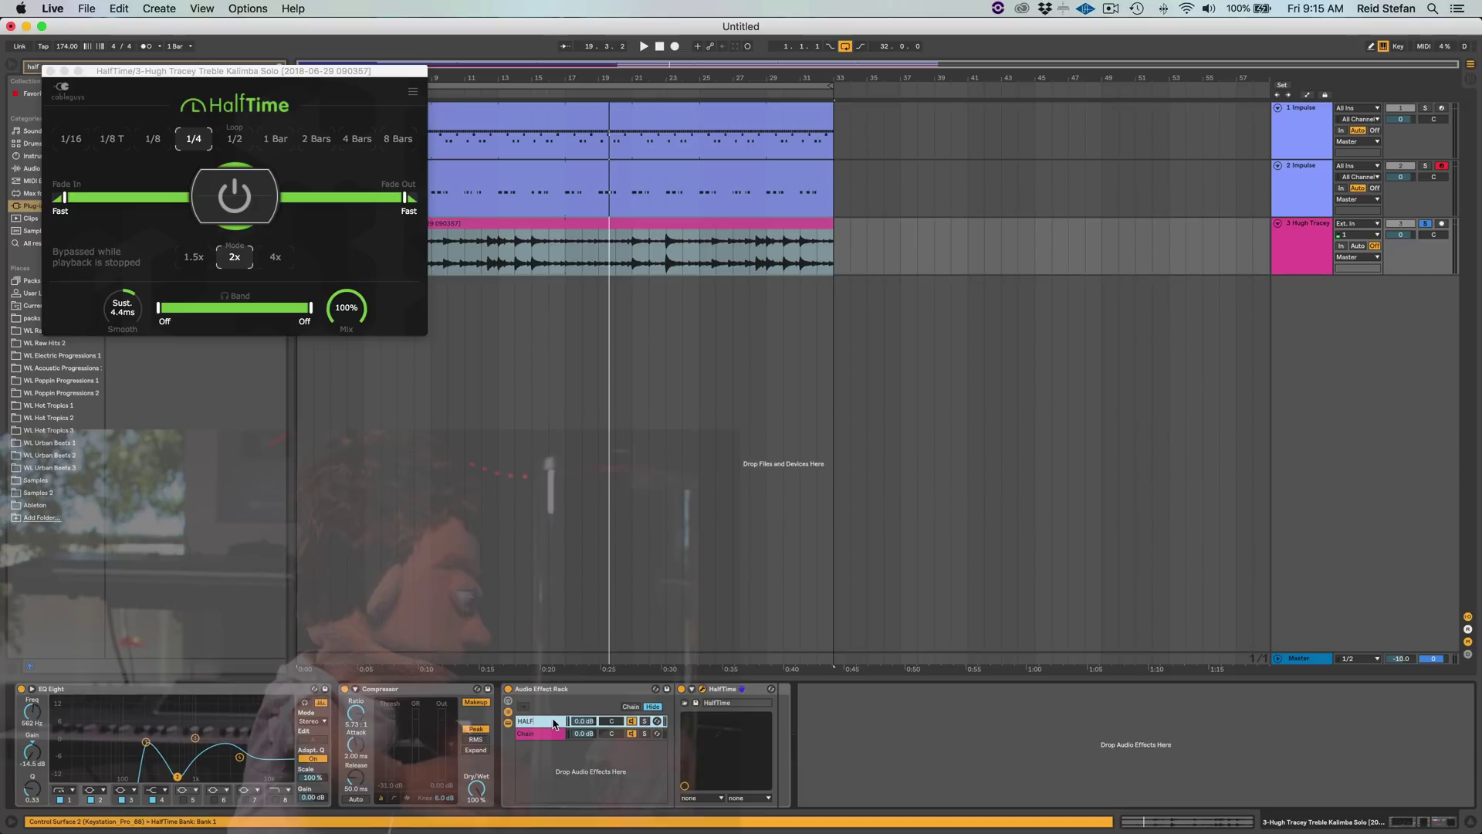
{"action": "key", "text": "space"}
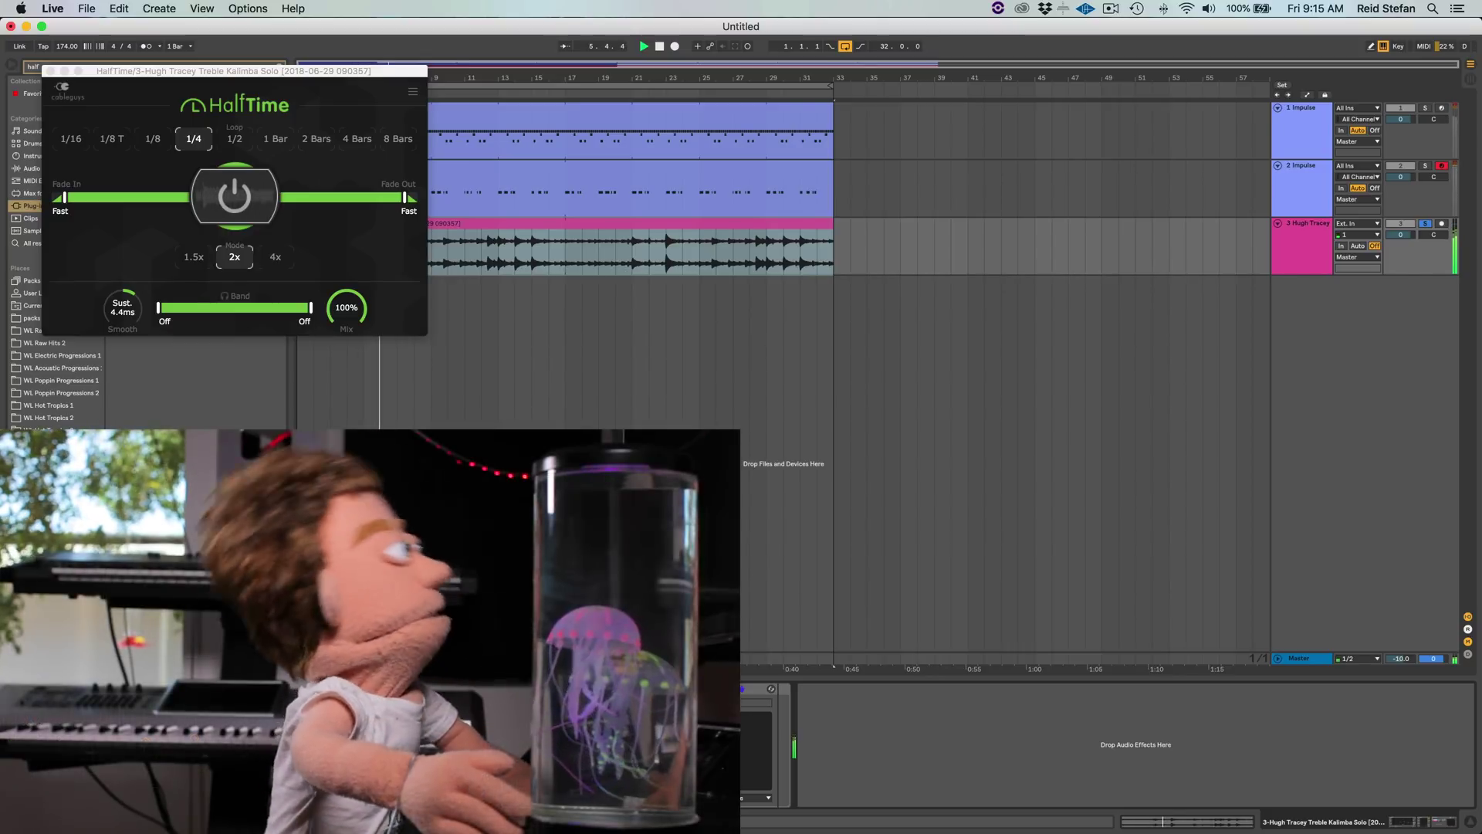
- Close the HalfTime plug-in window and unsolo the kalimba track
{"action": "key", "text": "Delete"}
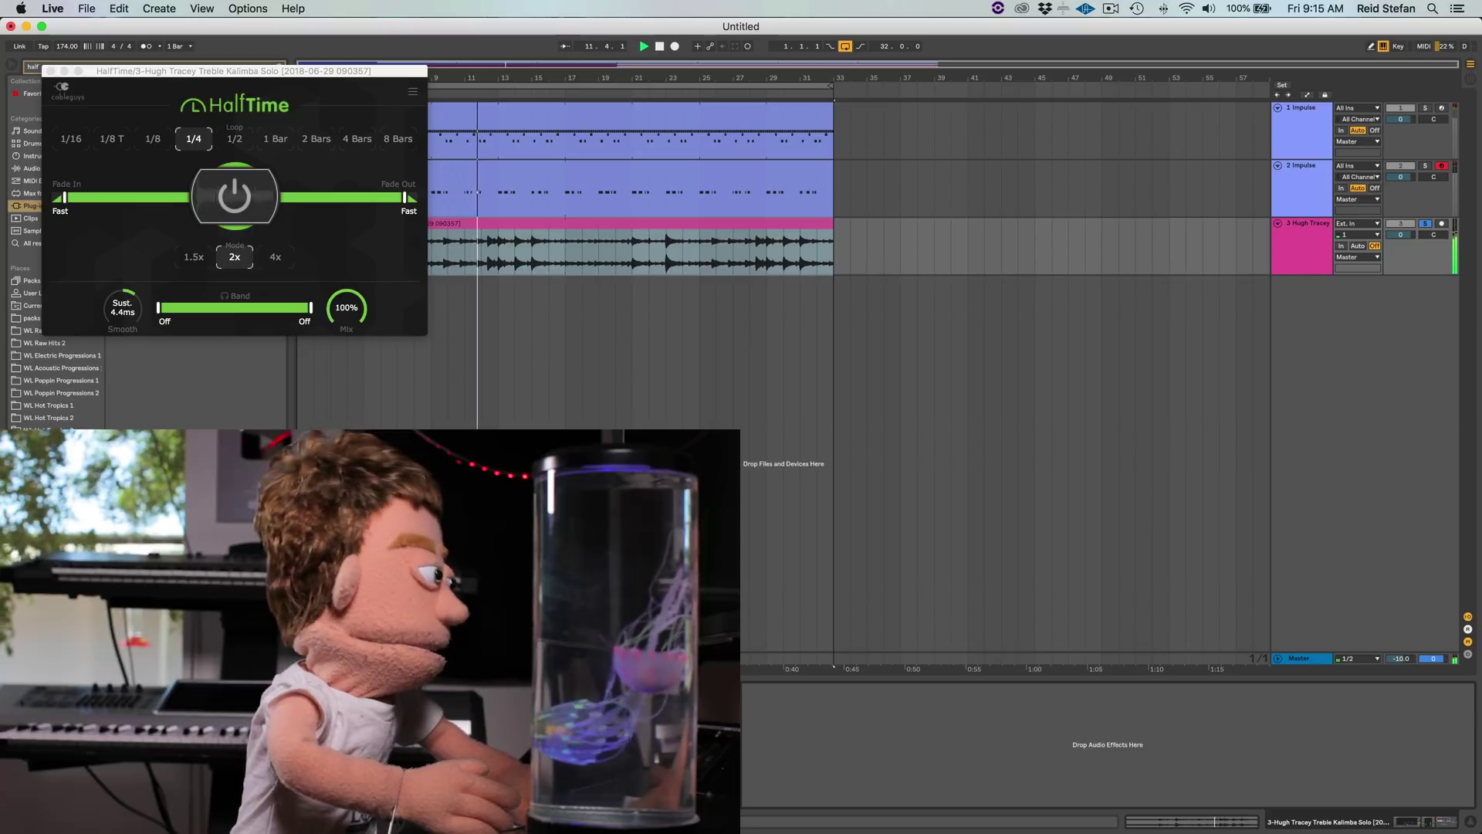
{"action": "left_click", "coordinate": [51, 71]}
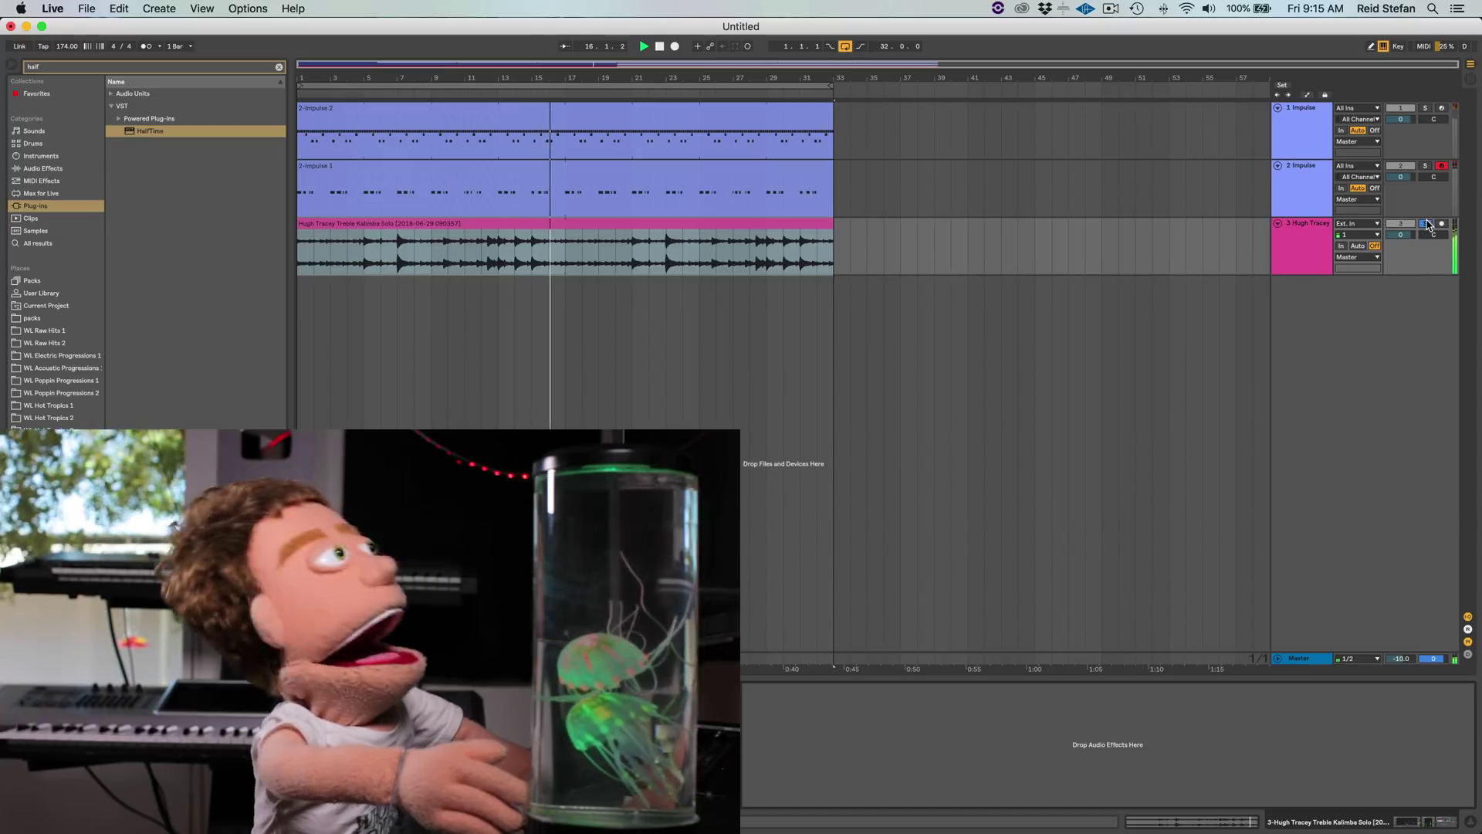
{"action": "left_click", "coordinate": [1426, 224]}
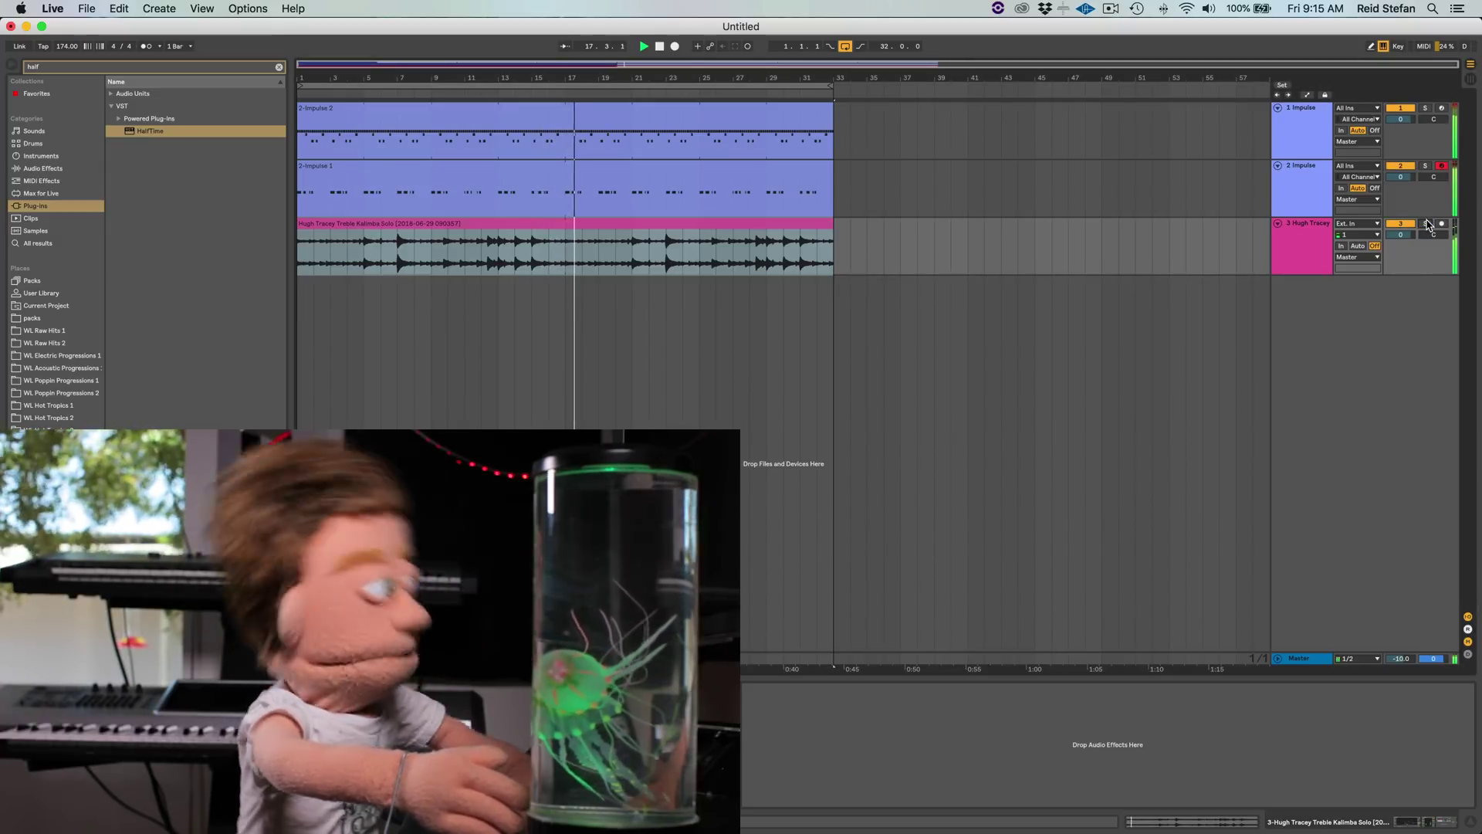
- Insert a new MIDI track below the second Impulse track
{"action": "left_click", "coordinate": [1299, 195]}
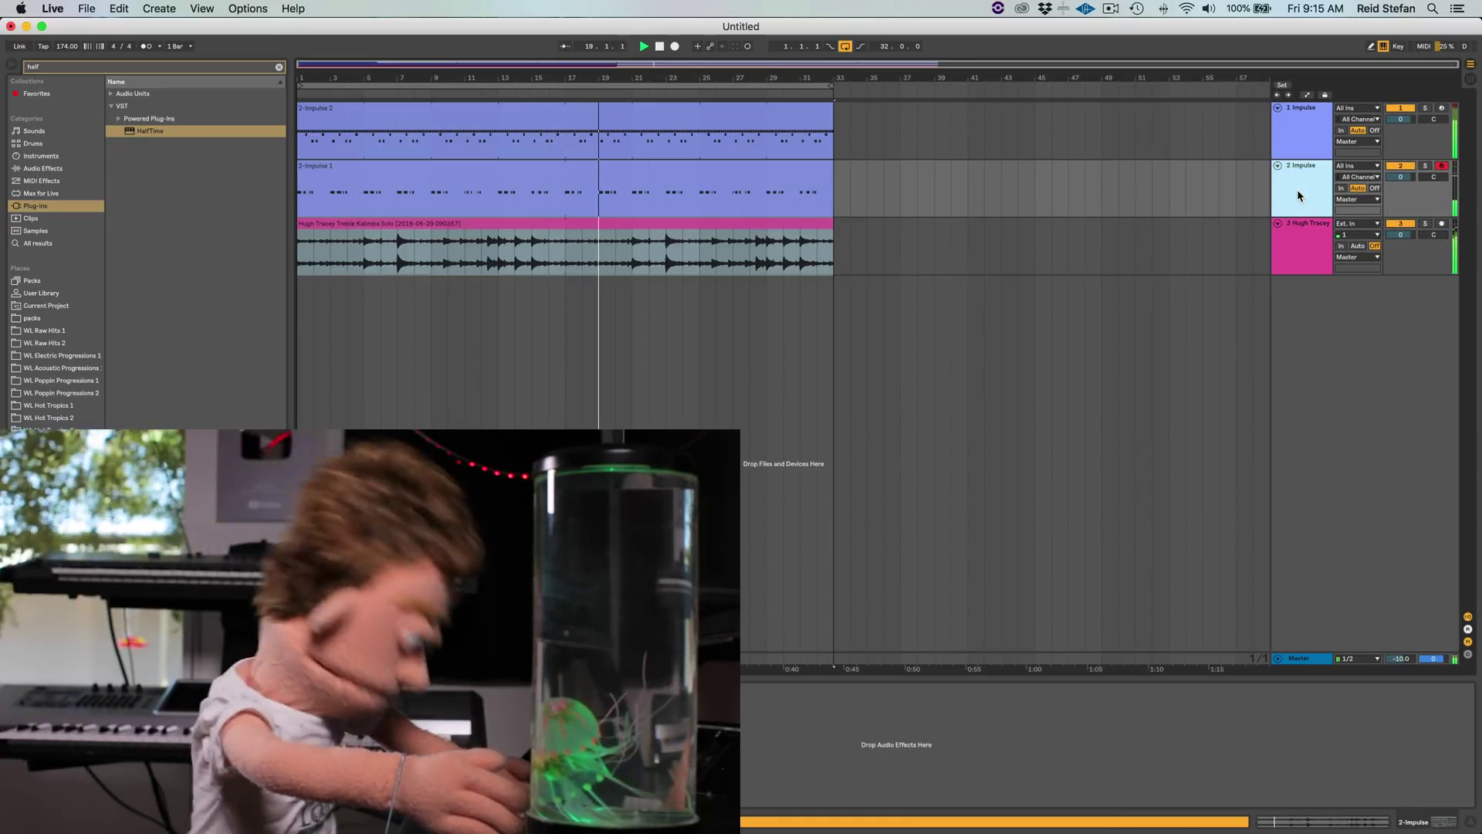
{"action": "key", "text": "super+shift+t"}
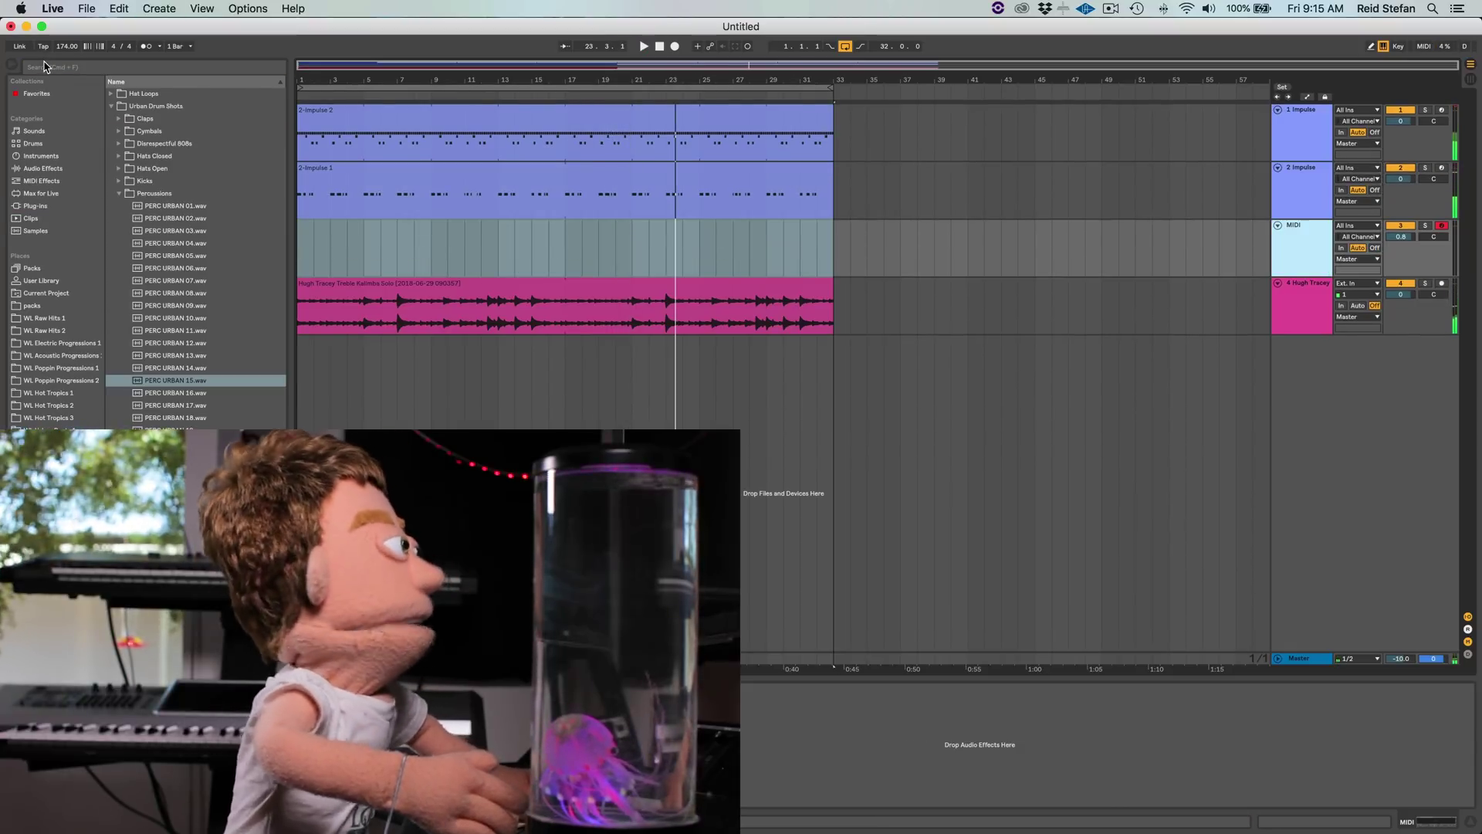
- Search the instruments for "grand", load Grand Piano.adg onto the new MIDI track and play the beat back
{"action": "left_click", "coordinate": [44, 66]}
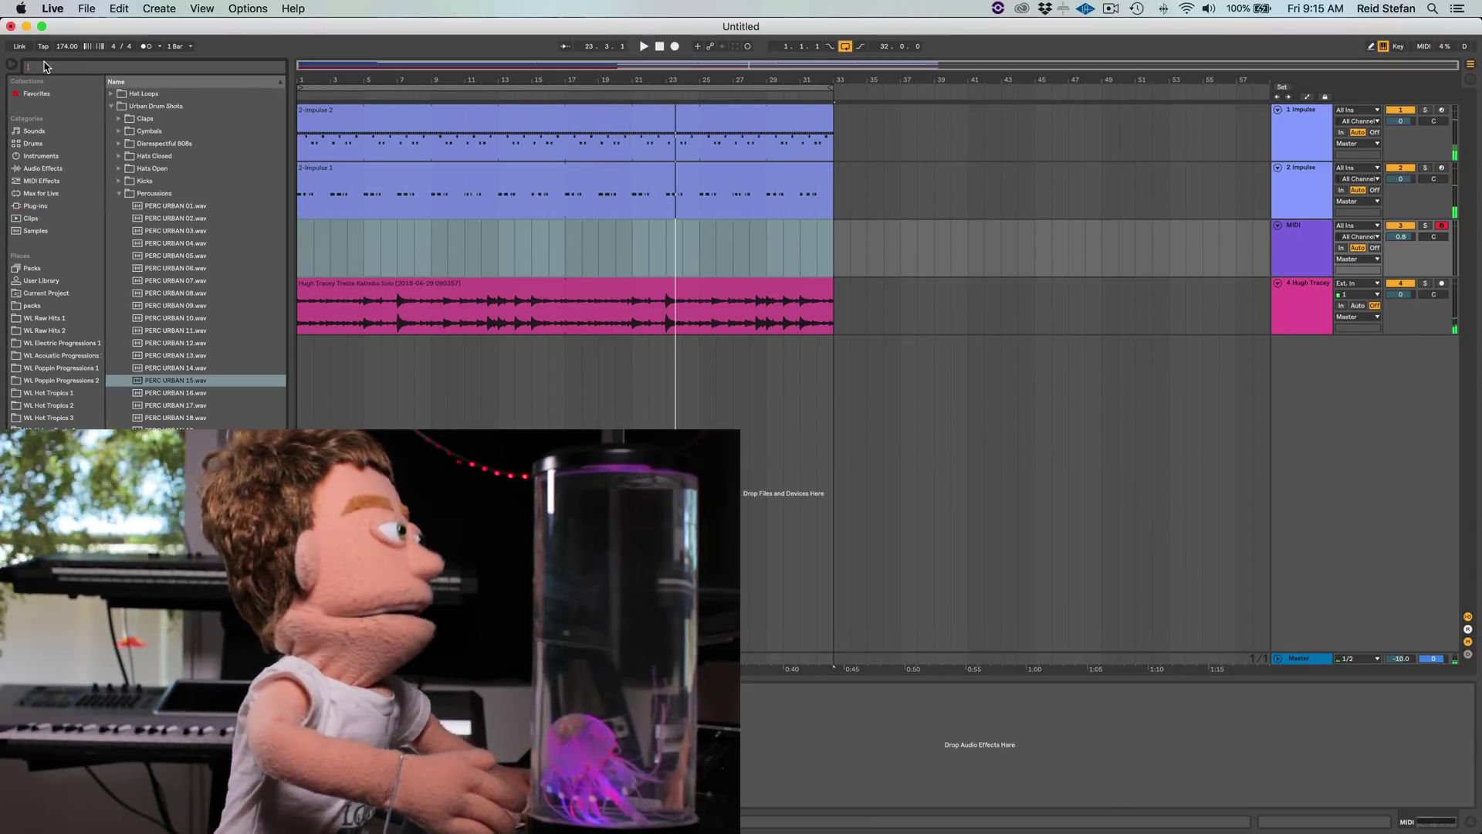
{"action": "type", "text": "grand"}
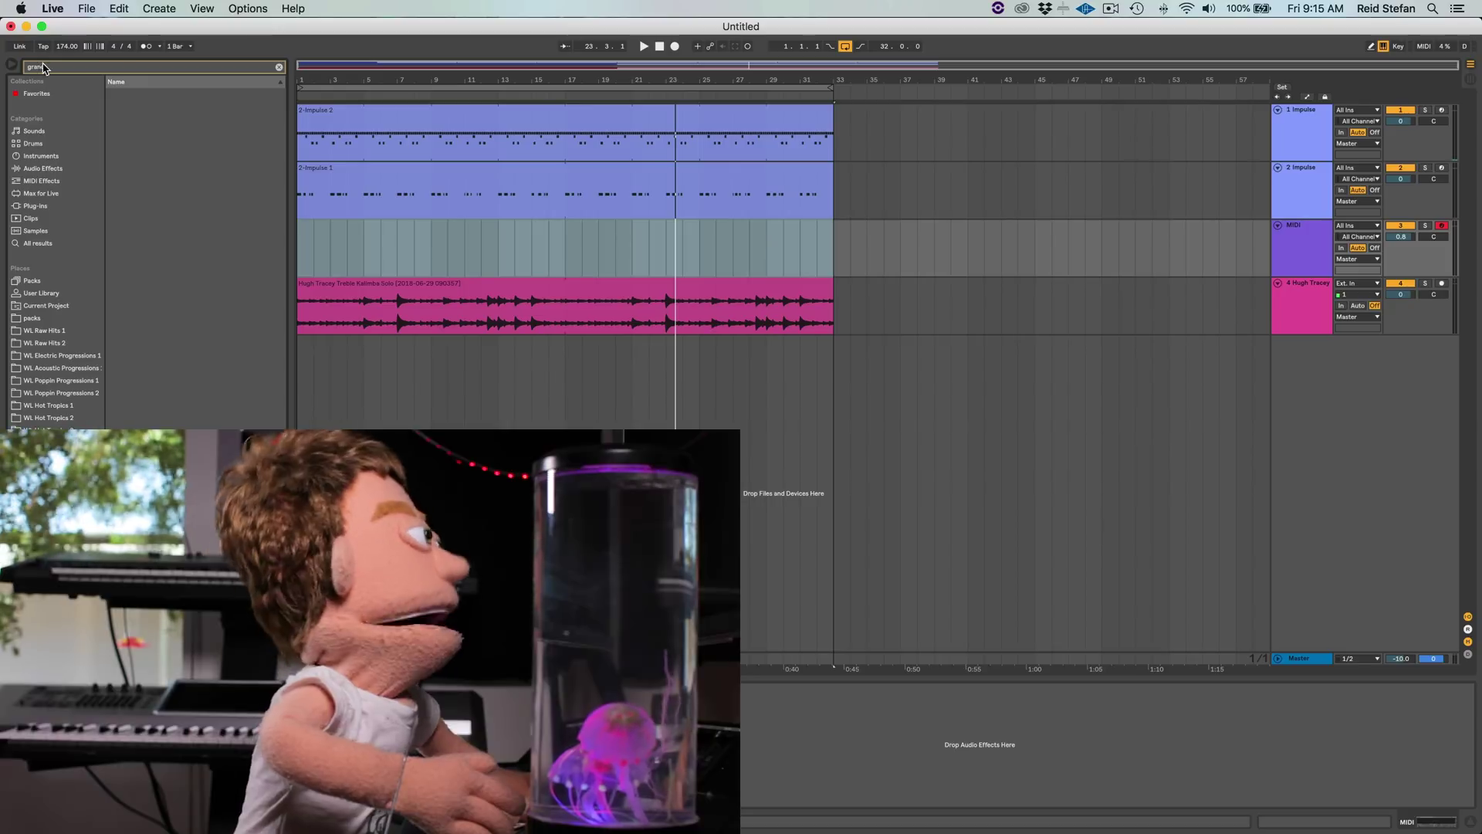
{"action": "left_click", "coordinate": [51, 154]}
{"action": "double_click", "coordinate": [145, 142]}
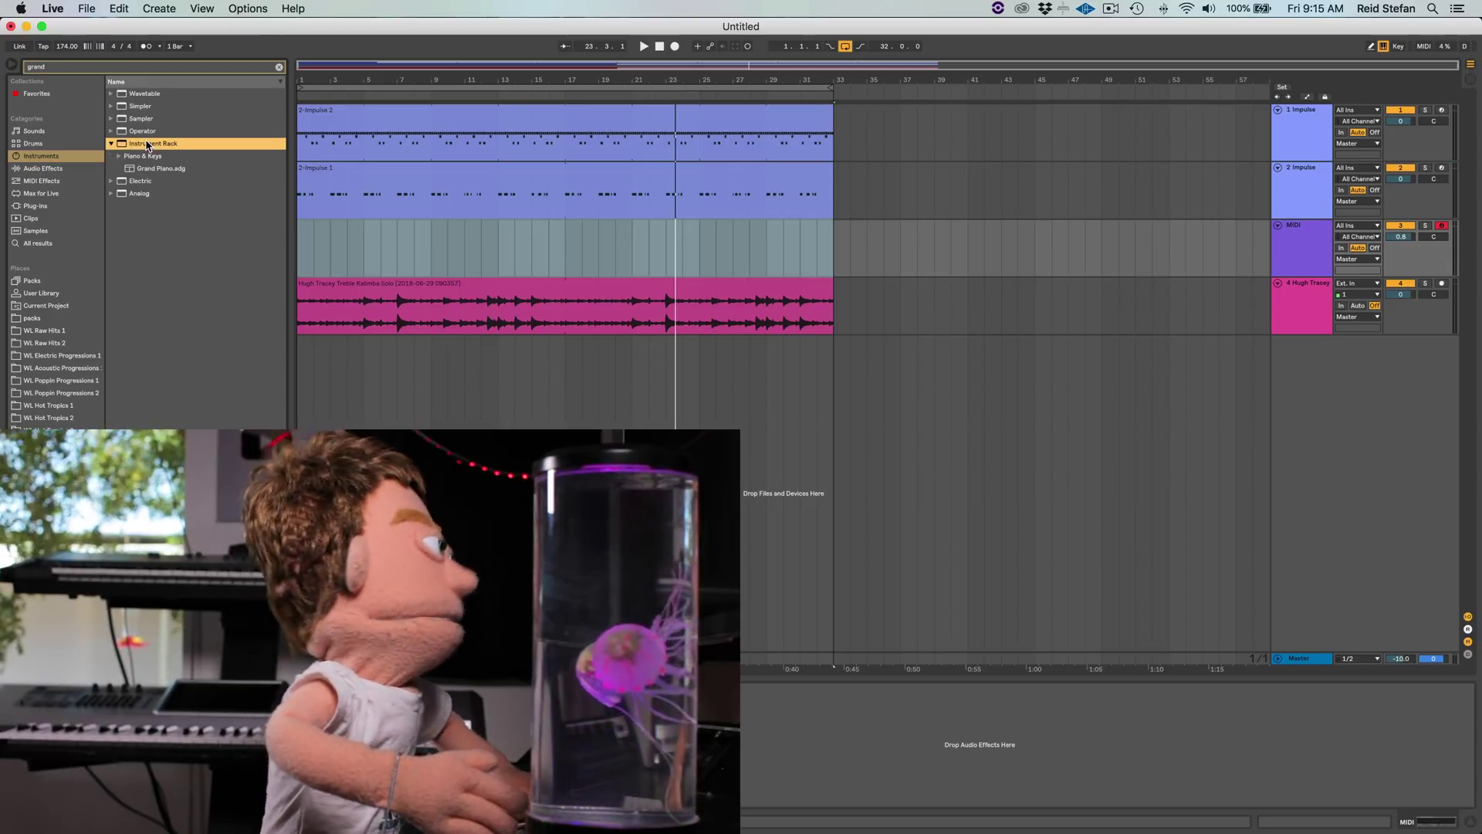
{"action": "left_click", "coordinate": [151, 159]}
{"action": "left_click", "coordinate": [152, 164]}
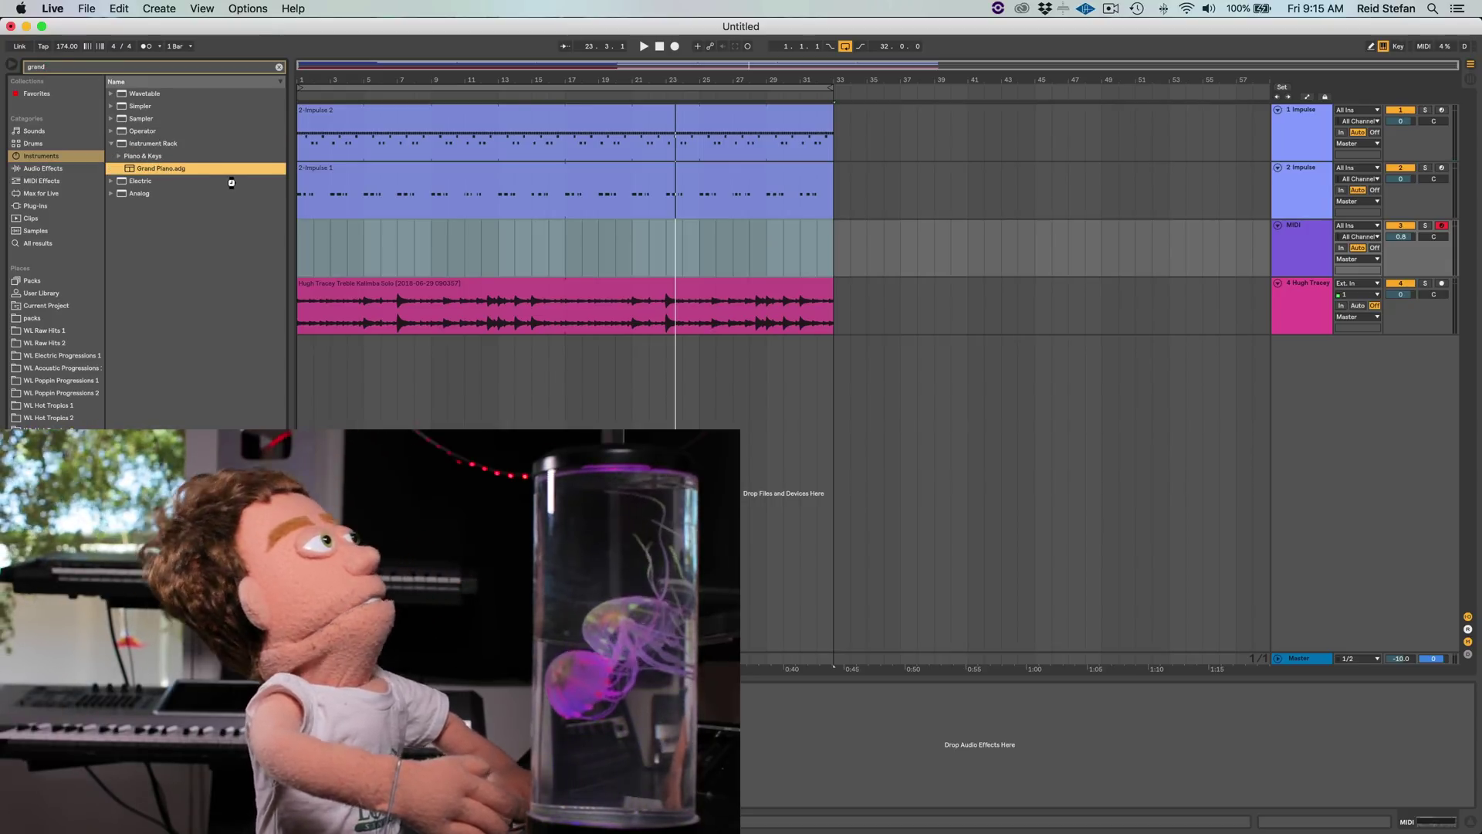
{"action": "key", "text": "space"}
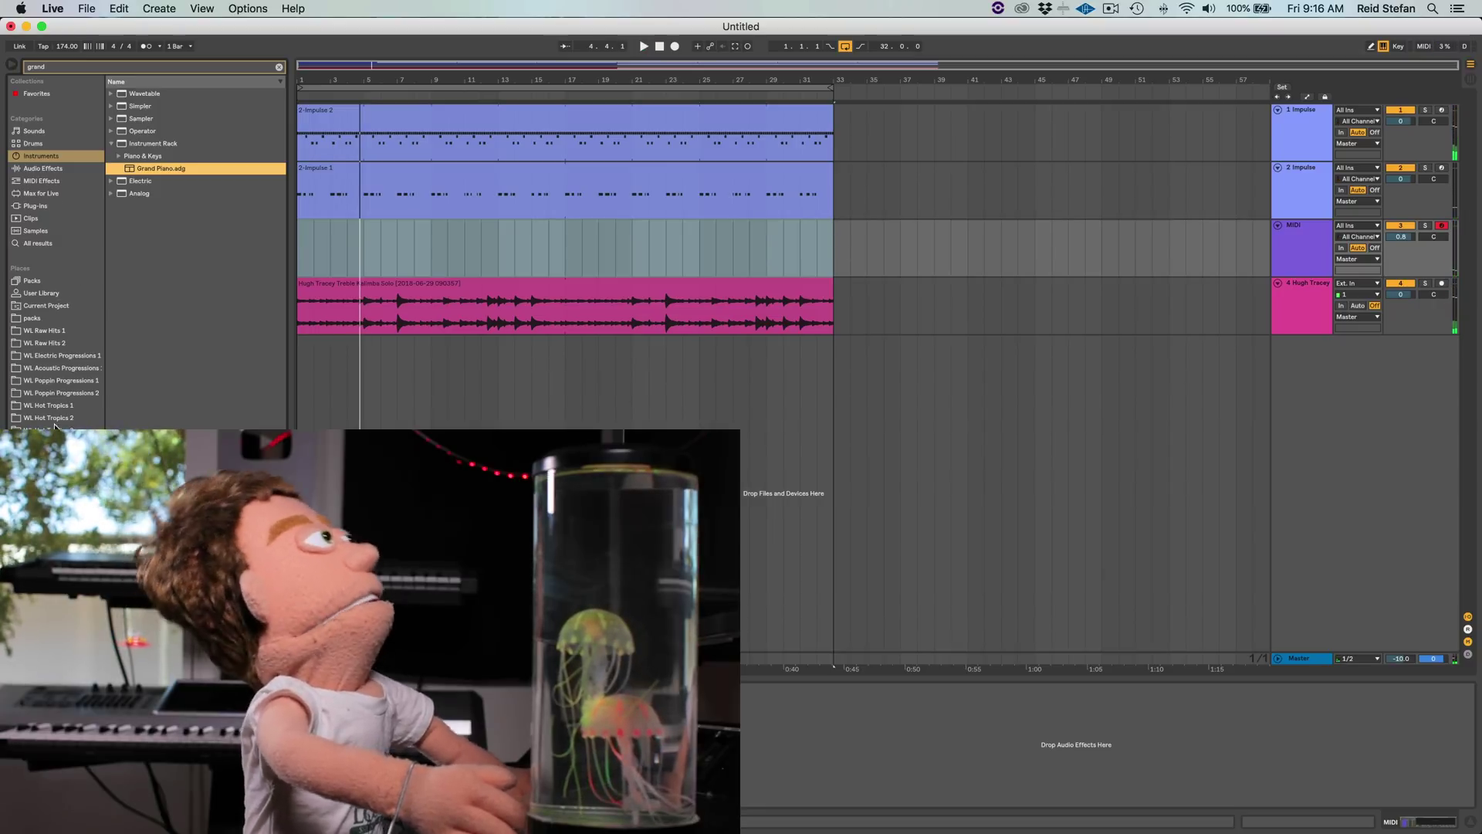
- Audition samples in the Disrespectful 808s folder and load 808 01 C.wav onto the new MIDI track
{"action": "key", "text": "Escape"}
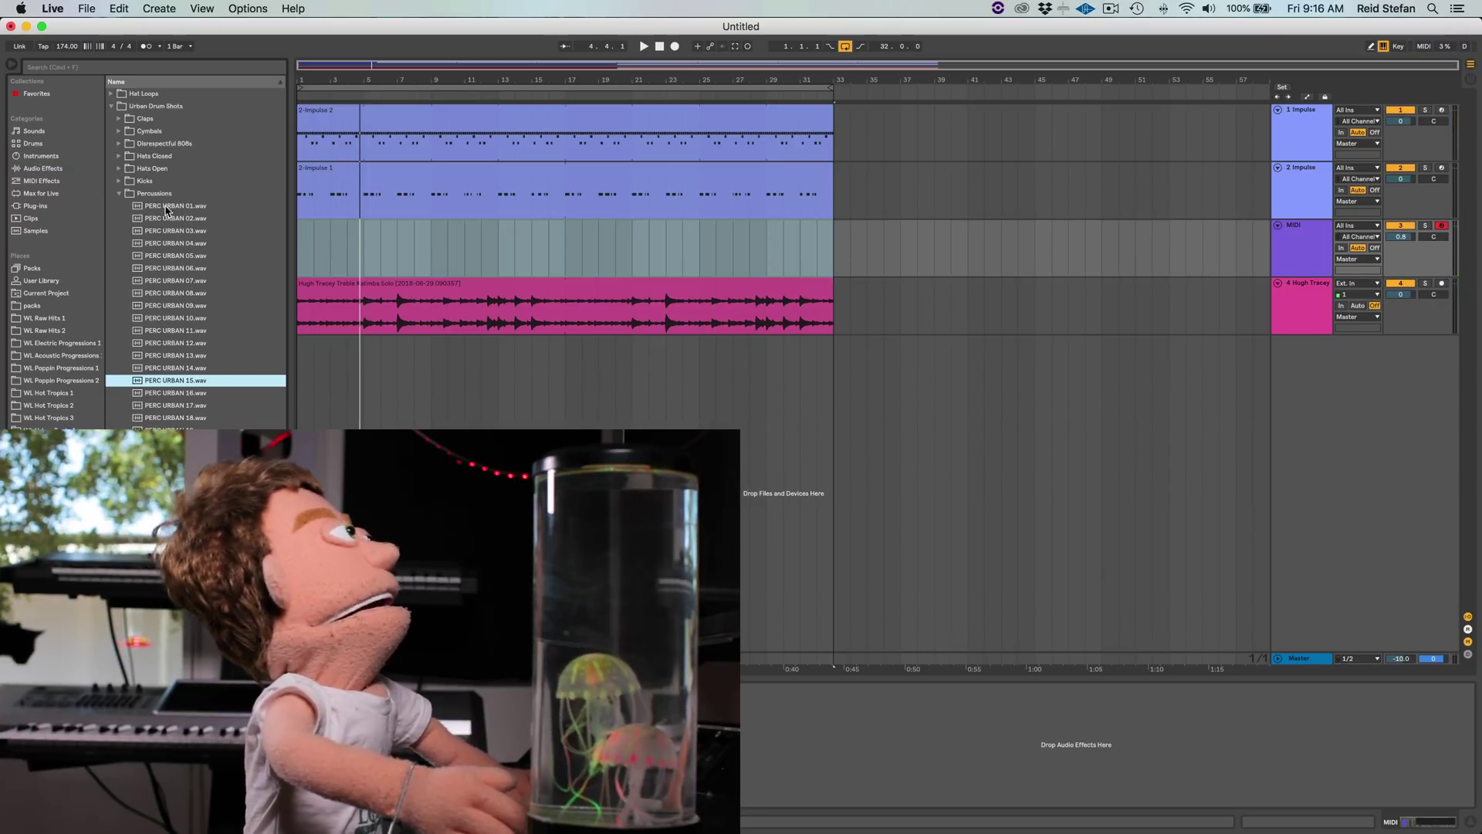
{"action": "left_click", "coordinate": [168, 145]}
{"action": "key", "text": "Right"}
{"action": "key", "text": "Down"}
{"action": "key", "text": "Down"}
{"action": "key", "text": "Down"}
{"action": "key", "text": "Down"}
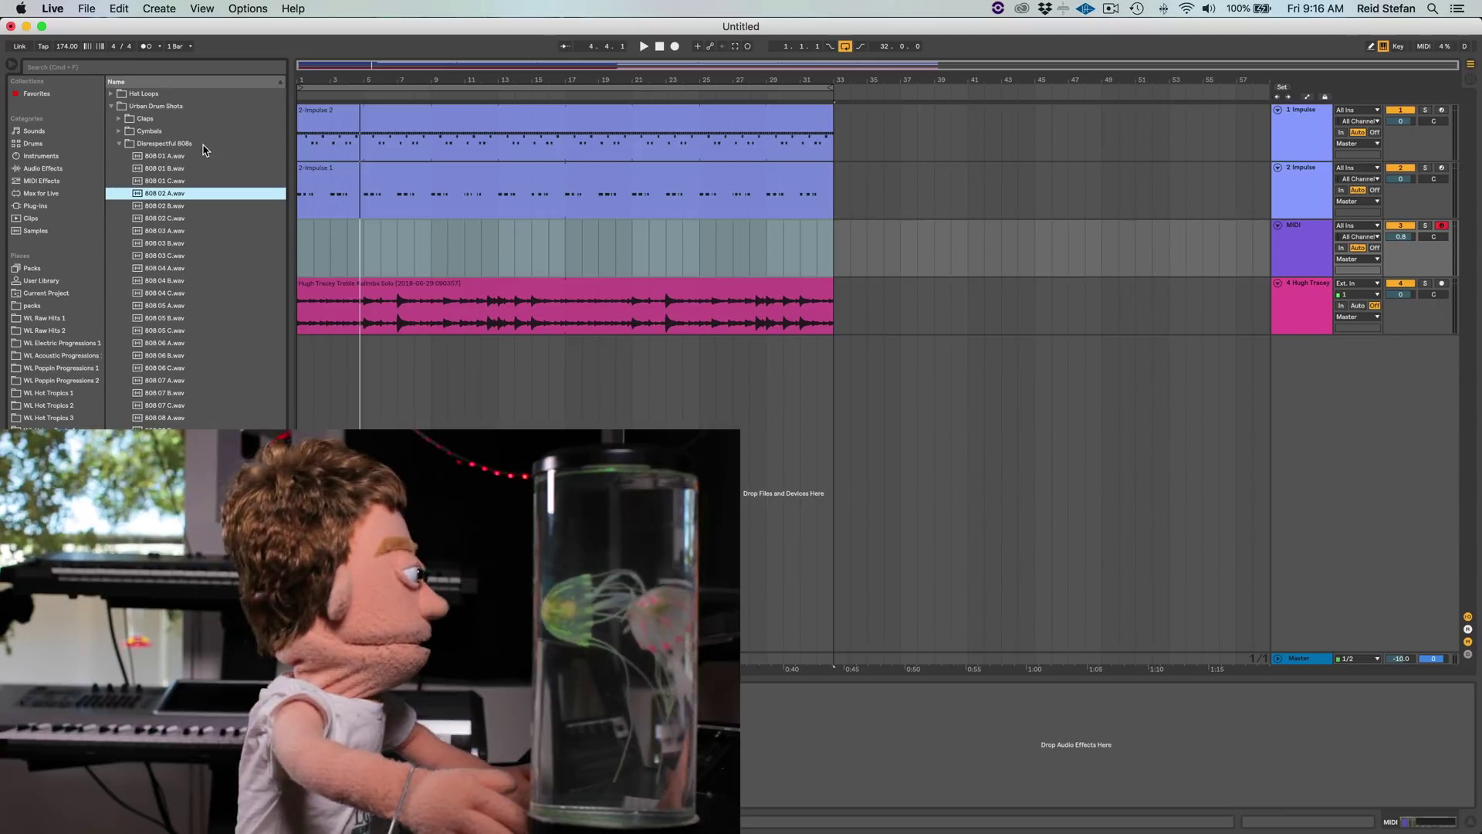
{"action": "key", "text": "Up"}
{"action": "key", "text": "Down"}
{"action": "key", "text": "Down"}
{"action": "key", "text": "Down"}
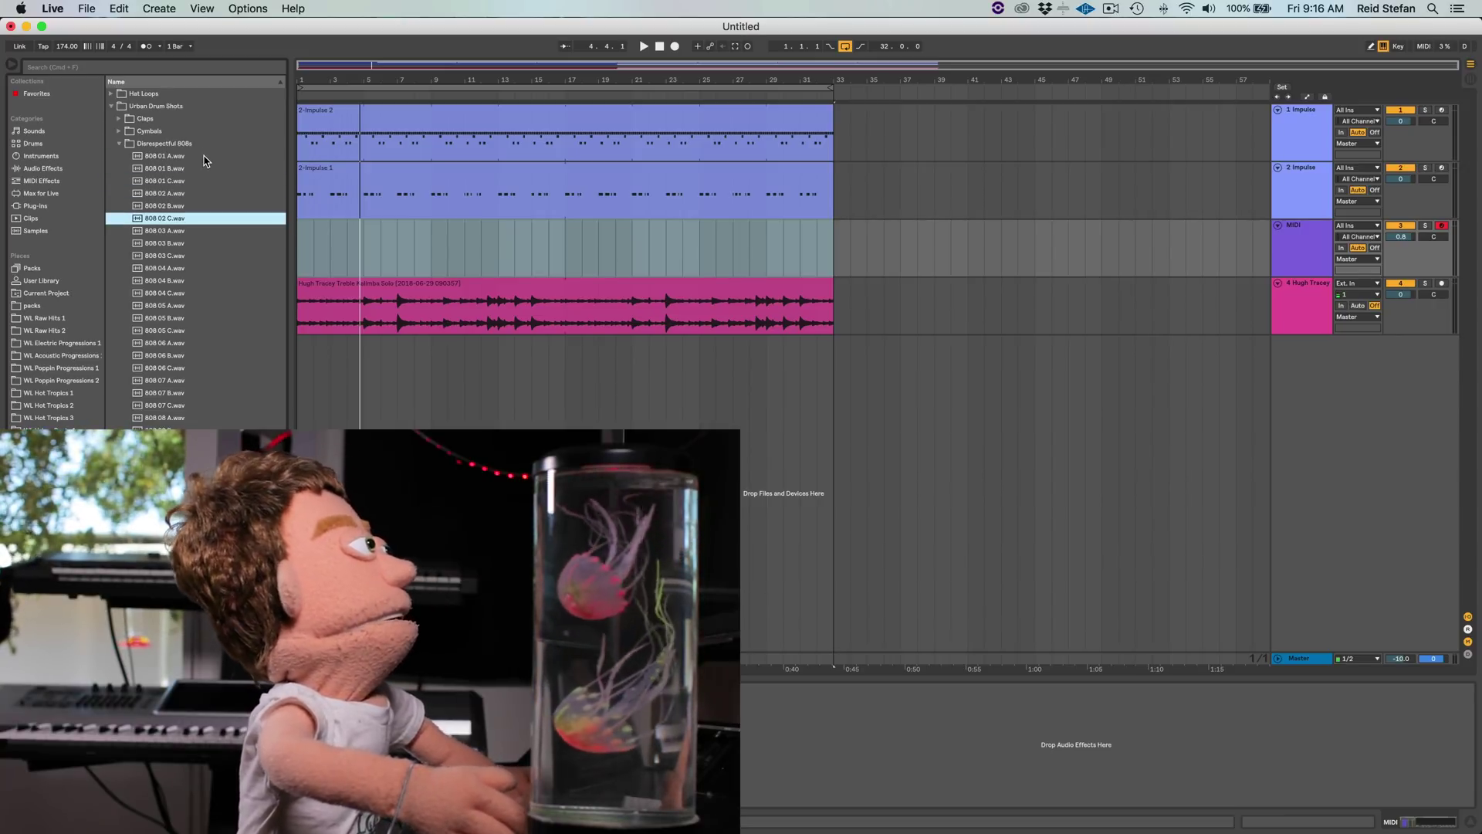
{"action": "key", "text": "Up"}
{"action": "key", "text": "Up"}
{"action": "key", "text": "Up"}
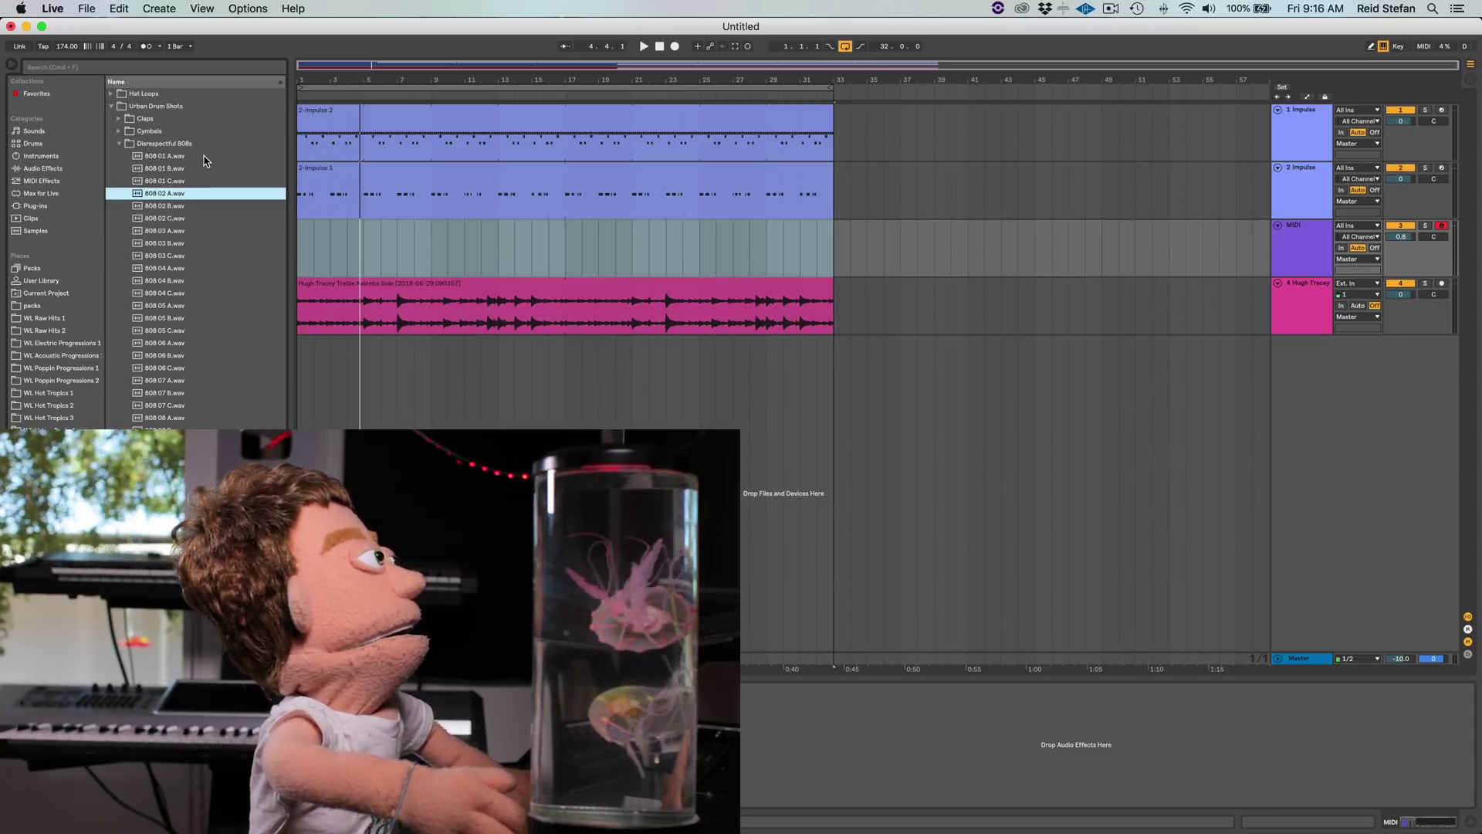
{"action": "double_click", "coordinate": [167, 183]}
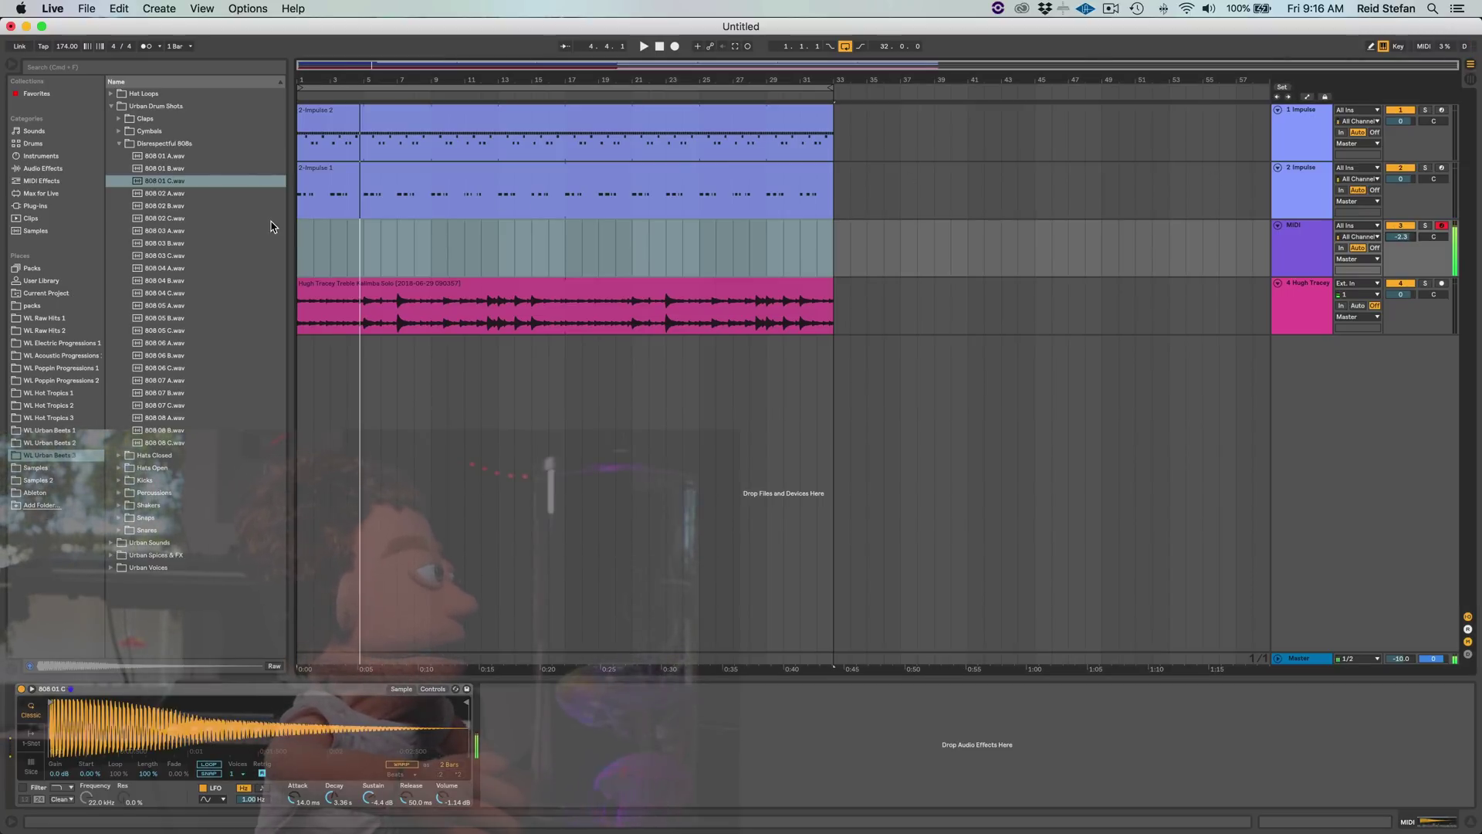
- Record an 808 bass line of E3 and C3 notes on the new MIDI track from bar 1 to about bar 33
{"action": "left_click", "coordinate": [302, 247]}
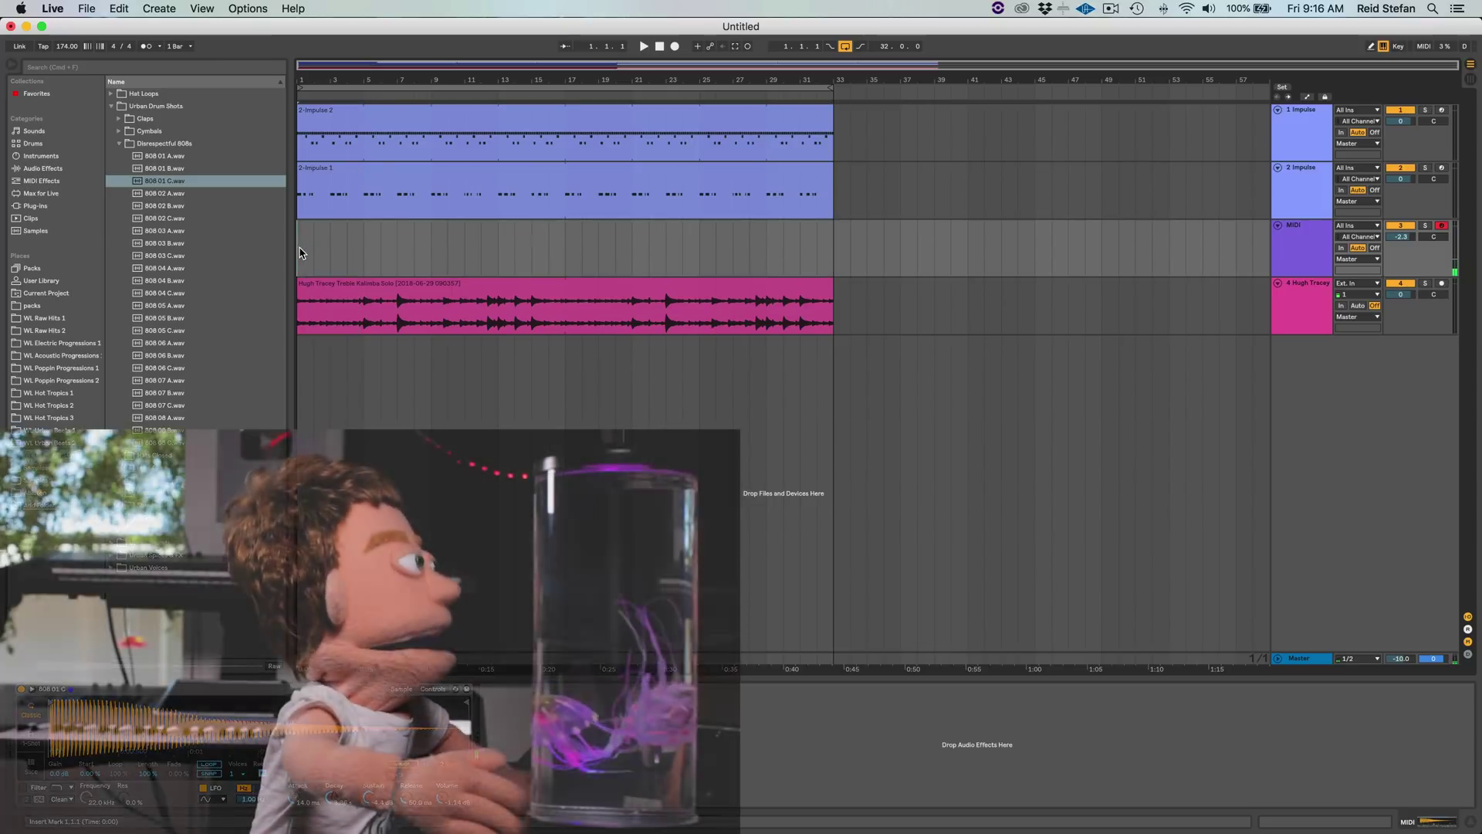
{"action": "key", "text": "F9"}
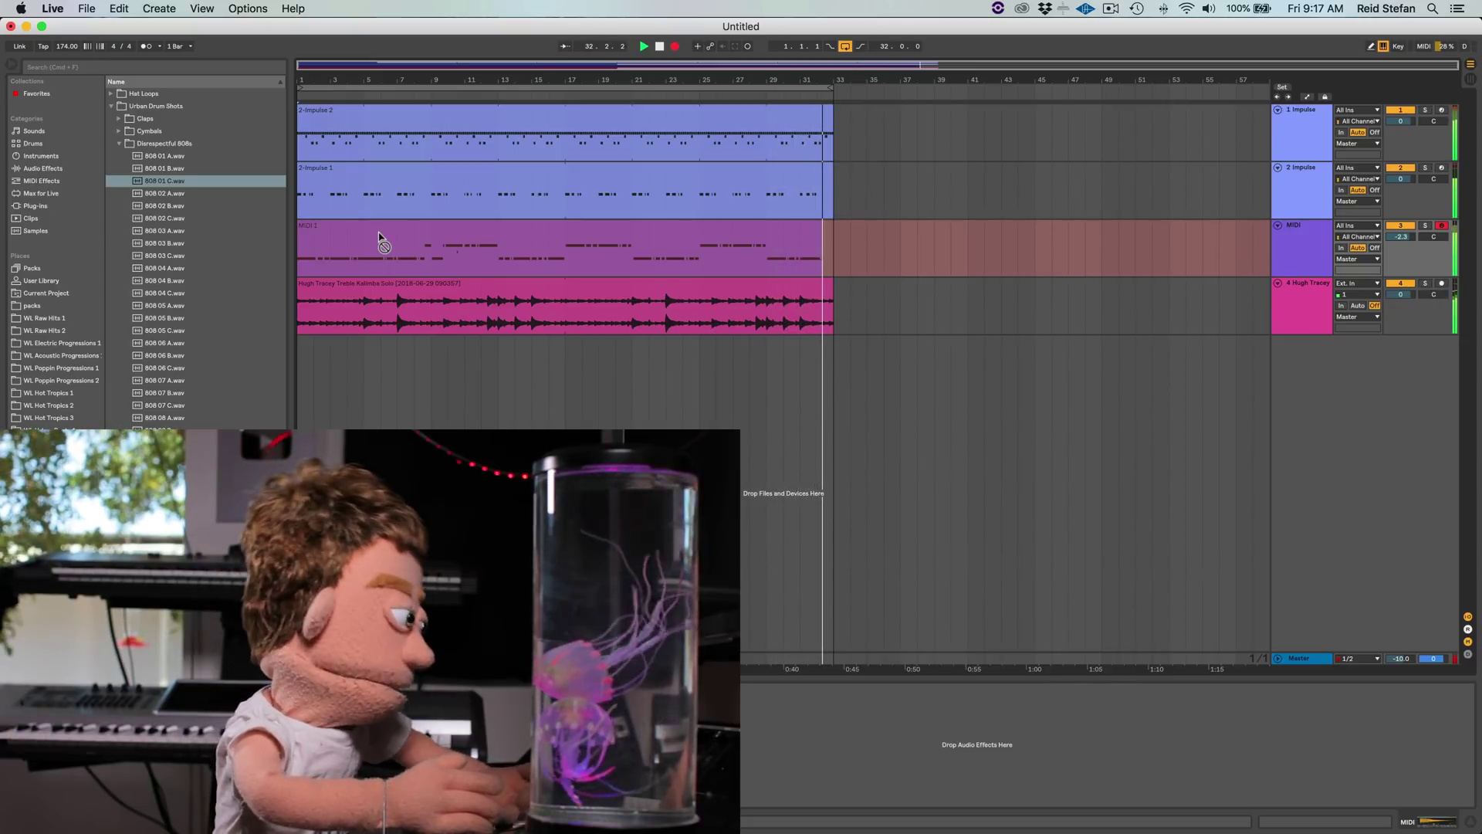
{"action": "key", "text": "space"}
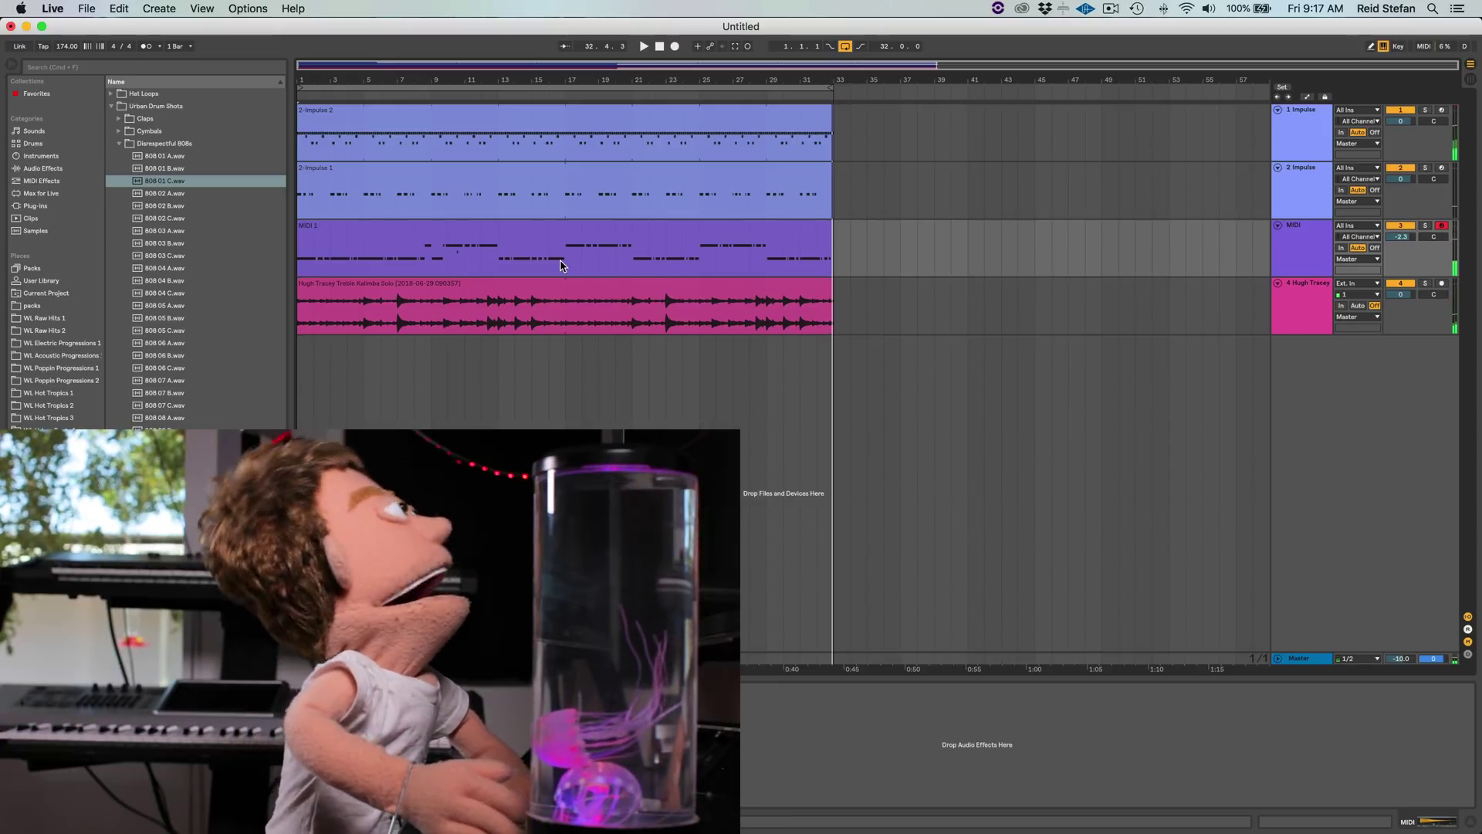
- Separate the bass clip's second half at bar 17, turn on its loop and extend it over bars 1 to 33
{"action": "left_click_drag", "start_coordinate": [560, 266], "coordinate": [846, 270]}
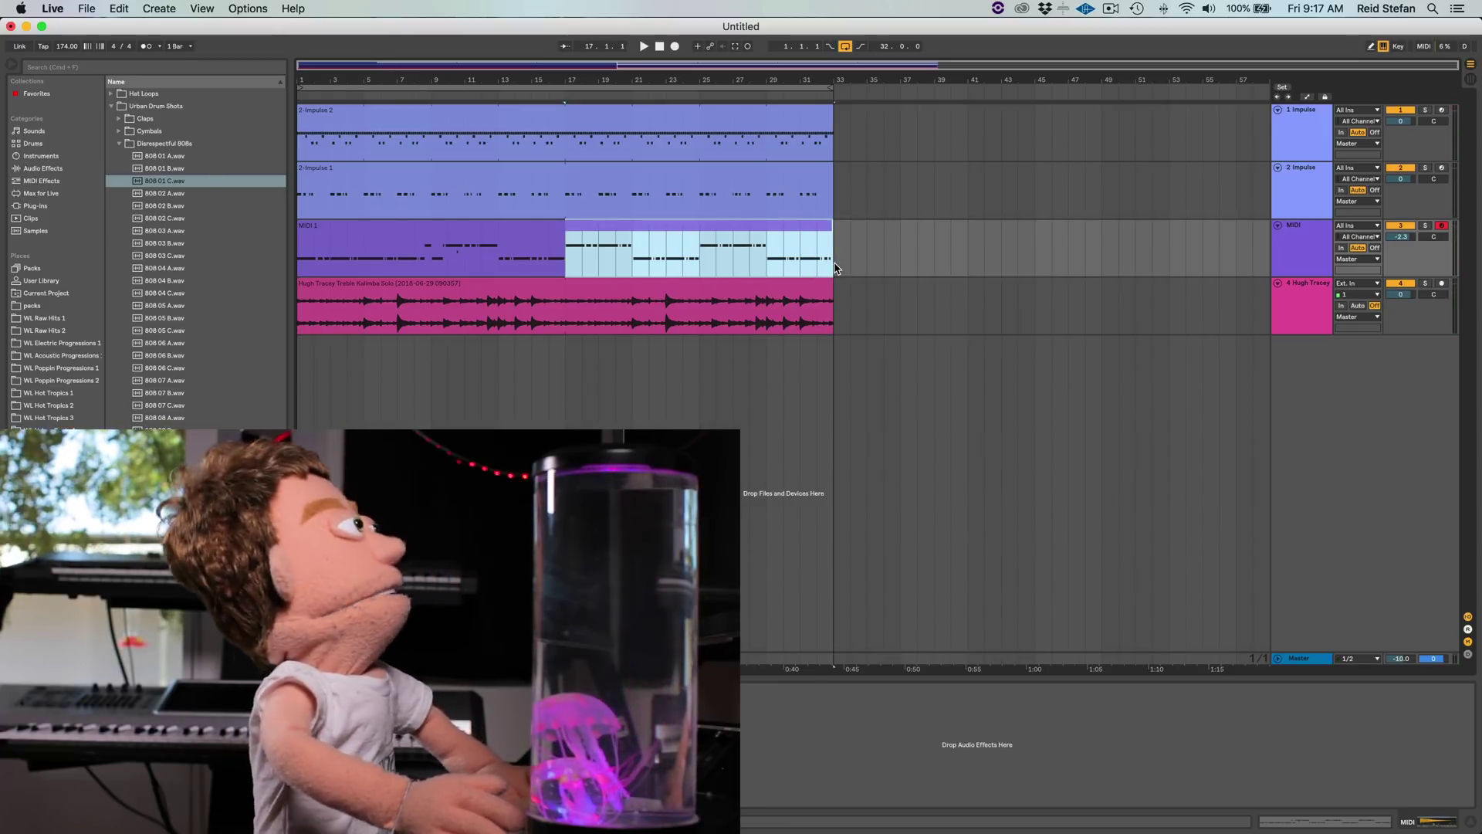
{"action": "double_click", "coordinate": [790, 227]}
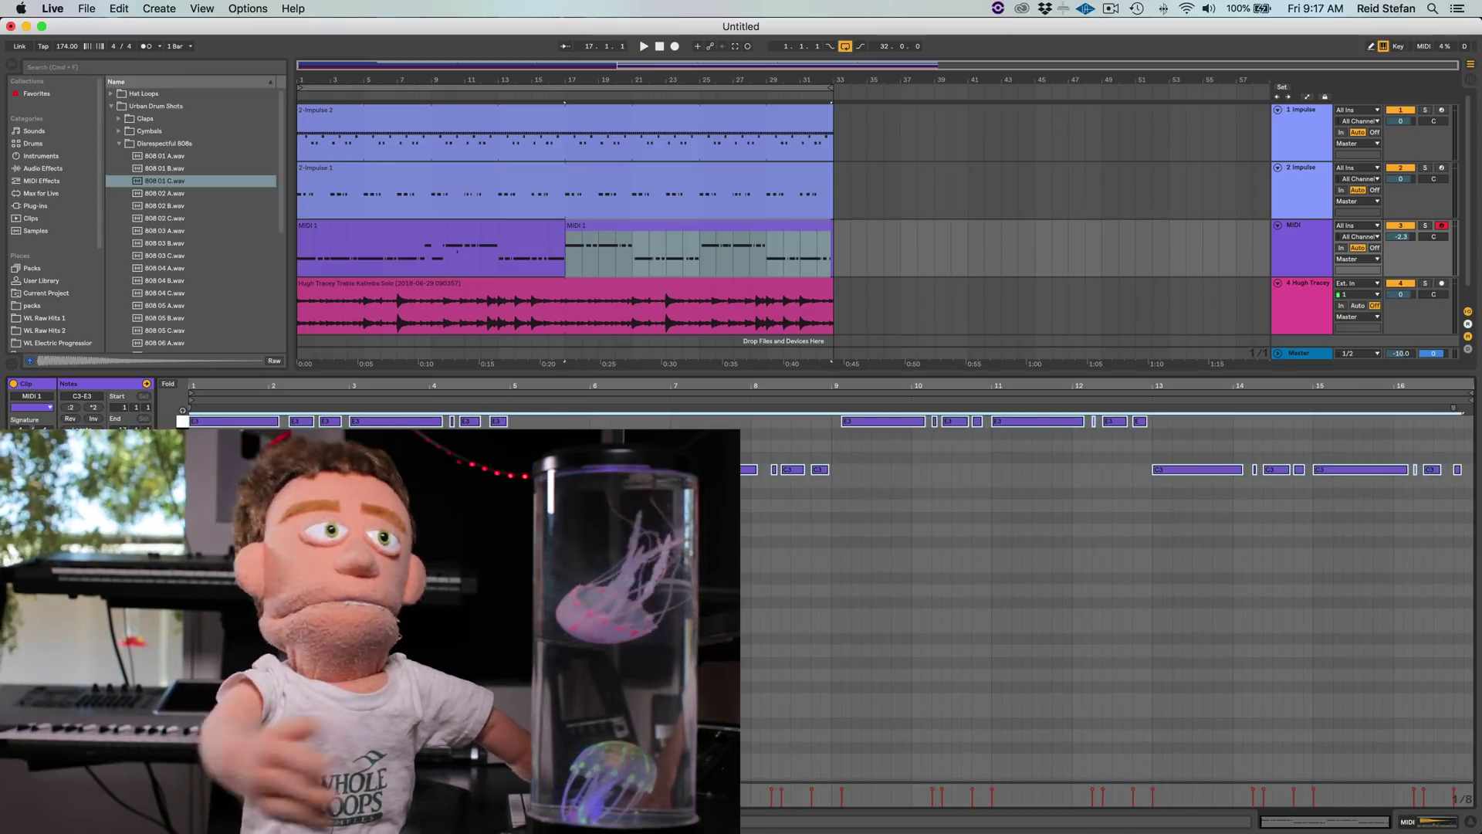
{"action": "key", "text": "space"}
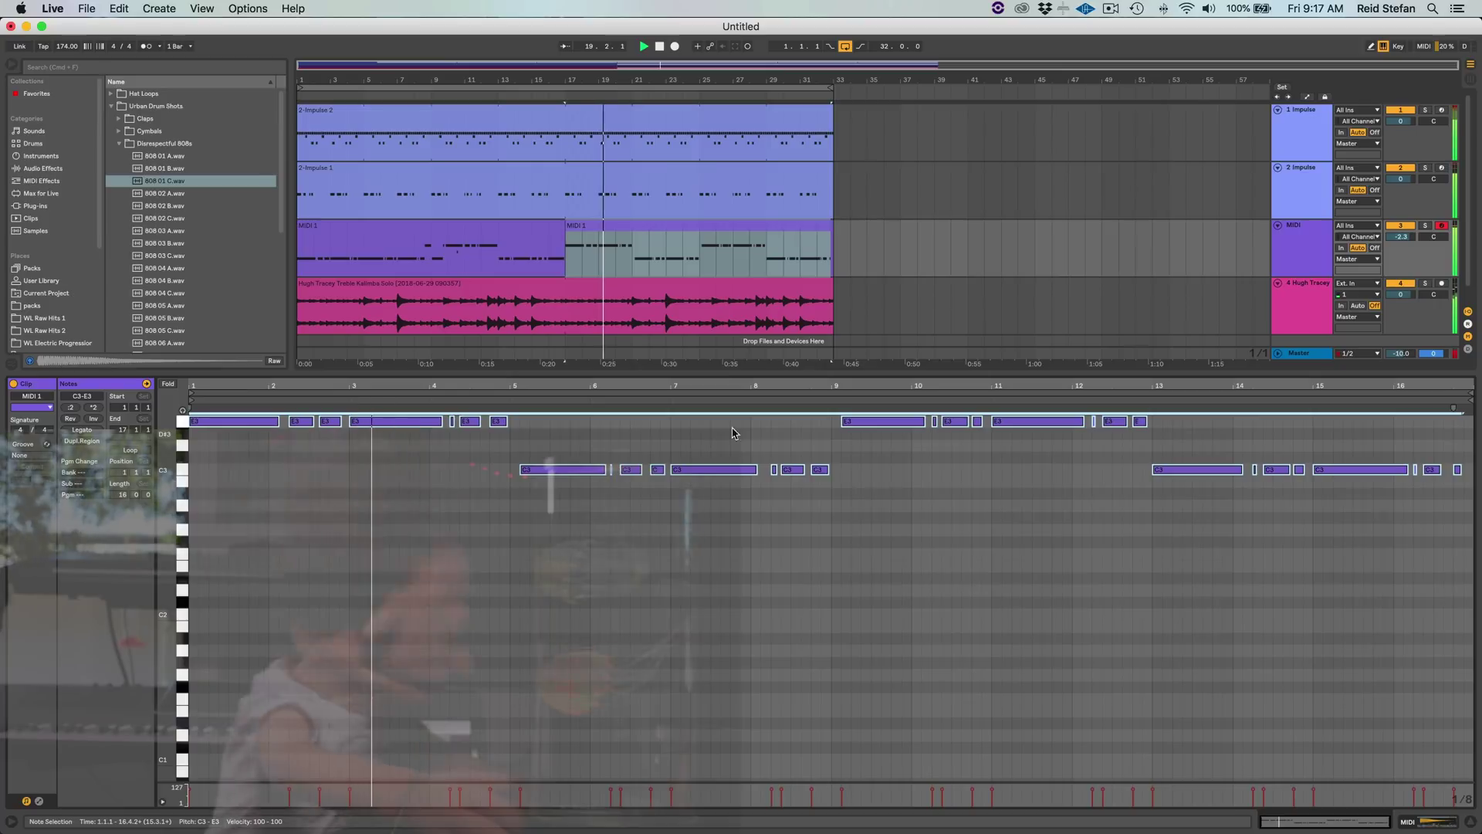
{"action": "left_click", "coordinate": [131, 450]}
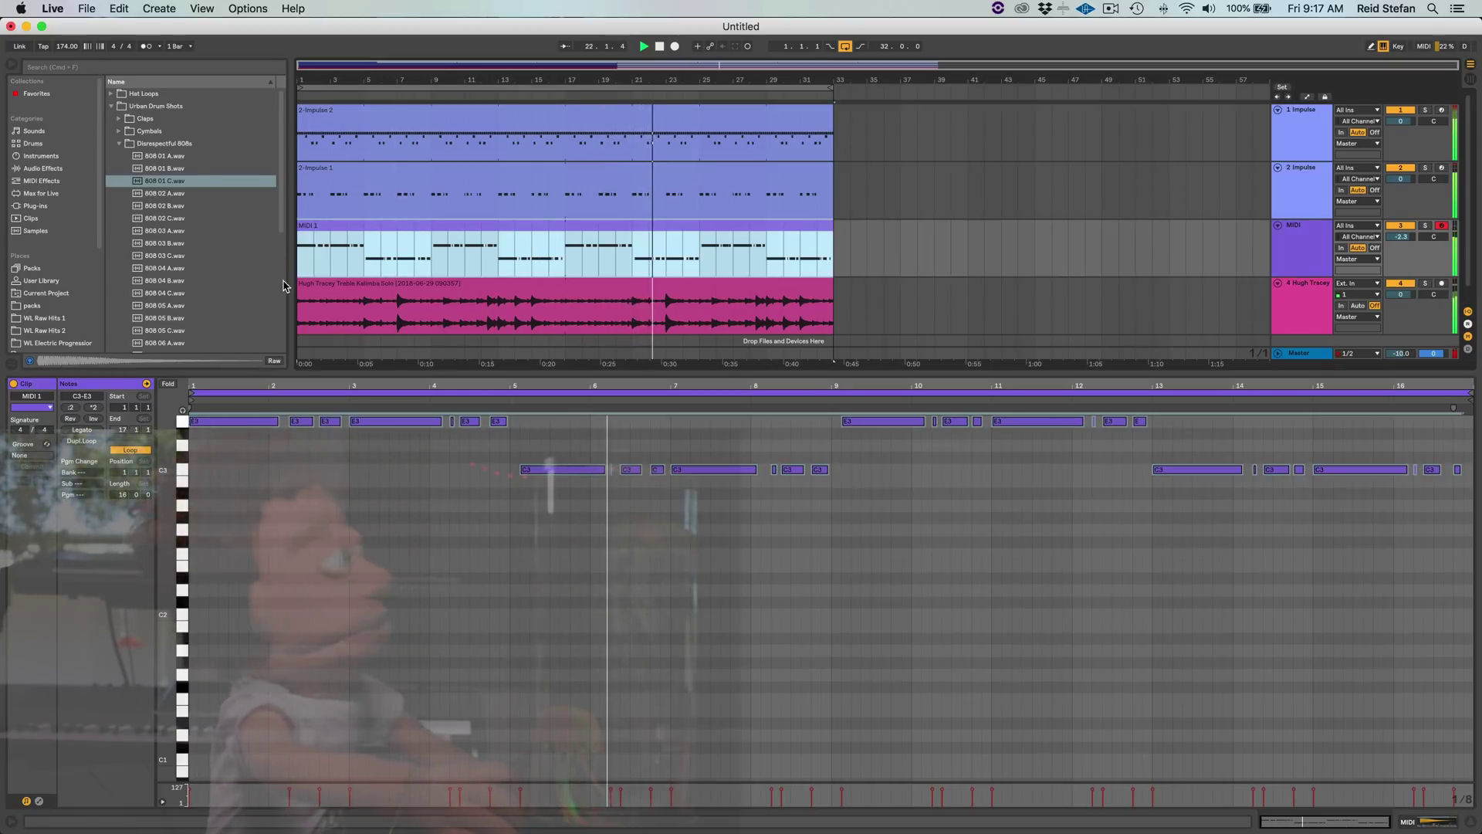
- Shift the bass clip's E3 note at bar 9 slightly earlier, and the bar 11 E3 and bar 15 C3 notes slightly later
{"action": "left_click", "coordinate": [629, 520]}
{"action": "left_click_drag", "start_coordinate": [575, 472], "coordinate": [575, 473]}
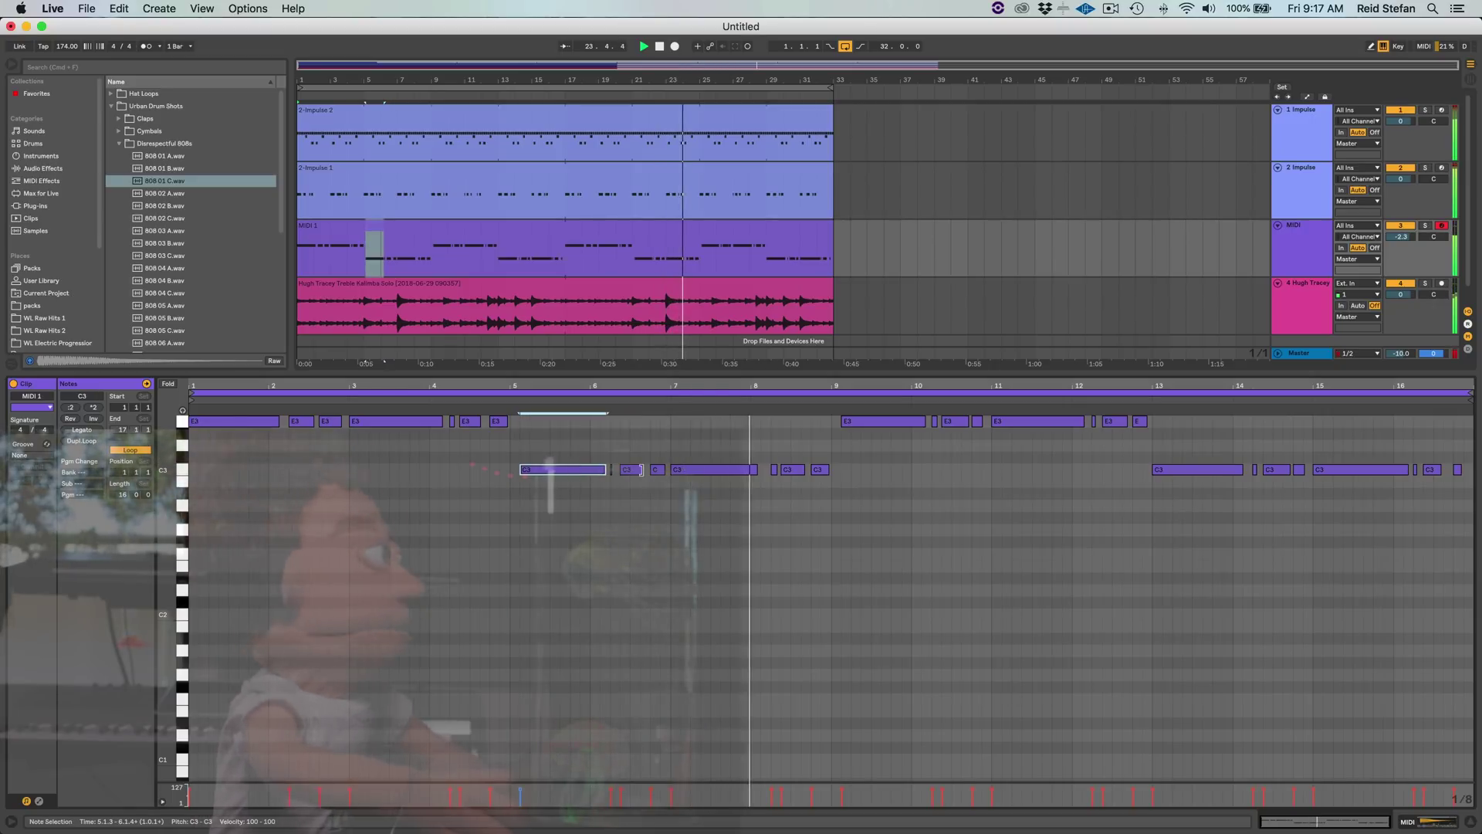
{"action": "left_click", "coordinate": [854, 421]}
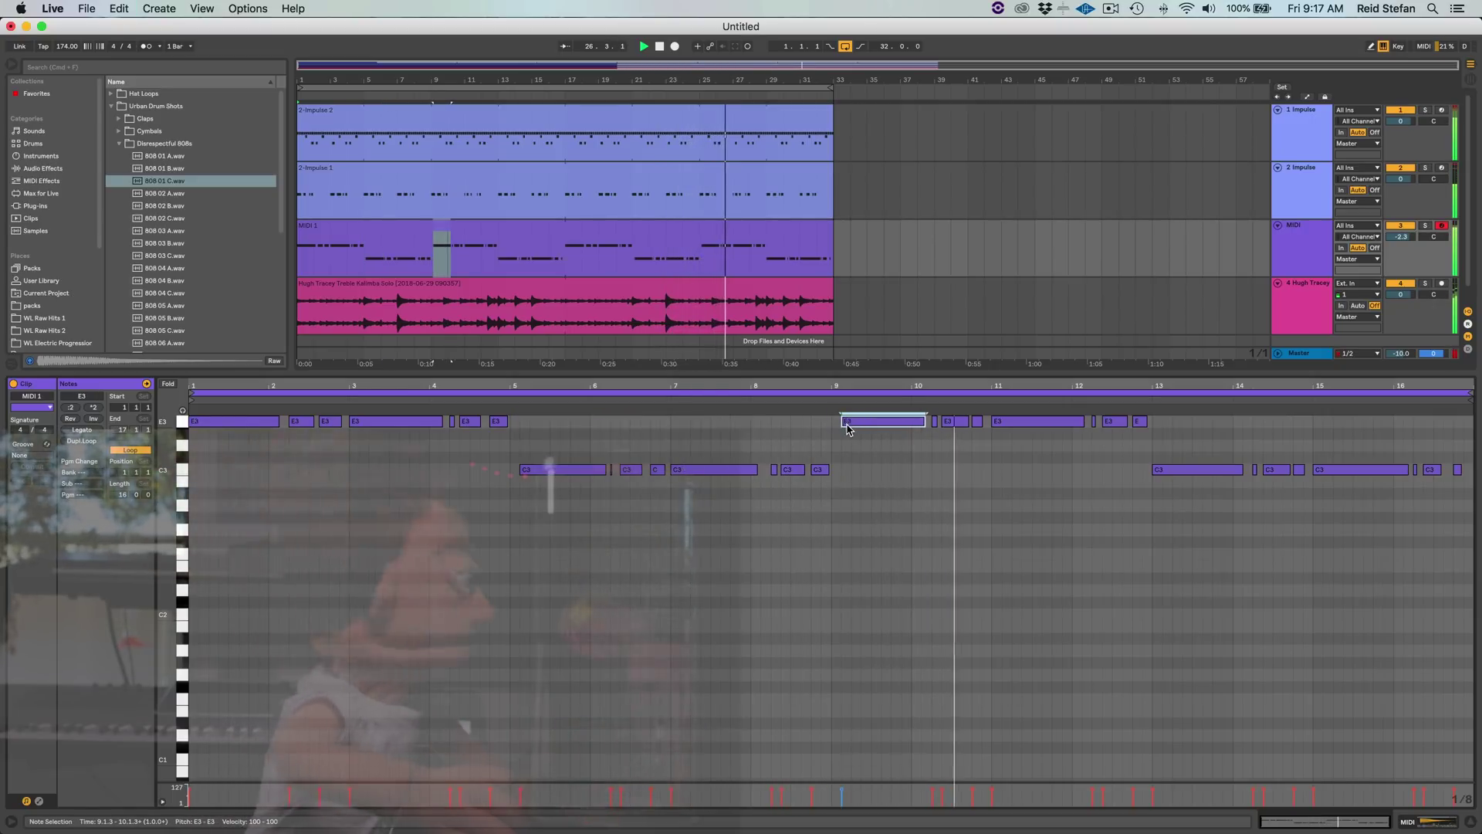
{"action": "left_click_drag", "start_coordinate": [1006, 422], "coordinate": [1018, 425]}
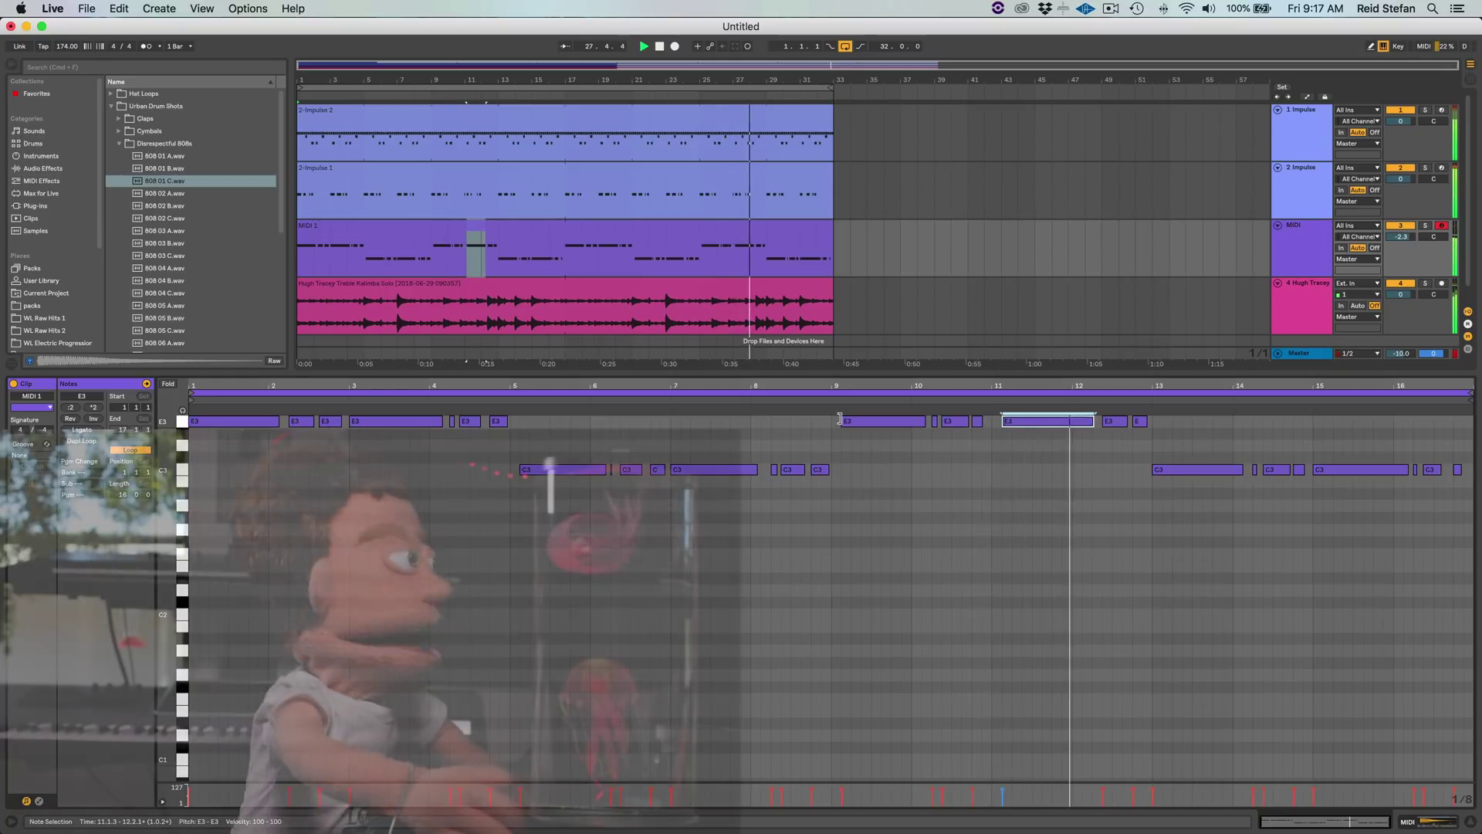
{"action": "left_click_drag", "start_coordinate": [863, 422], "coordinate": [856, 429]}
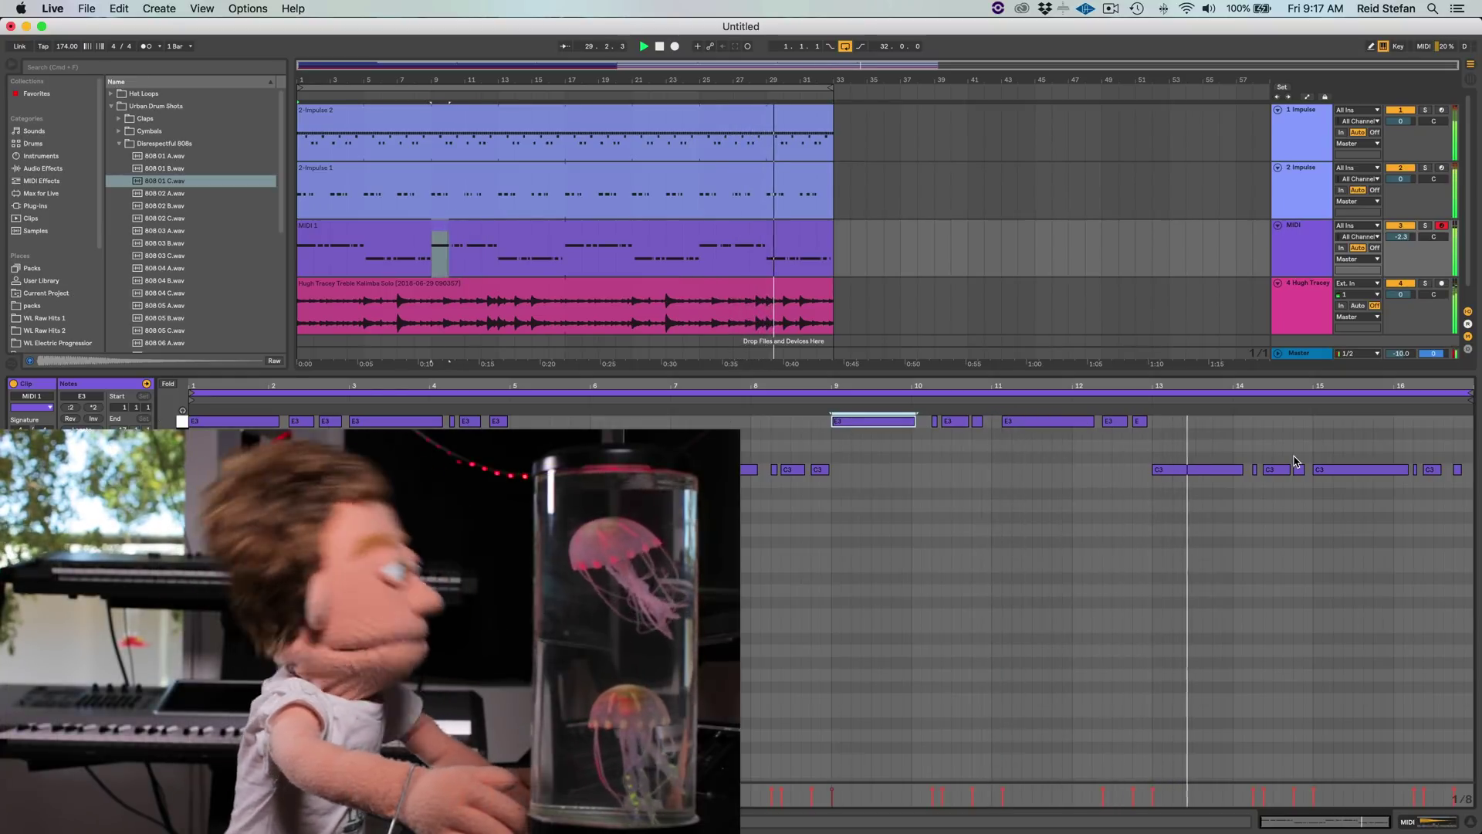
{"action": "left_click_drag", "start_coordinate": [1329, 469], "coordinate": [1340, 471]}
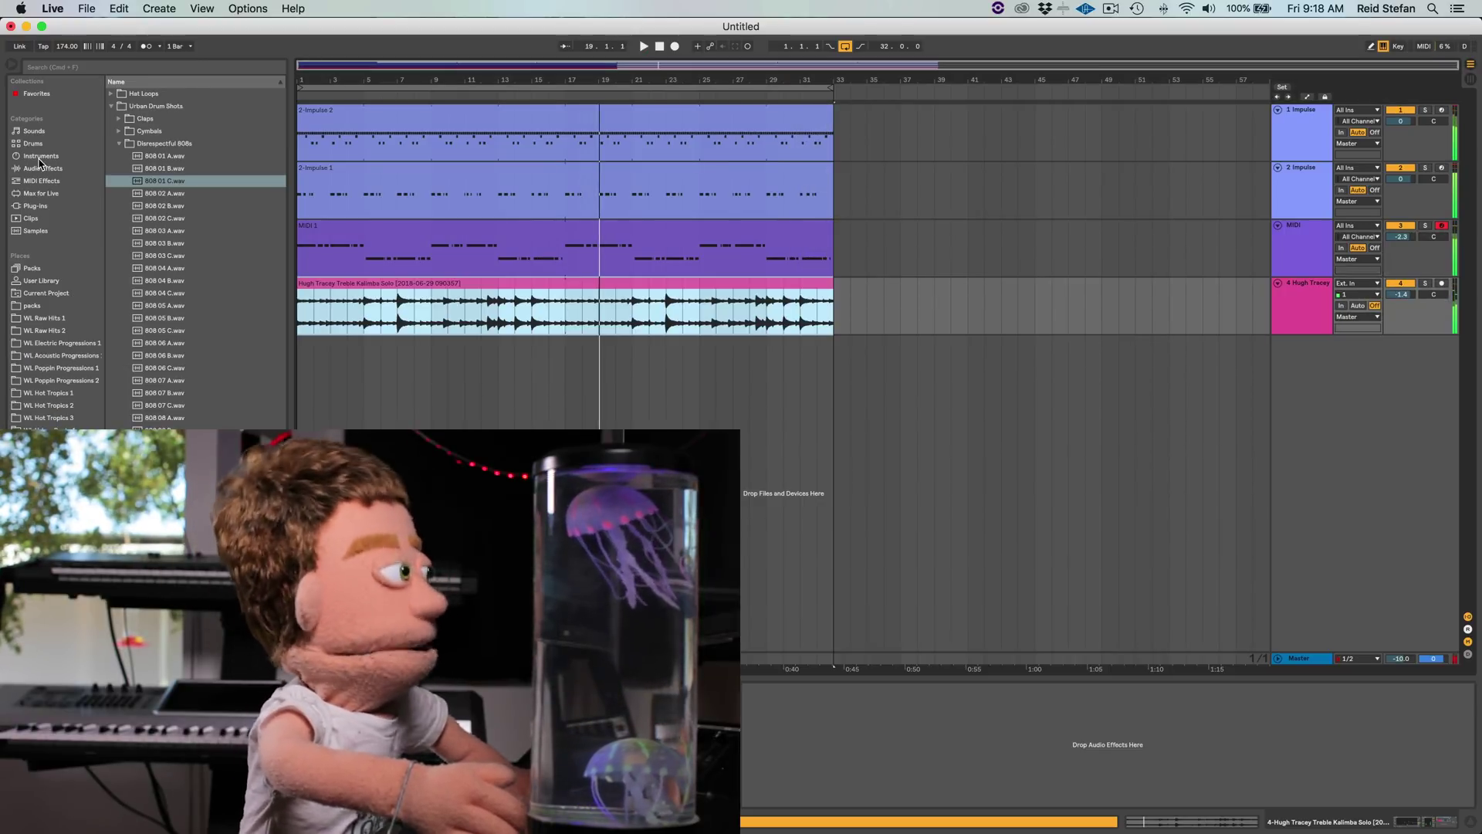
- Add a second EQ Eight after the Audio Effect Rack on the kalimba track and start playback
{"action": "left_click", "coordinate": [43, 168]}
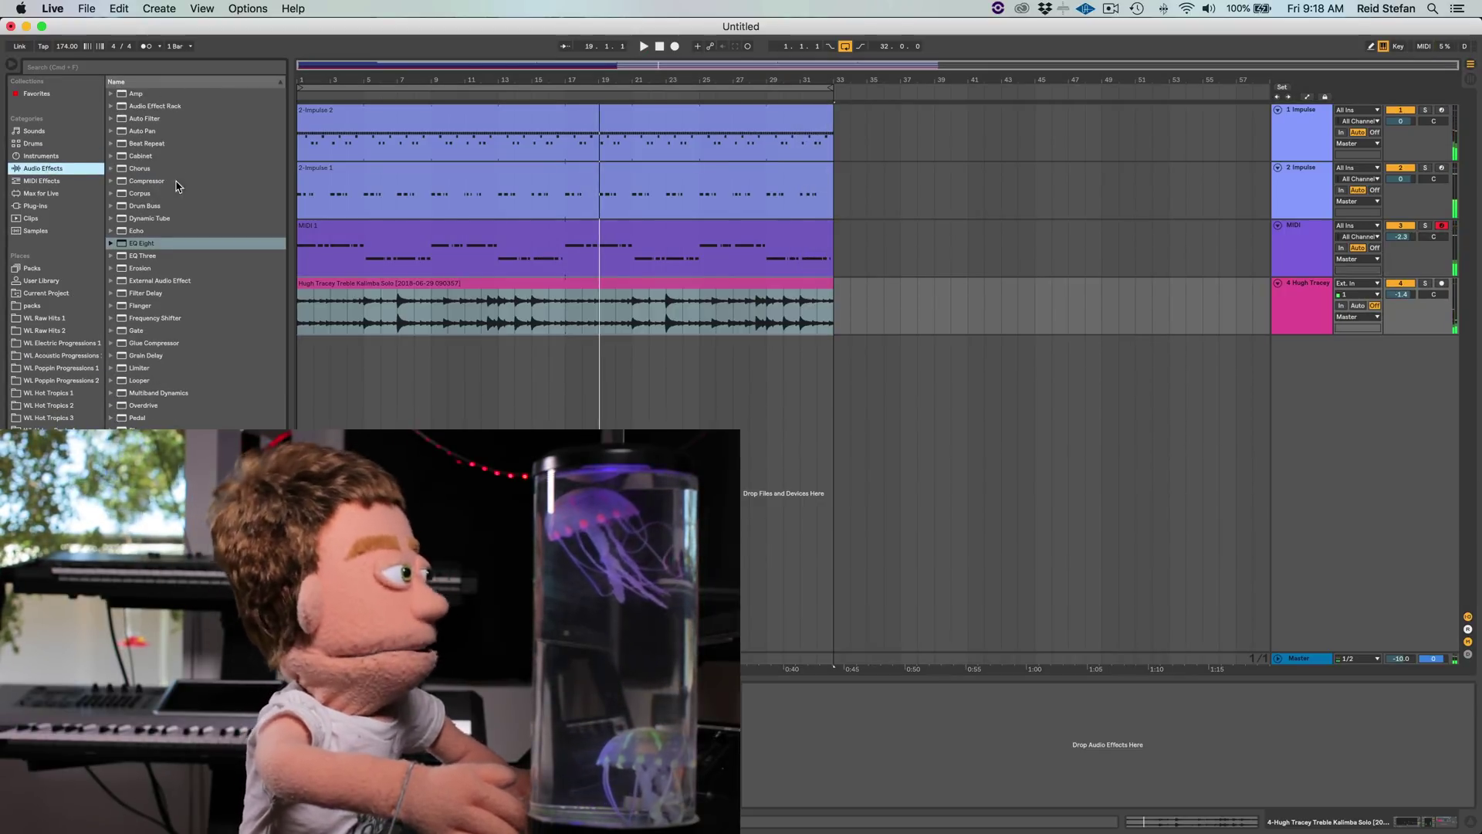
{"action": "left_click_drag", "start_coordinate": [141, 247], "coordinate": [860, 507]}
{"action": "left_click_drag", "start_coordinate": [884, 731], "coordinate": [903, 734]}
{"action": "key", "text": "space"}
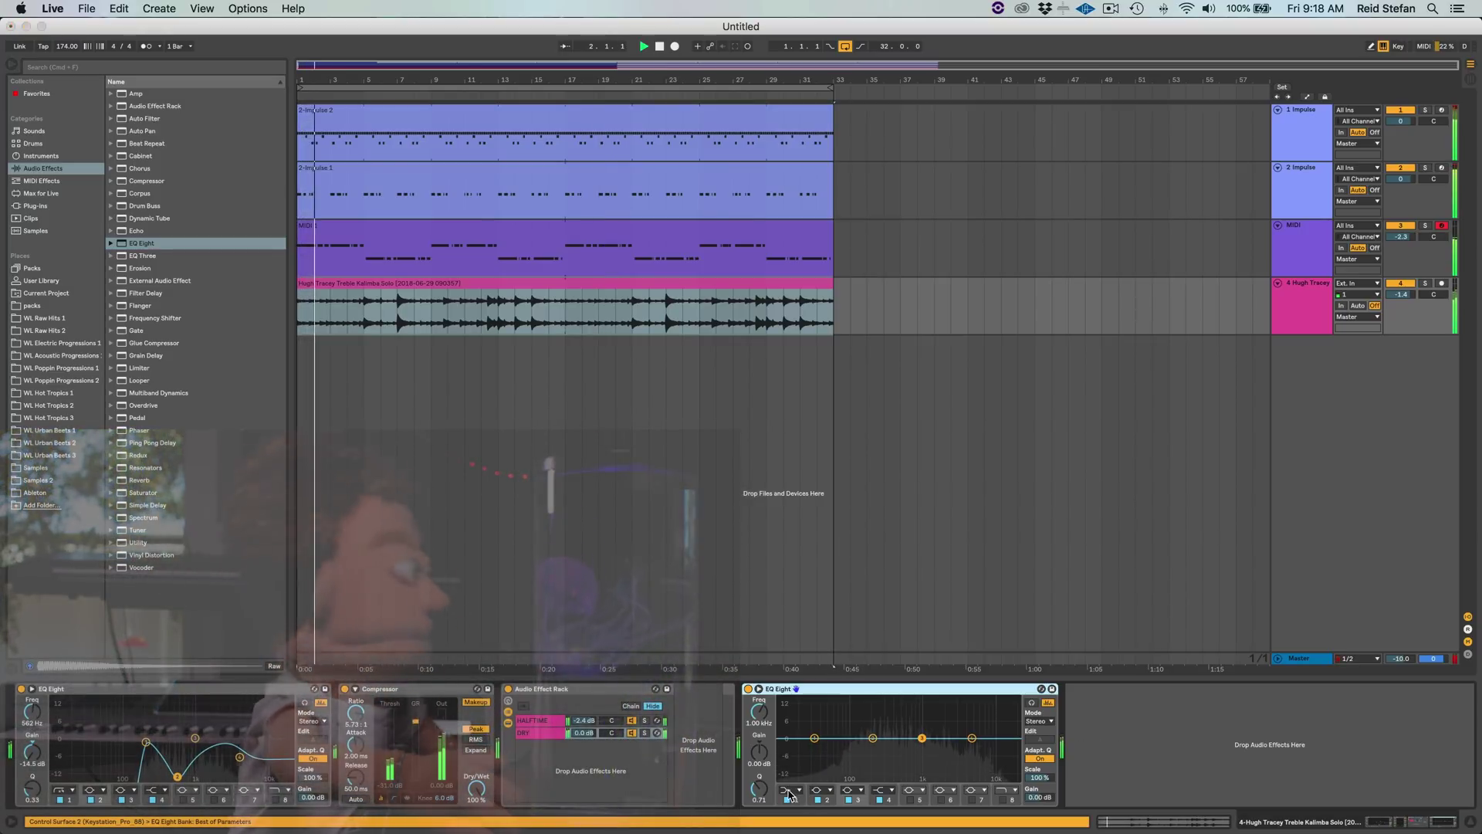
- Set the new EQ Eight's band 1 to a low cut at about 113 Hz and band 8 to a high cut at about 9.94 kHz
{"action": "left_click", "coordinate": [788, 792]}
{"action": "left_click", "coordinate": [789, 713]}
{"action": "left_click_drag", "start_coordinate": [815, 747], "coordinate": [855, 749]}
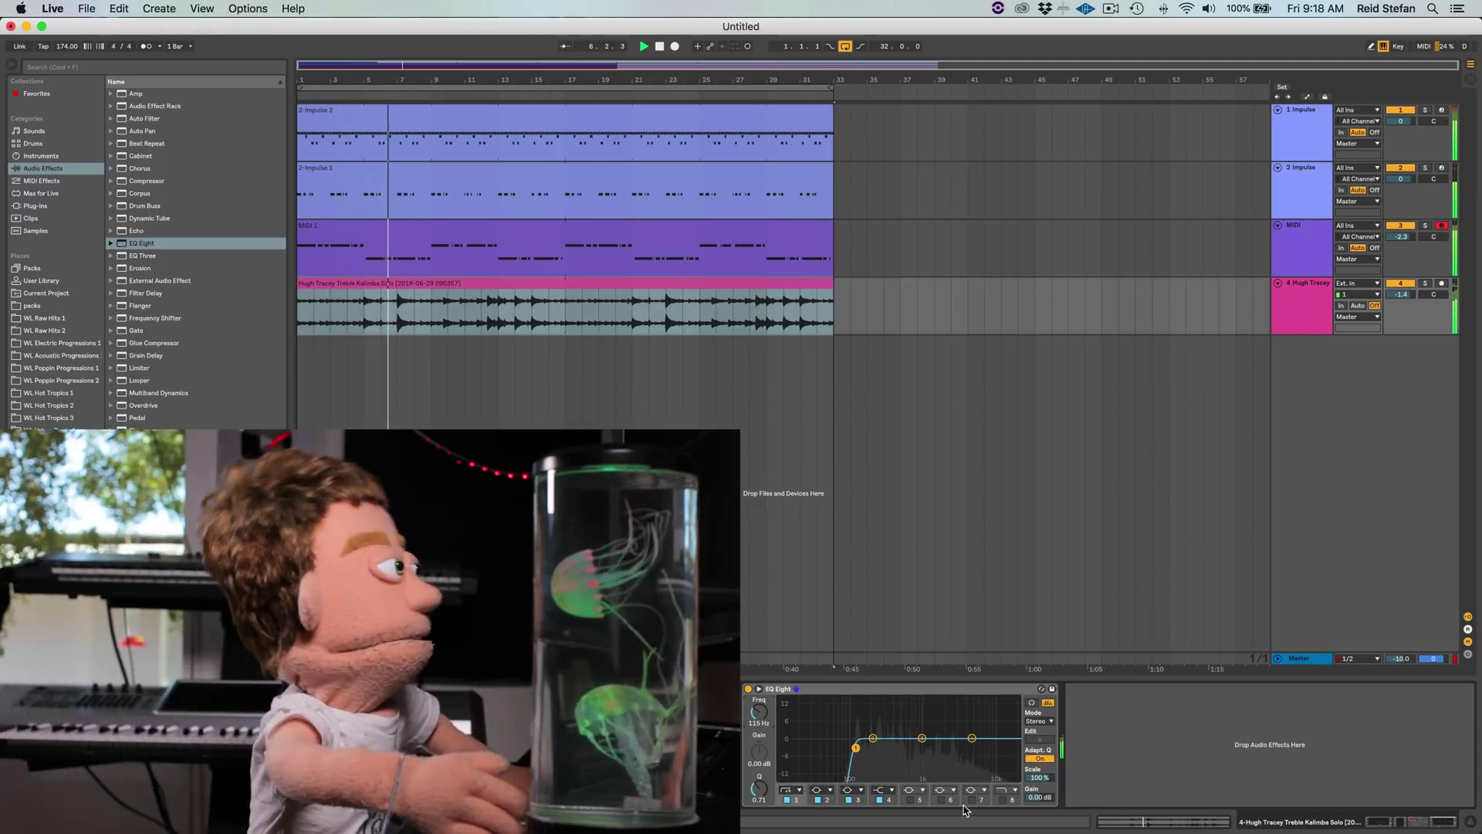
{"action": "left_click", "coordinate": [1003, 799]}
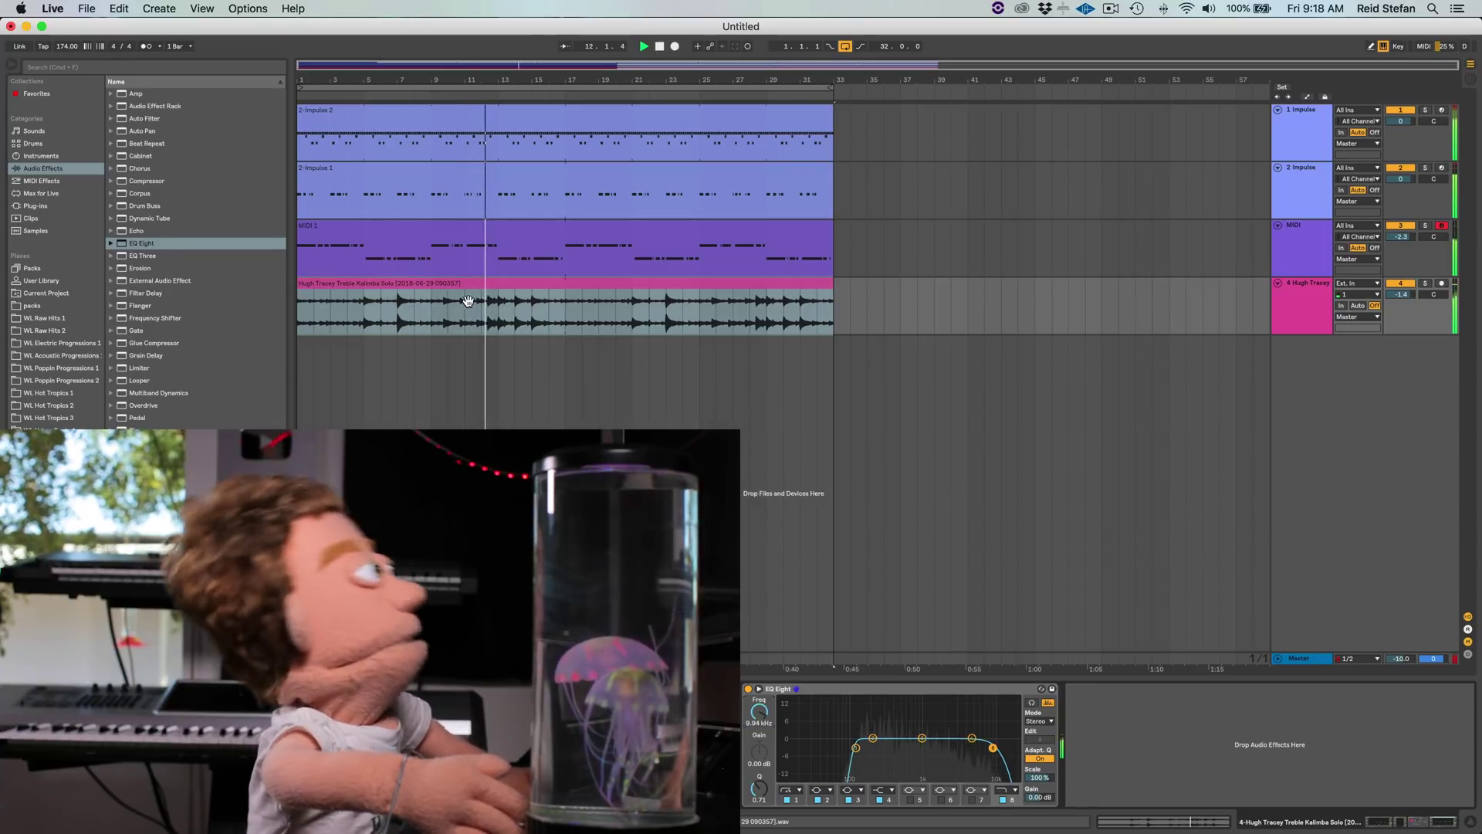
- Find the RC-20 Retro Color plug-in, add it after the second EQ Eight on the kalimba track and play the beat back
{"action": "left_click", "coordinate": [51, 207]}
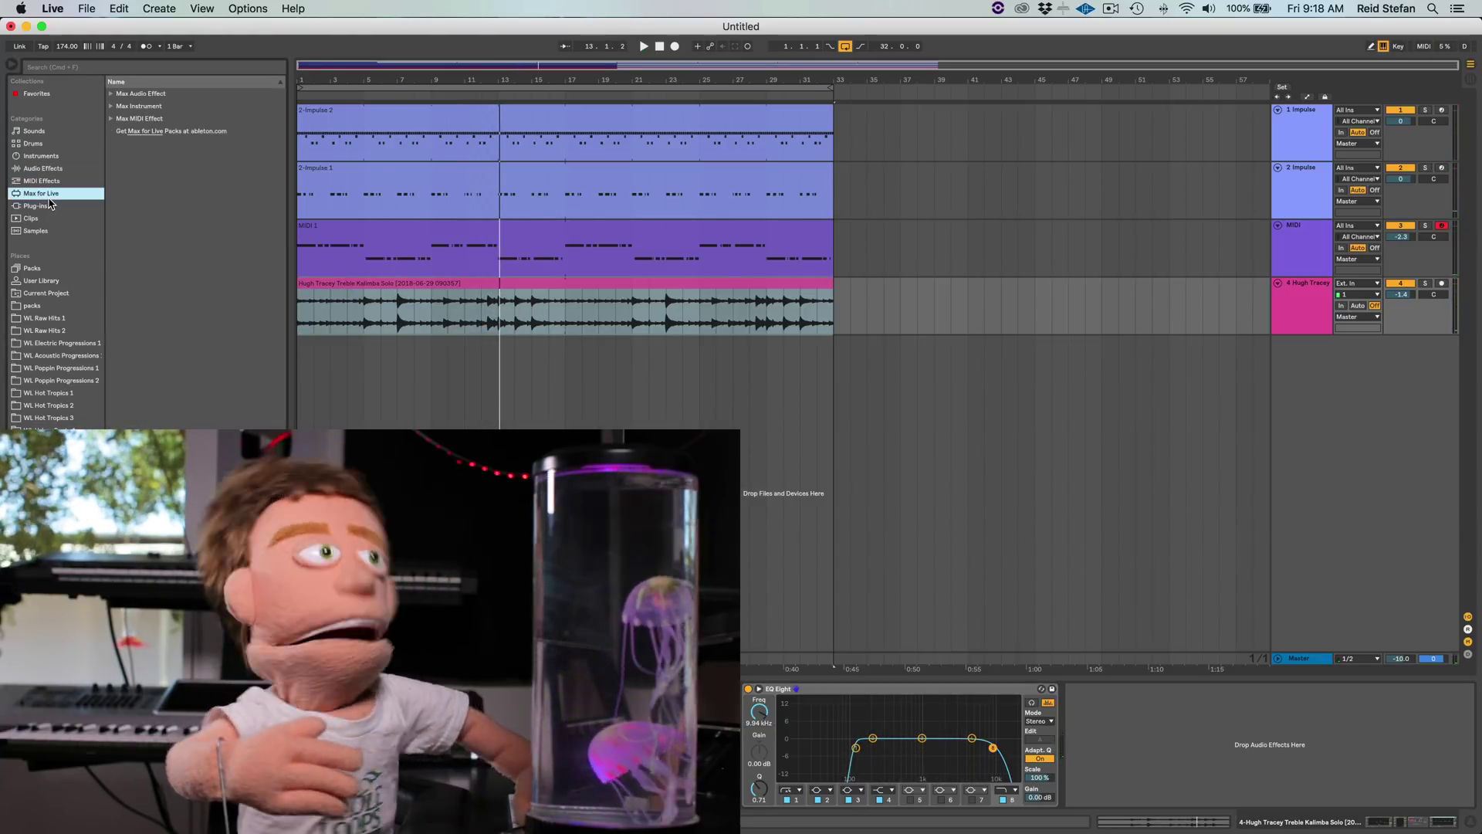
{"action": "left_click", "coordinate": [117, 69]}
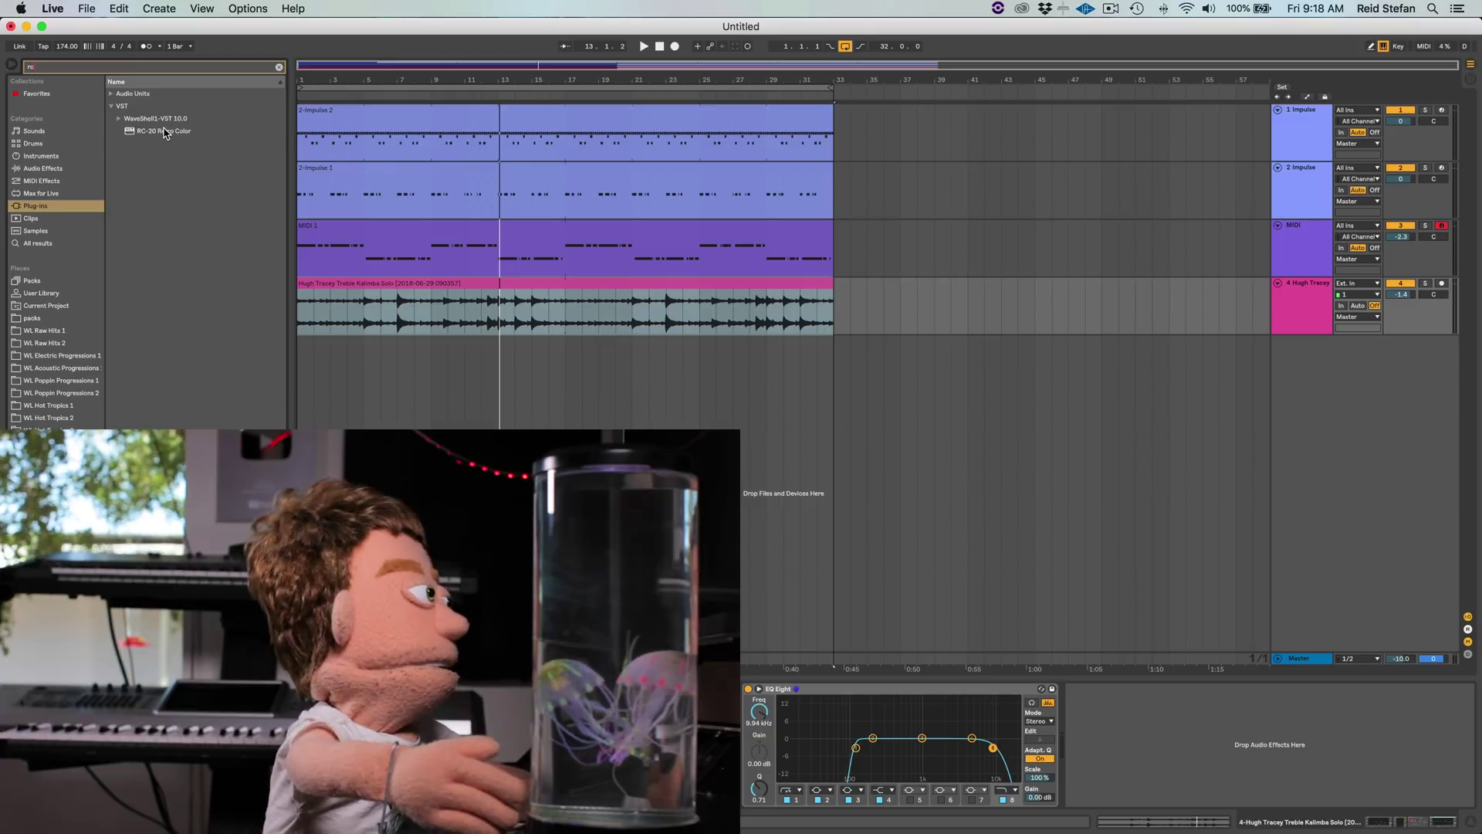
{"action": "left_click_drag", "start_coordinate": [165, 133], "coordinate": [650, 326]}
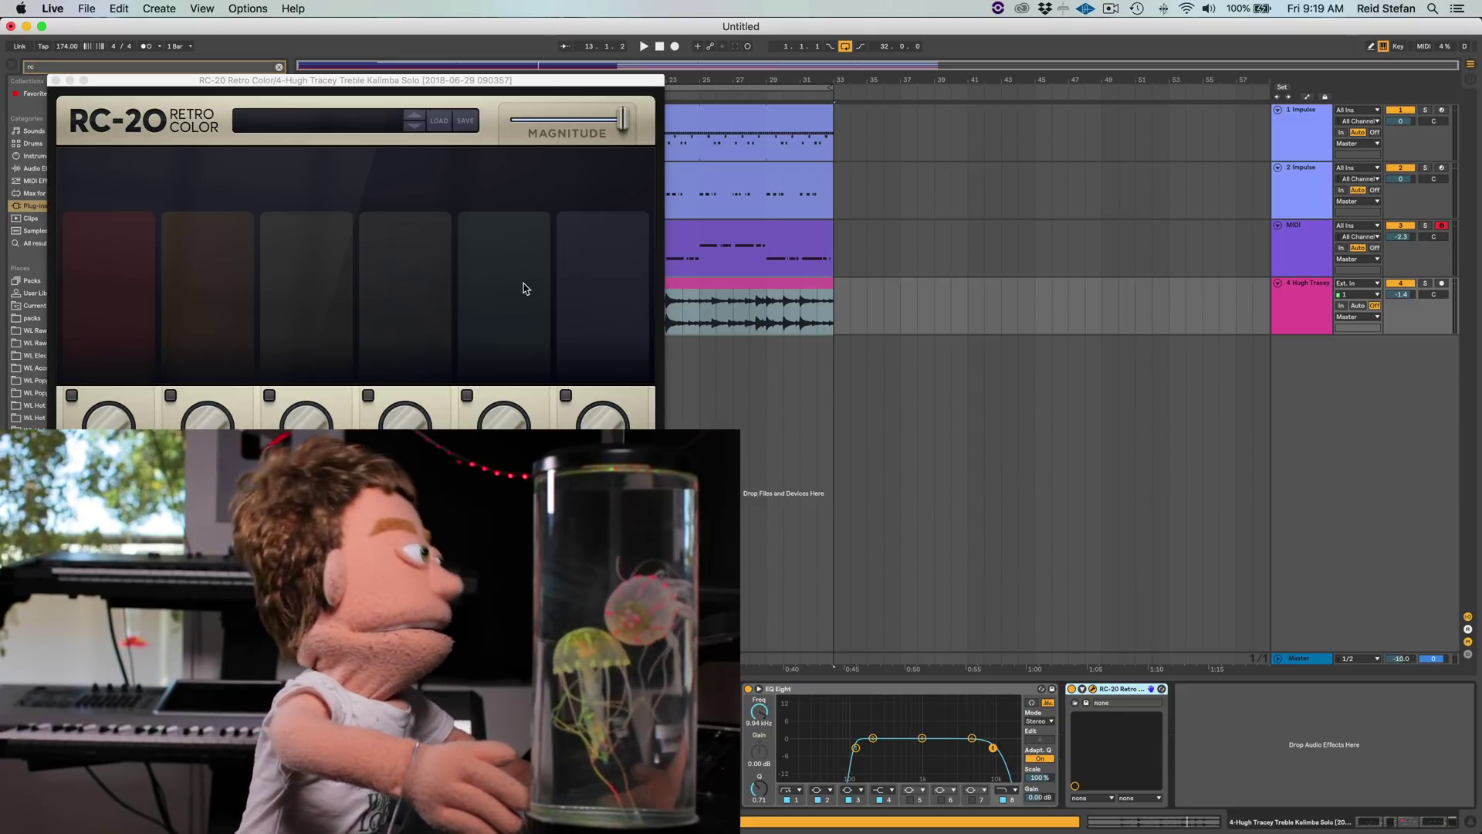
{"action": "left_click_drag", "start_coordinate": [461, 75], "coordinate": [1159, 88]}
{"action": "key", "text": "space"}
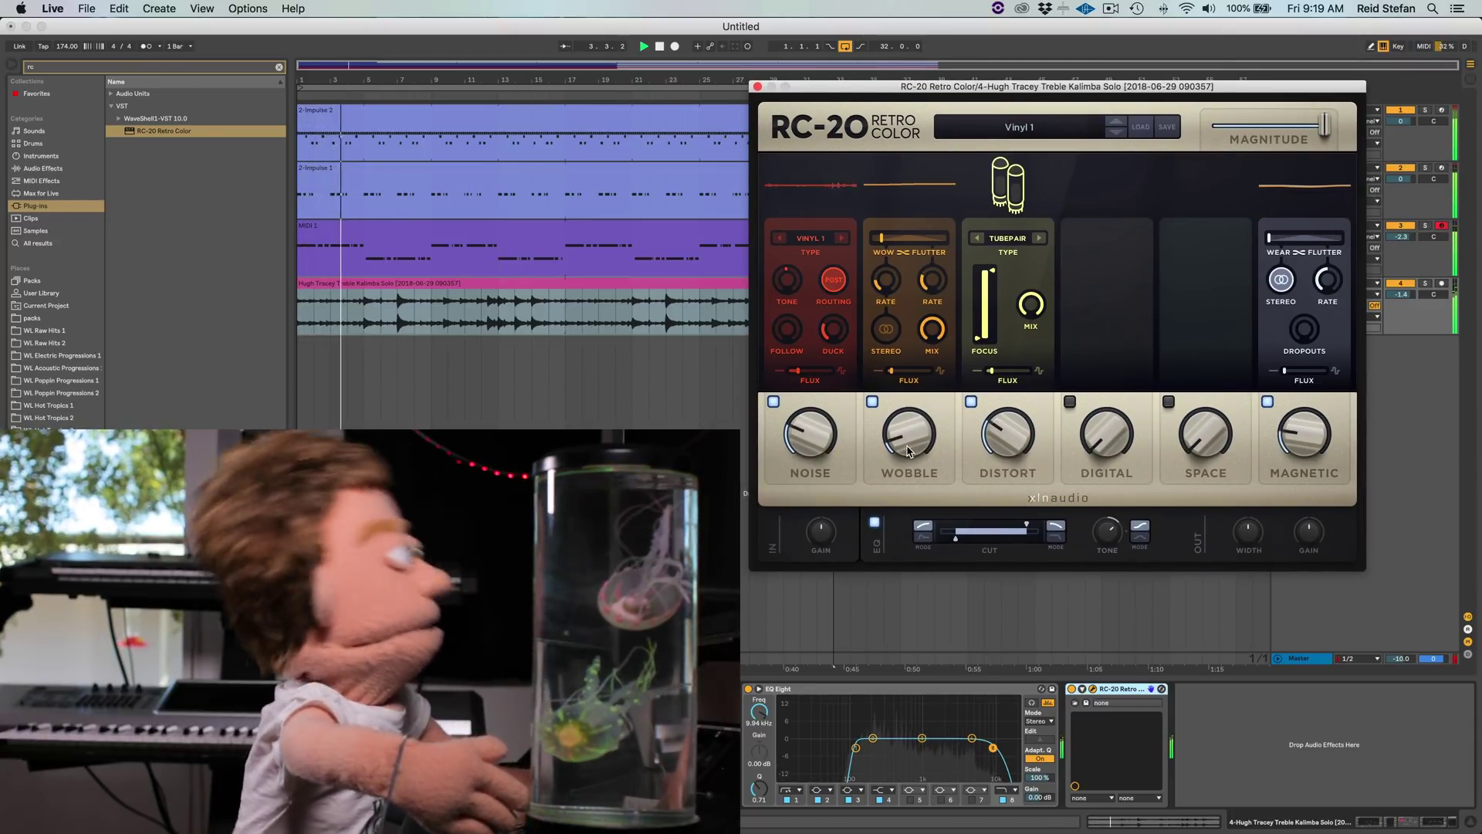
- Raise the RC-20's Wobble amount, turn on the Wobble module's Stereo option and stop playback
{"action": "left_click_drag", "start_coordinate": [909, 452], "coordinate": [901, 433]}
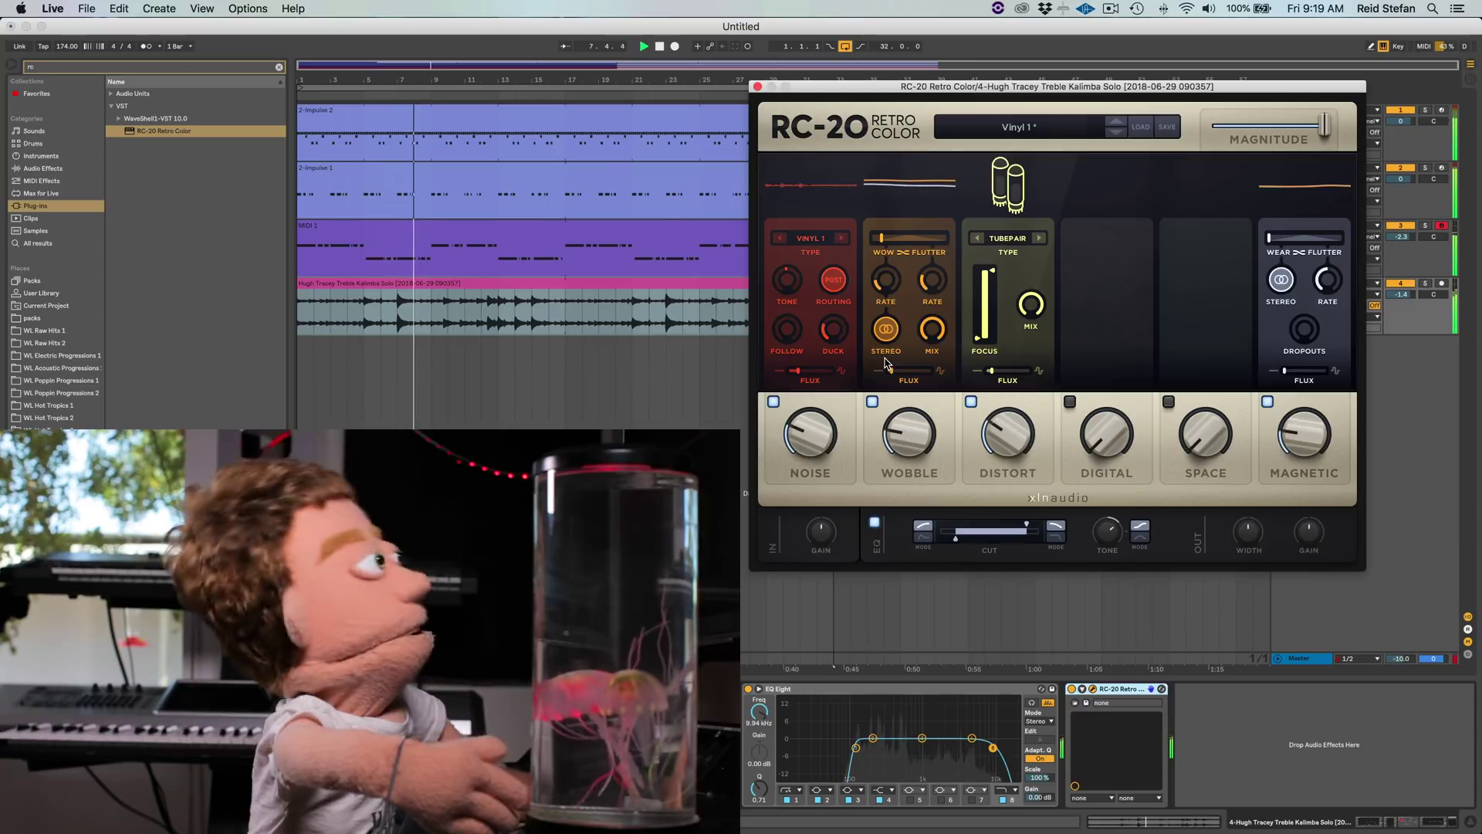
{"action": "key", "text": "space"}
- Examine the kalimba clip's waveform around bar 13, then return to an overview of the whole arrangement
{"action": "left_click", "coordinate": [512, 284]}
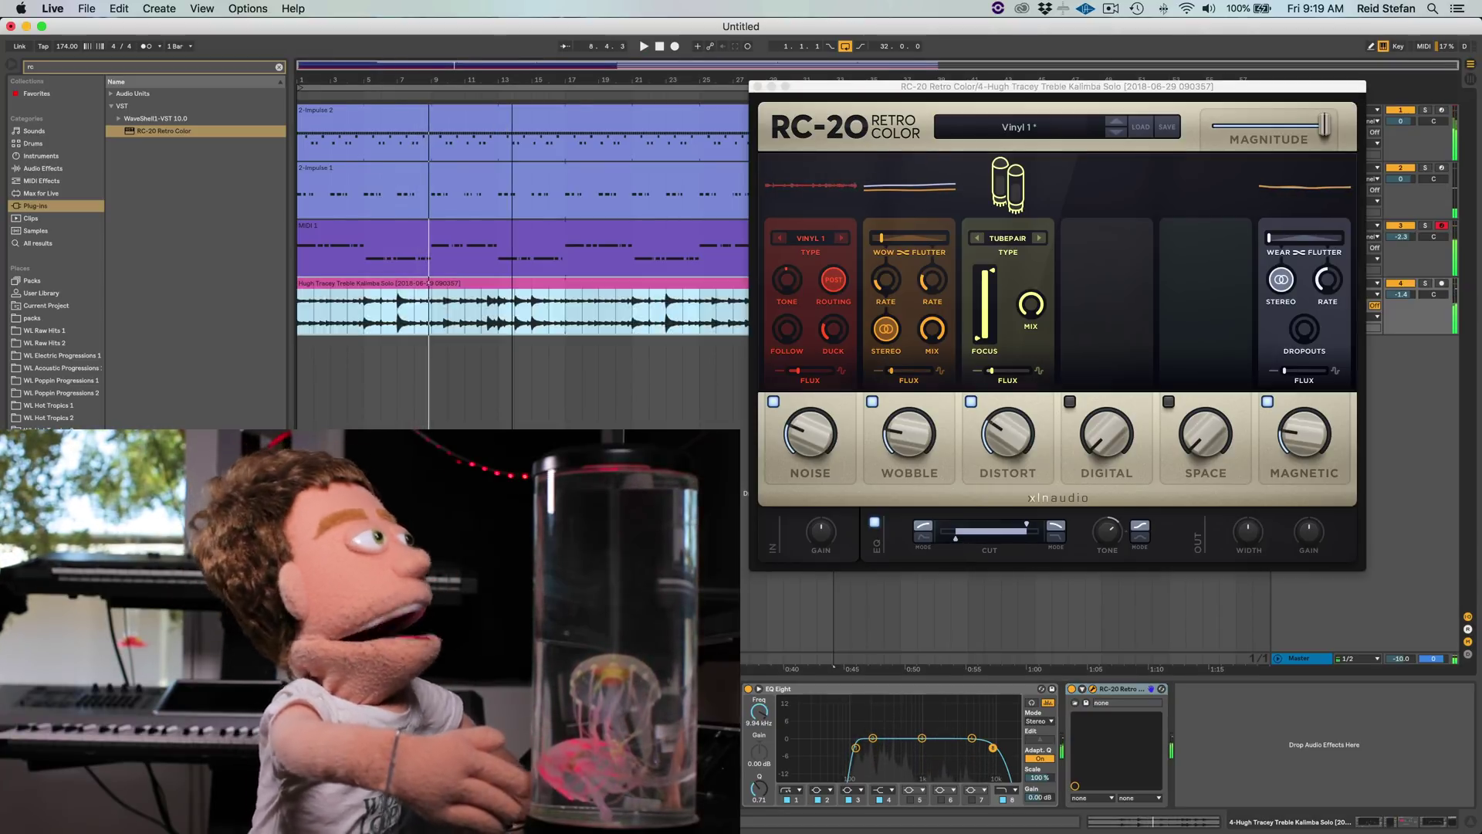
{"action": "left_click_drag", "start_coordinate": [512, 79], "coordinate": [505, 207]}
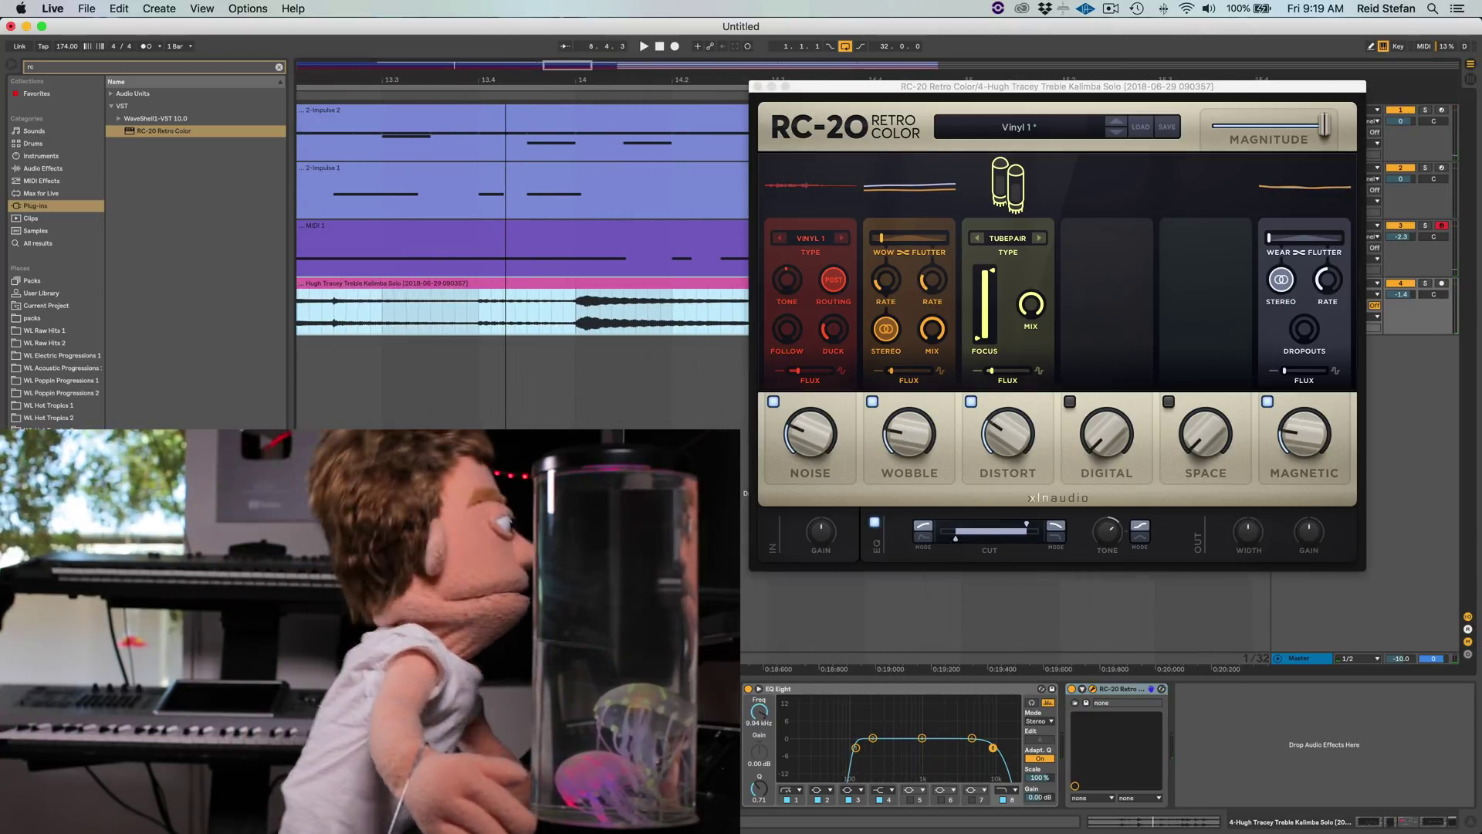
{"action": "key", "text": "plus"}
{"action": "key", "text": "plus"}
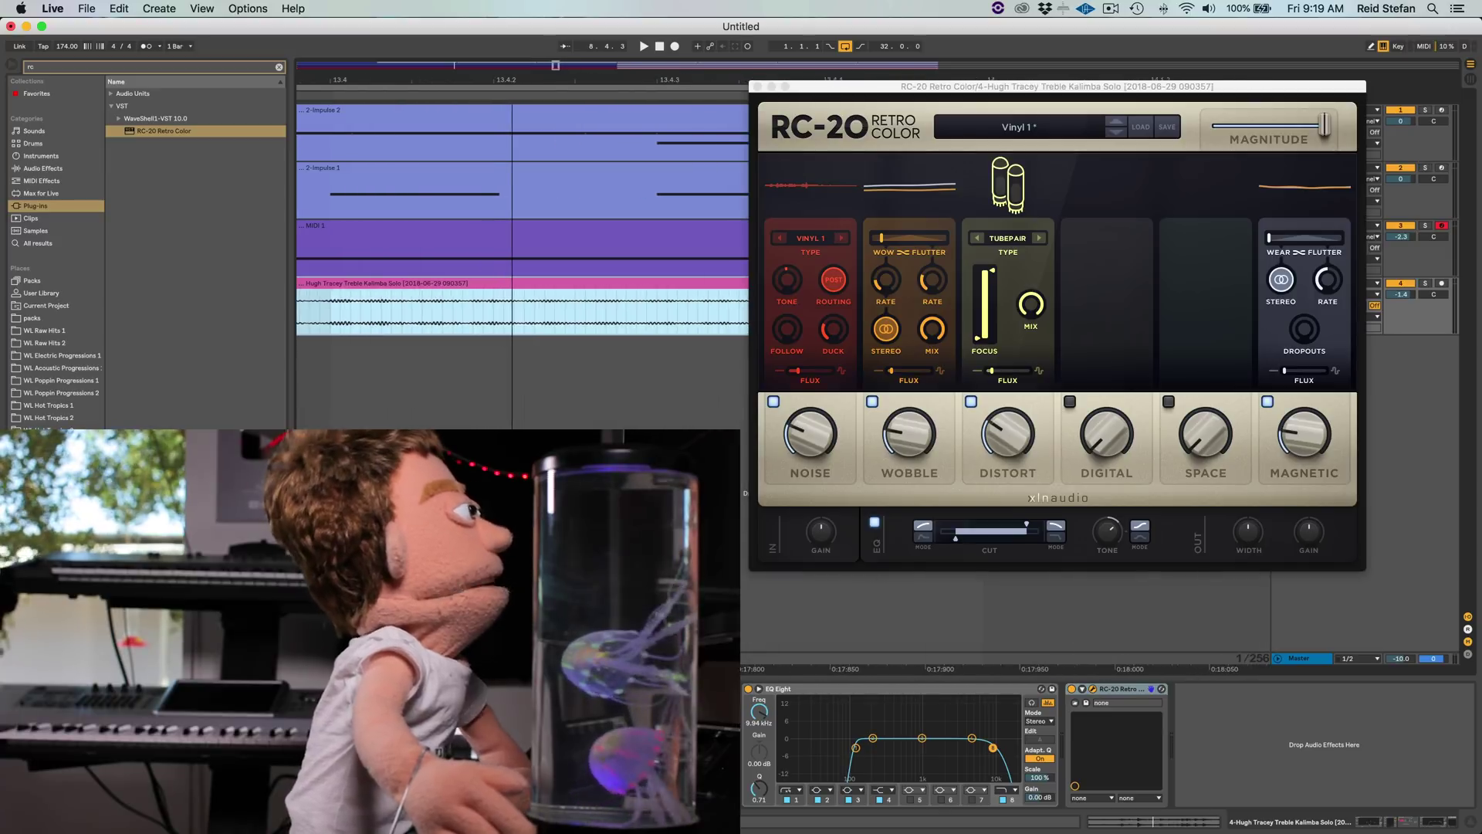
{"action": "key", "text": "minus"}
{"action": "key", "text": "minus"}
{"action": "key", "text": "minus"}
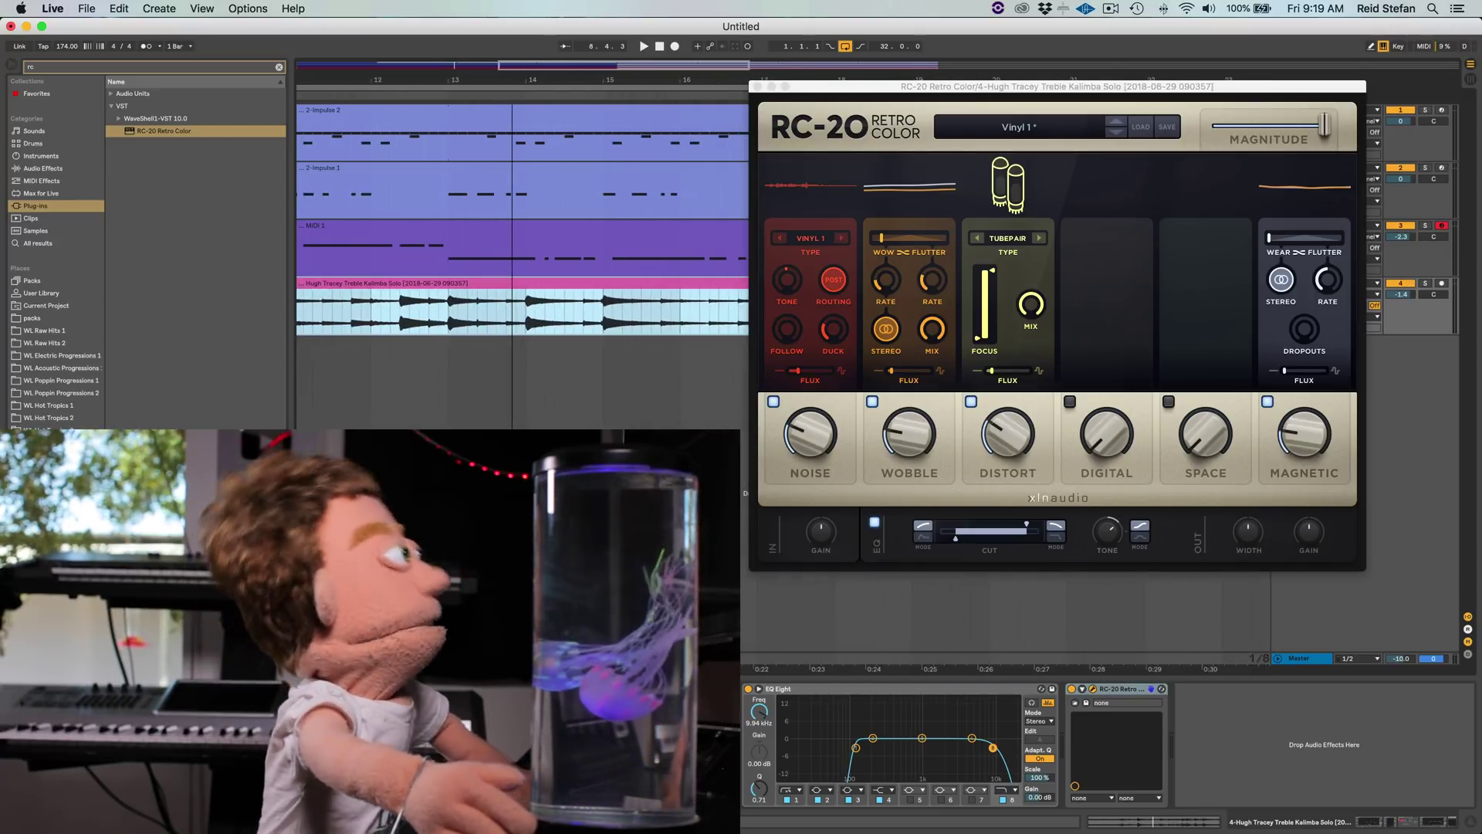
{"action": "key", "text": "minus"}
{"action": "key", "text": "minus"}
{"action": "left_click_drag", "start_coordinate": [514, 79], "coordinate": [514, 83]}
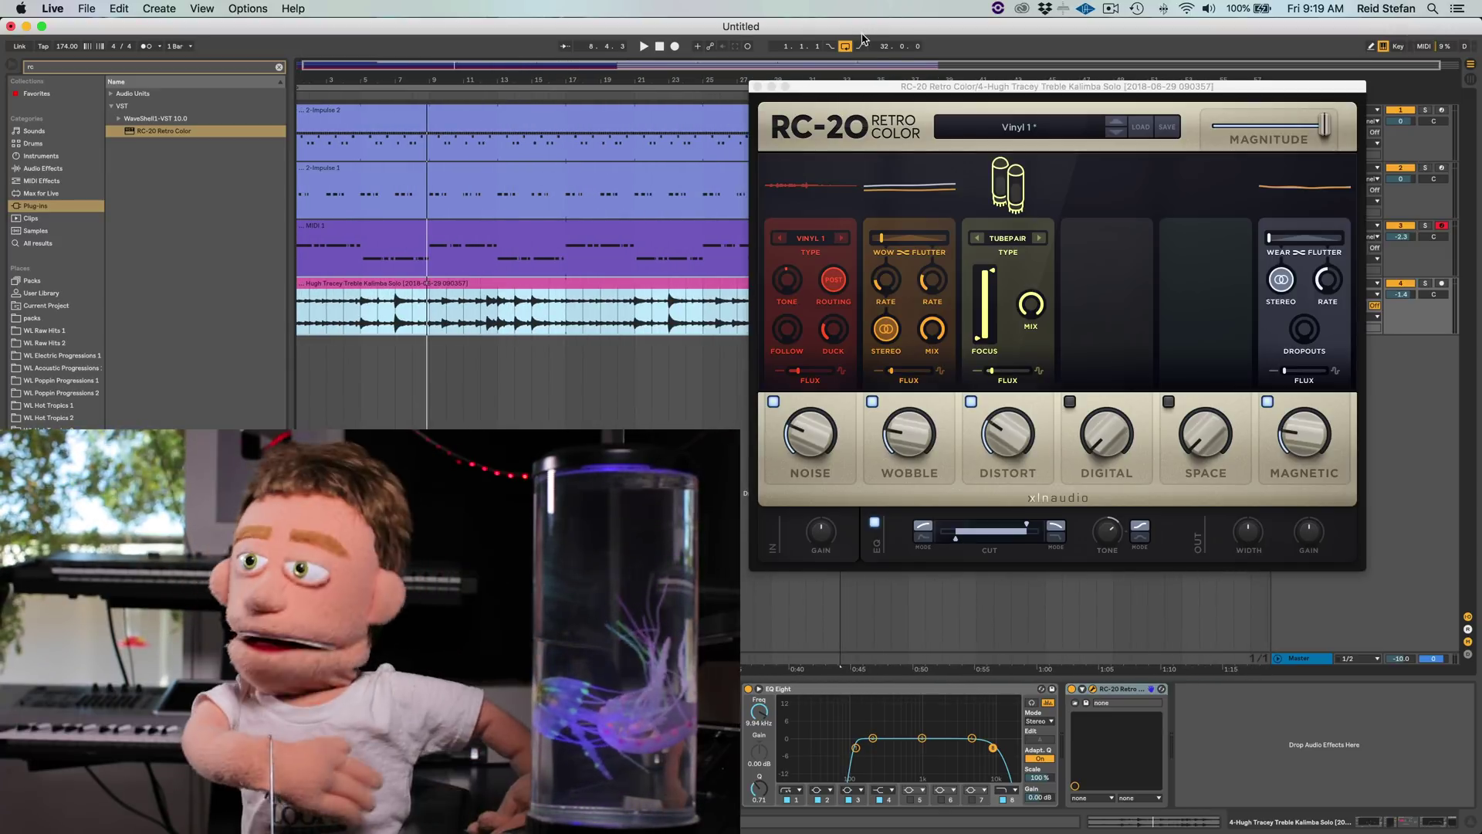
- Move the RC-20 window aside, play from bar 7 and set Wobble to 22 %
{"action": "left_click_drag", "start_coordinate": [847, 86], "coordinate": [900, 58]}
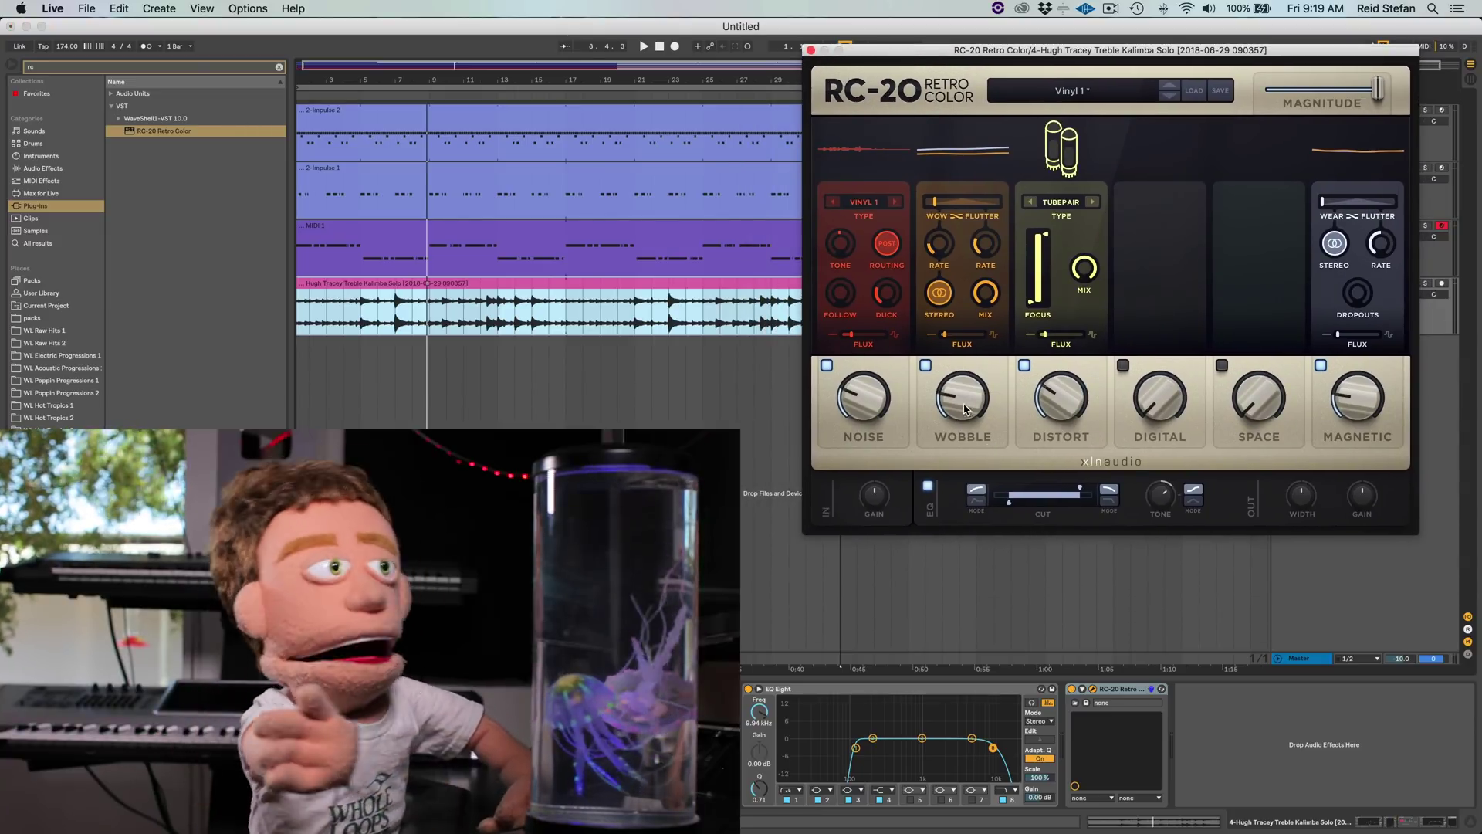
{"action": "left_click", "coordinate": [395, 311]}
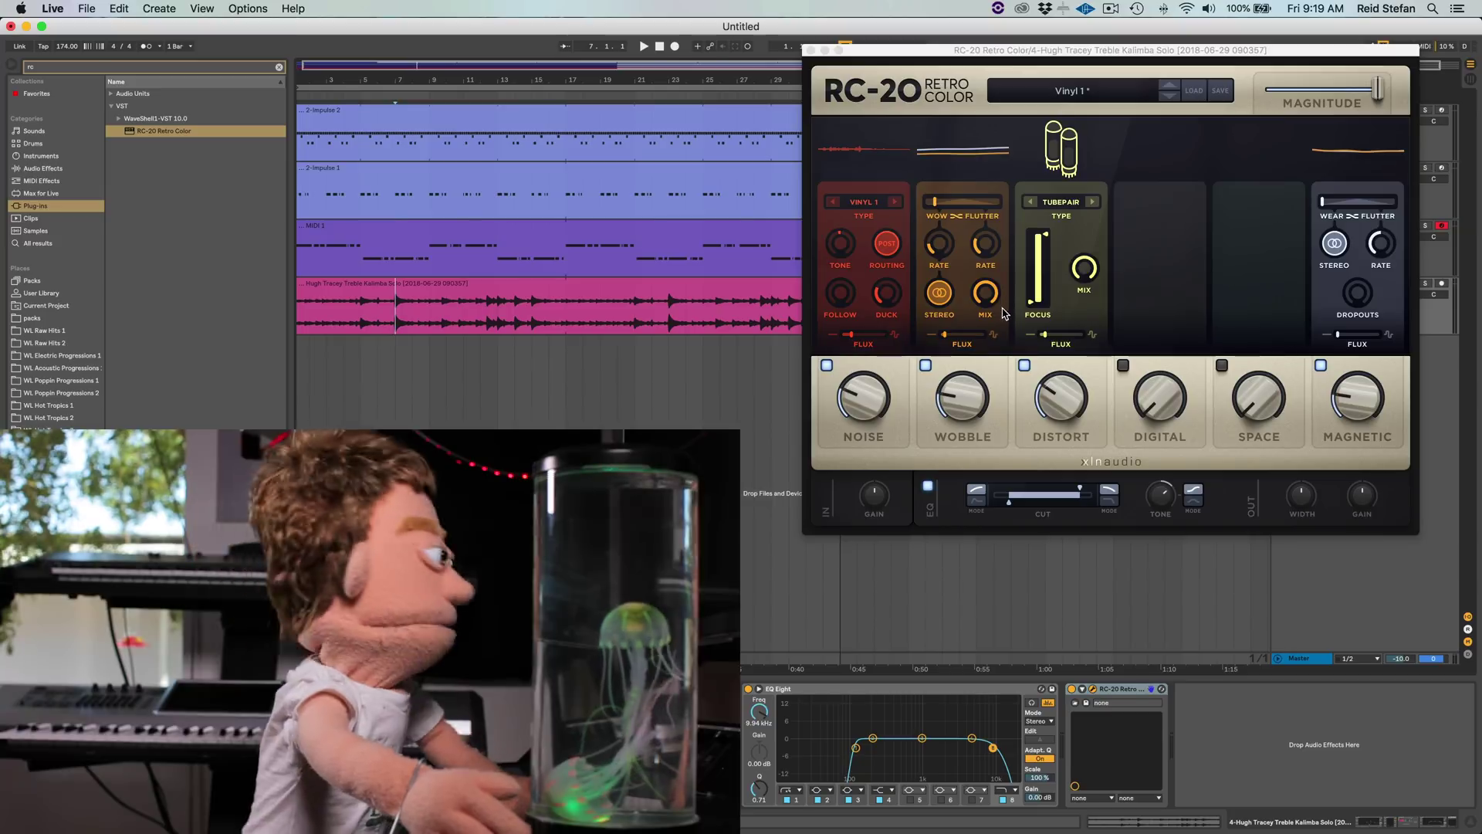
{"action": "key", "text": "space"}
{"action": "left_click_drag", "start_coordinate": [961, 399], "coordinate": [961, 392]}
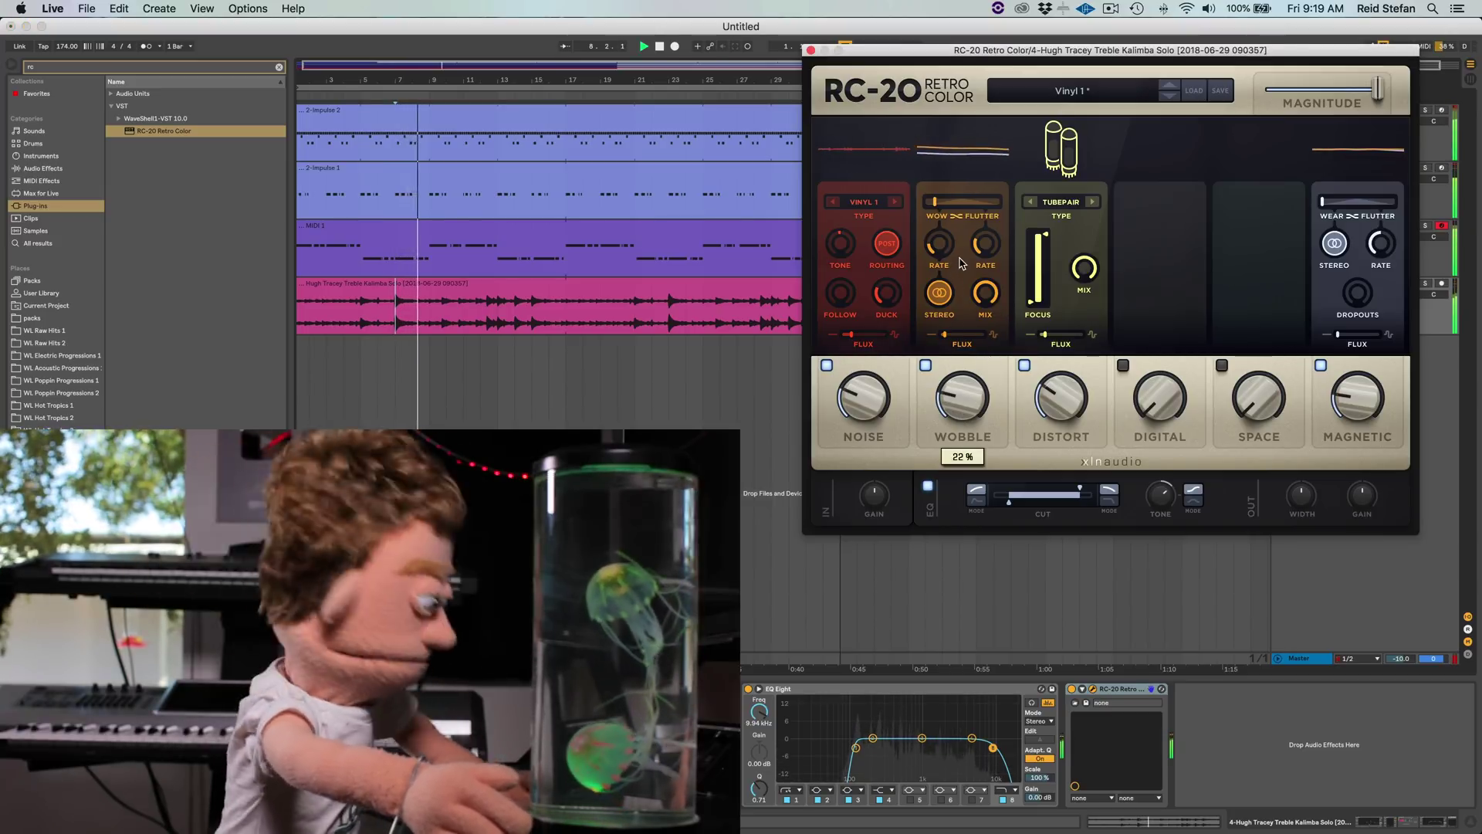
- Set the Wobble module's flutter rate to 7.6 Hz and its wow/flutter balance to Wow 100 %, Flutter 54 %
{"action": "left_click_drag", "start_coordinate": [945, 335], "coordinate": [947, 335]}
{"action": "left_click_drag", "start_coordinate": [986, 244], "coordinate": [986, 249]}
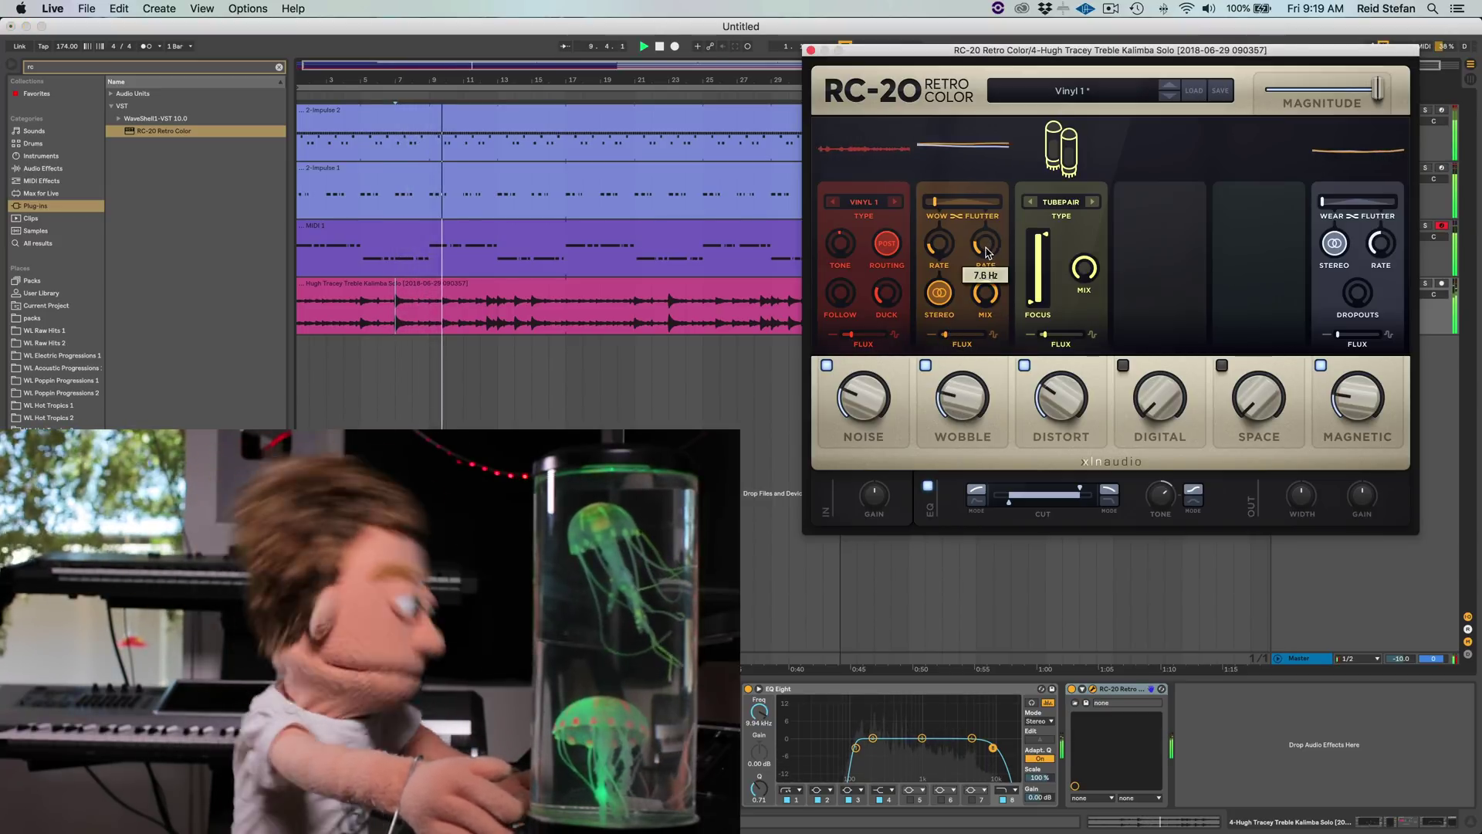
{"action": "left_click_drag", "start_coordinate": [938, 203], "coordinate": [952, 203]}
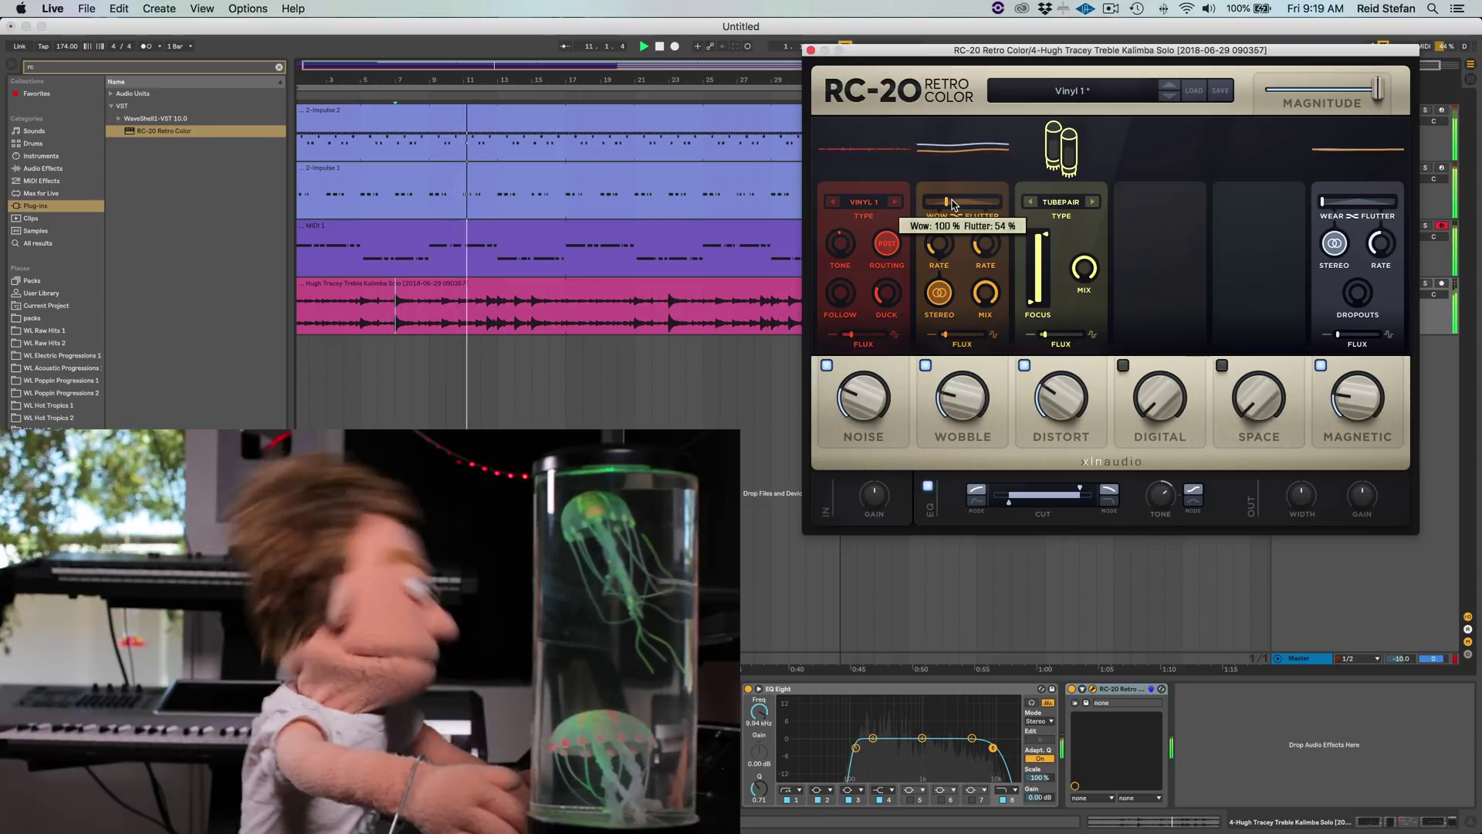
{"action": "mouse_move", "coordinate": [972, 412]}
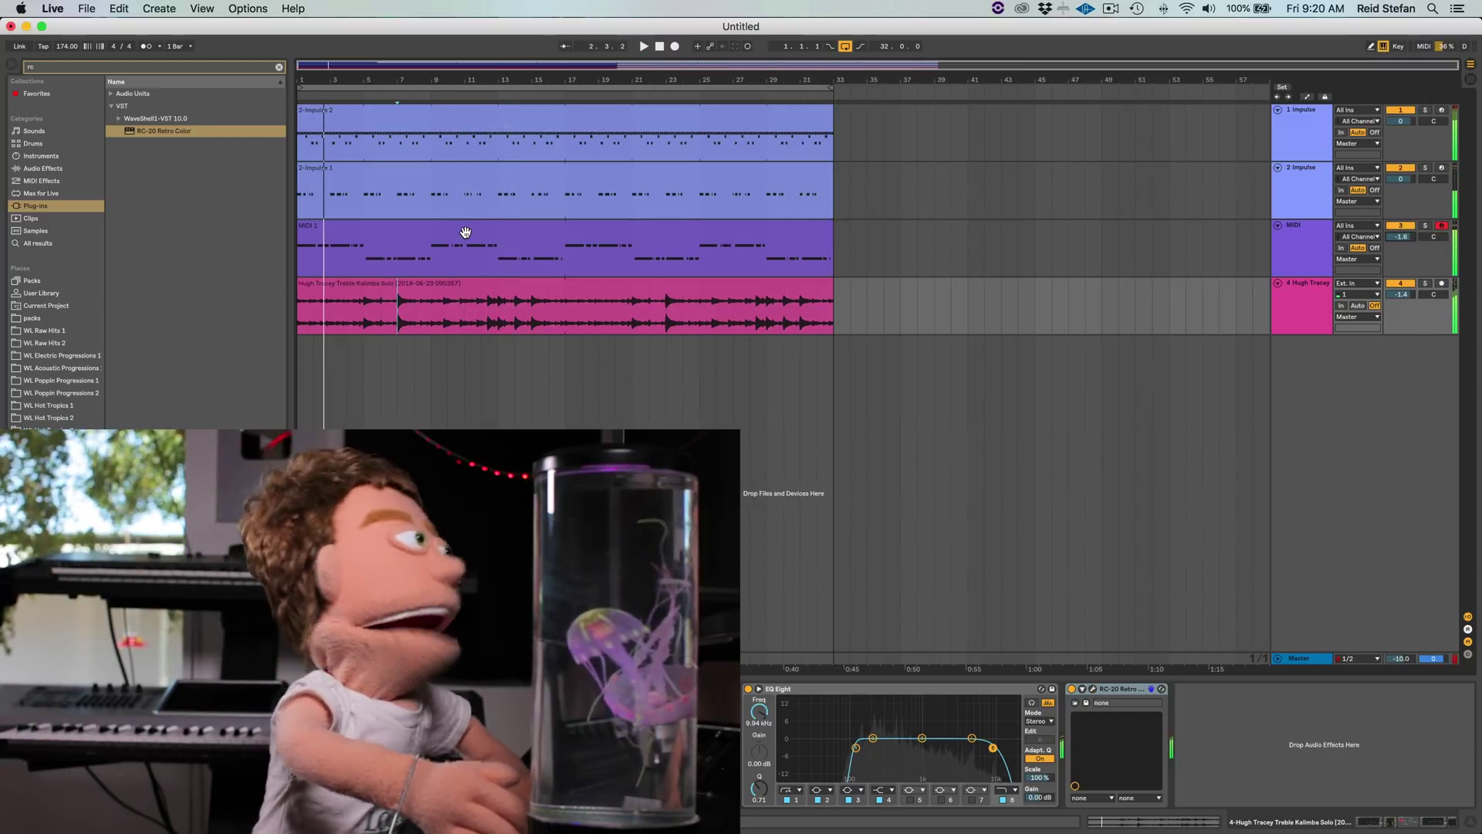
- Move the clips on both Impulse tracks and the bass MIDI track together so they start at bar 9
{"action": "left_click", "coordinate": [466, 232]}
{"action": "left_click", "coordinate": [411, 111], "text": "shift"}
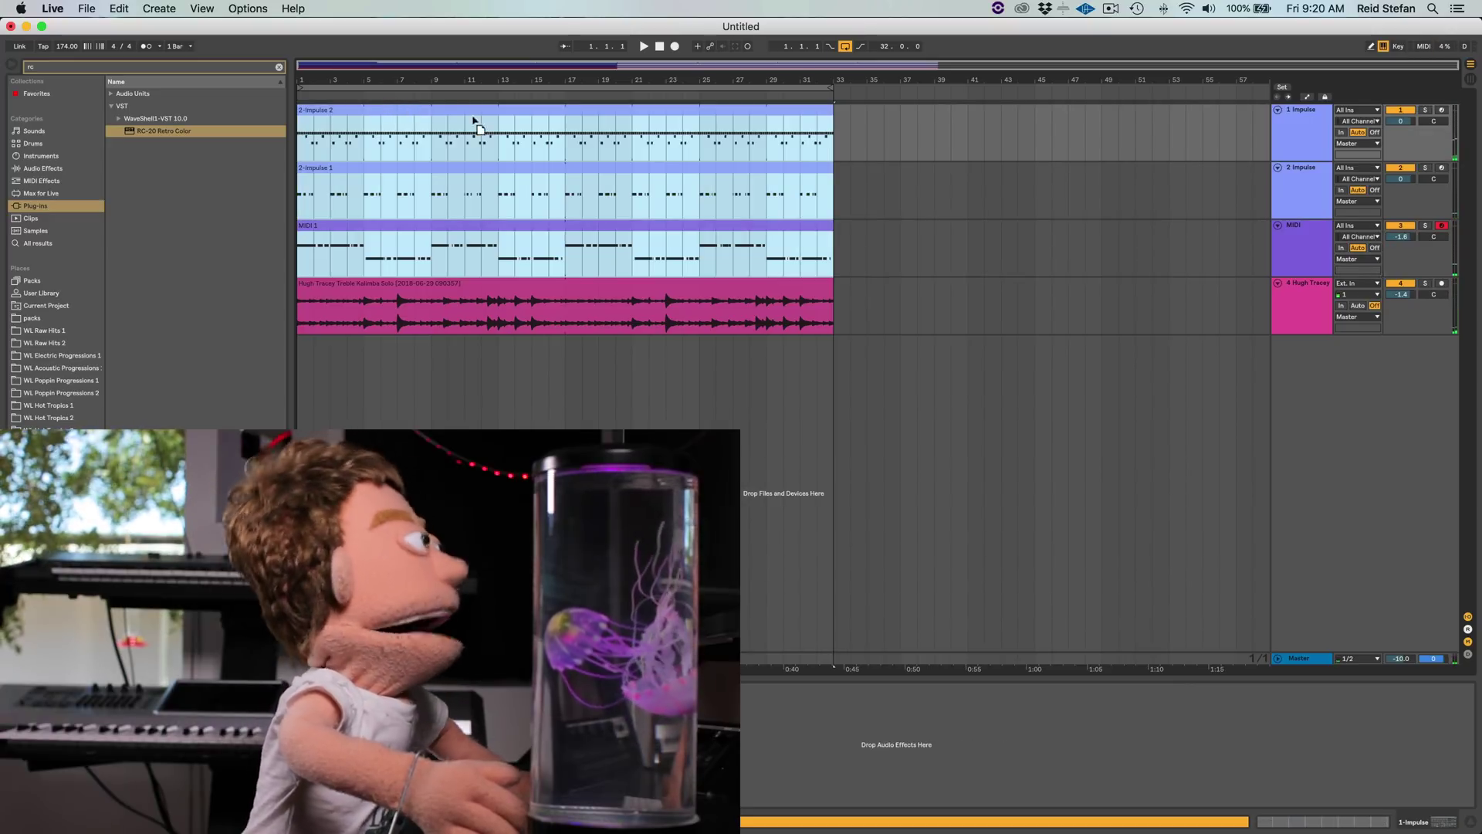
{"action": "left_click_drag", "start_coordinate": [472, 120], "coordinate": [509, 131]}
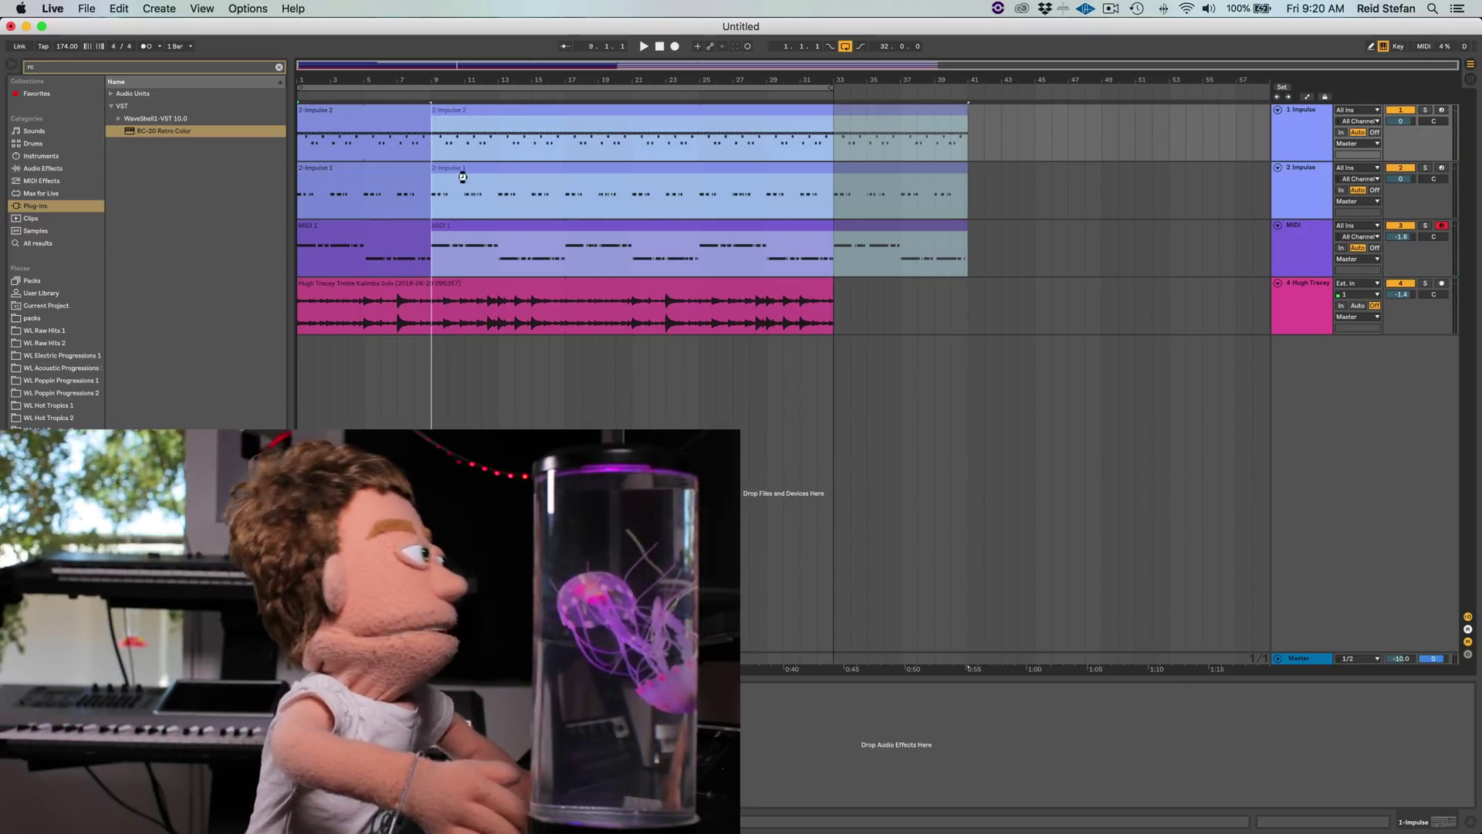
{"action": "left_click_drag", "start_coordinate": [463, 176], "coordinate": [464, 177]}
- Play the arrangement from the kalimba intro and extend the loop's end to bar 41
{"action": "left_click", "coordinate": [398, 298]}
{"action": "key", "text": "space"}
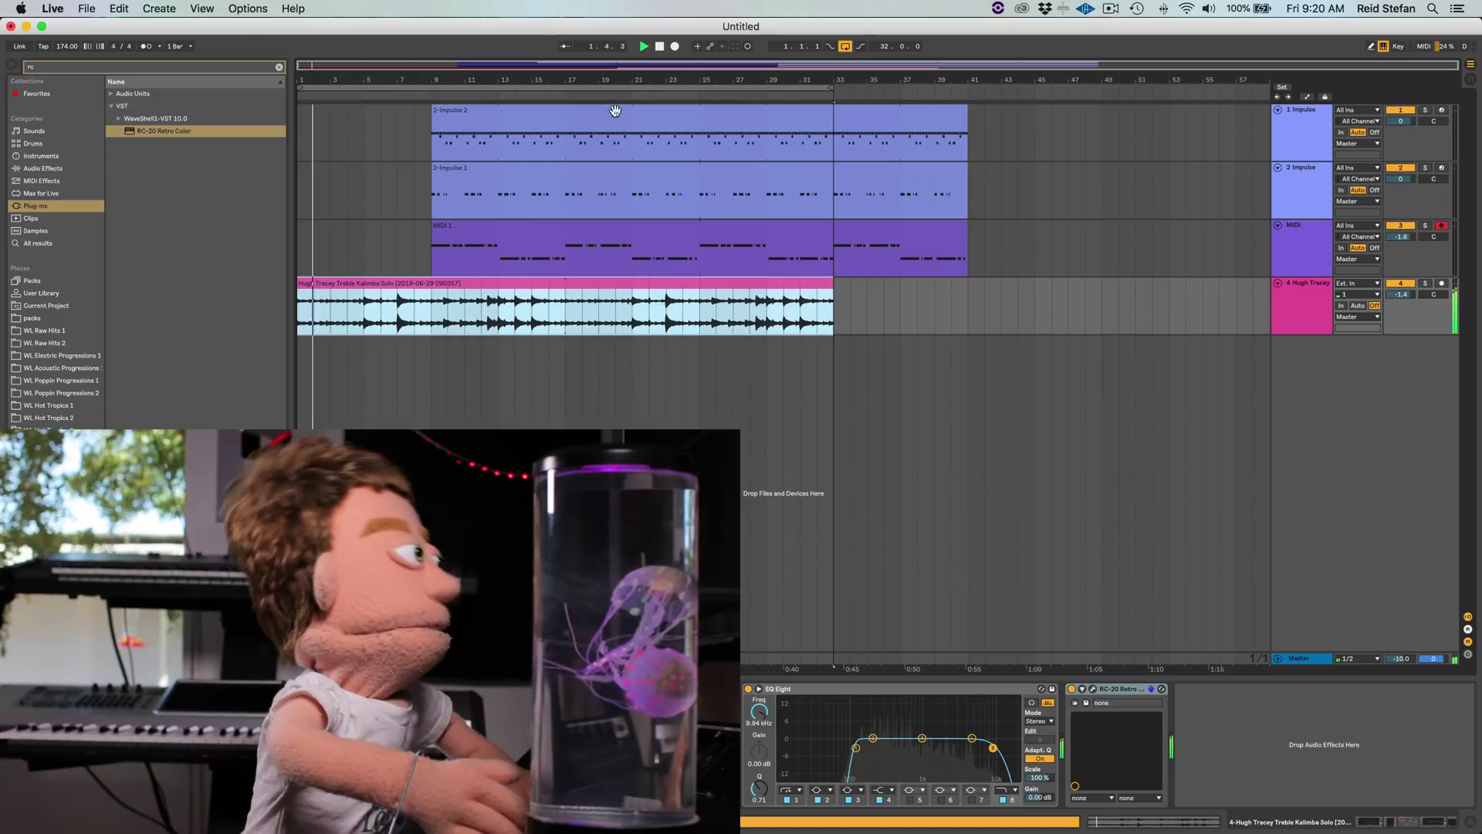
{"action": "left_click_drag", "start_coordinate": [832, 87], "coordinate": [972, 76]}
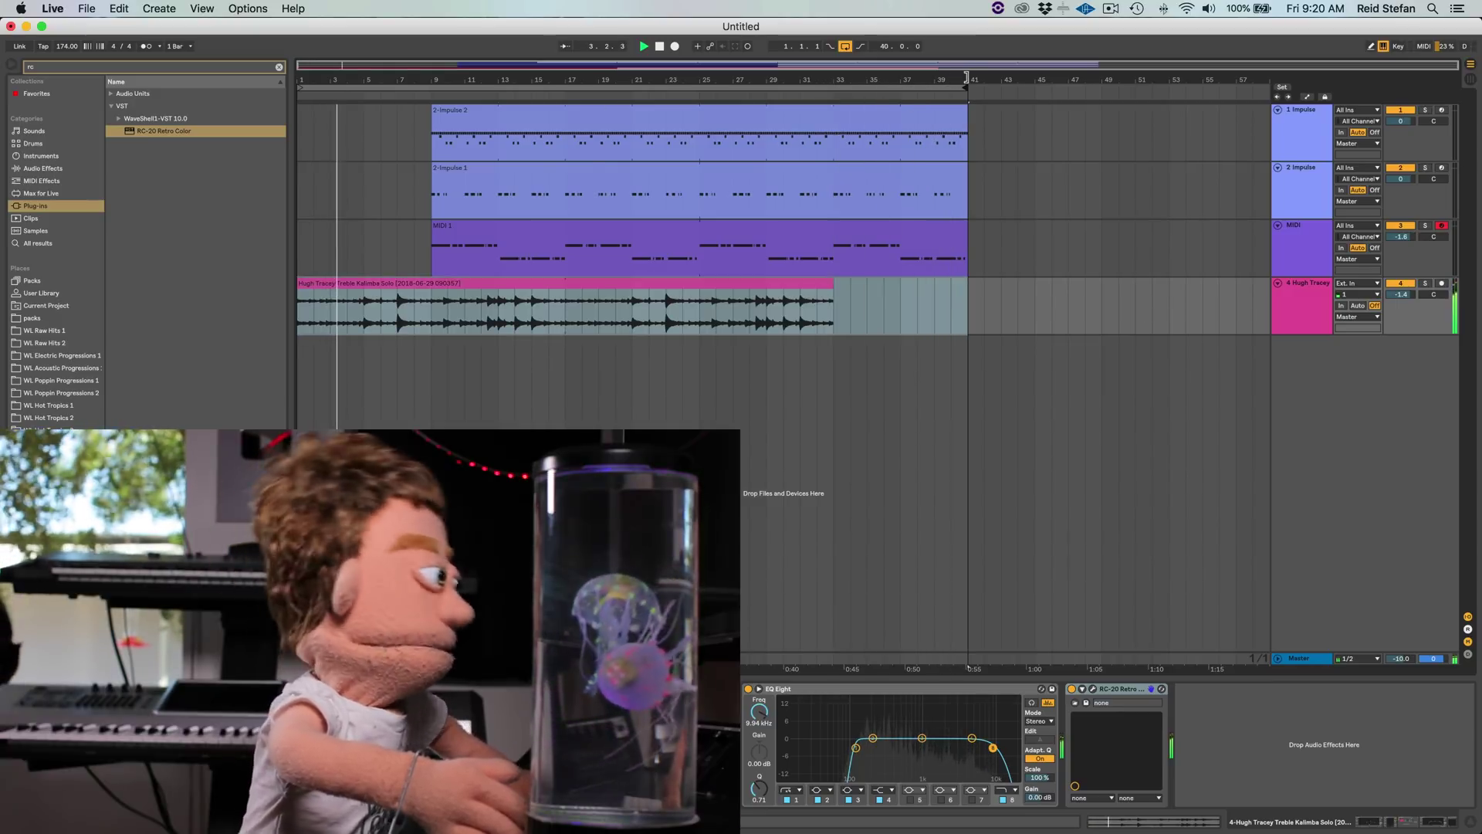
- Hide the device view and set the bass MIDI track's volume to -1.0 dB while the beat plays
{"action": "left_click", "coordinate": [1470, 822]}
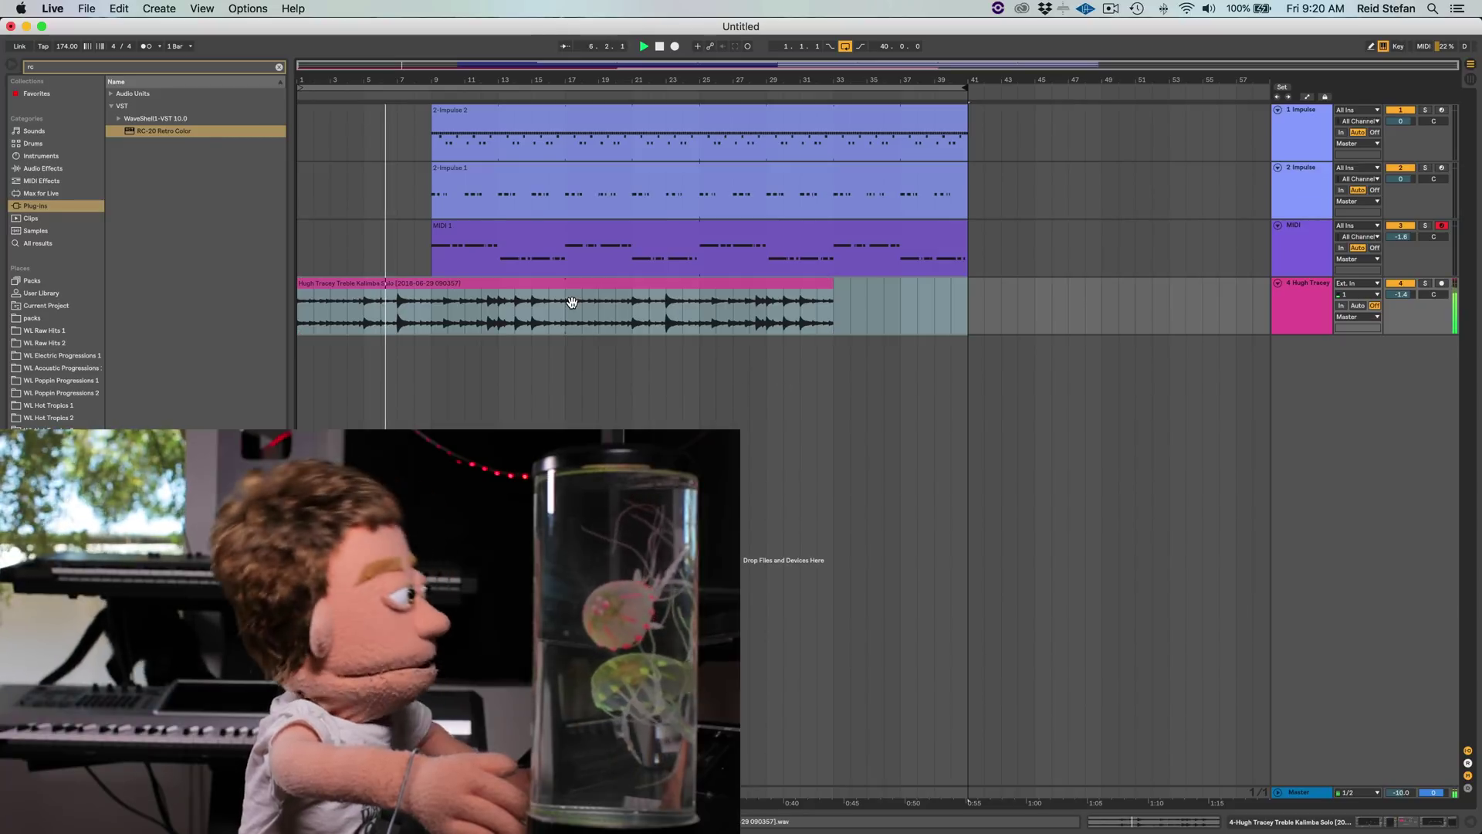
{"action": "left_click", "coordinate": [431, 321]}
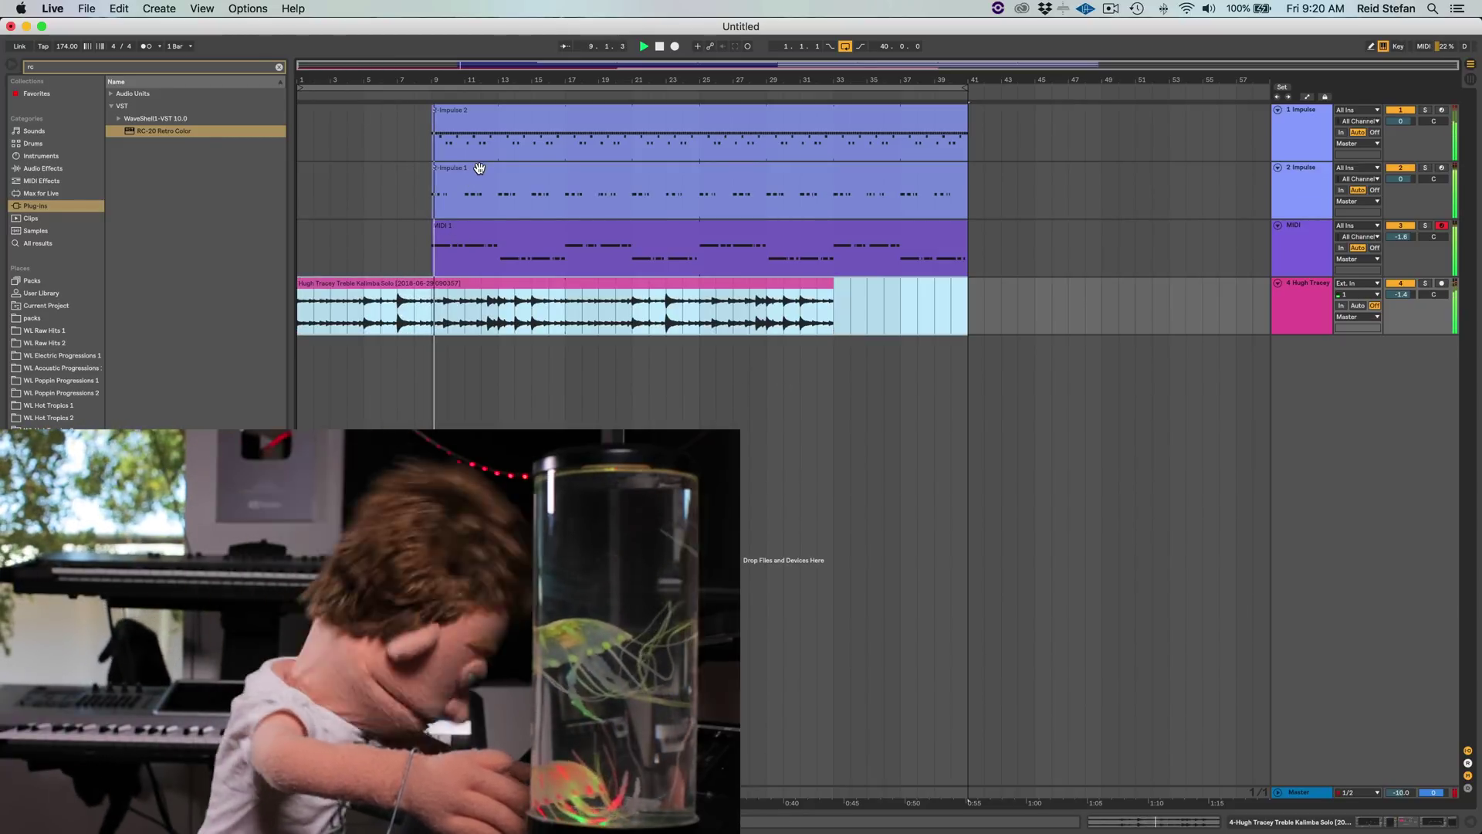
{"action": "left_click_drag", "start_coordinate": [1401, 237], "coordinate": [1404, 245]}
{"action": "double_click", "coordinate": [1403, 239]}
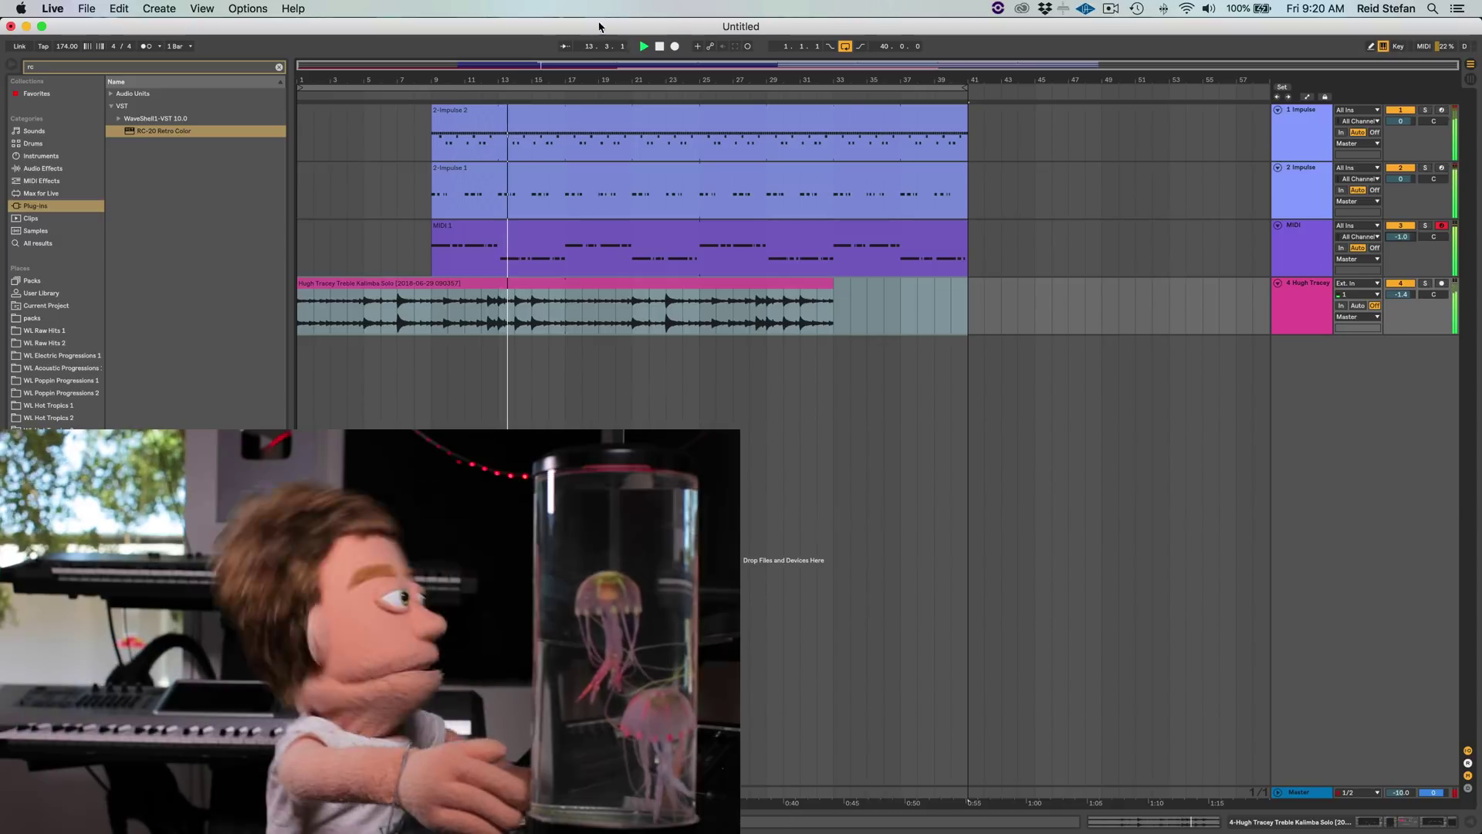
- Open the 1 Impulse track's drum clip to review its hits during playback, return to the device view and stop playback
{"action": "double_click", "coordinate": [507, 121]}
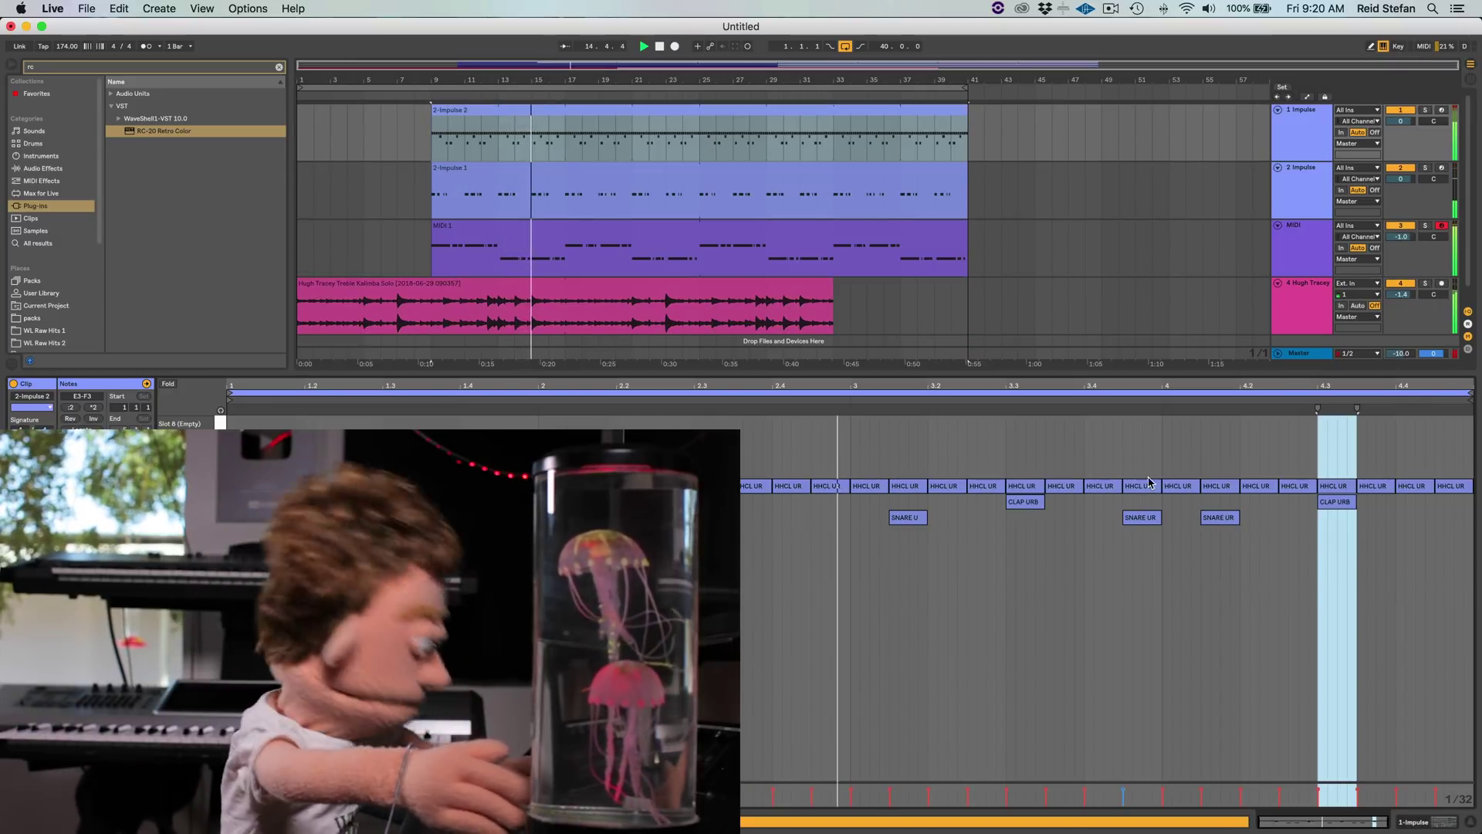
{"action": "left_click", "coordinate": [831, 500]}
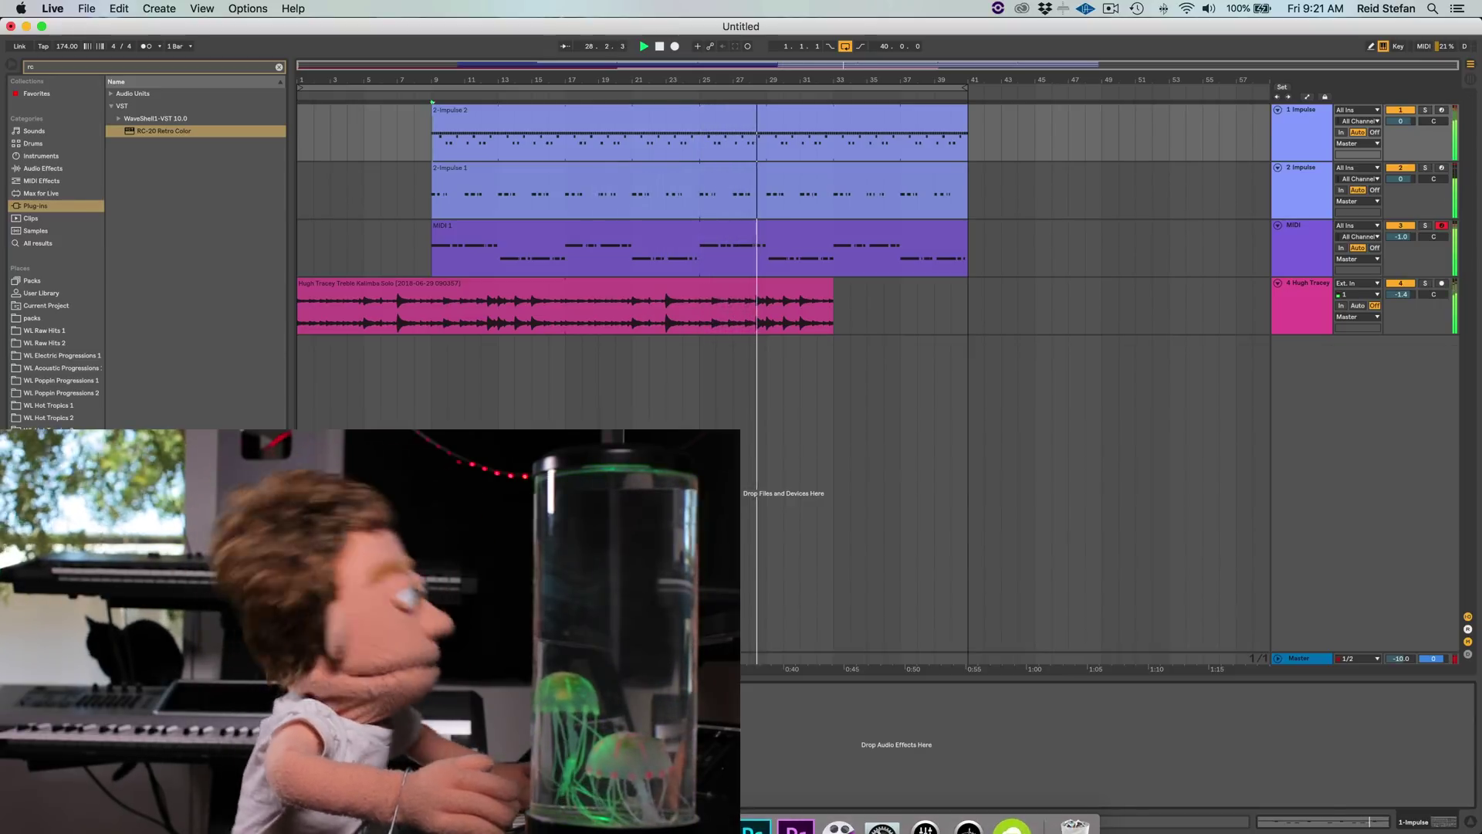
{"action": "left_click", "coordinate": [1437, 825]}
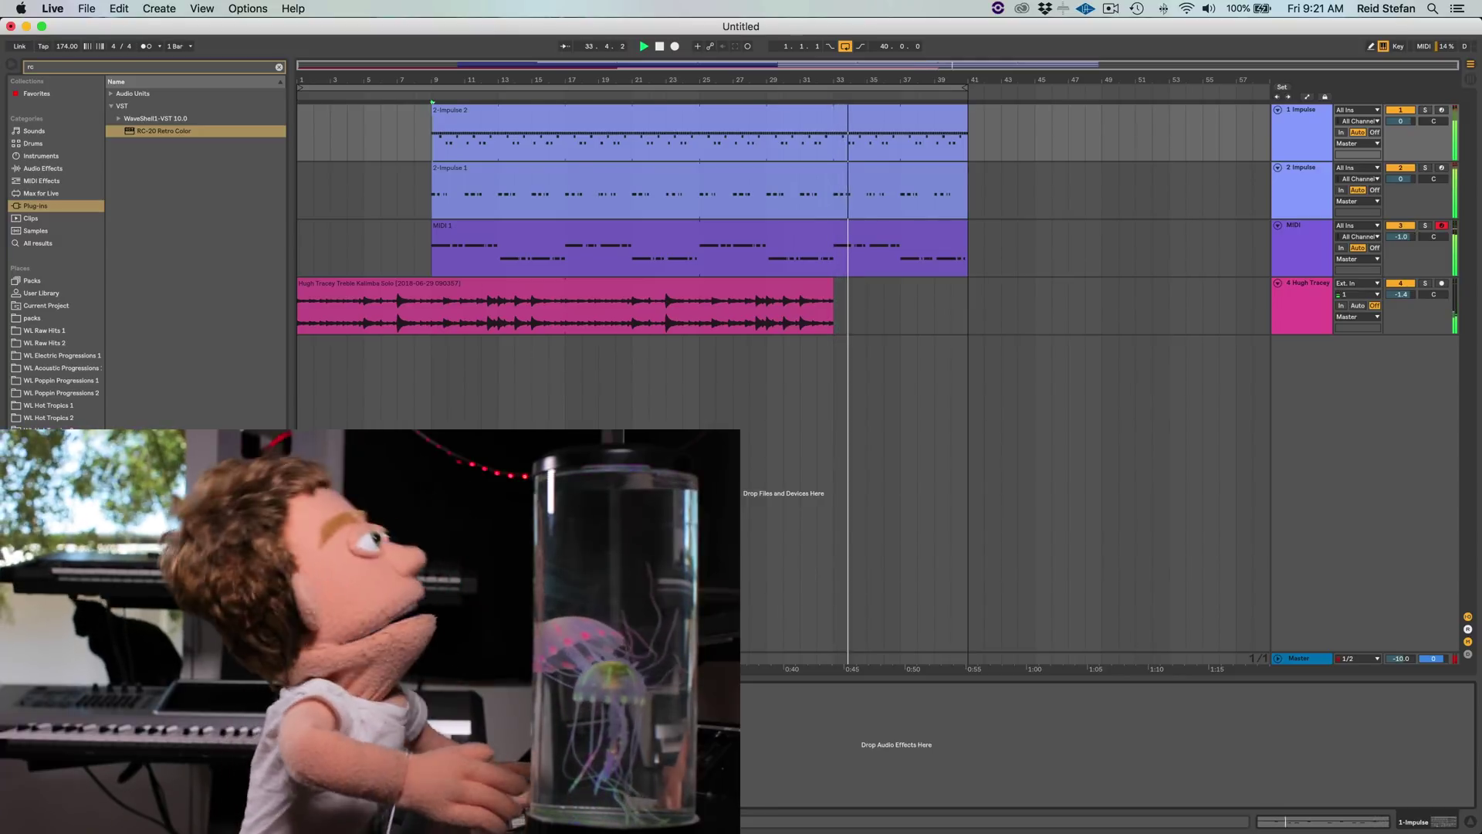
{"action": "key", "text": "space"}
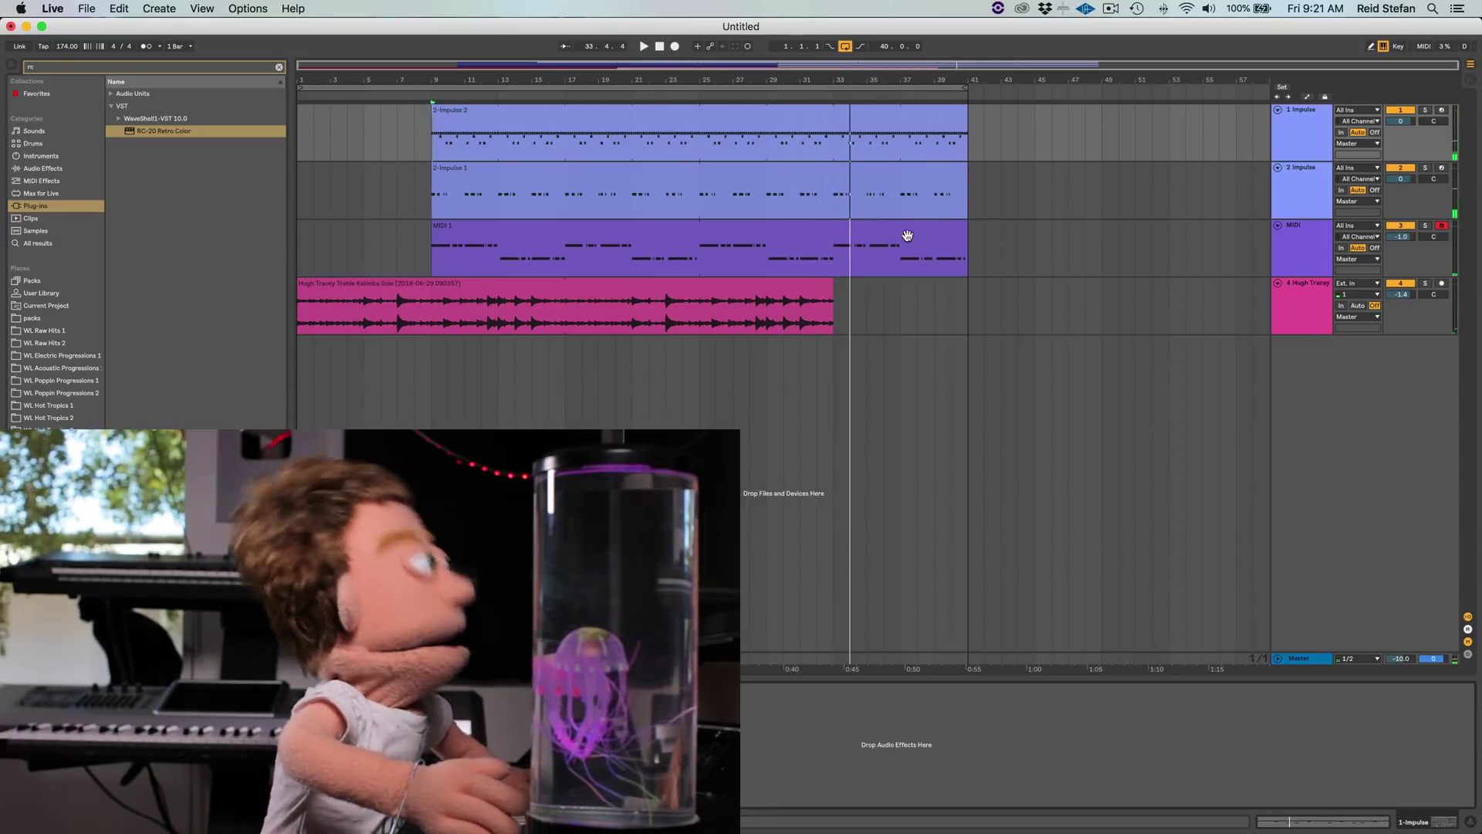
- Delete bars 33 to 41 from the Impulse and bass tracks, end the loop at bar 33 and play the arrangement
{"action": "left_click_drag", "start_coordinate": [973, 246], "coordinate": [832, 111]}
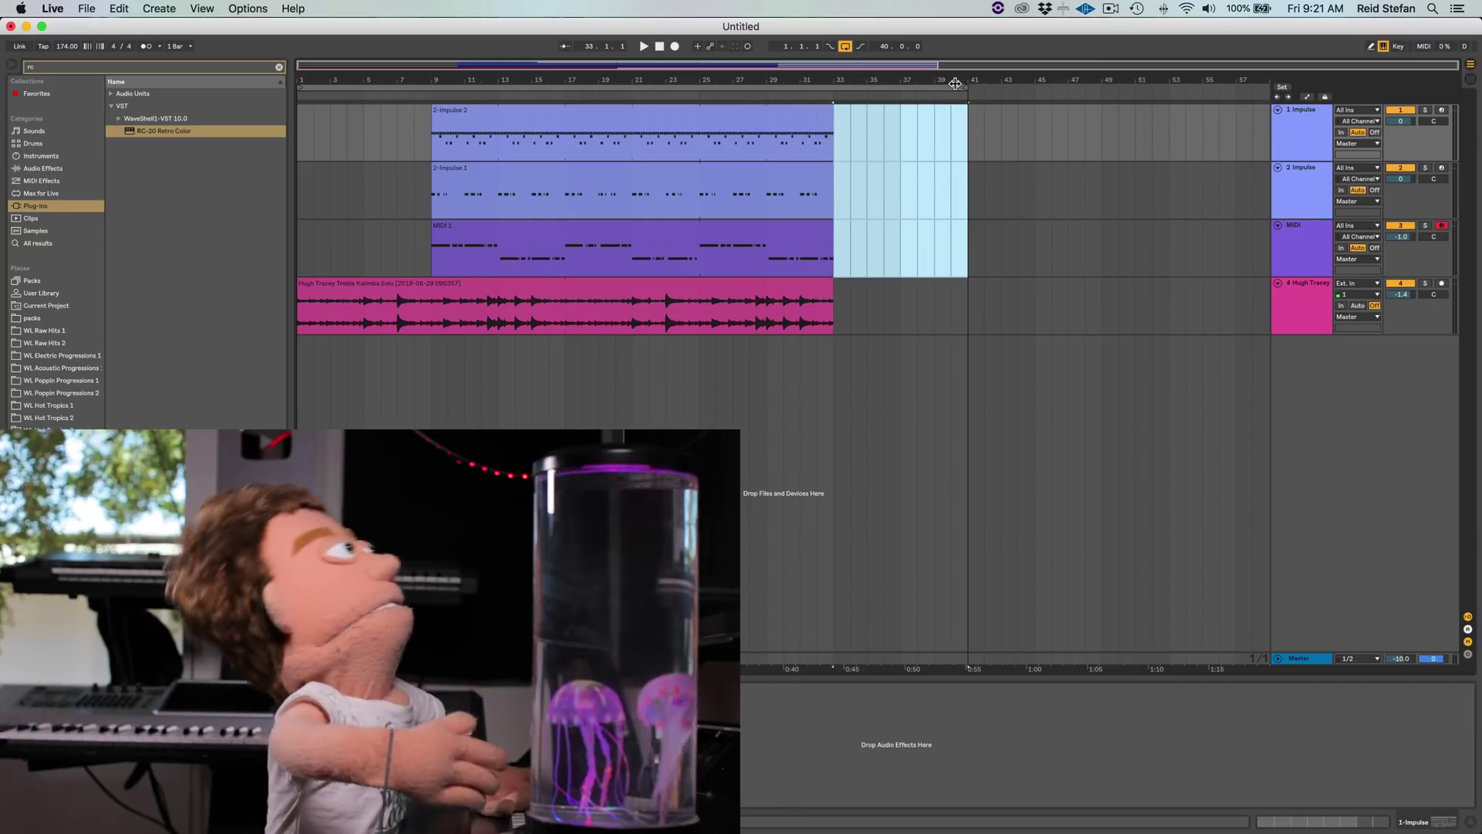
{"action": "left_click_drag", "start_coordinate": [961, 87], "coordinate": [833, 108]}
{"action": "key", "text": "space"}
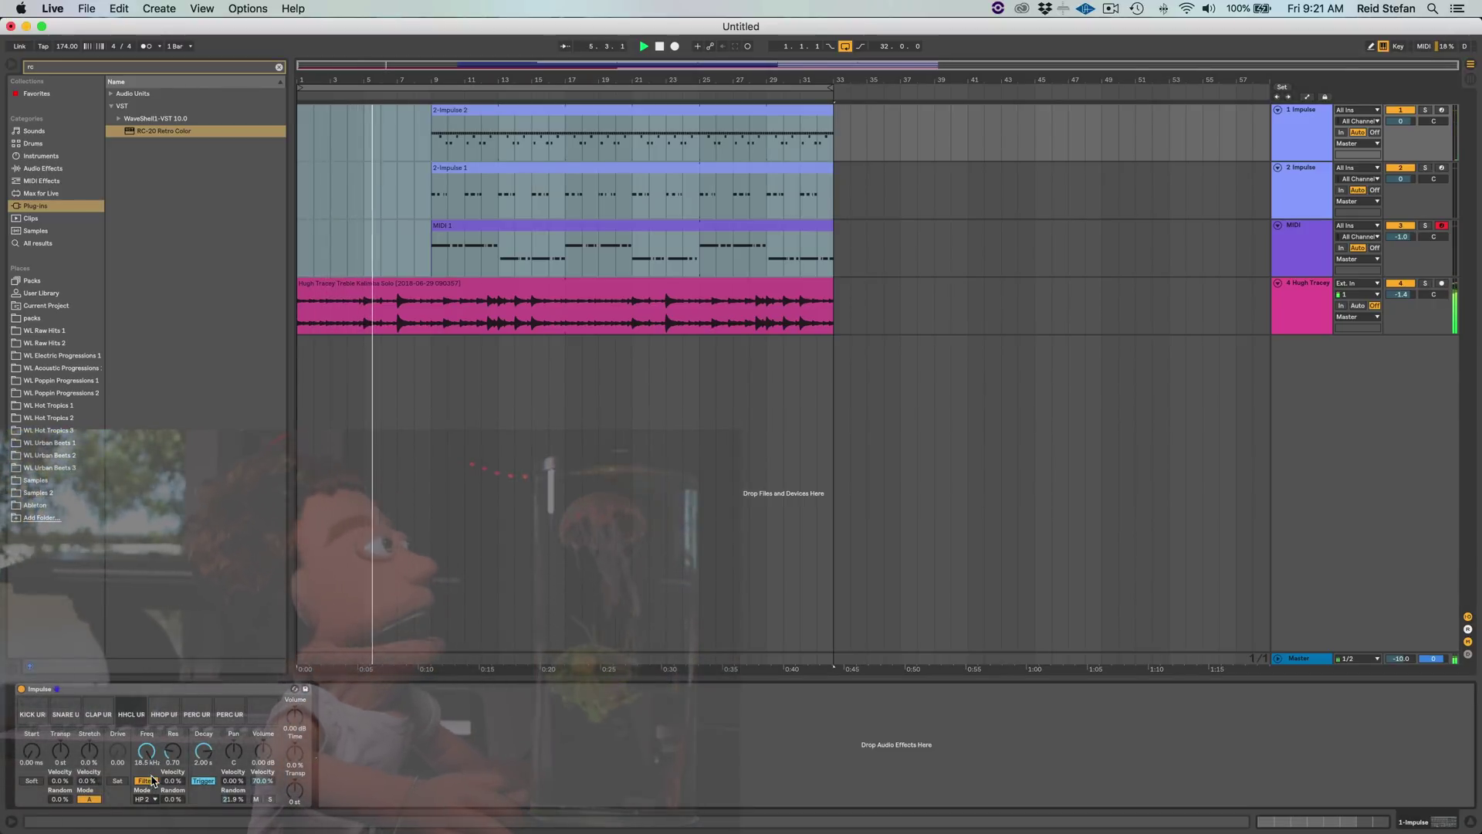
- Arm the 1 Impulse track and set the closed hi-hat's filter frequency to 5.44 kHz and resonance to 2.23
{"action": "mouse_move", "coordinate": [145, 719]}
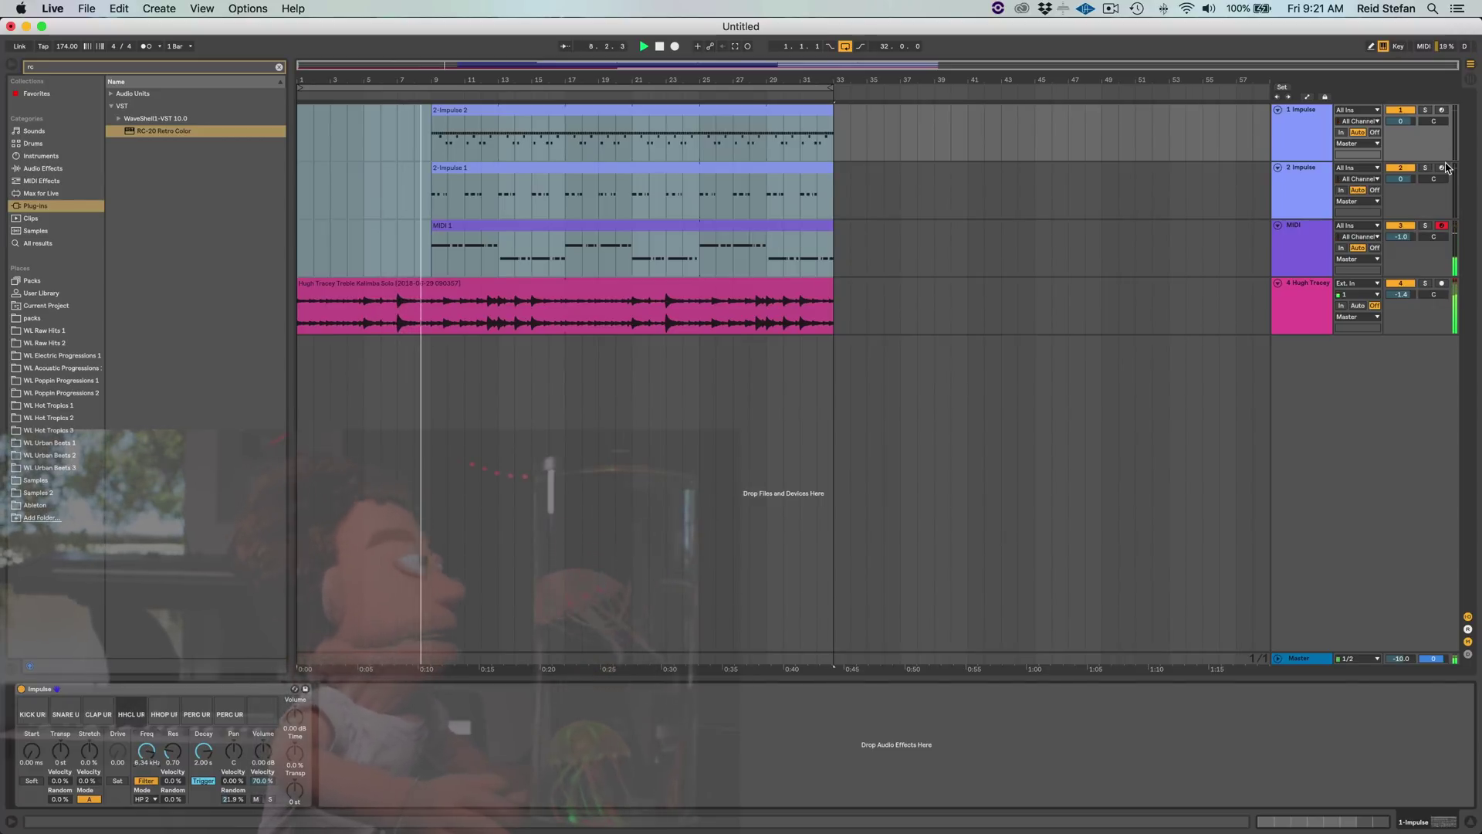
{"action": "left_click", "coordinate": [1441, 110]}
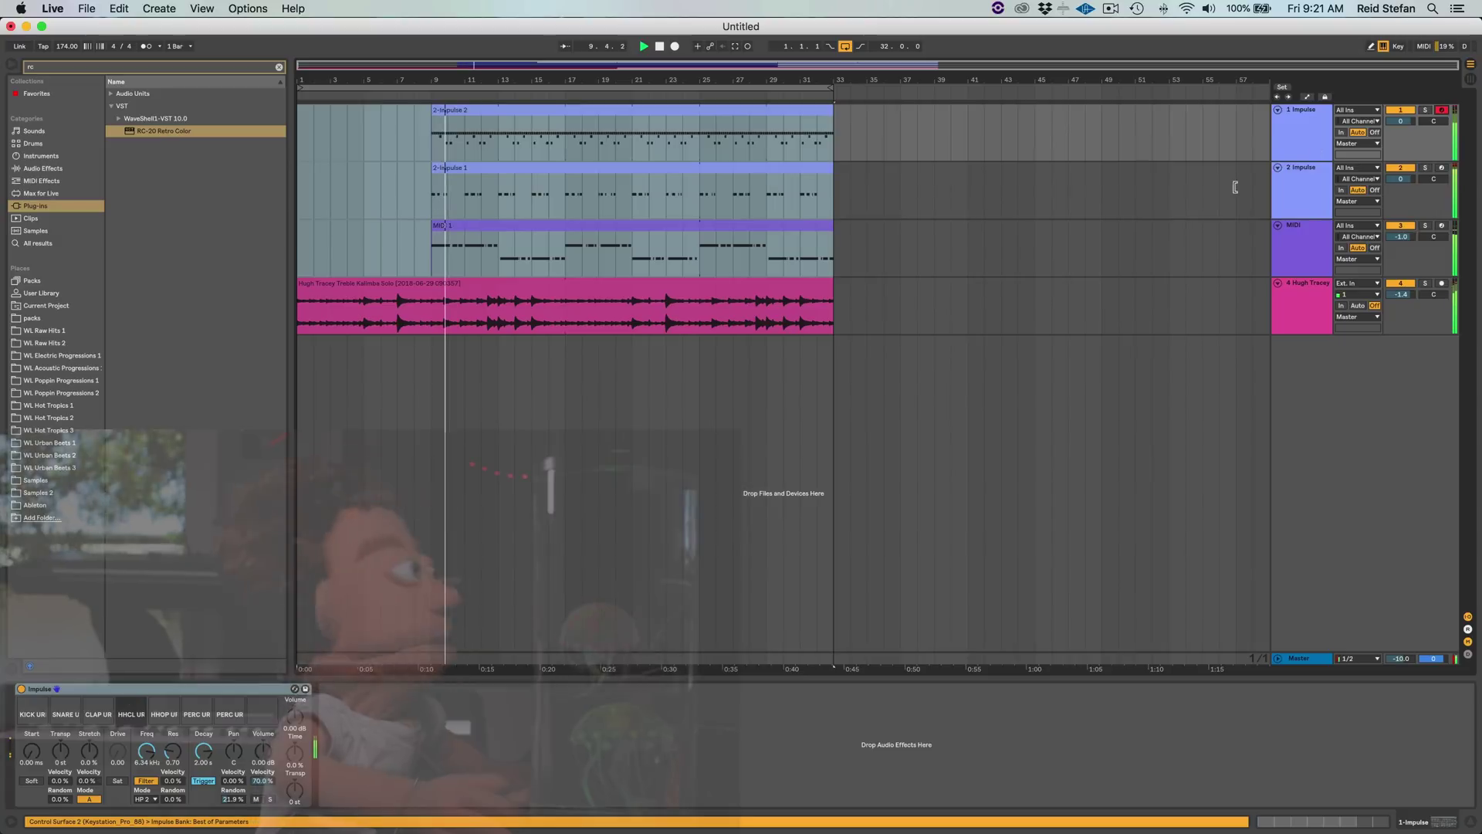
{"action": "left_click_drag", "start_coordinate": [151, 749], "coordinate": [154, 751]}
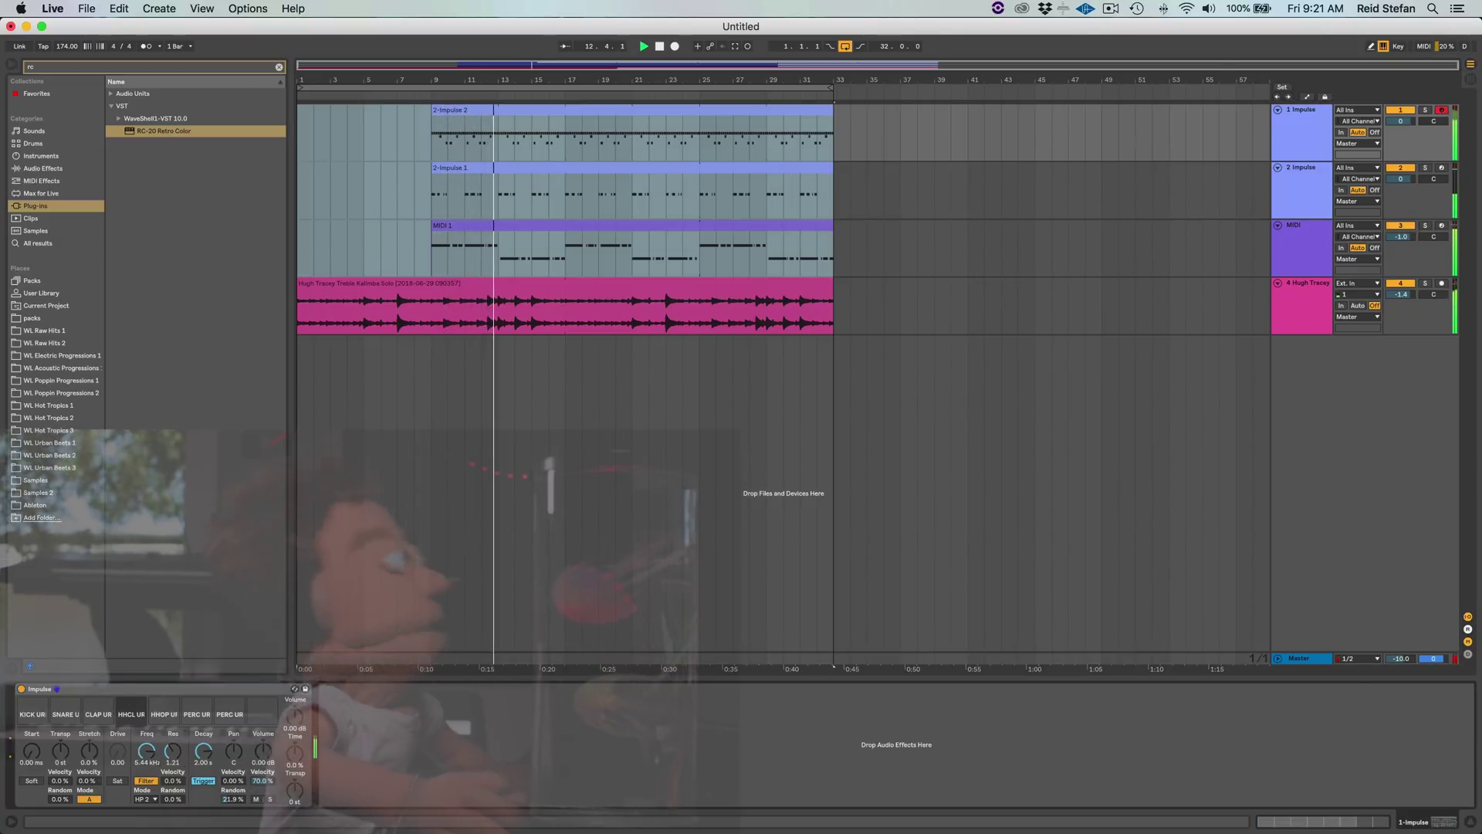
{"action": "left_click_drag", "start_coordinate": [165, 755], "coordinate": [165, 752]}
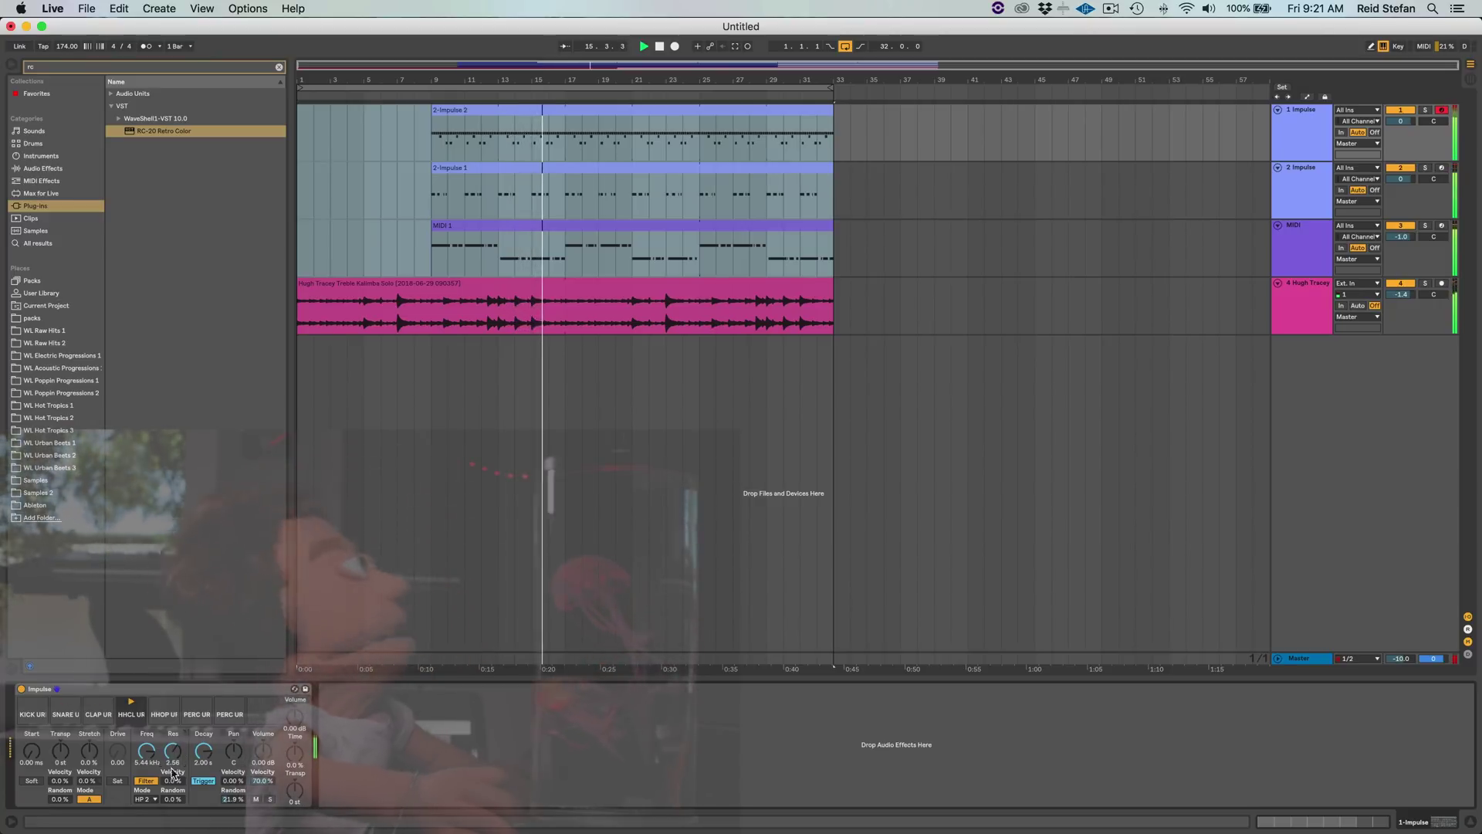
{"action": "left_click_drag", "start_coordinate": [168, 744], "coordinate": [168, 758]}
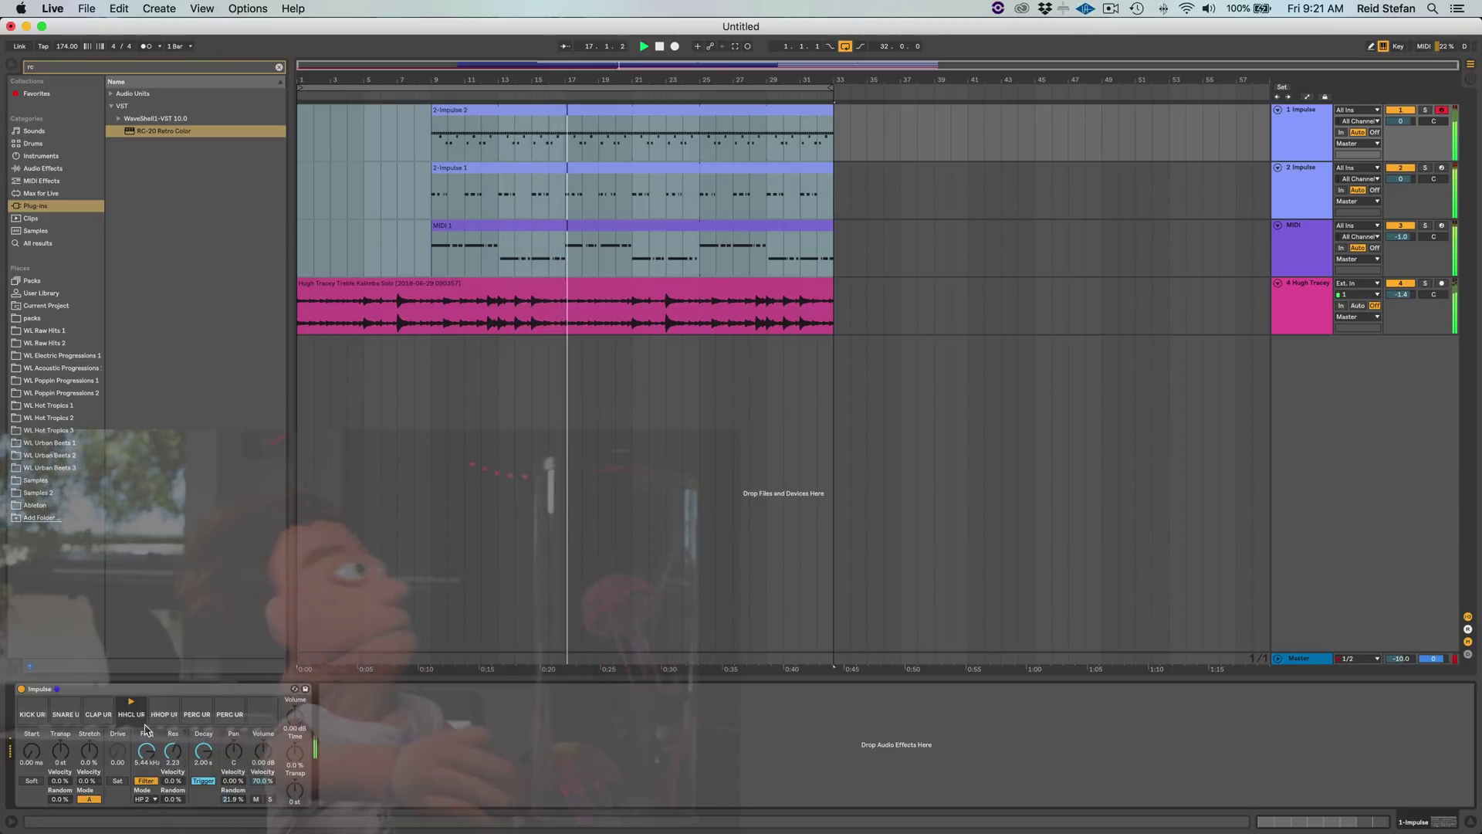
- Enable saturation and raise the drive on the closed hi-hat, and set the snare's drive to 11.4
{"action": "left_click", "coordinate": [115, 781]}
{"action": "left_click_drag", "start_coordinate": [117, 751], "coordinate": [117, 737]}
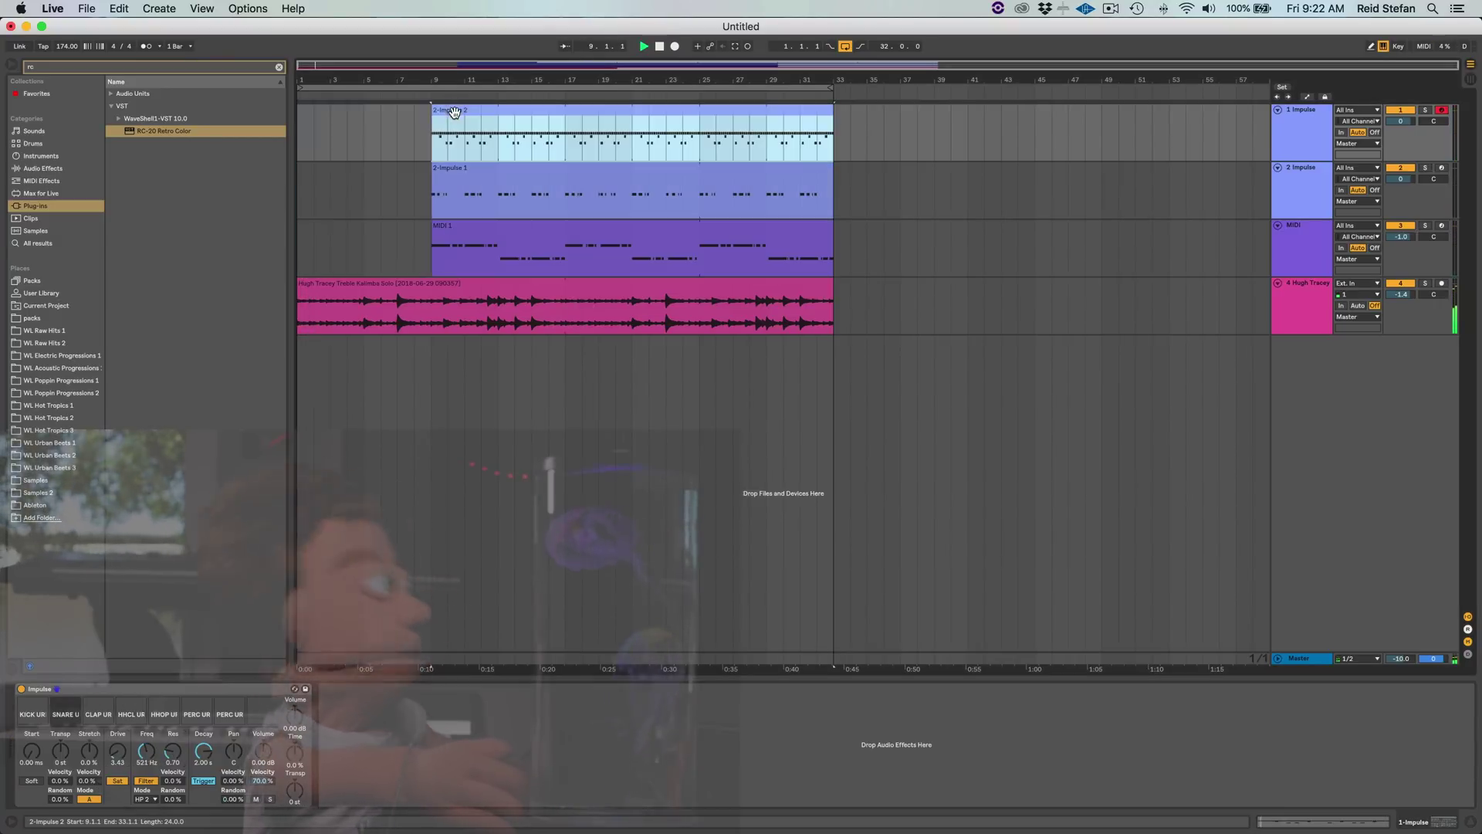
{"action": "left_click", "coordinate": [452, 110]}
{"action": "left_click_drag", "start_coordinate": [112, 755], "coordinate": [112, 732]}
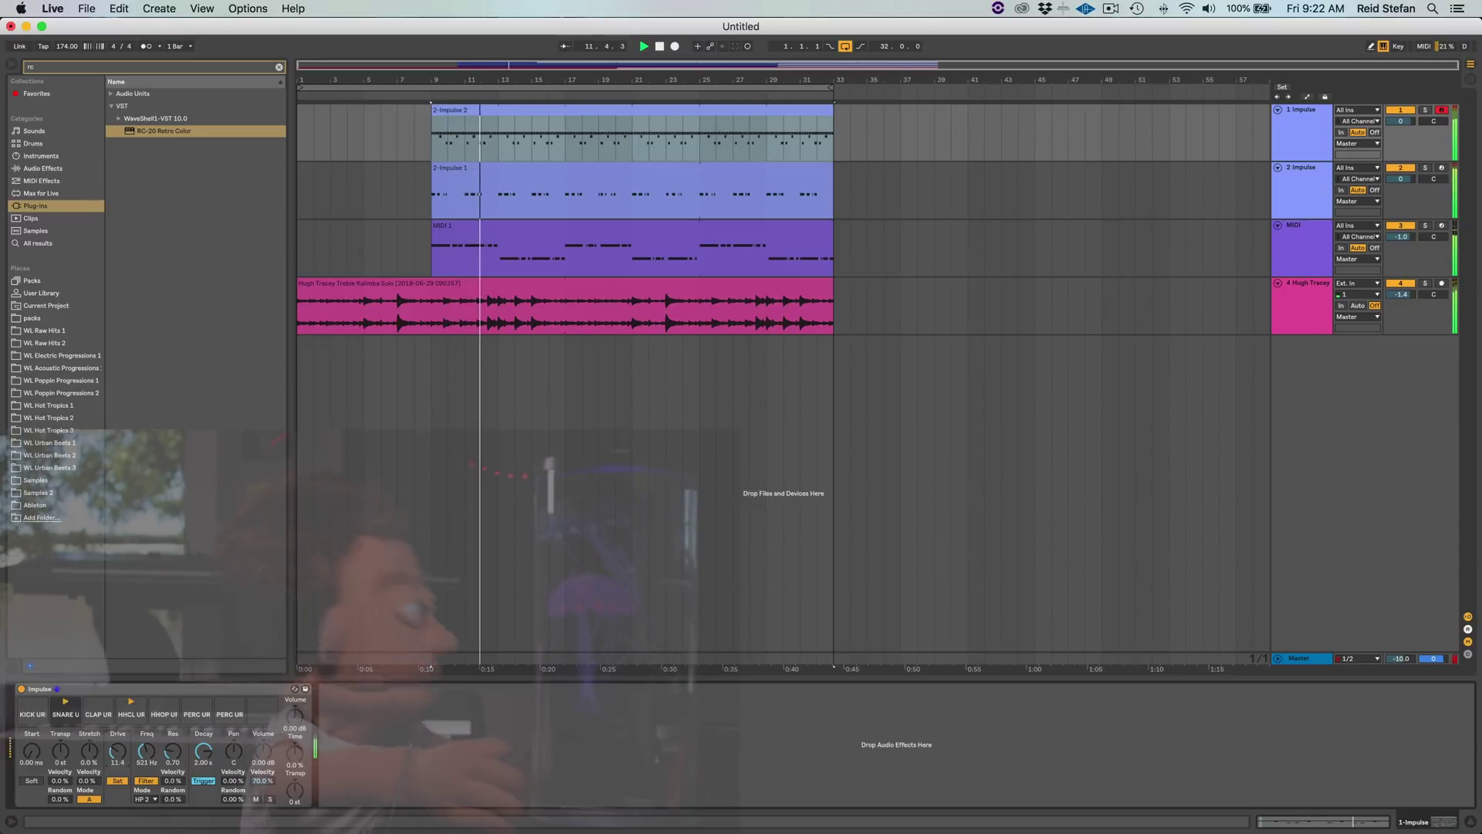
- Audition the clap and open hi-hat, and add an HHOP URBAN 03 note at 2.3.3 in the 1 Impulse track's clip
{"action": "left_click", "coordinate": [98, 709]}
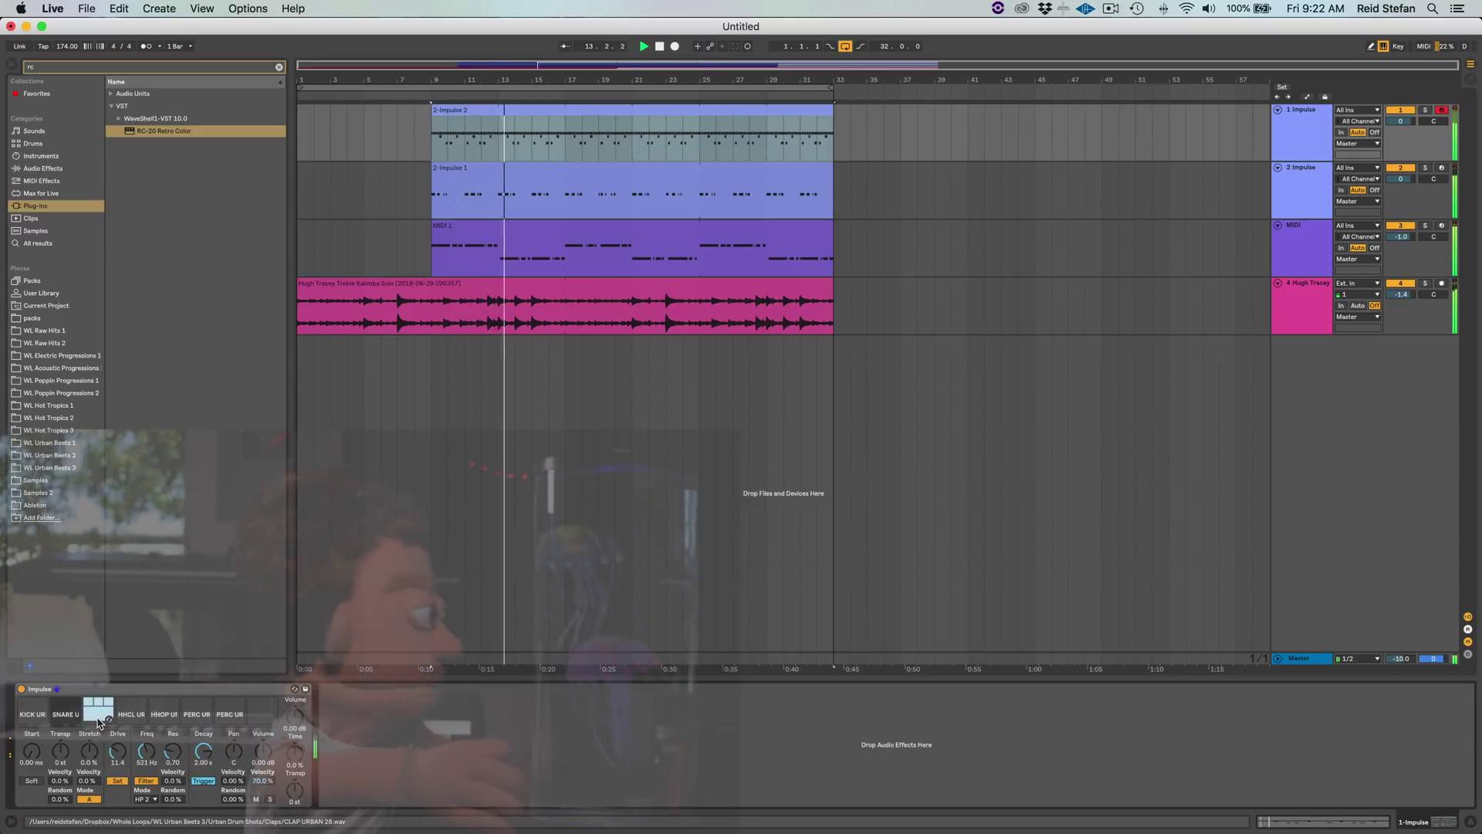
{"action": "left_click", "coordinate": [164, 709]}
{"action": "double_click", "coordinate": [586, 109]}
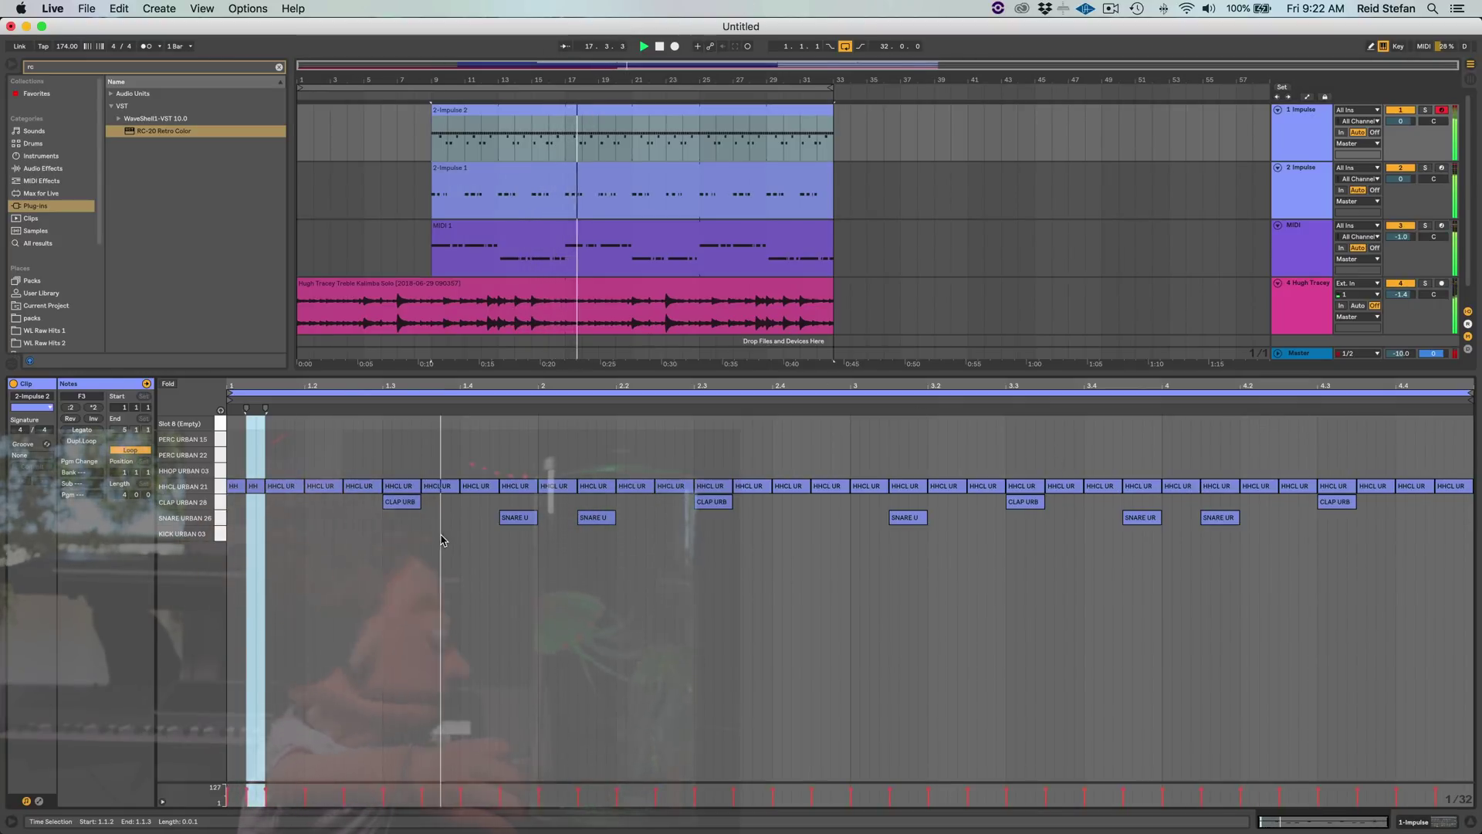
{"action": "double_click", "coordinate": [753, 470]}
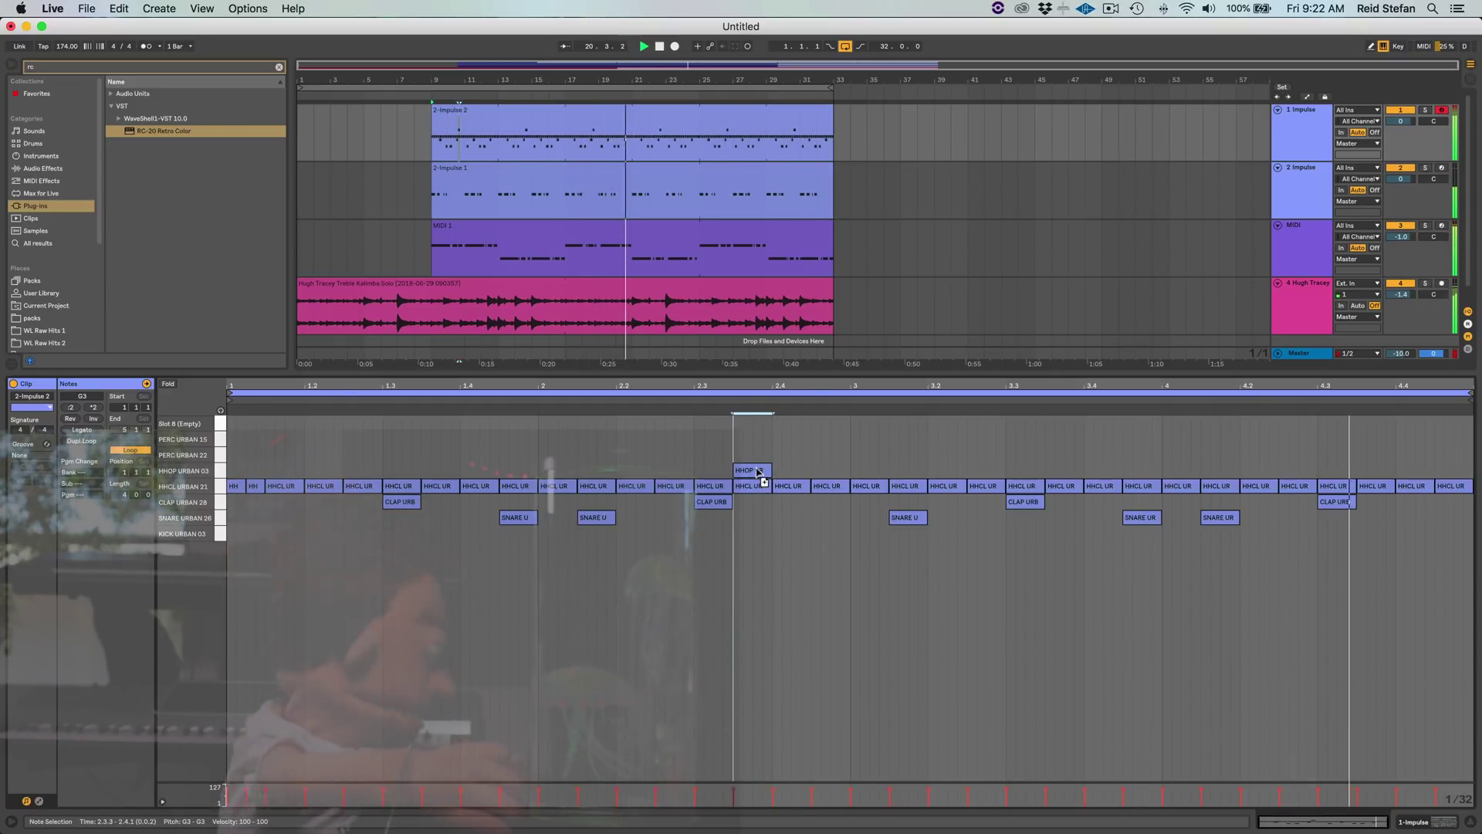
- Place open hi-hat notes in the 1 Impulse clip, one spanning 2.2.1 to 2.3.1 and one at 2.4.1
{"action": "double_click", "coordinate": [823, 471]}
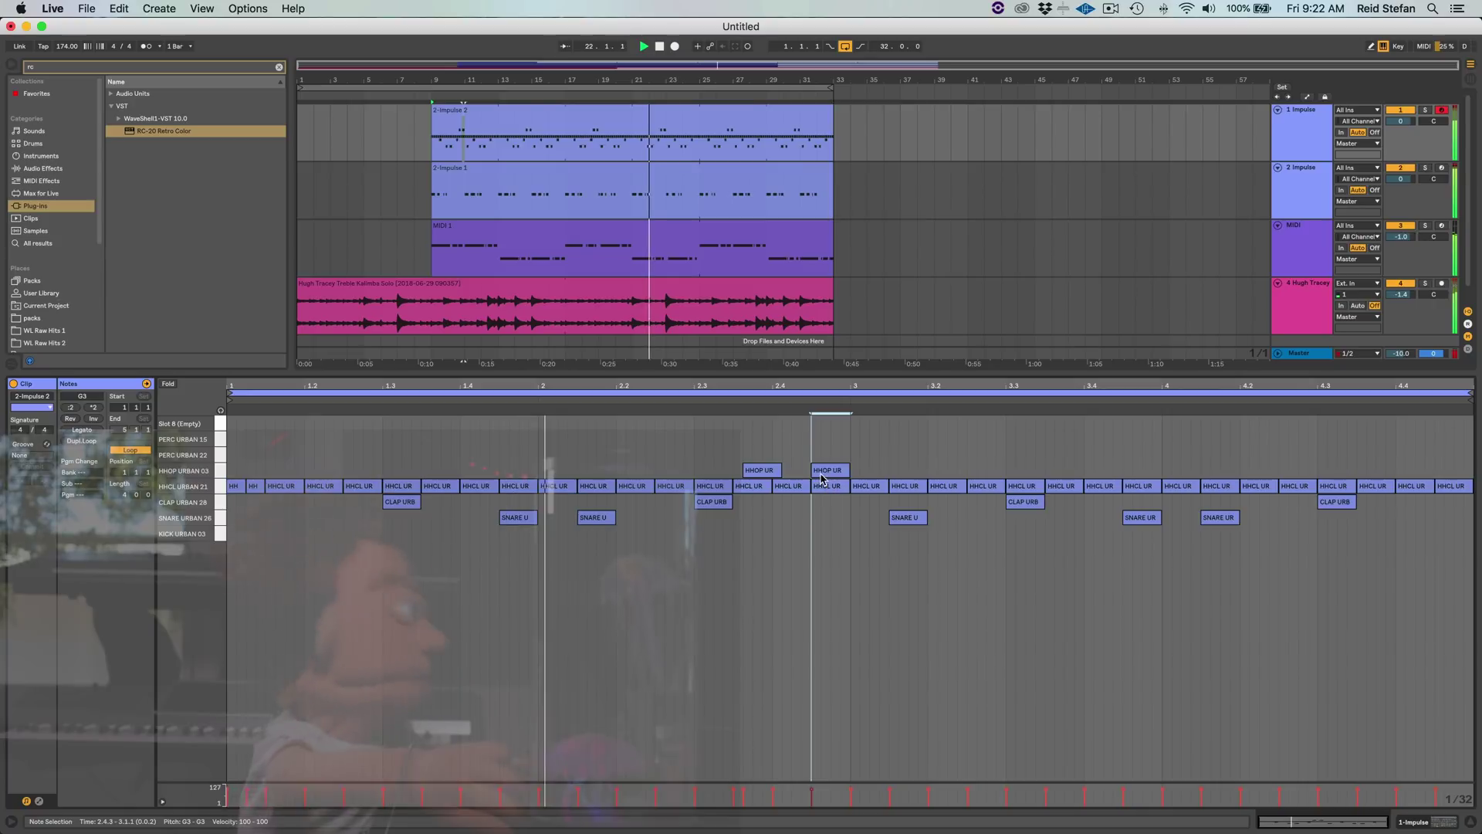
{"action": "left_click_drag", "start_coordinate": [755, 470], "coordinate": [693, 470]}
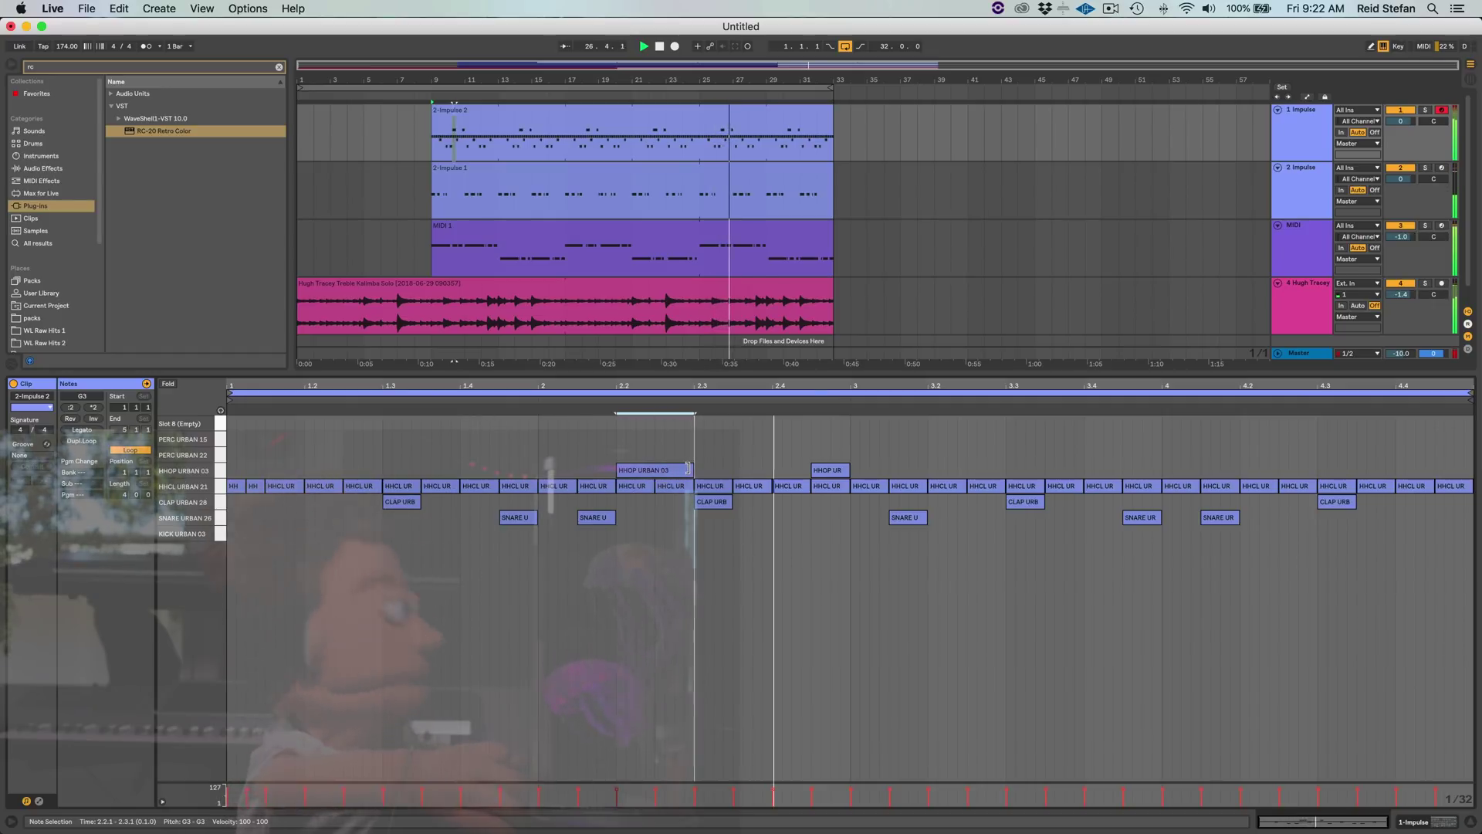
{"action": "left_click", "coordinate": [811, 473]}
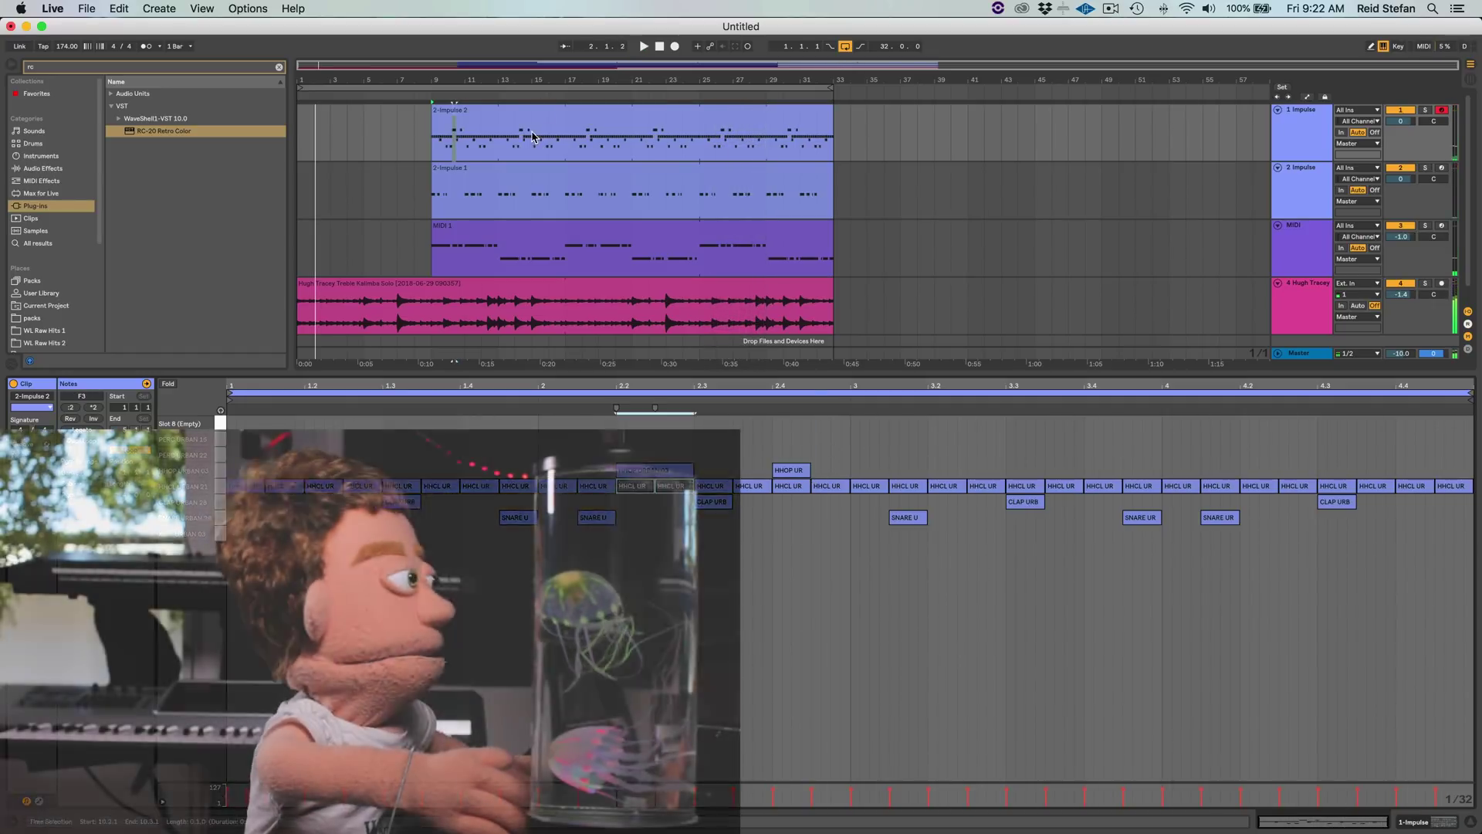
- Play the arrangement from bar 9 and deactivate the closed hi-hat note at 2.4.1
{"action": "left_click", "coordinate": [535, 120]}
{"action": "key", "text": "space"}
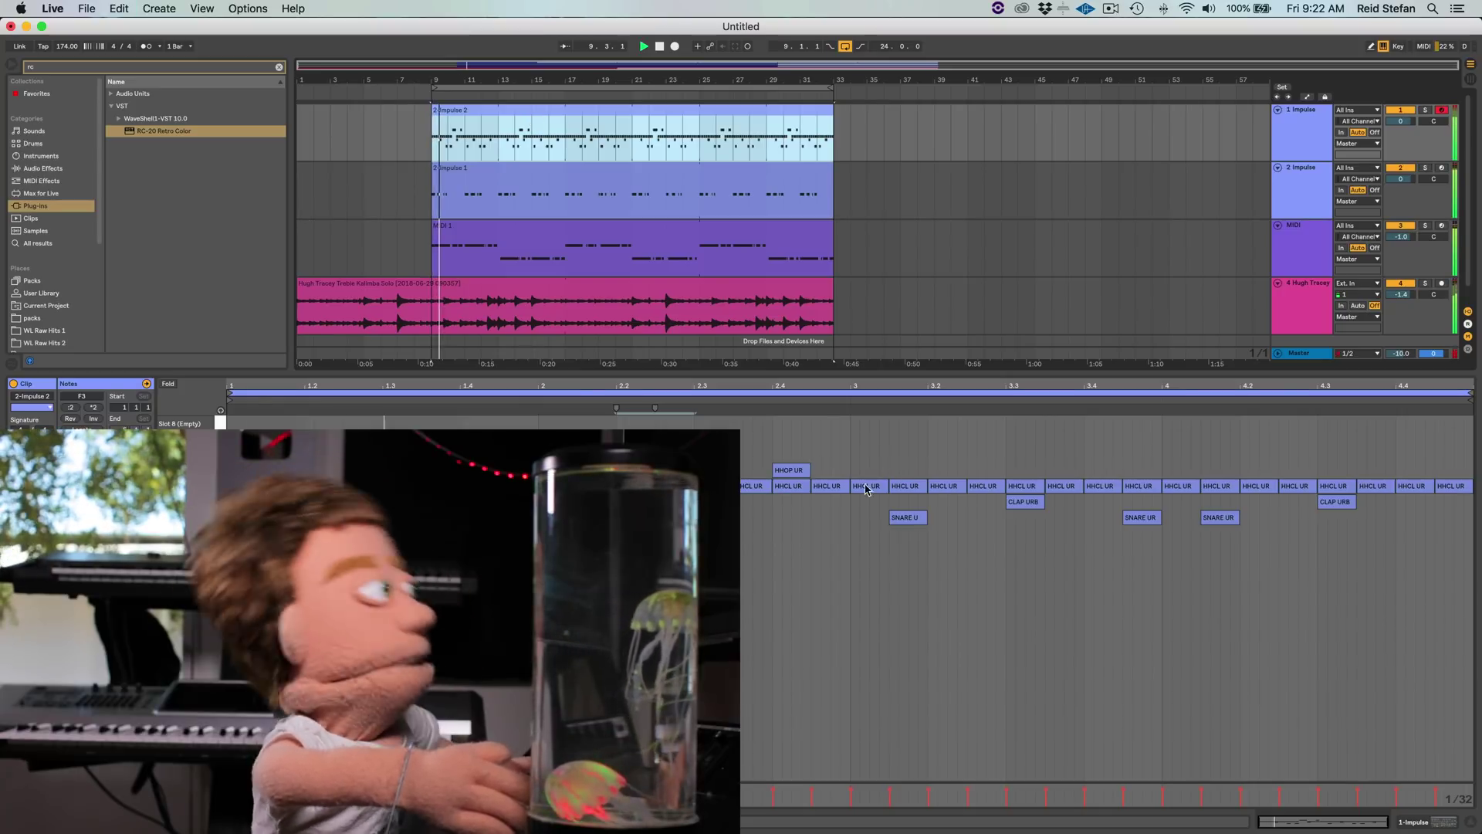
{"action": "left_click", "coordinate": [789, 488]}
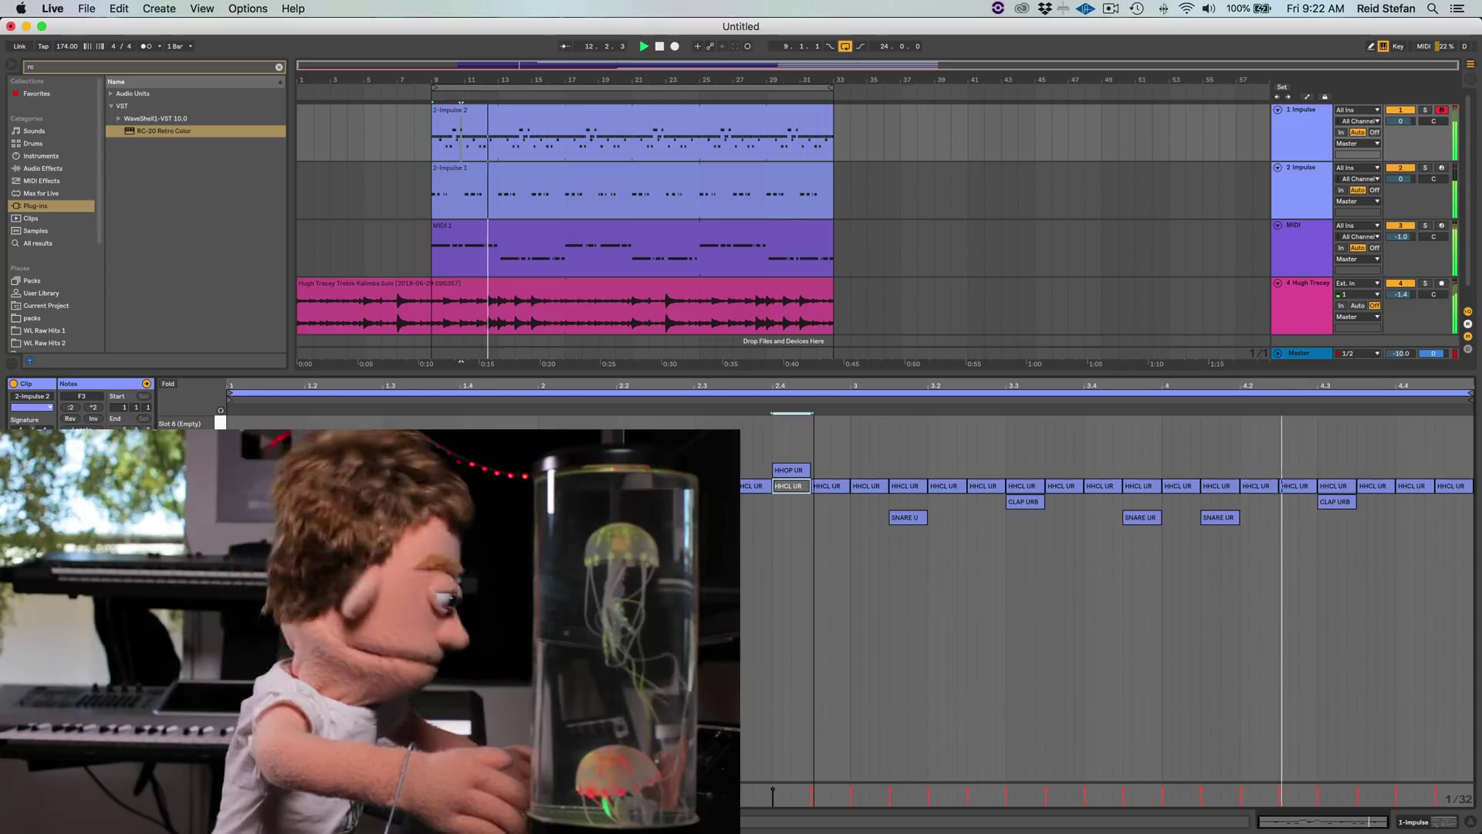
{"action": "left_click_drag", "start_coordinate": [812, 382], "coordinate": [812, 385]}
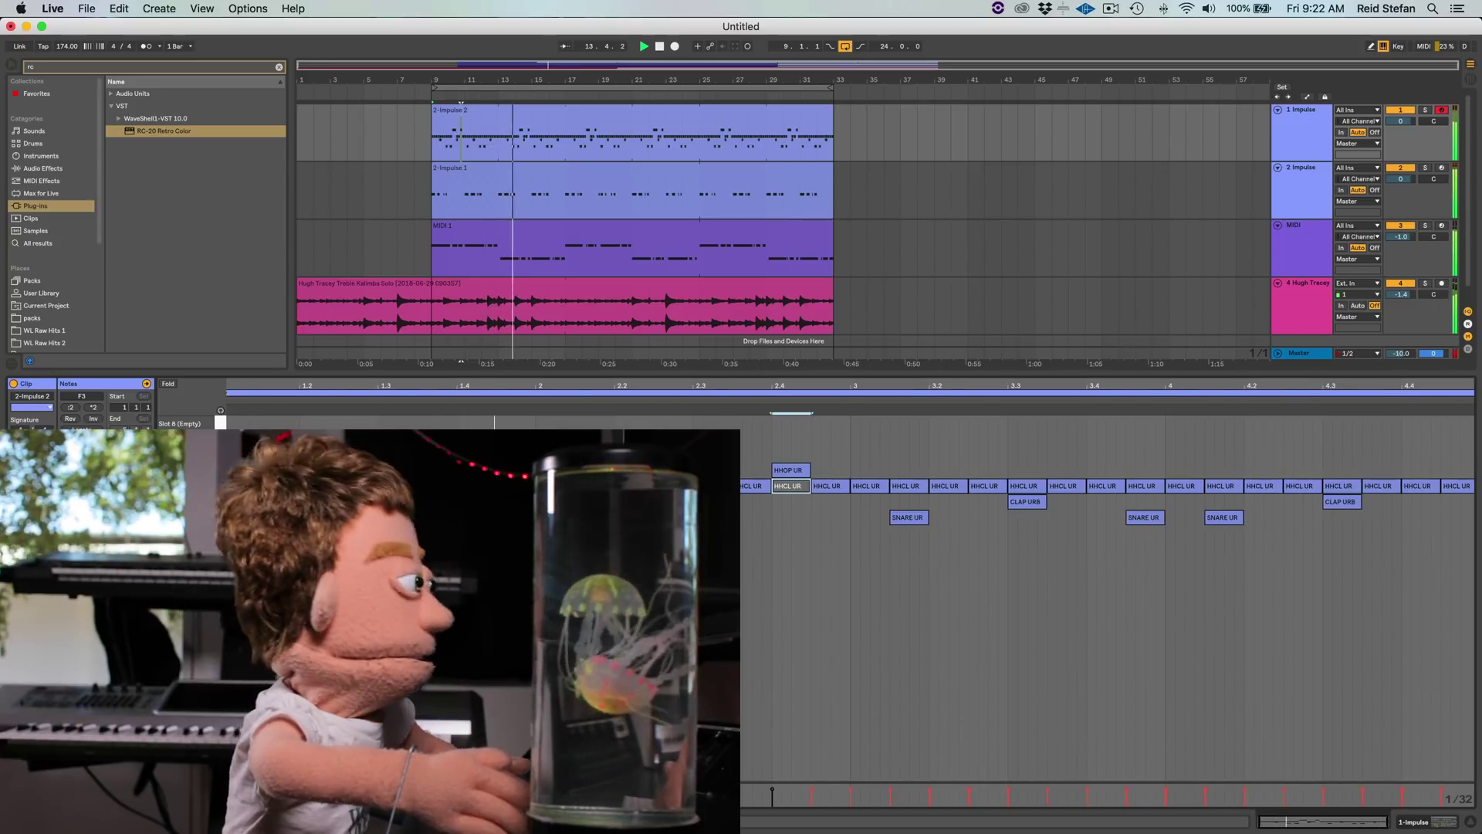
- Duplicate both open hi-hat notes into bar 4 and shift the copies to start at 4.2.1 and 4.4.1
{"action": "left_click_drag", "start_coordinate": [756, 458], "coordinate": [852, 472]}
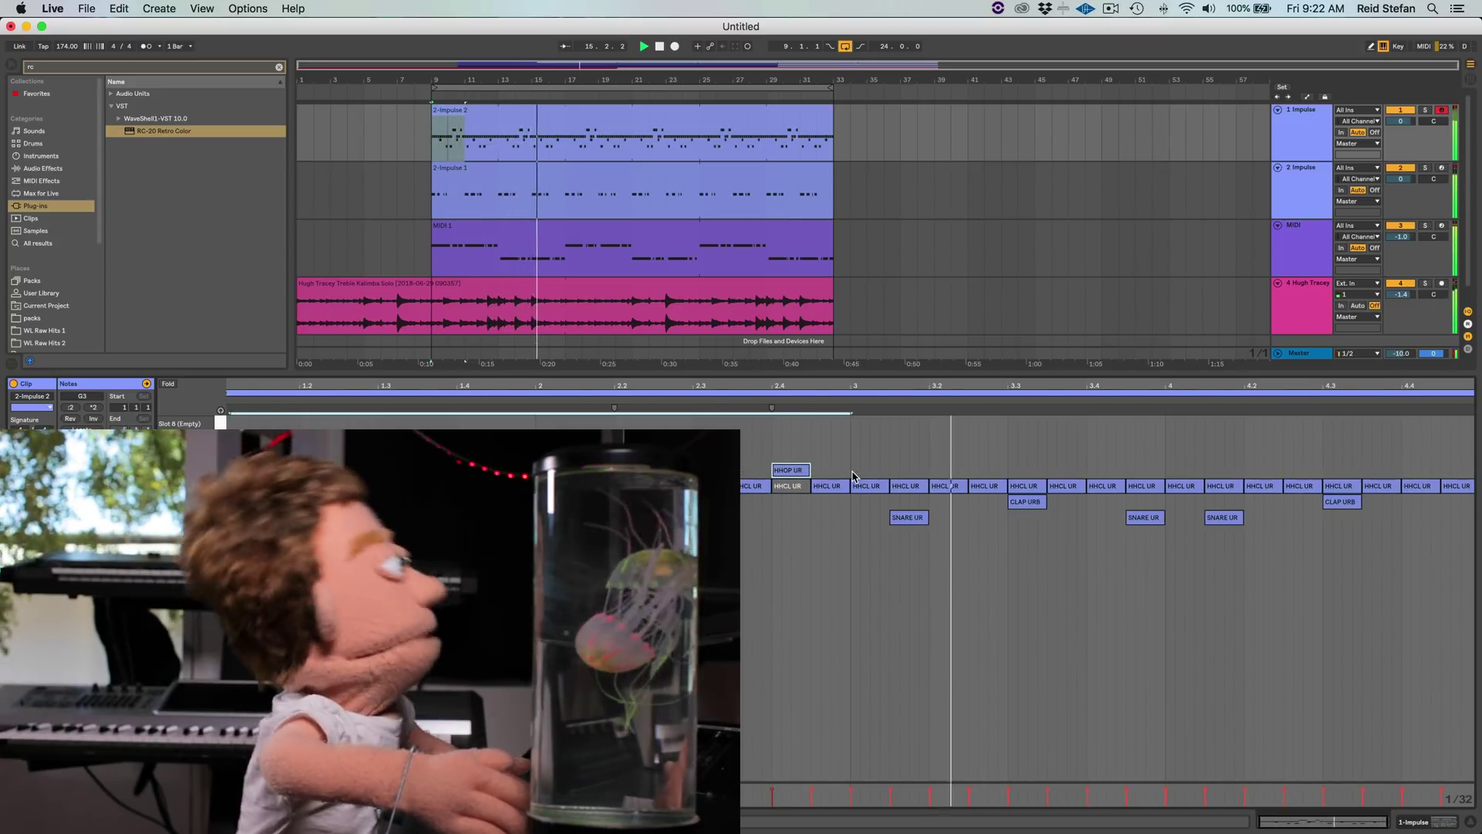
{"action": "key", "text": "super+d"}
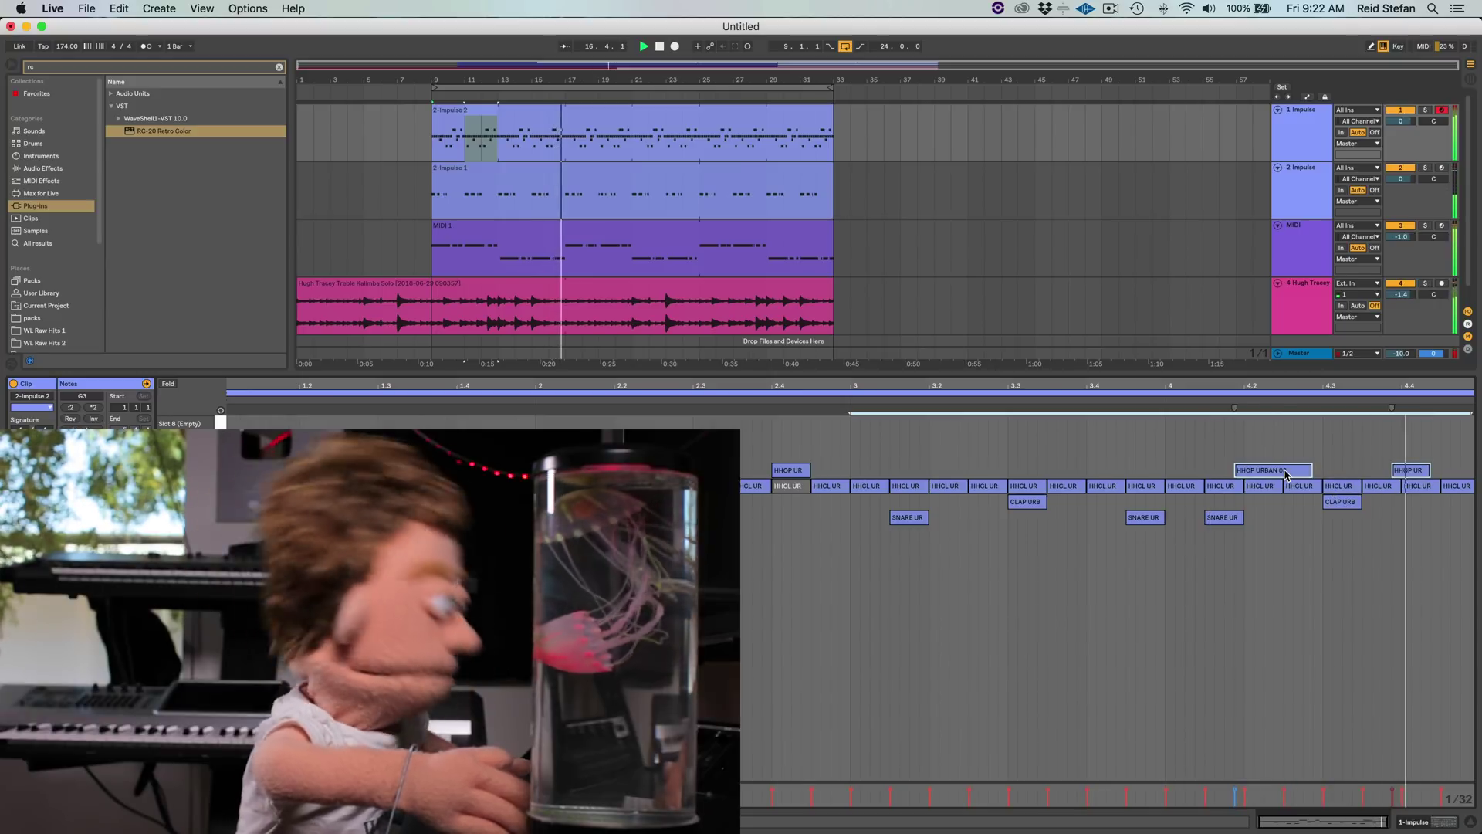
{"action": "left_click_drag", "start_coordinate": [1275, 472], "coordinate": [1286, 472]}
{"action": "left_click", "coordinate": [1372, 463]}
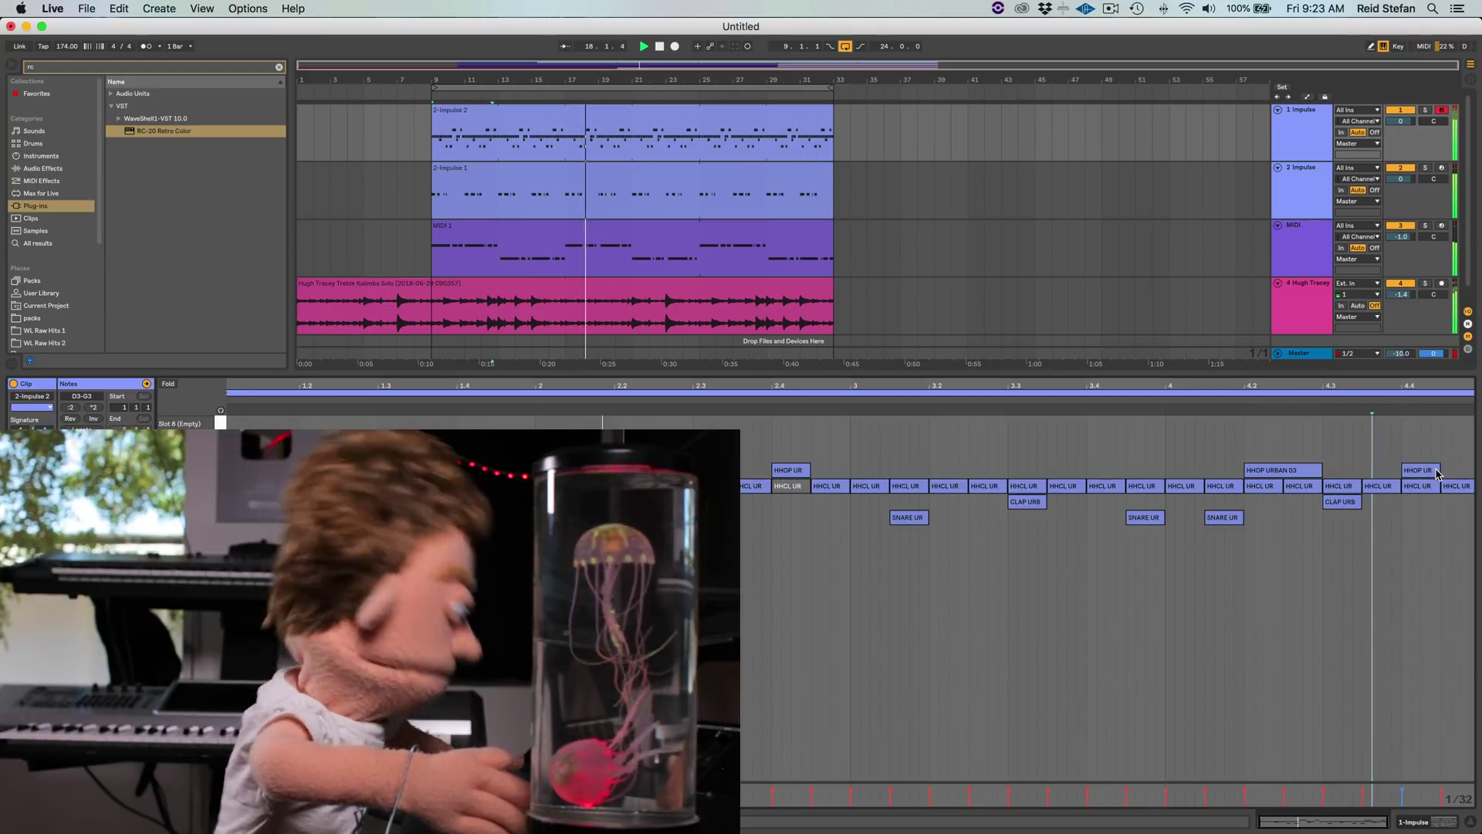
- Duplicate the 4.4.1 open hi-hat note to 4.4.3 and shorten both notes slightly
{"action": "left_click", "coordinate": [1424, 470]}
{"action": "key", "text": "super+d"}
{"action": "left_click", "coordinate": [1423, 471], "text": "shift"}
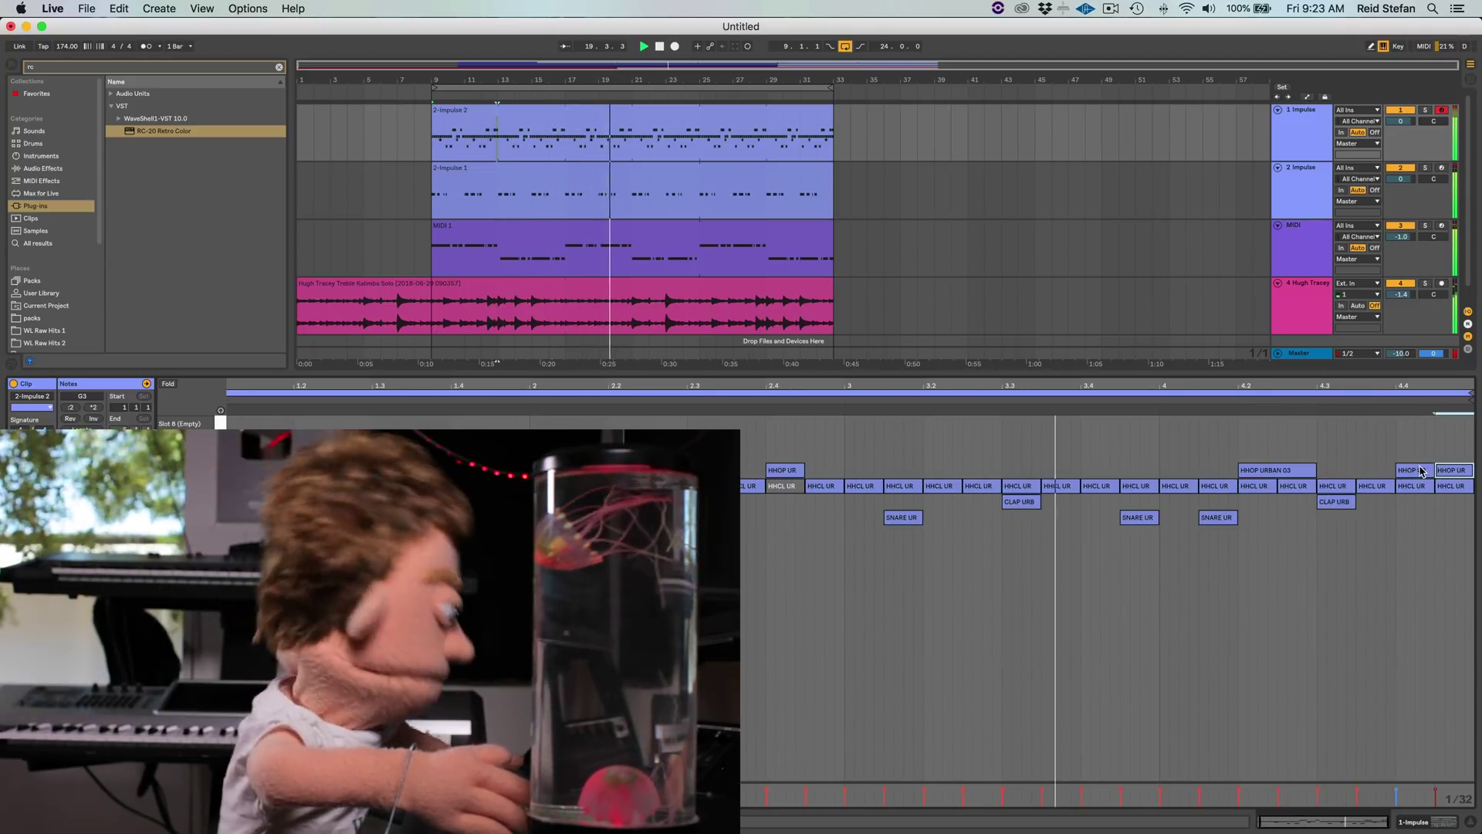
{"action": "key", "text": "shift+Left"}
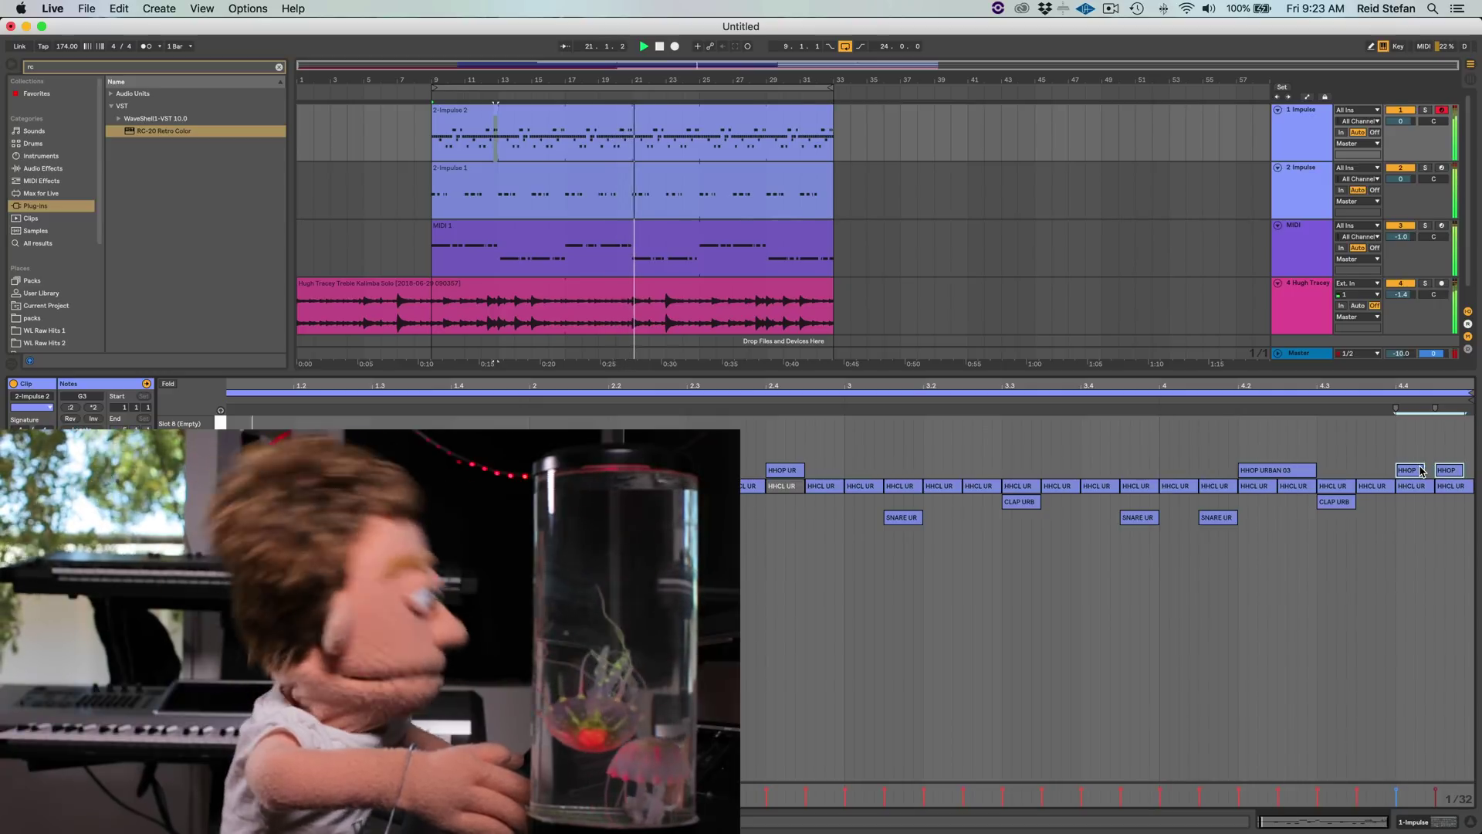
- Delete the closed hi-hat notes that overlap the open hi-hats at 4.2.1 and from 4.4.1 to the clip's end
{"action": "left_click_drag", "start_coordinate": [1460, 507], "coordinate": [1423, 486]}
{"action": "key", "text": "0"}
{"action": "key", "text": "Delete"}
{"action": "left_click", "coordinate": [1266, 487]}
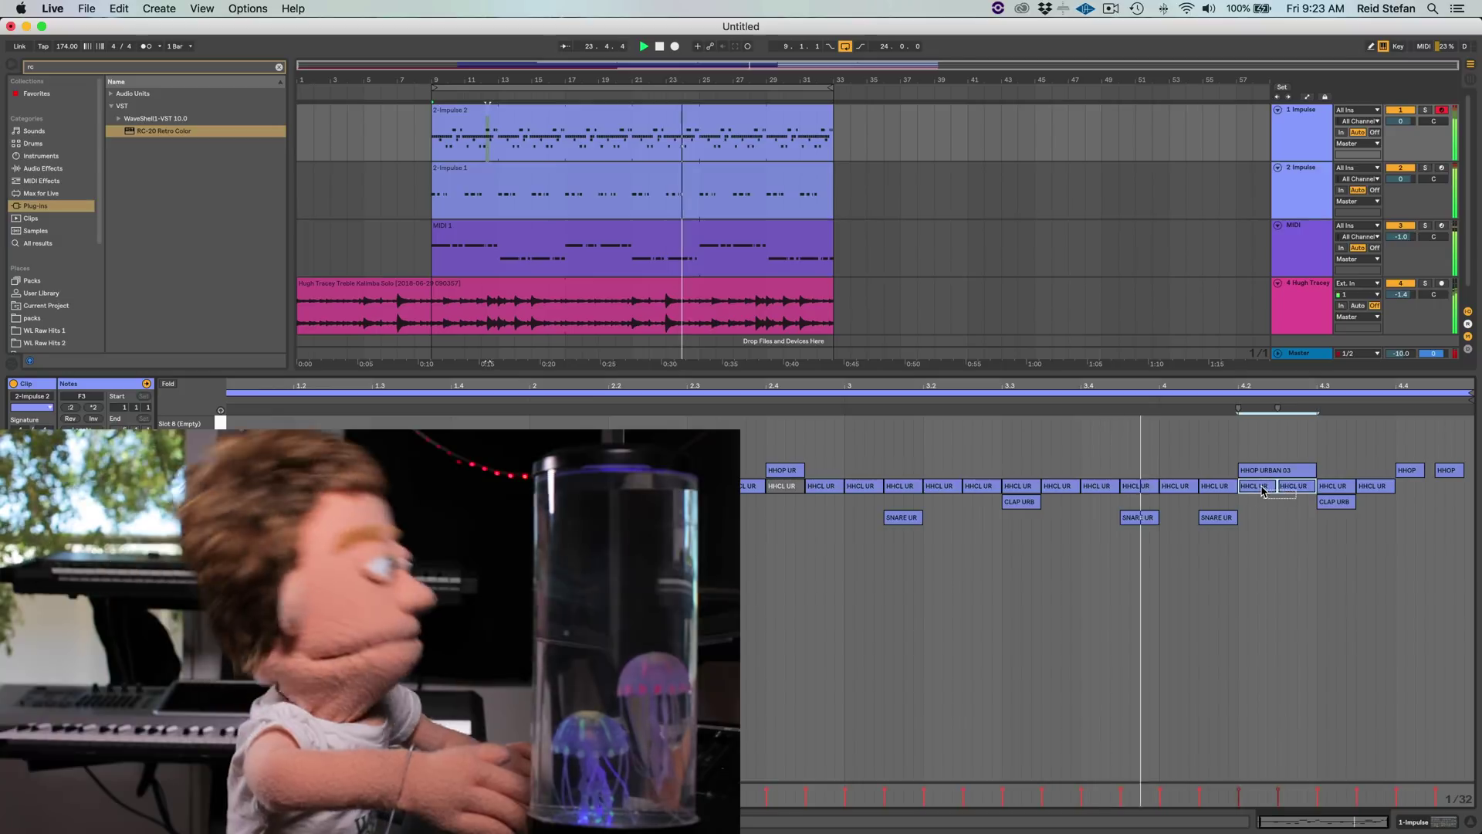
{"action": "key", "text": "Delete"}
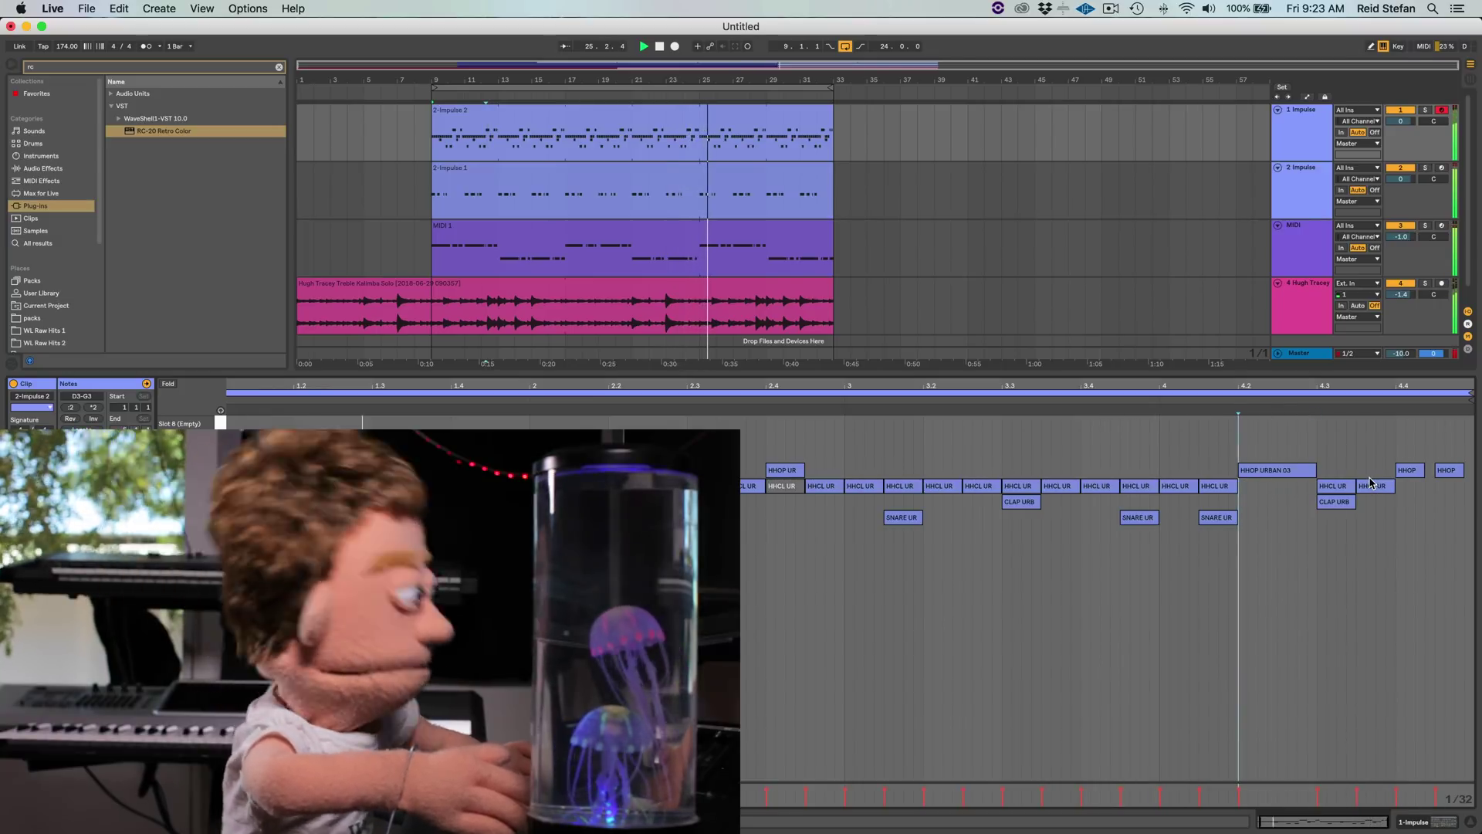
- Duplicate the 1 Impulse track and delete the MIDI clip from the copy
{"action": "left_click", "coordinate": [1447, 822]}
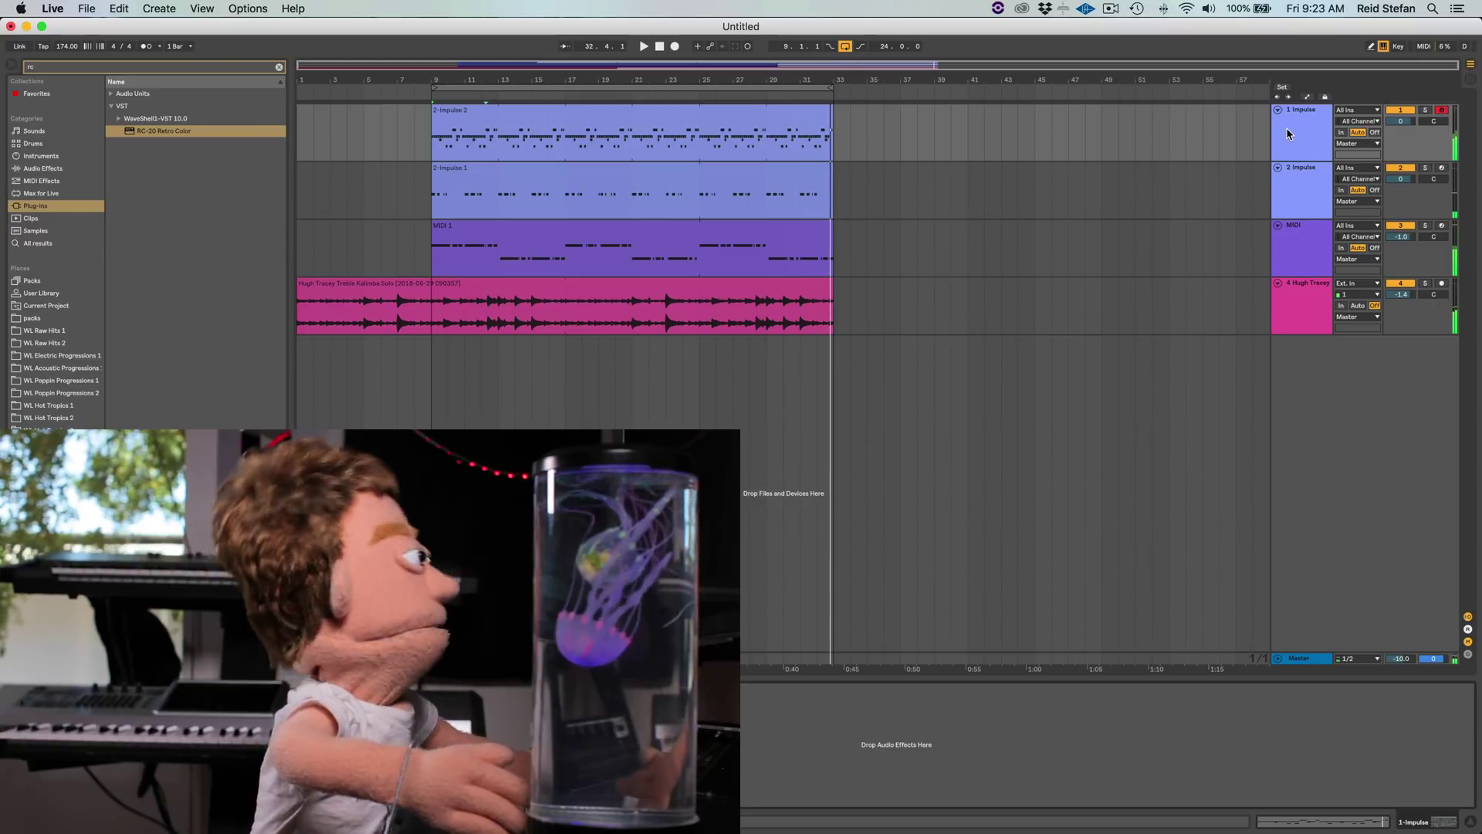
{"action": "left_click", "coordinate": [1288, 135]}
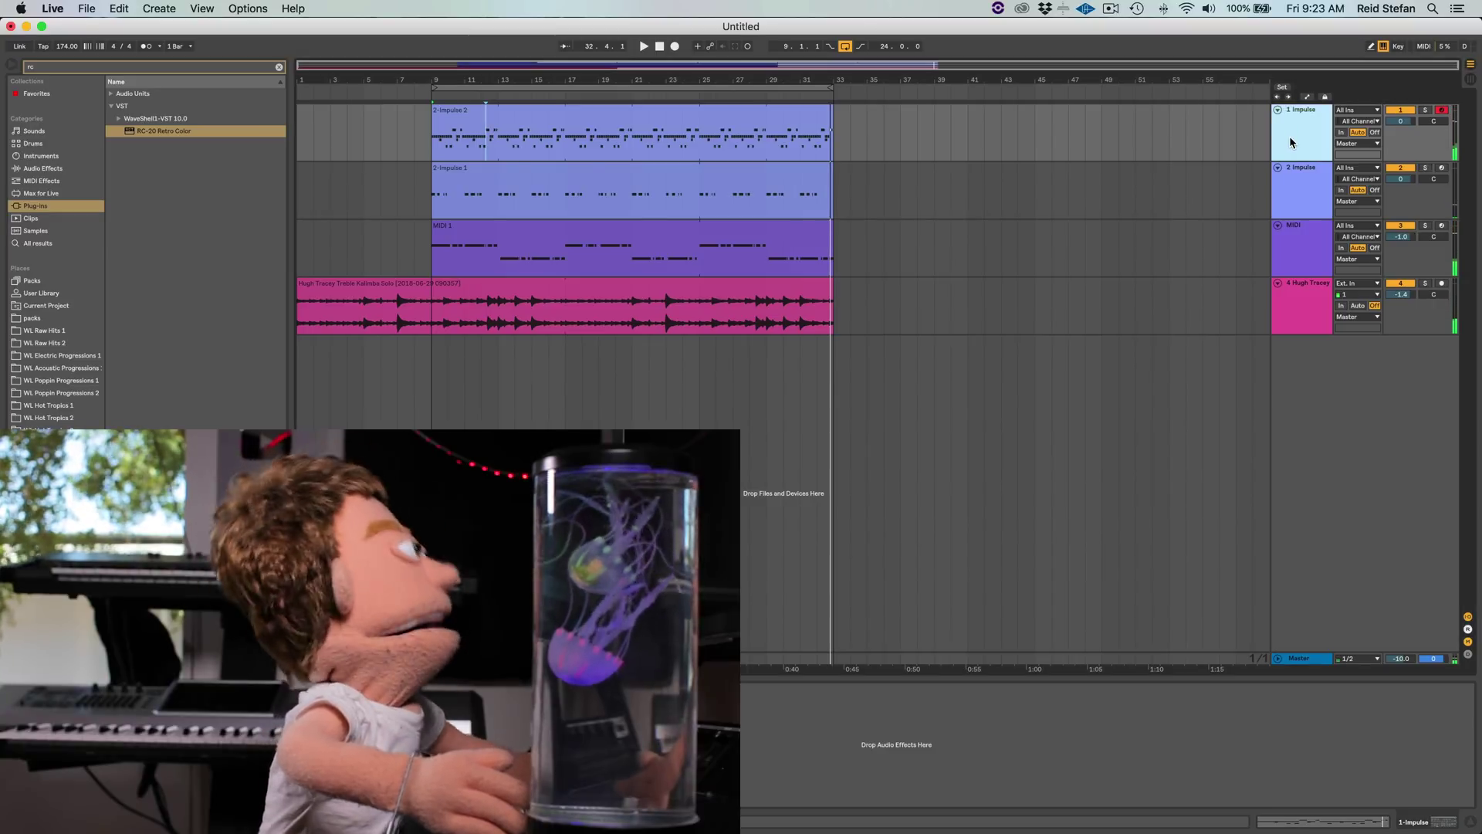
{"action": "key", "text": "super+d"}
{"action": "left_click", "coordinate": [769, 182]}
{"action": "key", "text": "Delete"}
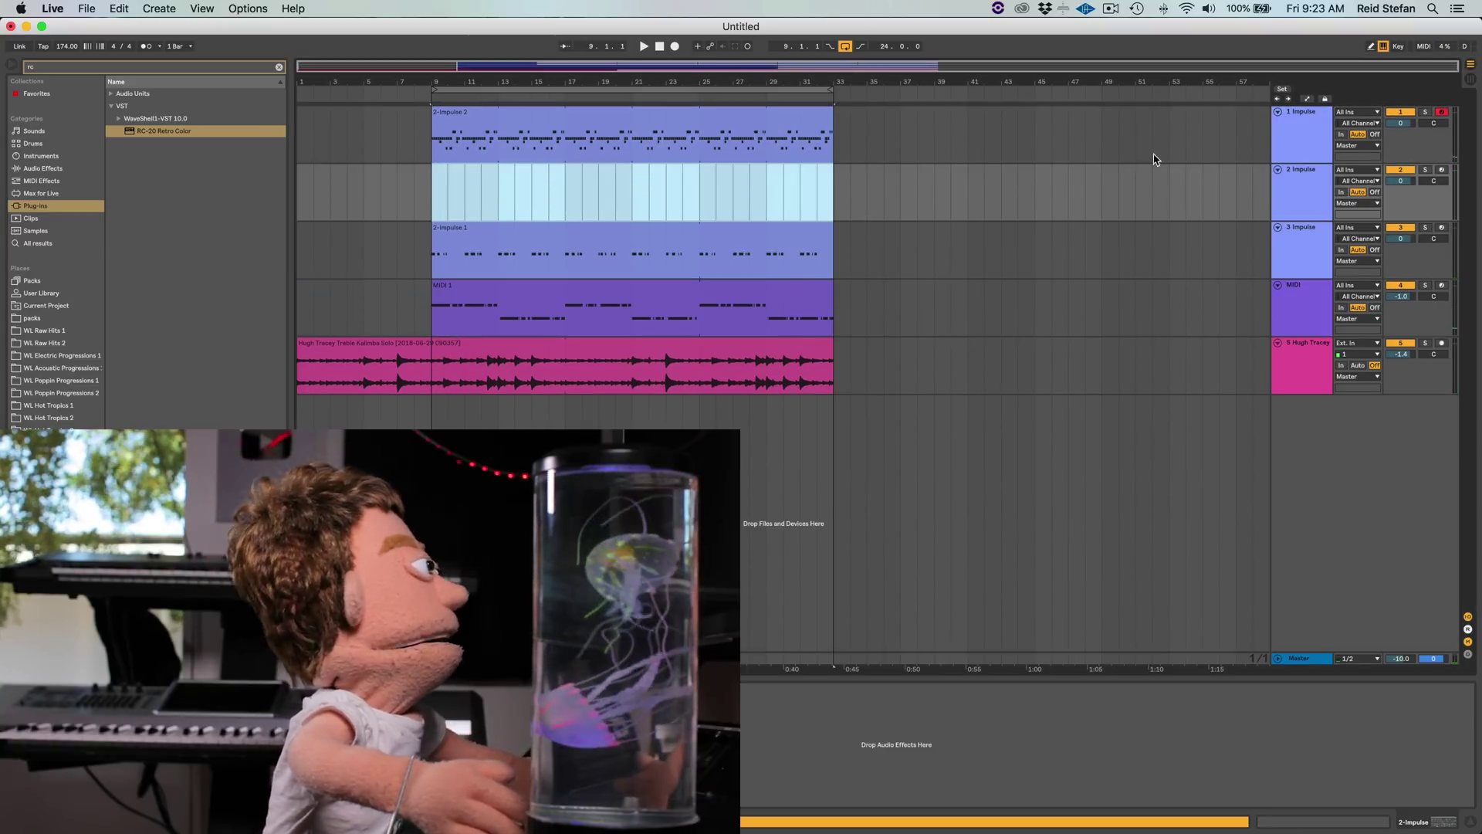
- Arm the new 2 Impulse track, record a percussion pattern from bar 9 and trim the clip to end at bar 13
{"action": "left_click", "coordinate": [1441, 170]}
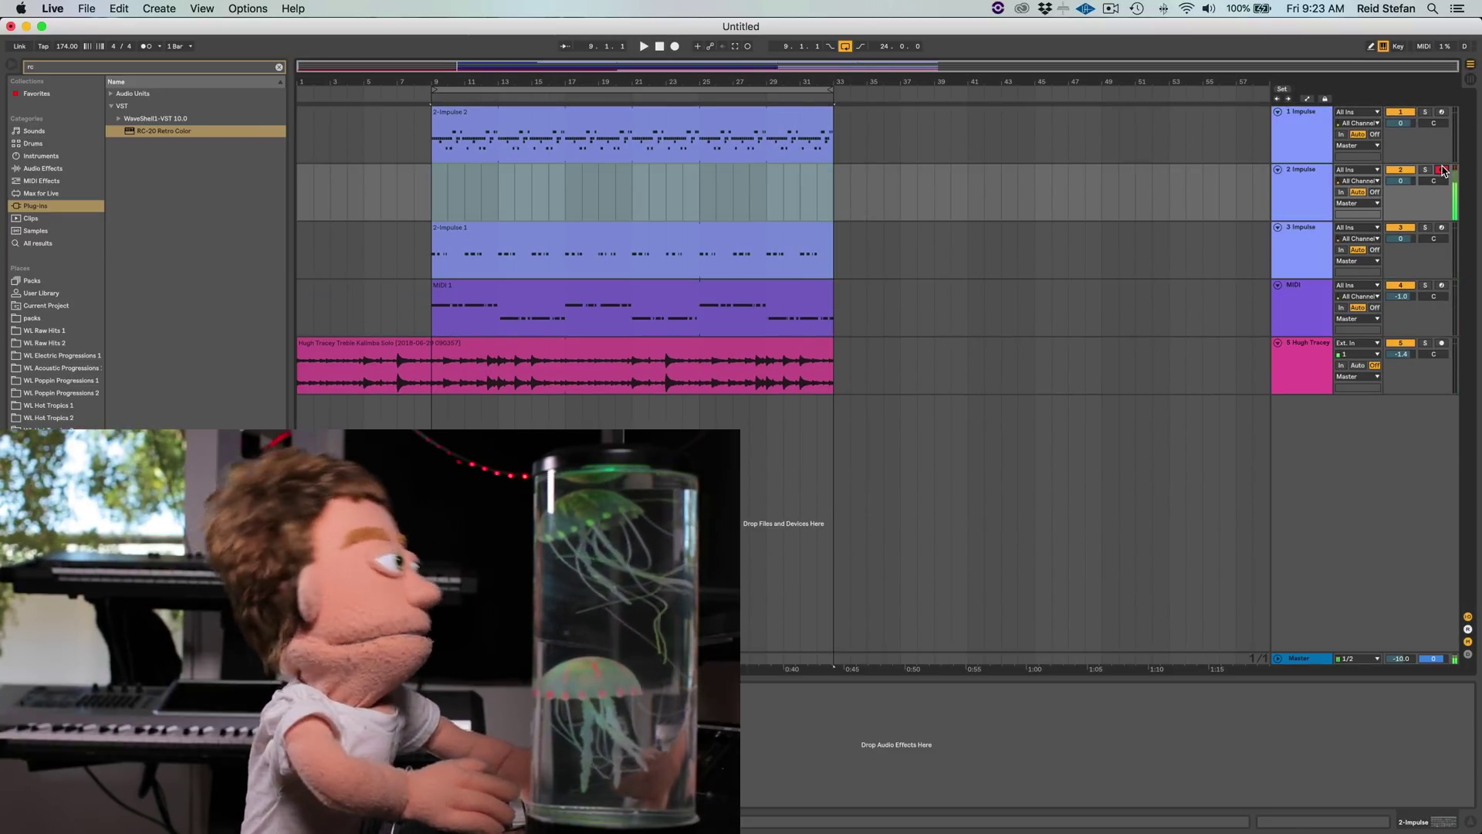
{"action": "key", "text": "F9"}
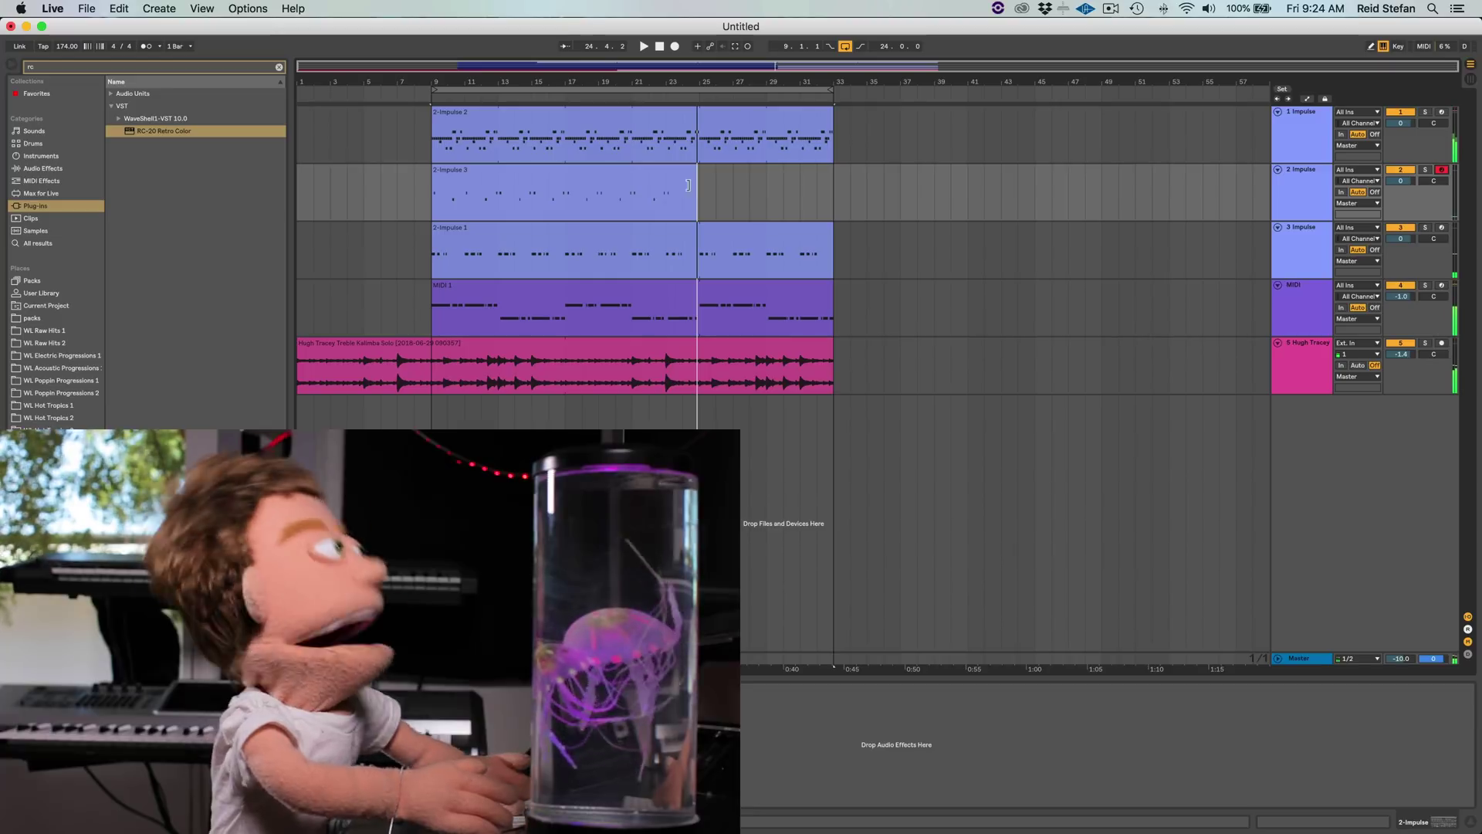
{"action": "left_click_drag", "start_coordinate": [698, 194], "coordinate": [498, 197]}
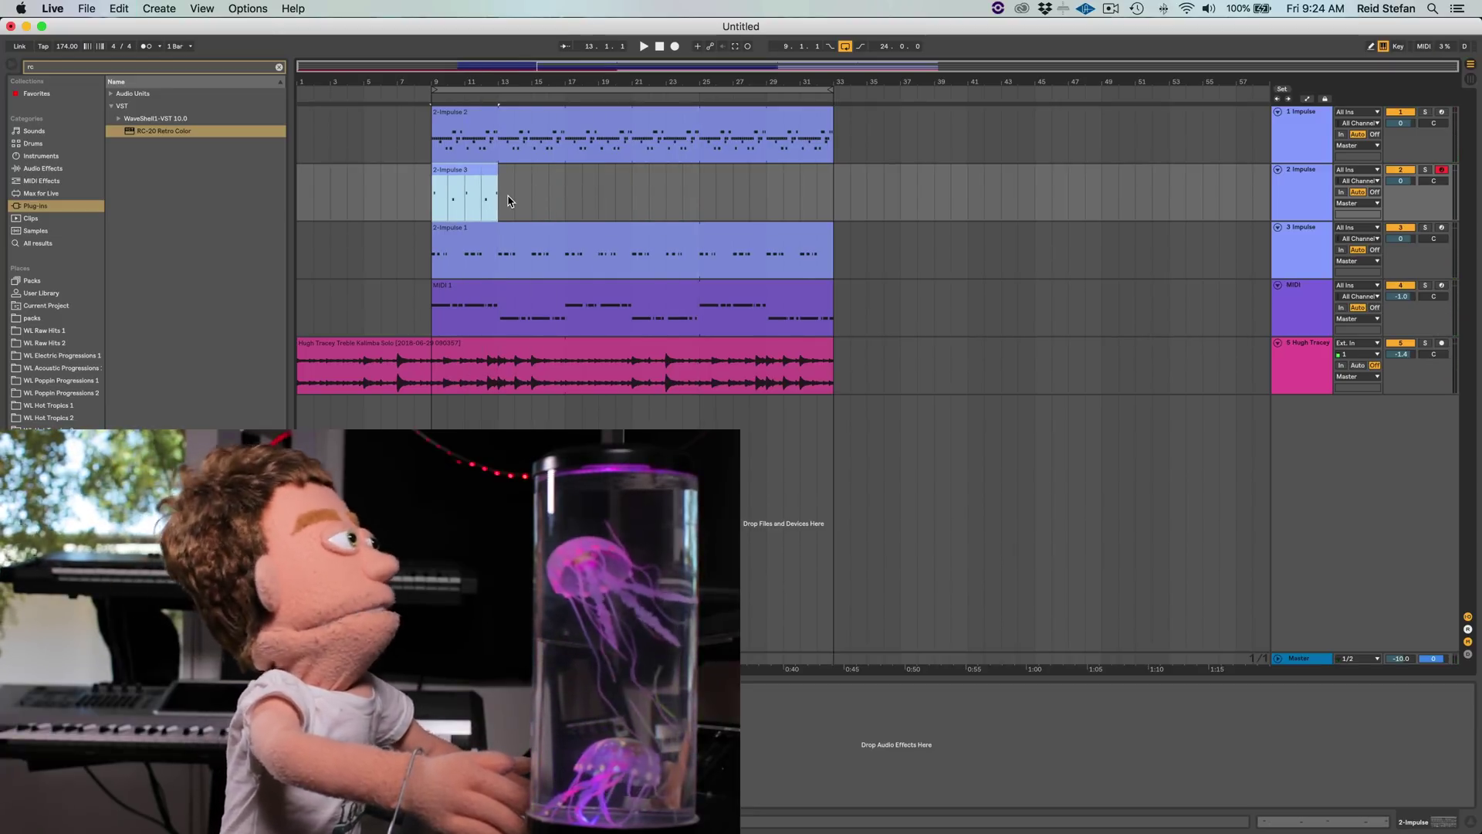
- Loop the recorded four-bar percussion clip and extend it to bar 33
{"action": "double_click", "coordinate": [476, 172]}
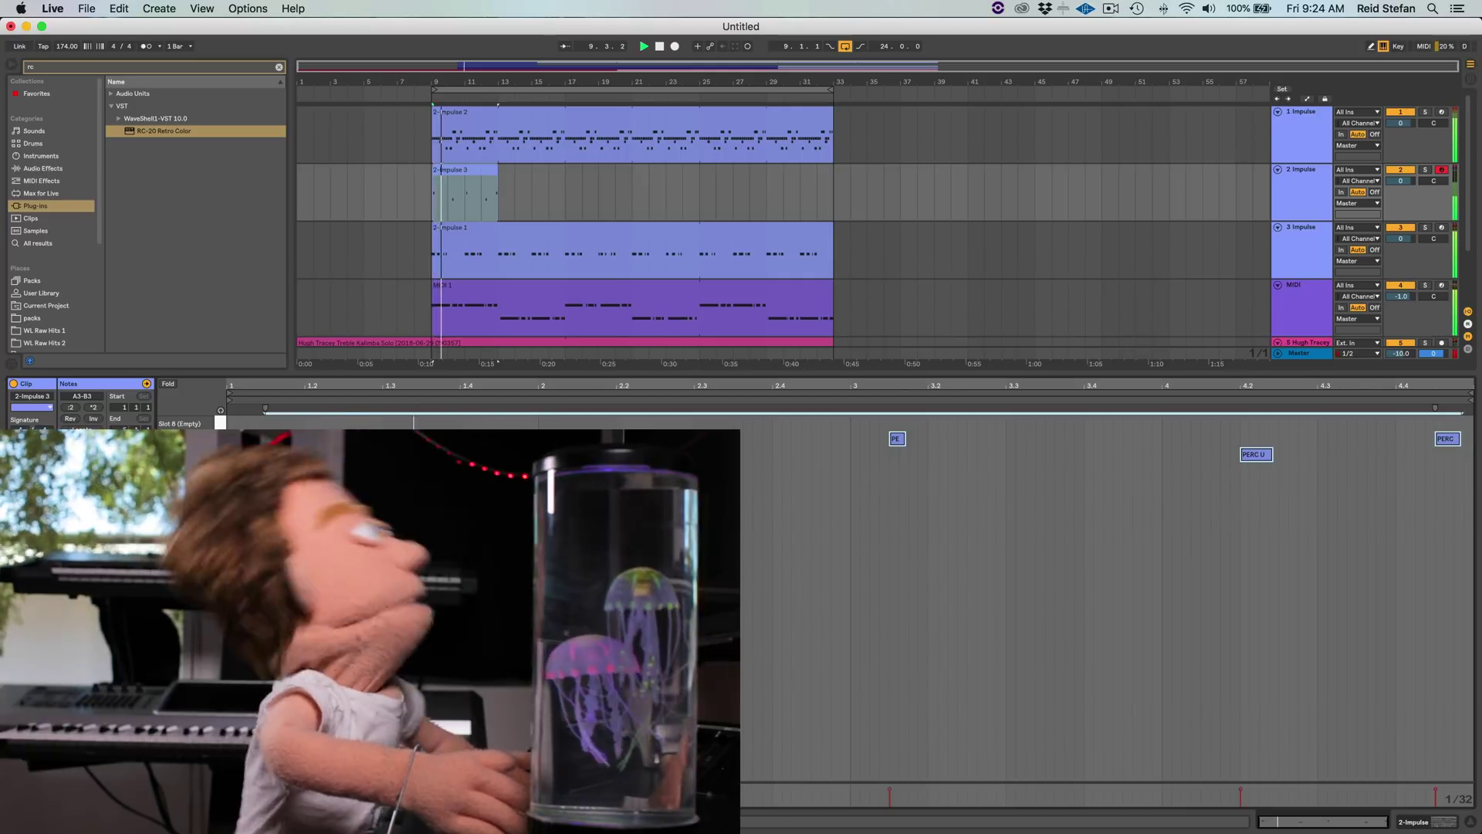
{"action": "left_click", "coordinate": [130, 441]}
{"action": "left_click_drag", "start_coordinate": [491, 173], "coordinate": [834, 177]}
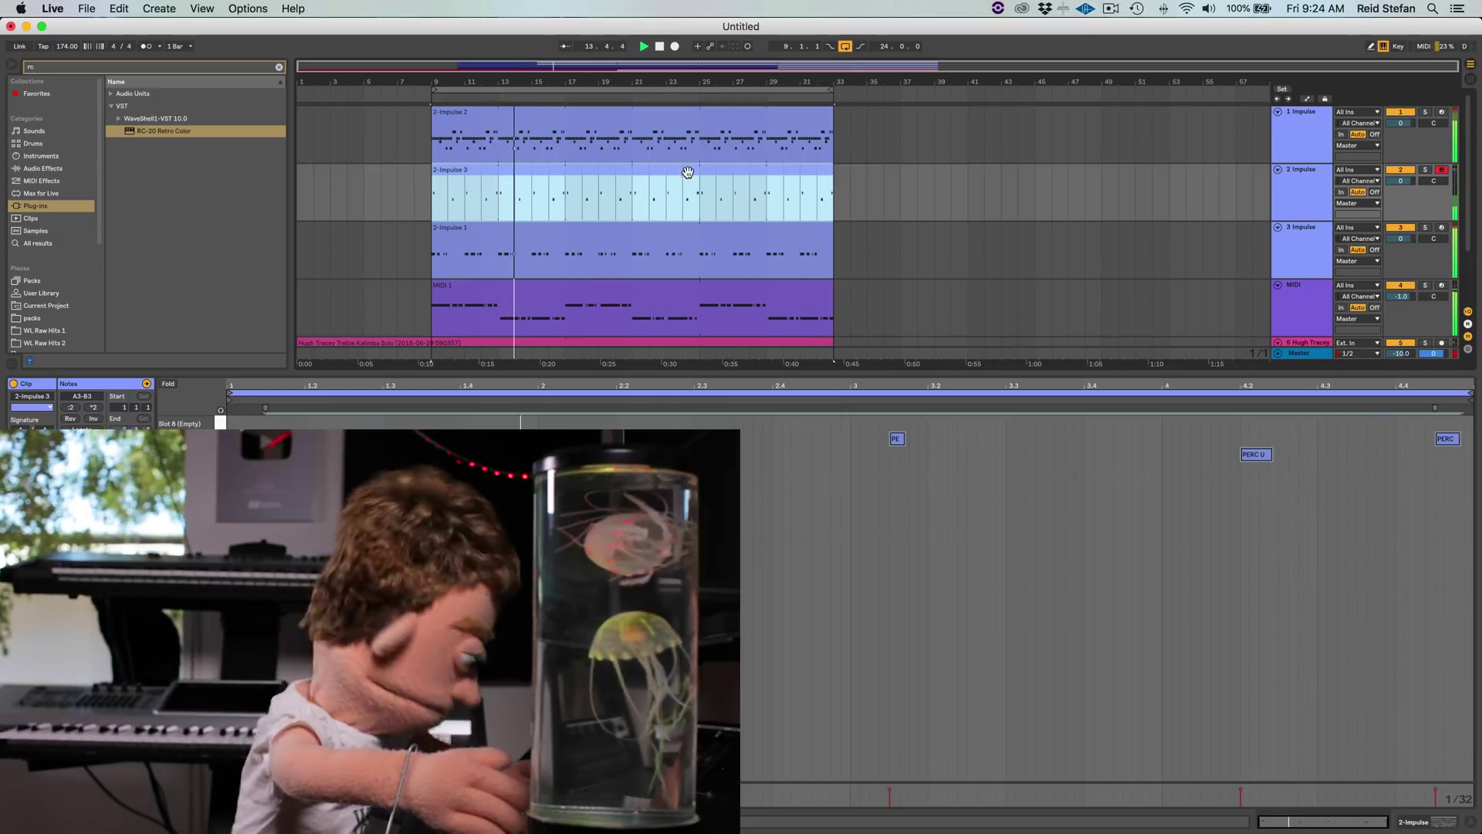
- Select all closed and open hi-hat notes in the 1 Impulse clip and nudge them slightly later during playback
{"action": "left_click", "coordinate": [641, 118]}
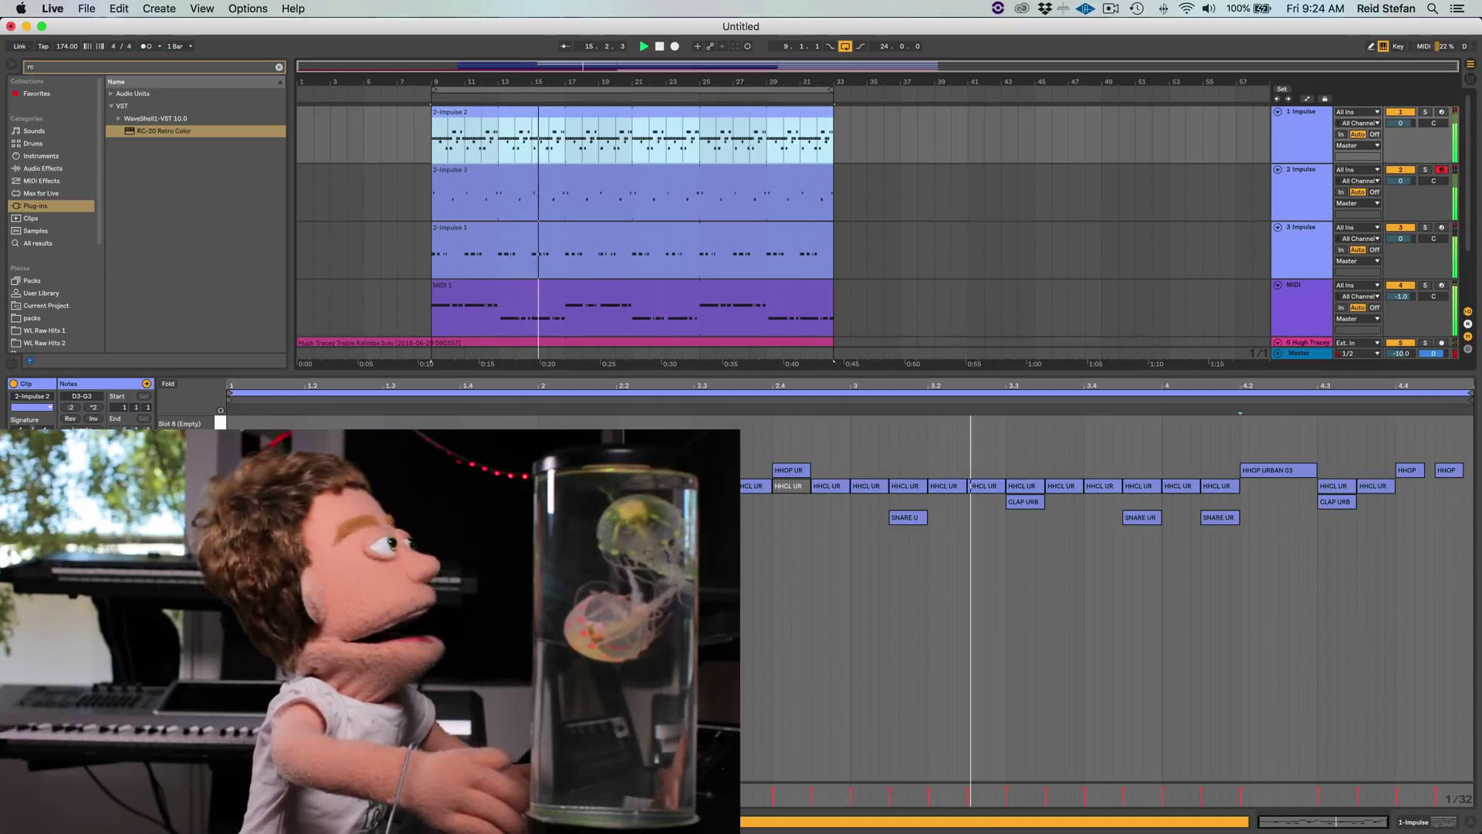
{"action": "key", "text": "space"}
{"action": "left_click_drag", "start_coordinate": [220, 486], "coordinate": [220, 470]}
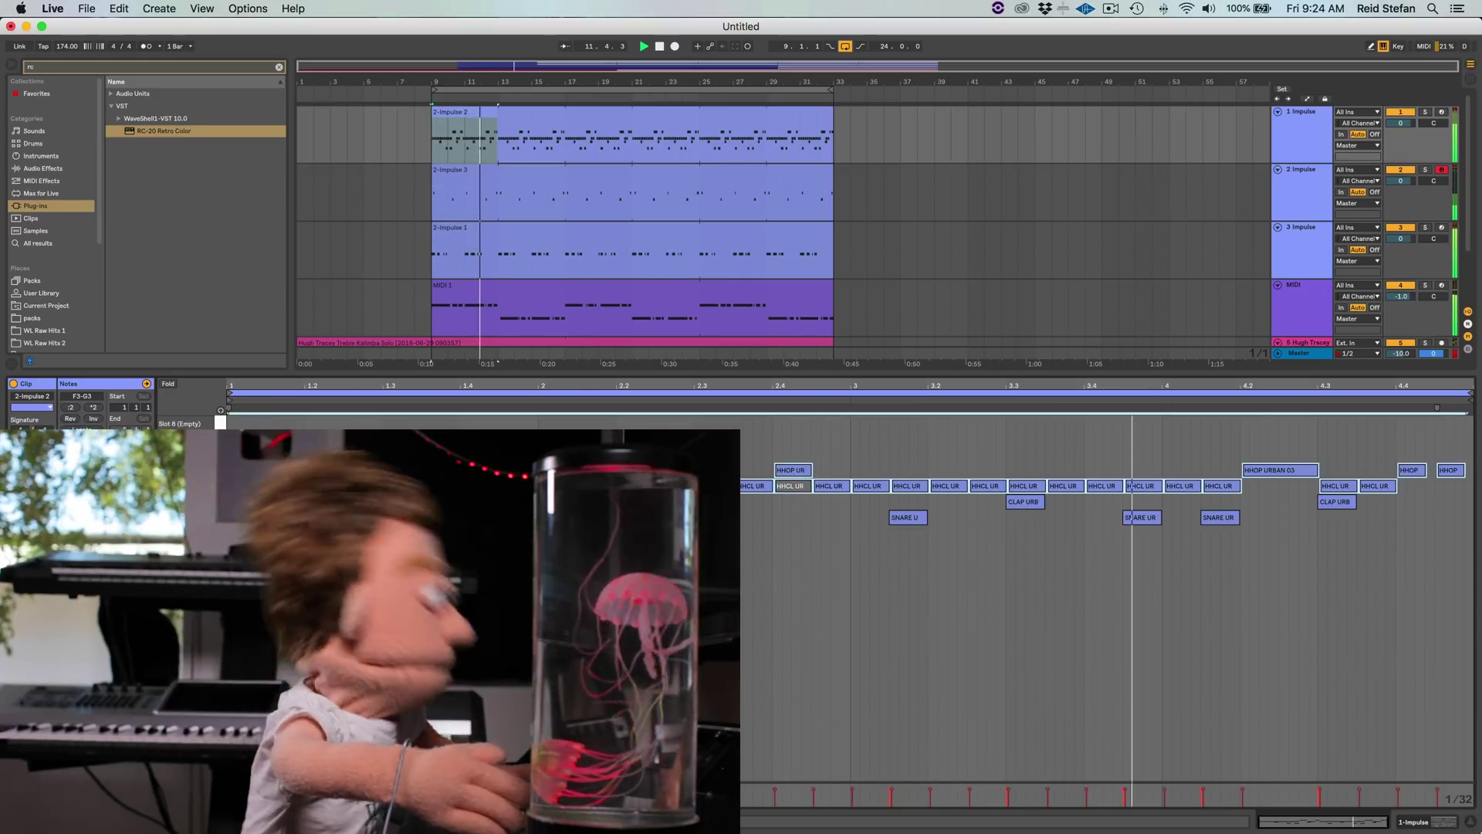
- Duplicate bars 1 to 33 of all tracks to bar 33, extend the loop to bar 65 and play from bar 9
{"action": "left_click", "coordinate": [1471, 822]}
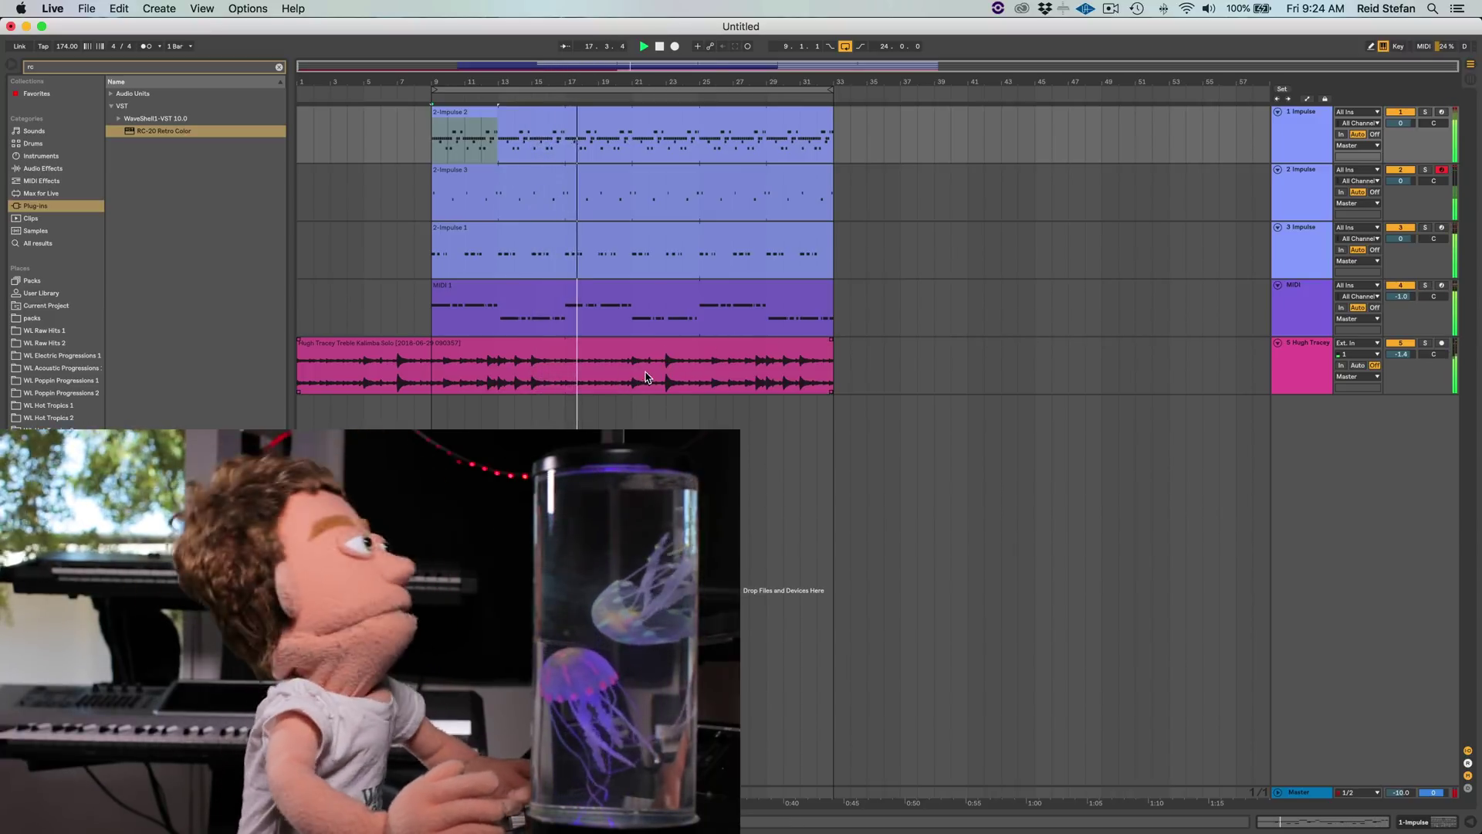
{"action": "left_click", "coordinate": [694, 384]}
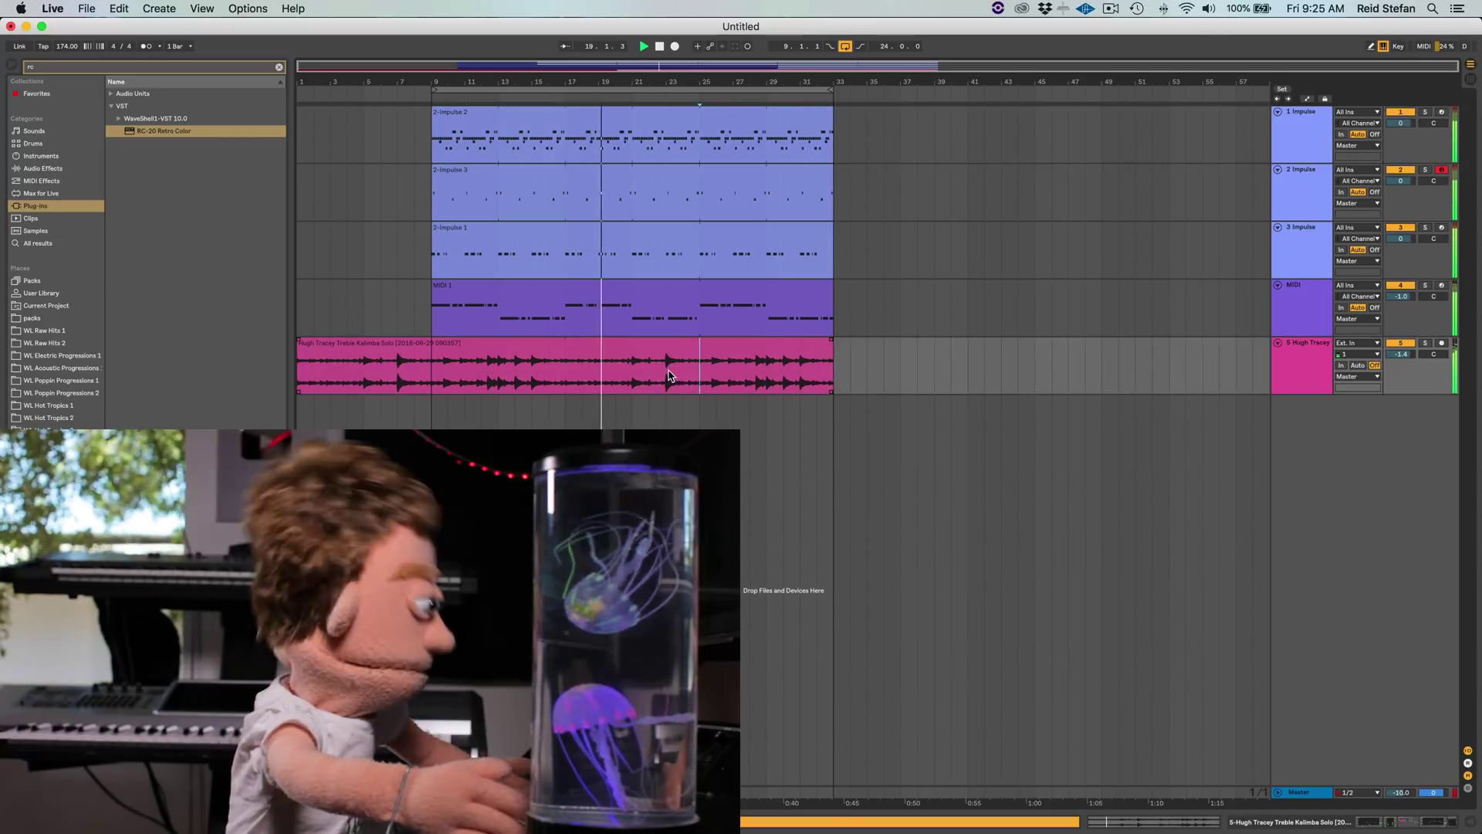
{"action": "left_click", "coordinate": [508, 338]}
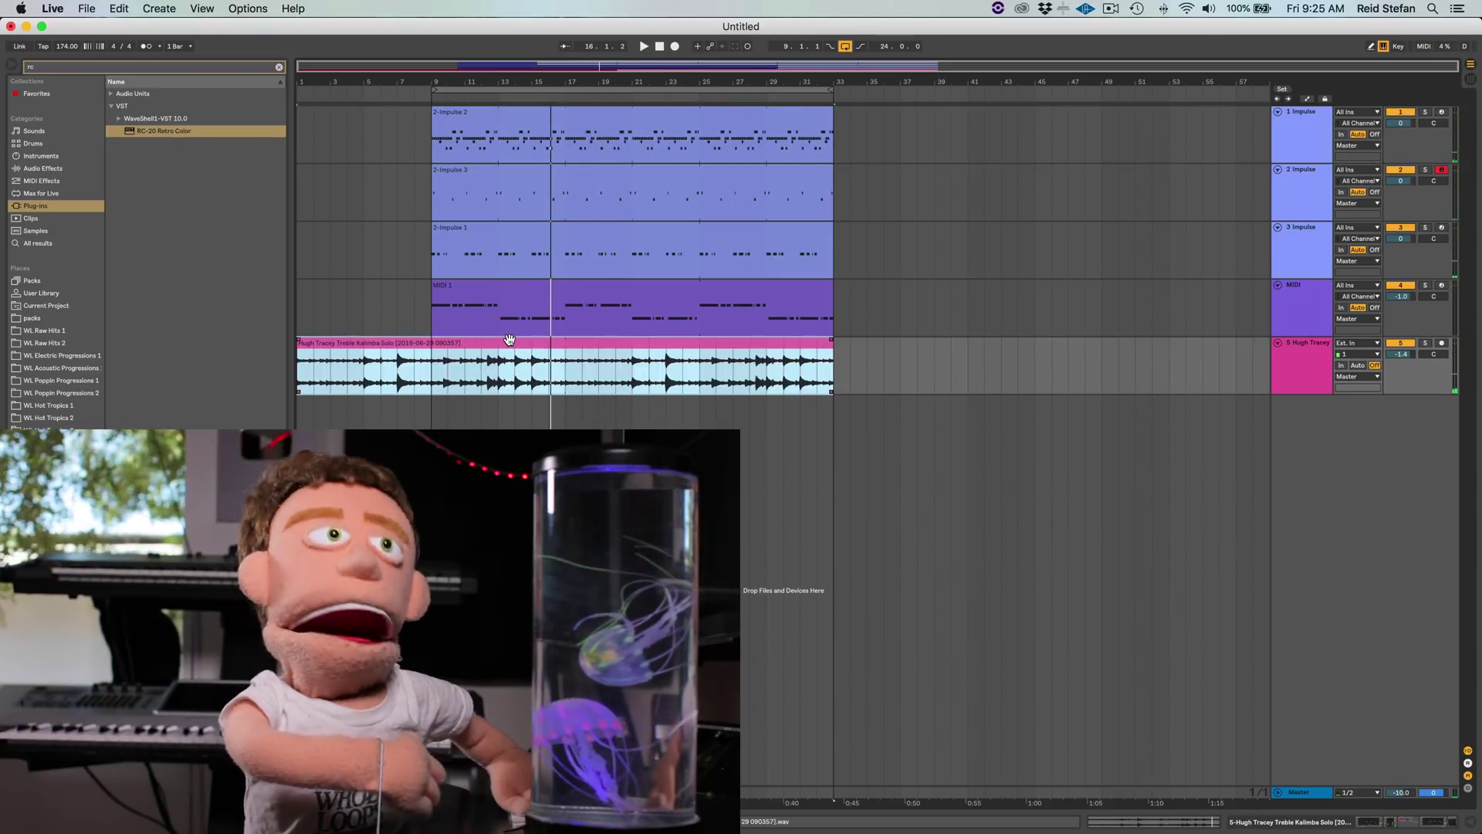
{"action": "key", "text": "super+d"}
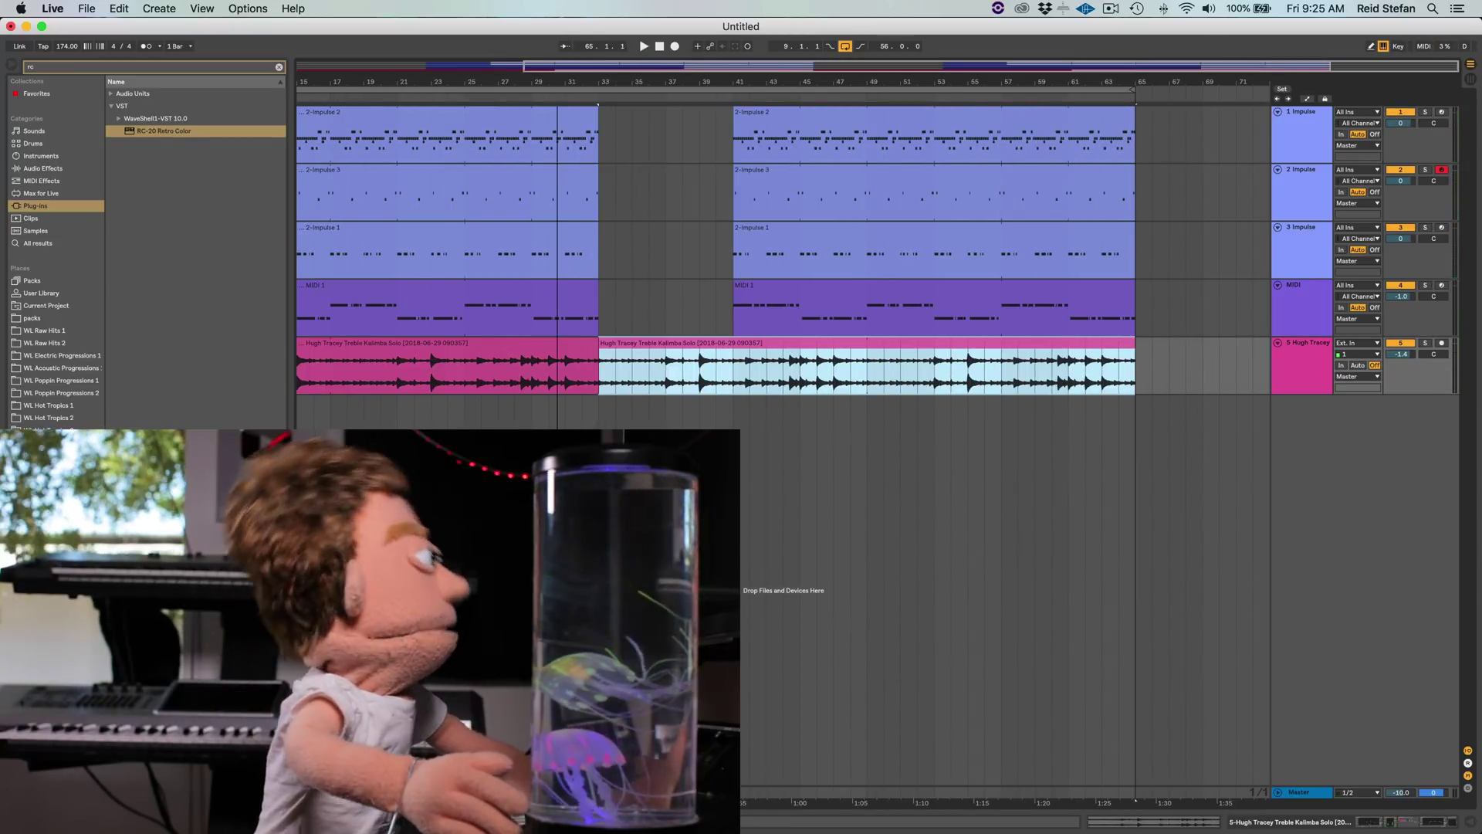
{"action": "key", "text": "minus"}
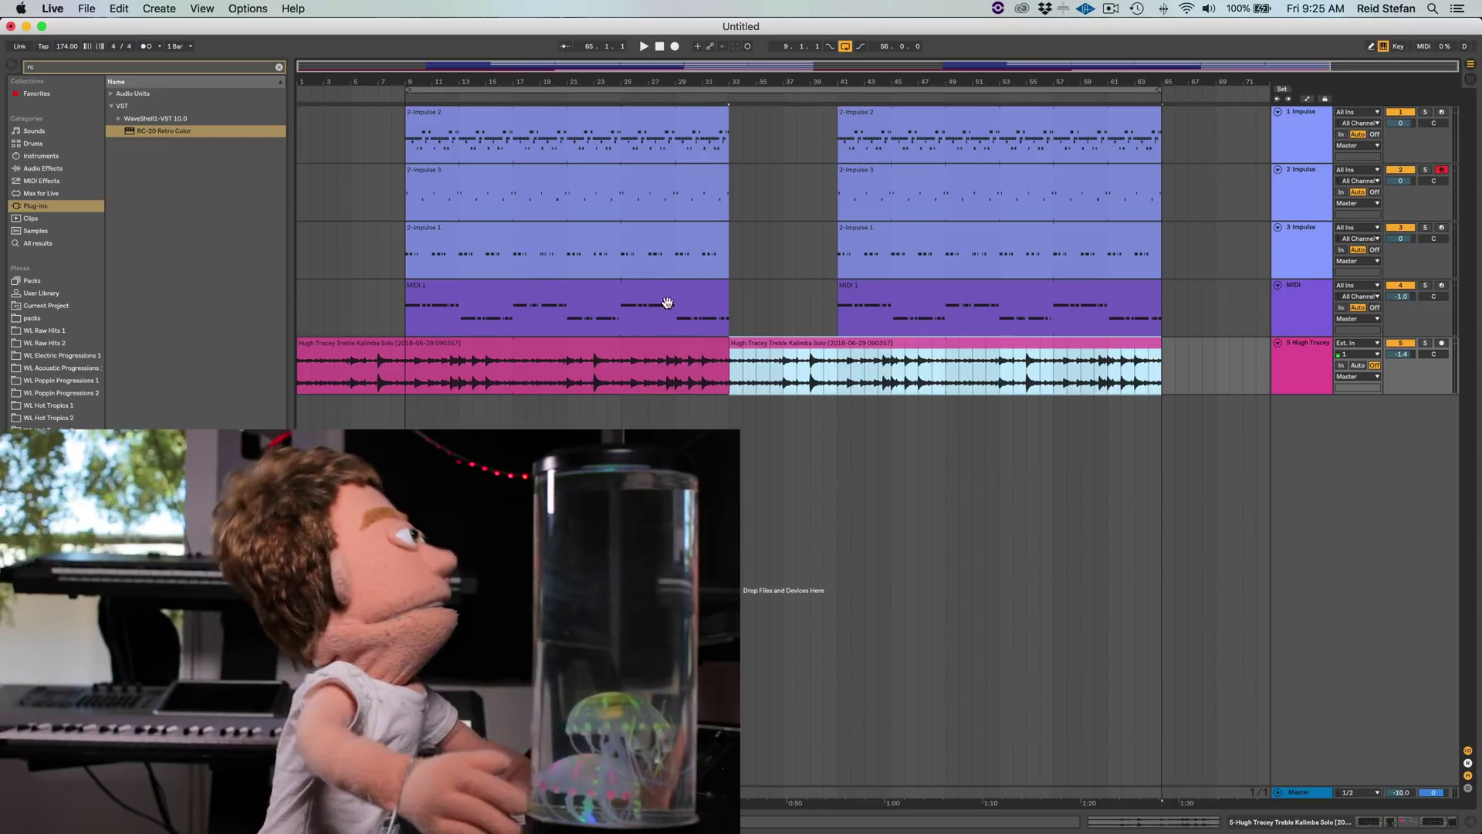
{"action": "left_click", "coordinate": [471, 129]}
{"action": "key", "text": "space"}
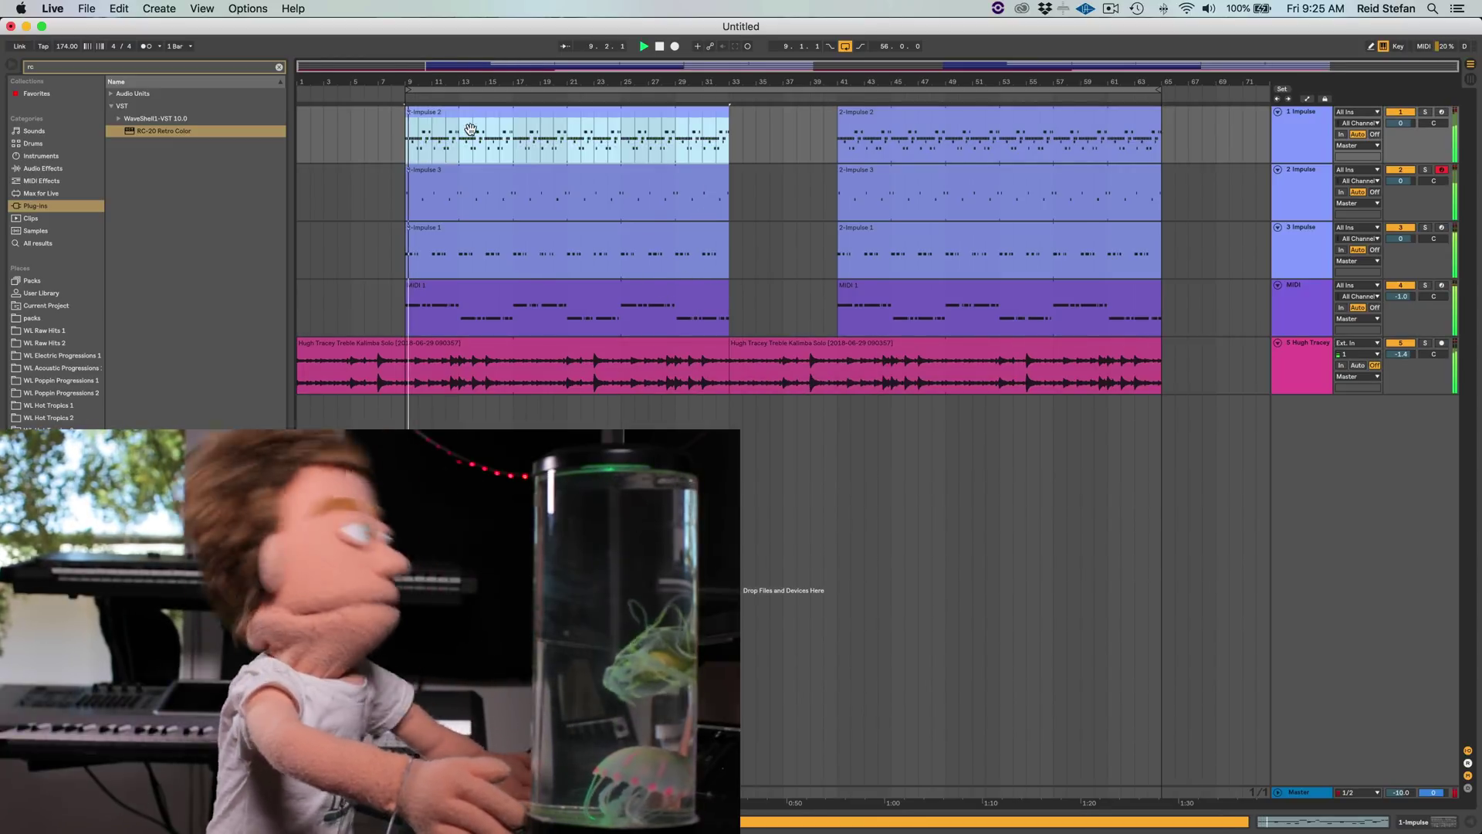